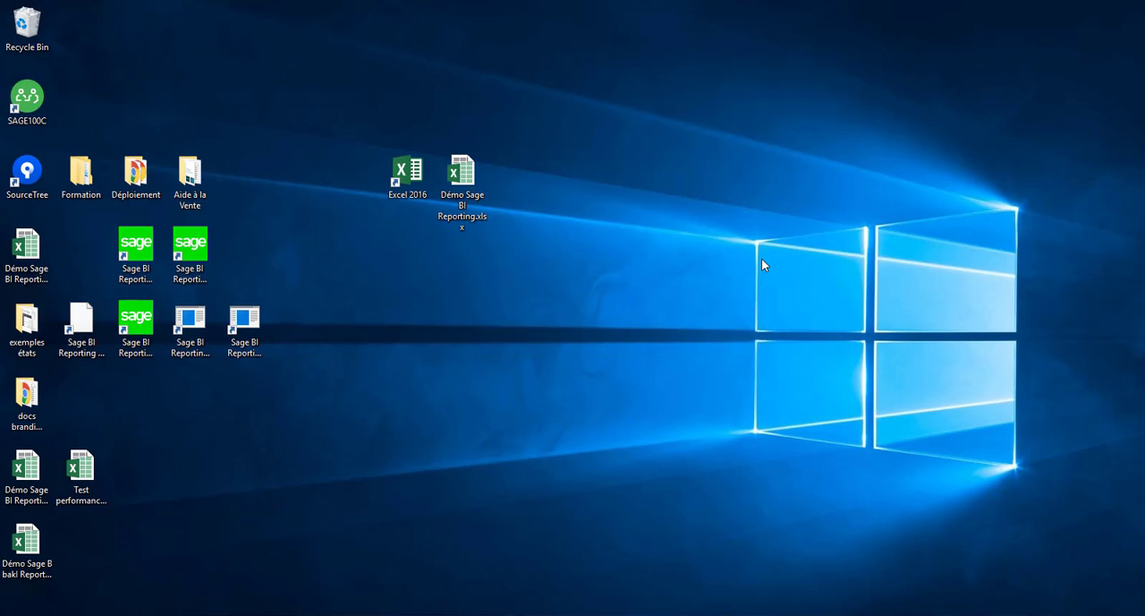
Open the workbook Démo Sage BI Reporting.xlsx and review its Balance Générale and Balance Budgétaire sheets
double_click(460, 175)
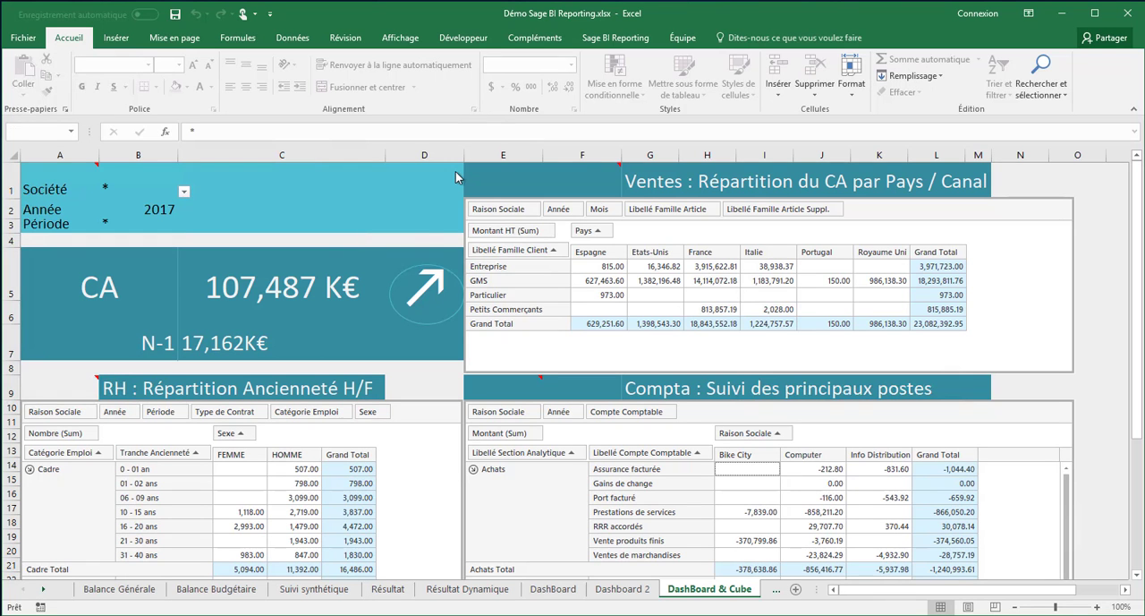
left_click(132, 591)
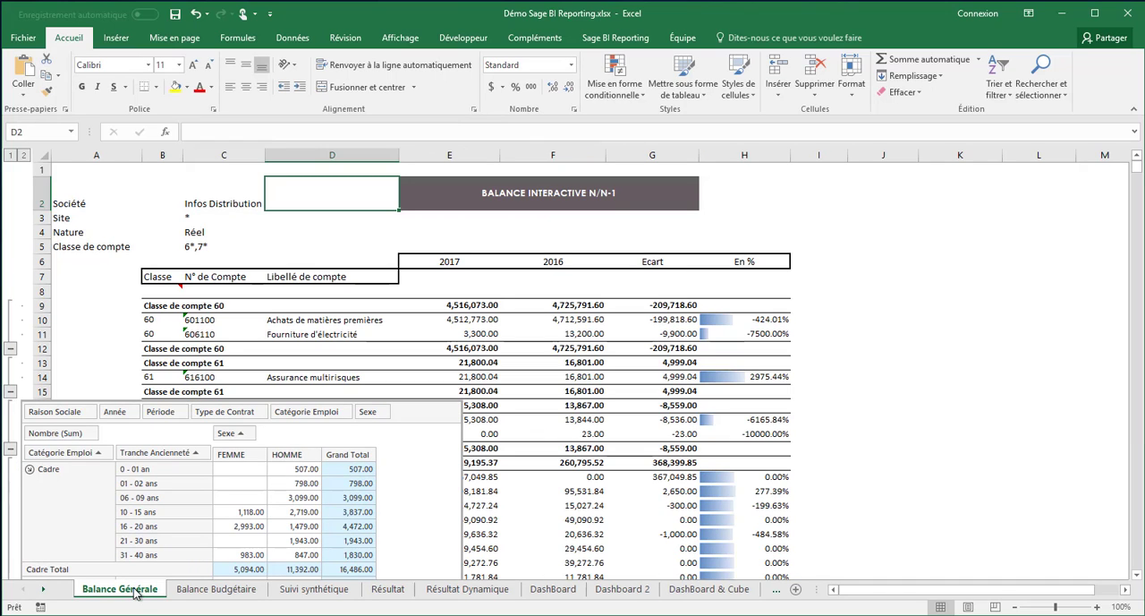
left_click(192, 592)
left_click(130, 593)
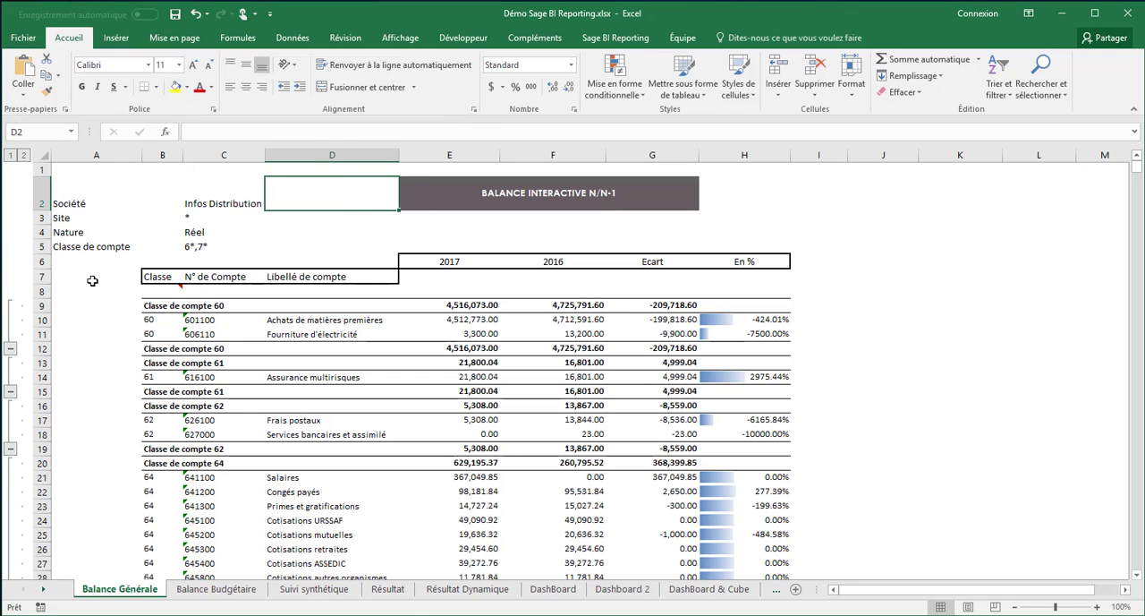
left_click(224, 590)
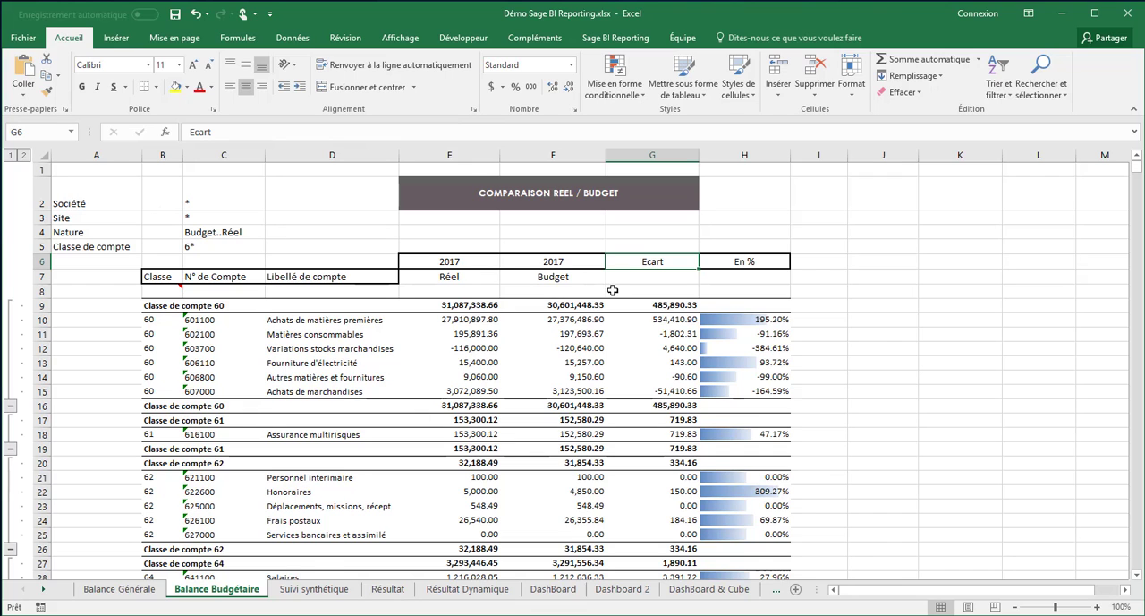
Review the Suivi synthétique, Résultat and Résultat Dynamique sheets, checking the cumulative merchandise sales in cell M6 of Résultat
left_click(315, 591)
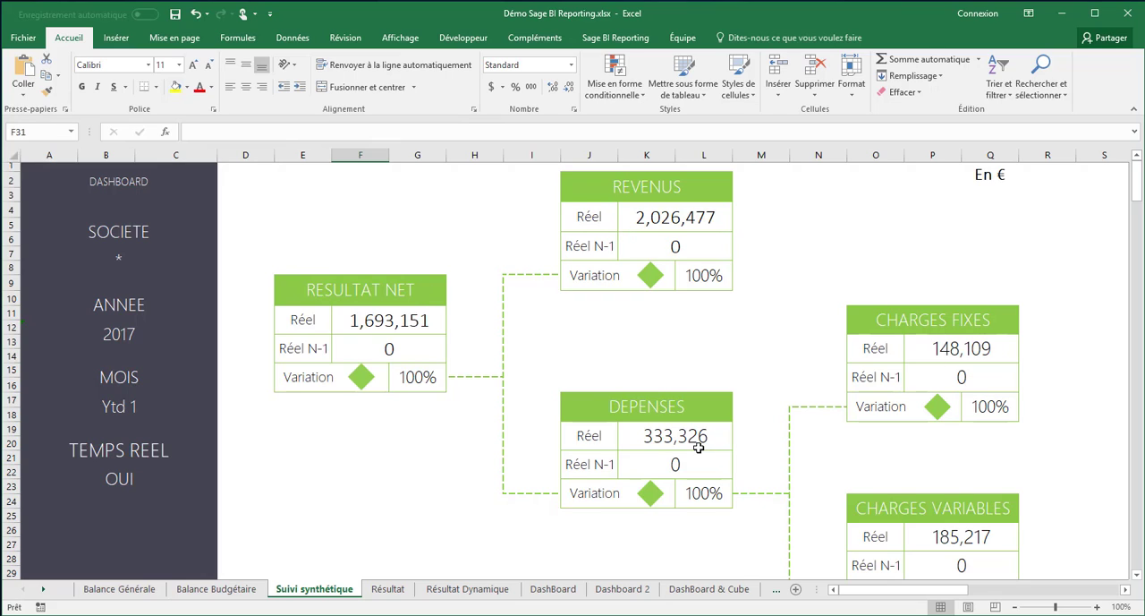
left_click(397, 592)
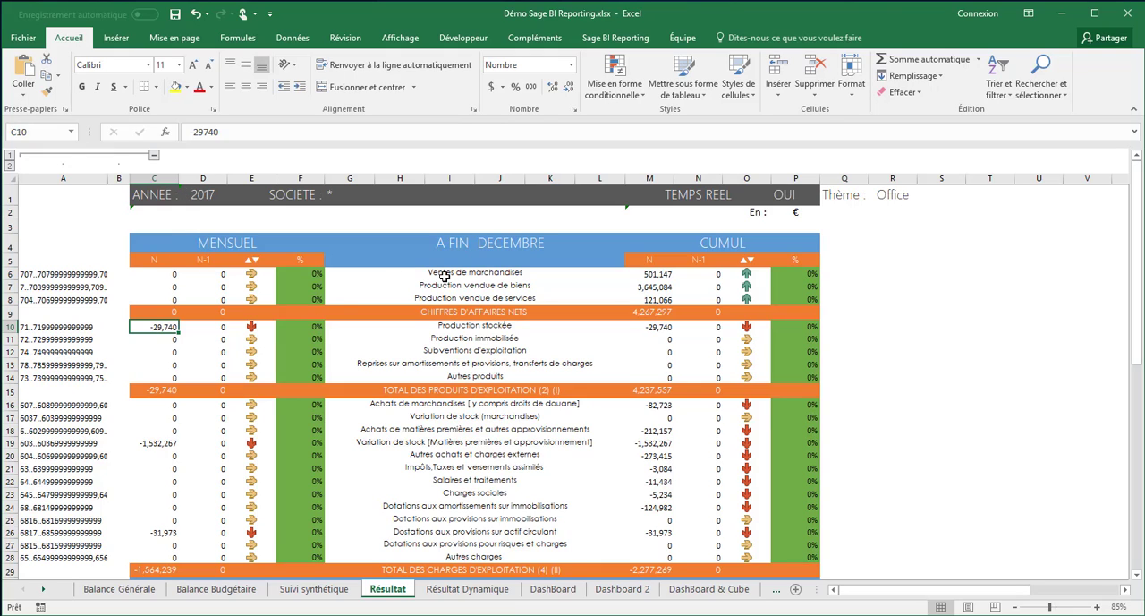
left_click(648, 278)
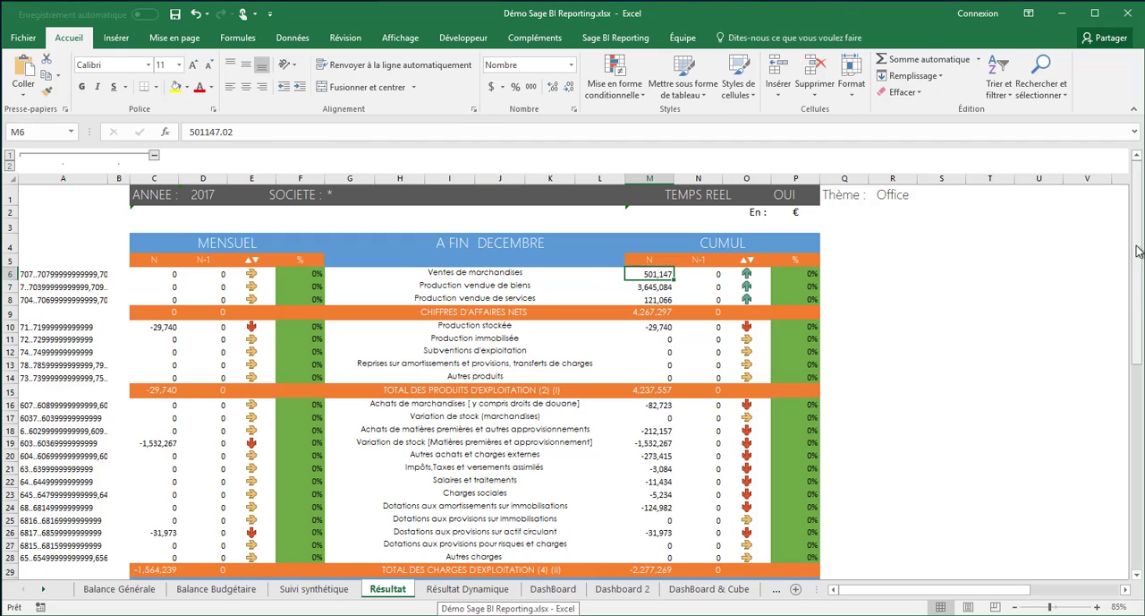
left_click_drag(1138, 252, 1140, 448)
left_click(458, 590)
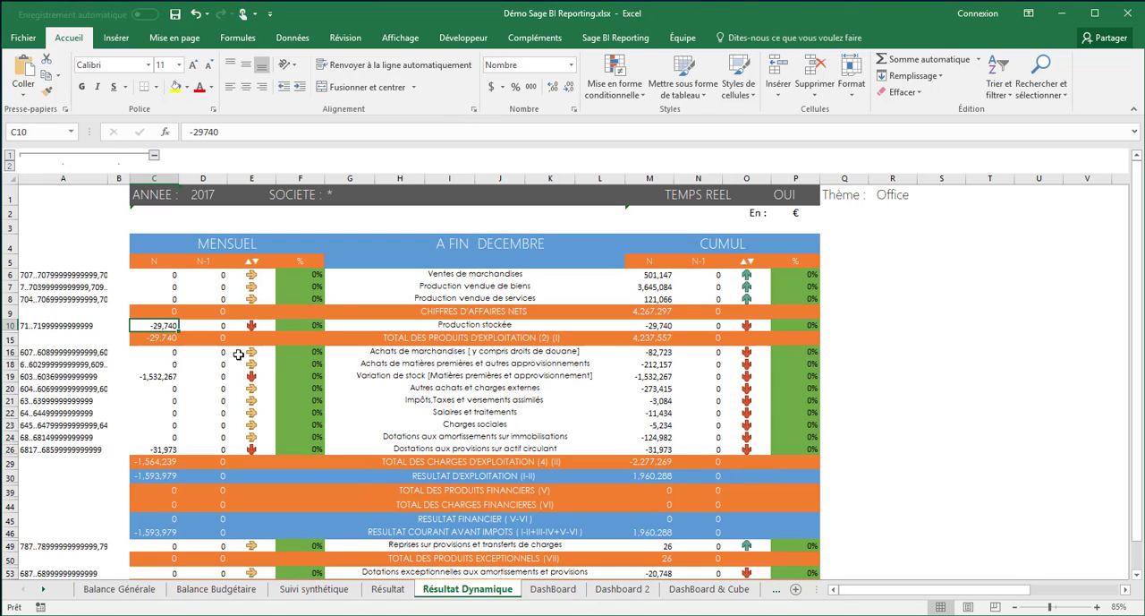
Review the key figures on the DashBoard and Dashboard 2 sheets
left_click(548, 589)
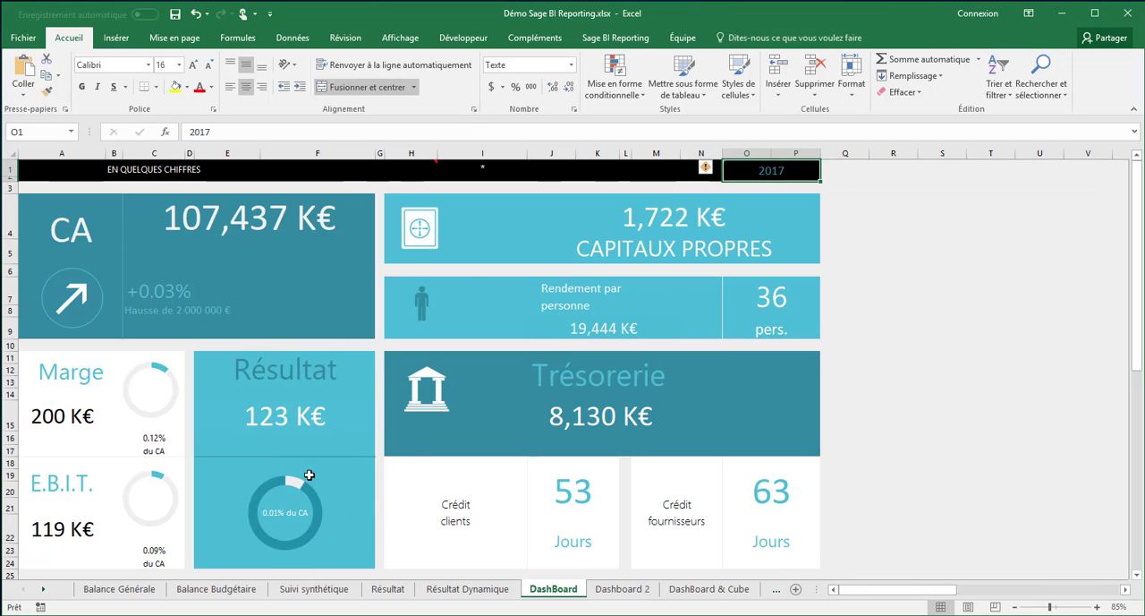
mouse_move(312, 510)
left_click(620, 590)
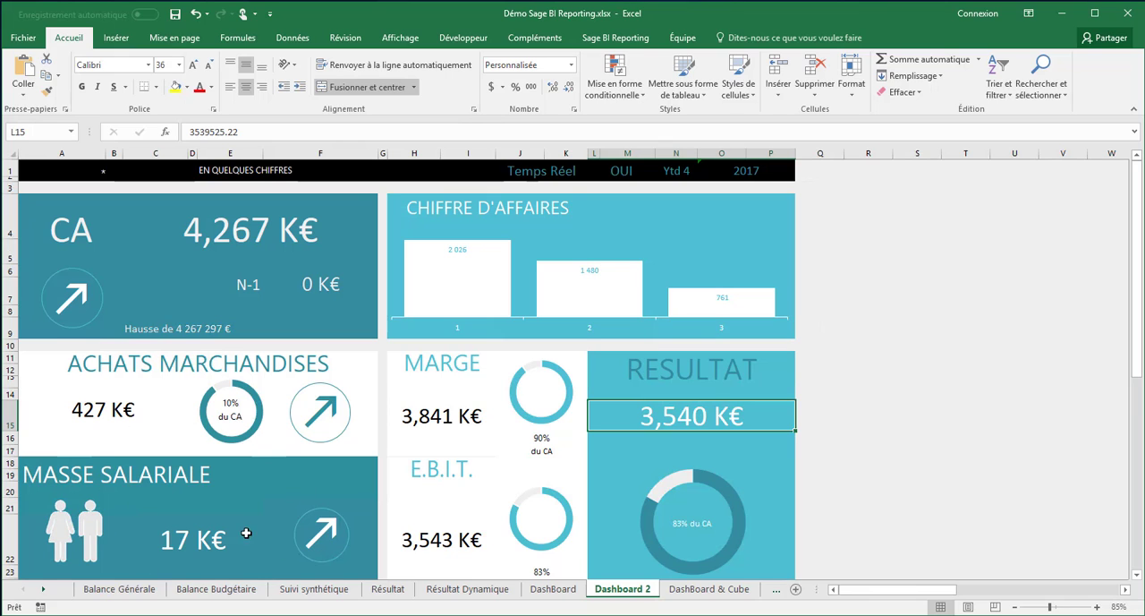
On the DashBoard & Cube sheet, add Libellé Famille Article as a row field after Libellé Famille Client in the Ventes cube
left_click(698, 591)
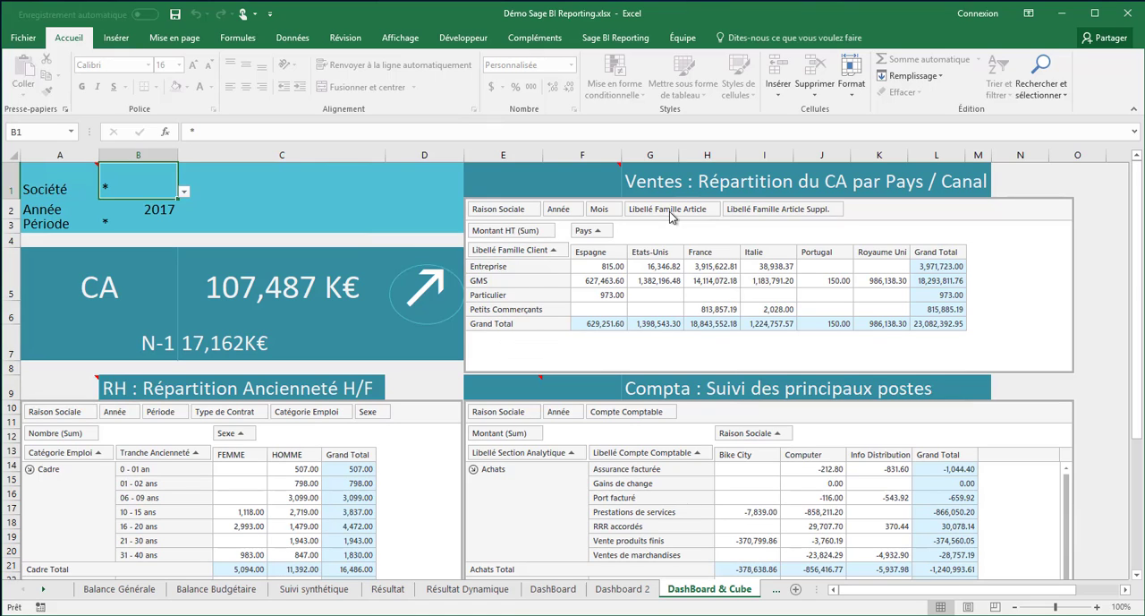
left_click_drag(669, 211, 573, 256)
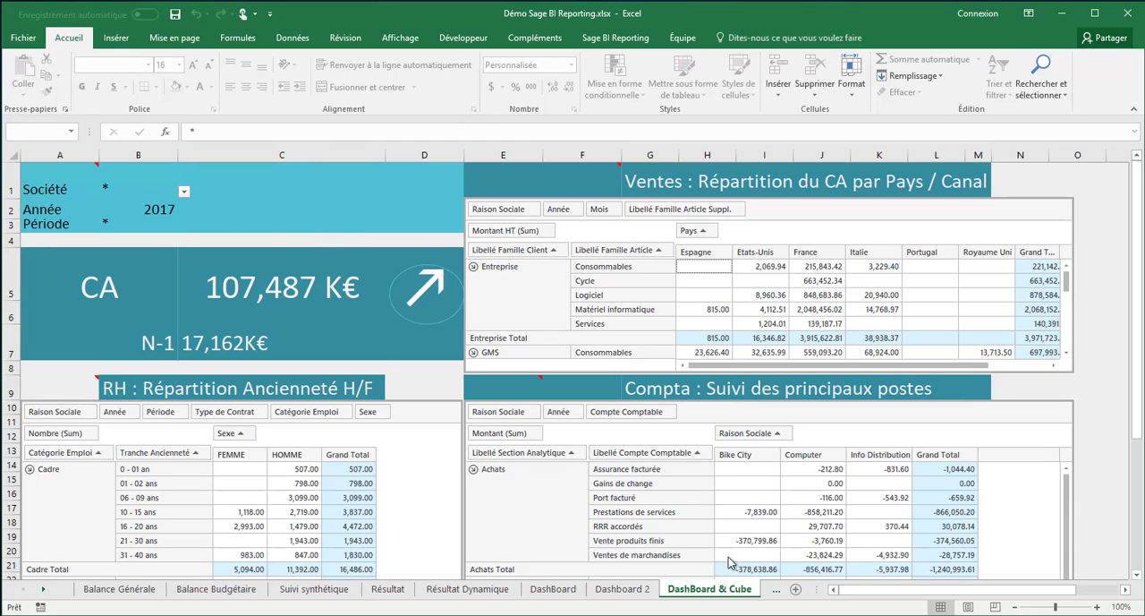
Compare the SIG Visuel dashboard with the detailed SIG sheet
left_click(773, 591)
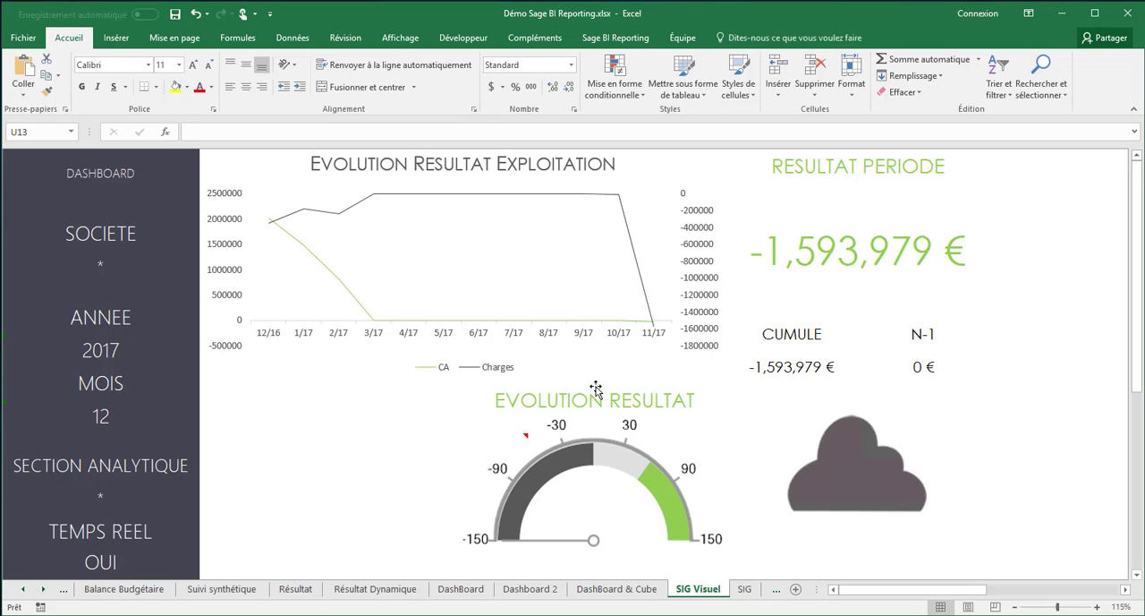
left_click(745, 590)
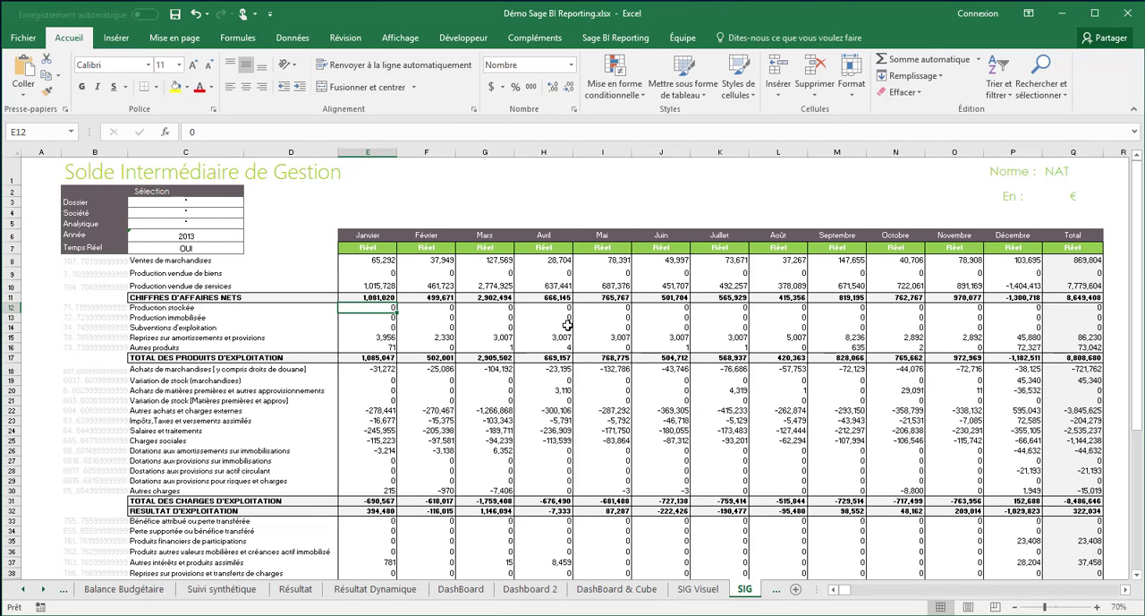
left_click(698, 590)
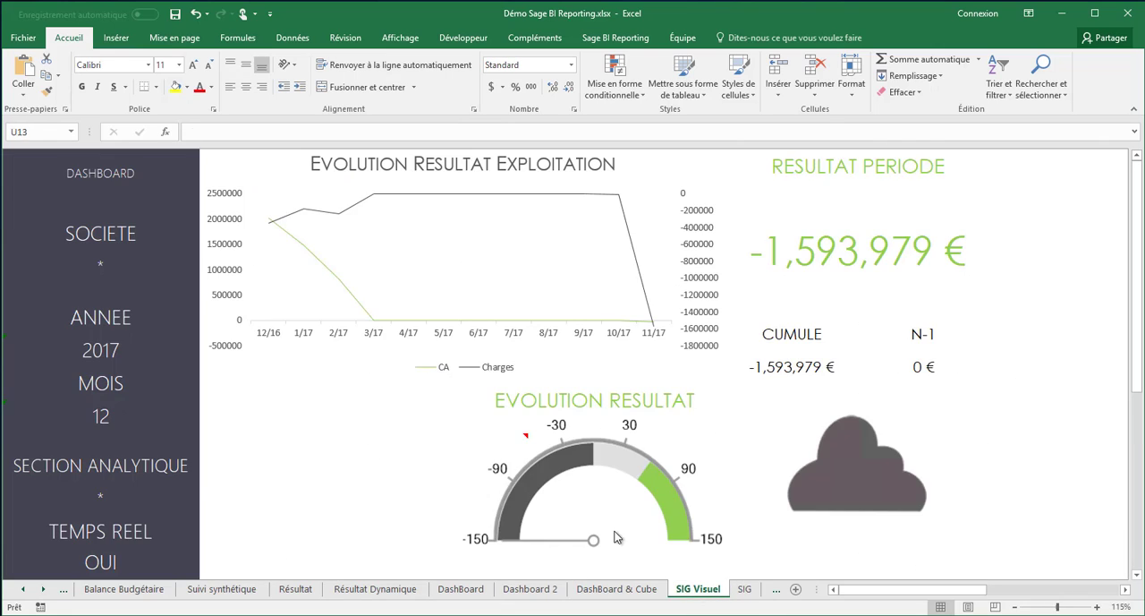
left_click(746, 589)
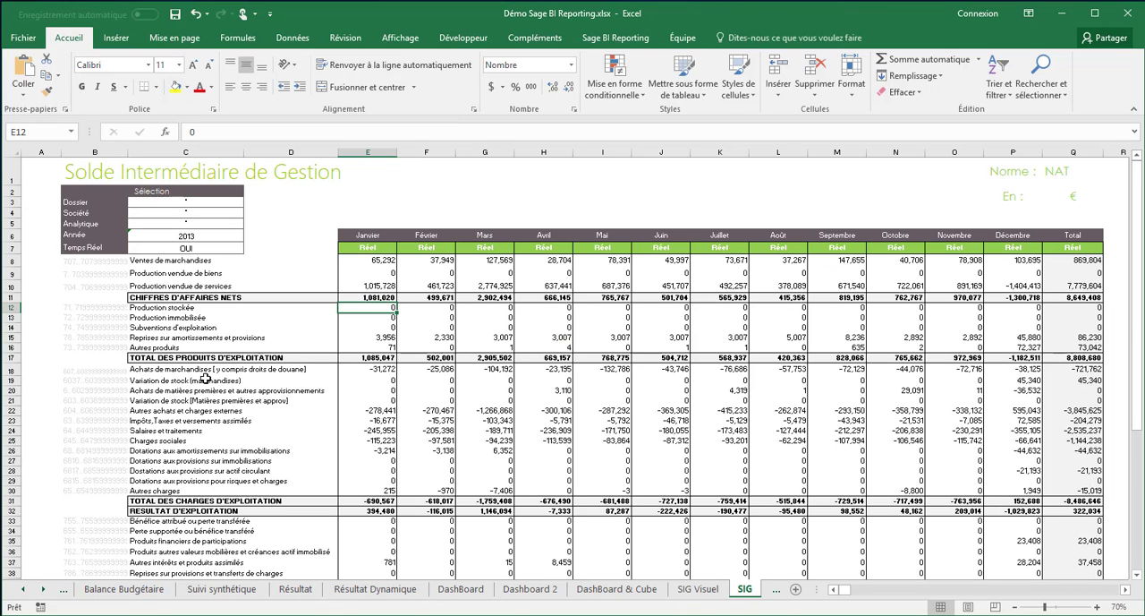
Look over the empty Rapport Financier vide (2) sheet and inspect the formula in cell E10 of Rapport Financier
left_click(770, 589)
left_click(769, 589)
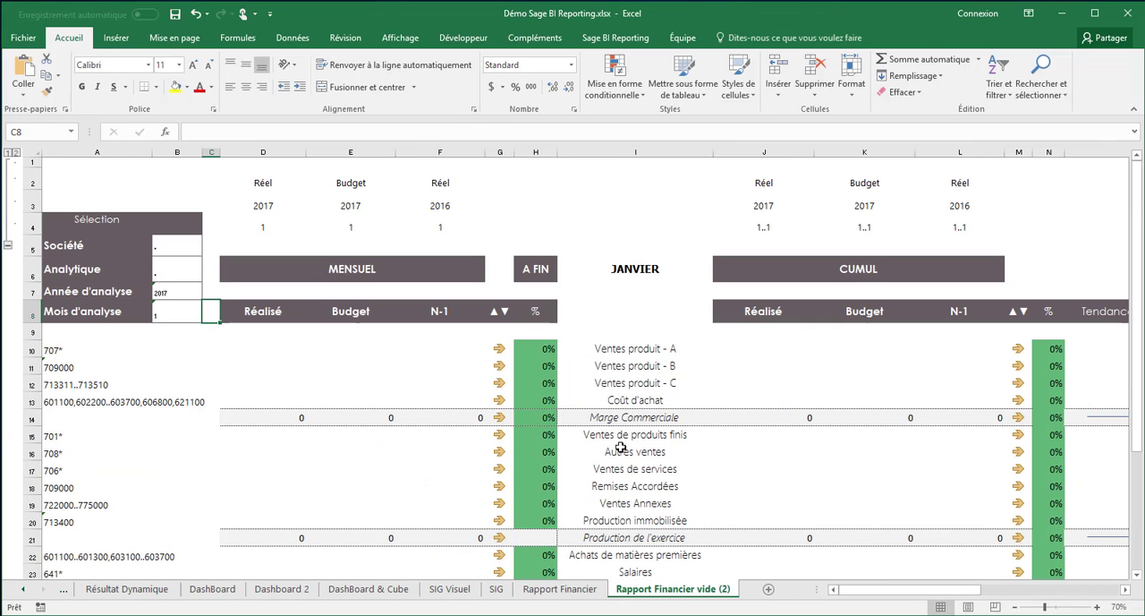
left_click(586, 590, "ctrl")
left_click(586, 590)
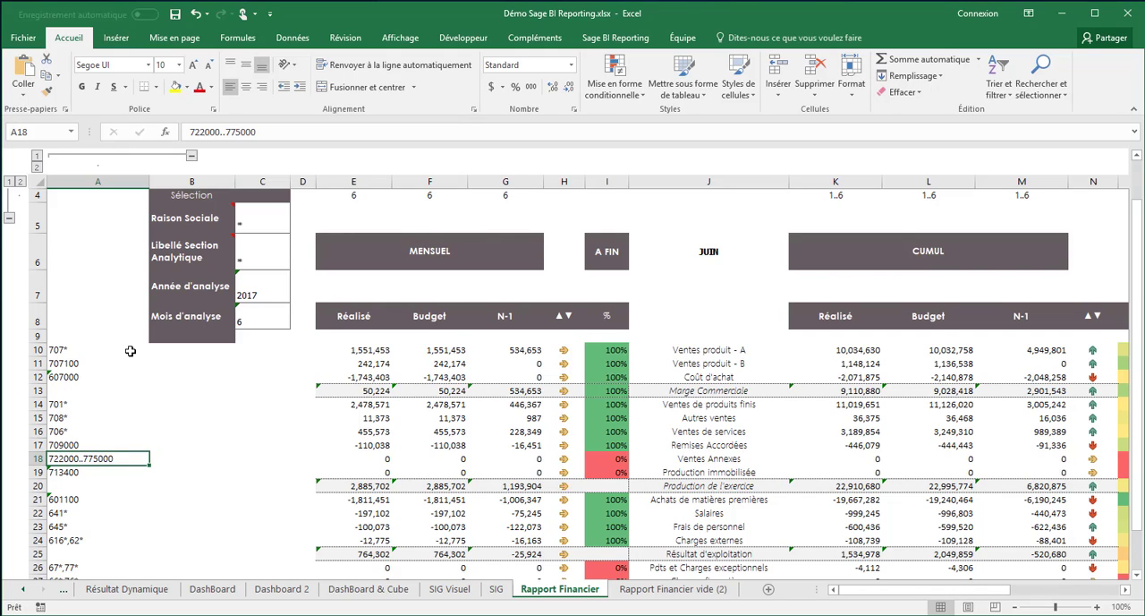
left_click(357, 351)
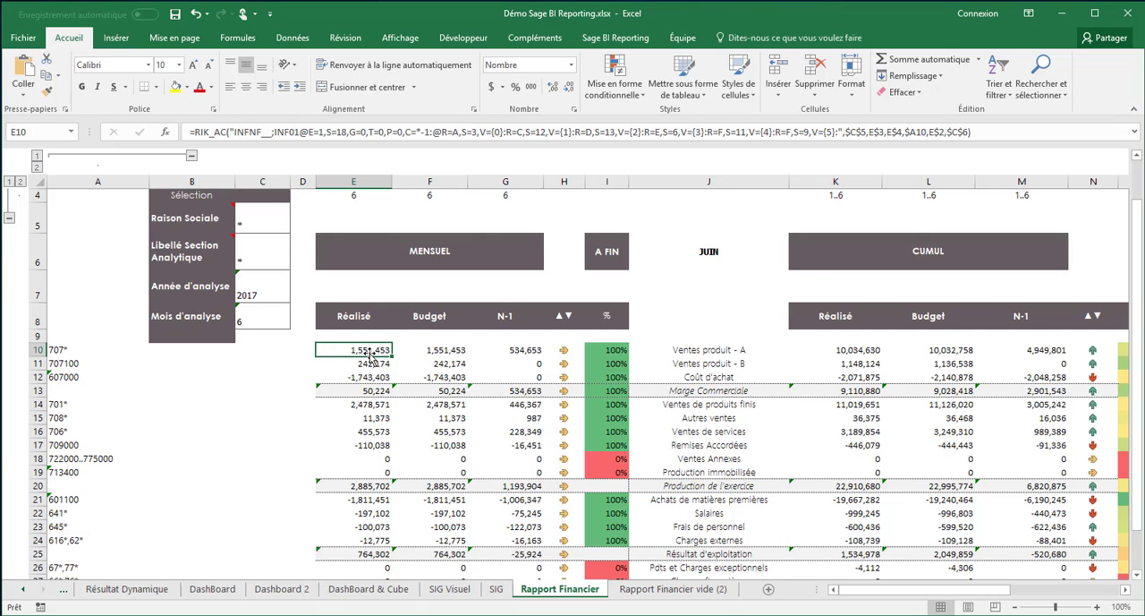
Close the demo workbook, restart Excel 2016 and create a new blank workbook
left_click(1131, 15)
left_click(584, 333)
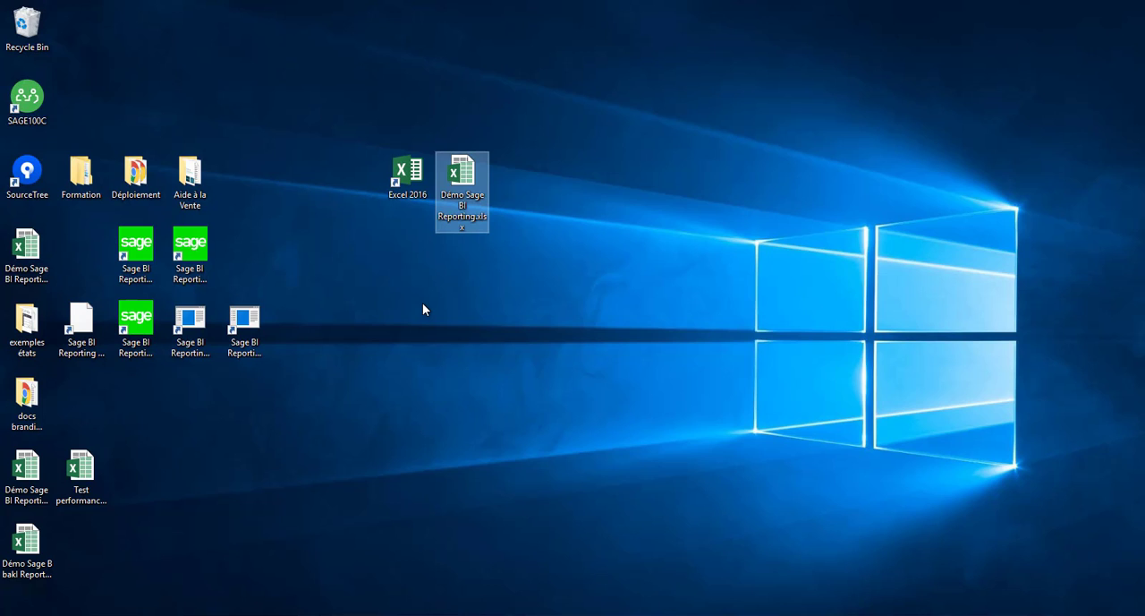
left_click(400, 175)
double_click(401, 175)
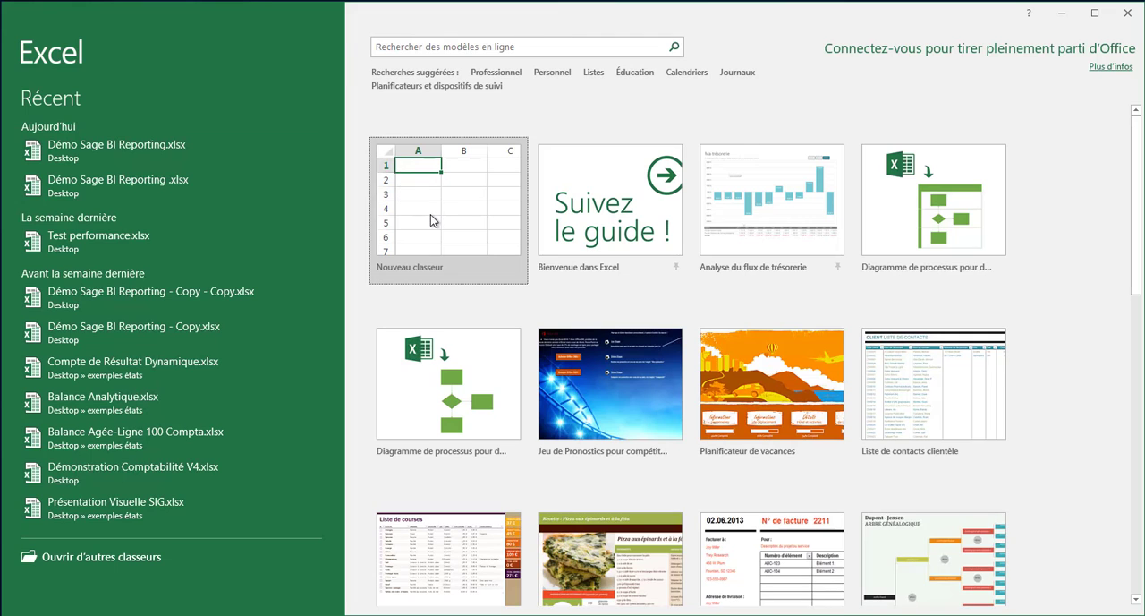
left_click(430, 214)
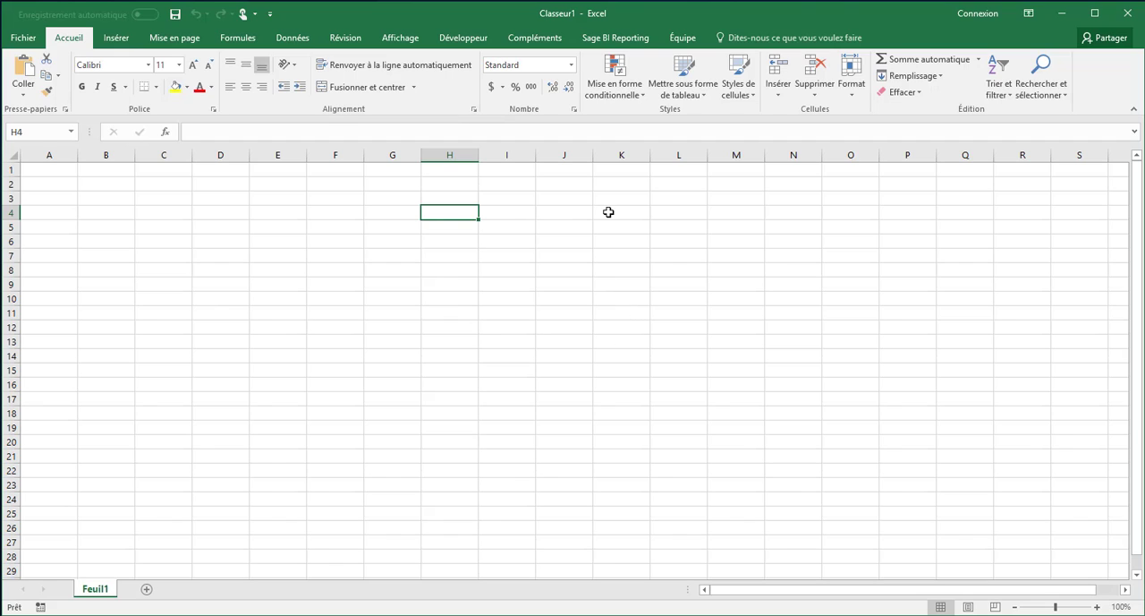
Open a session in the Sage BI Reporting add-in as Admin, entering the account password
left_click(605, 40)
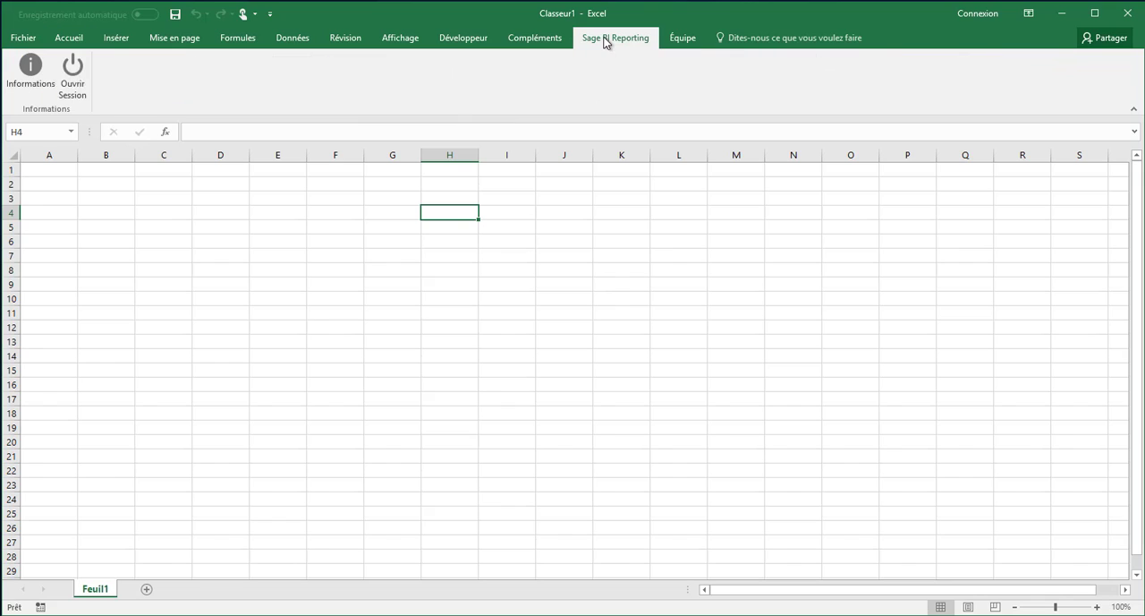
left_click(70, 86)
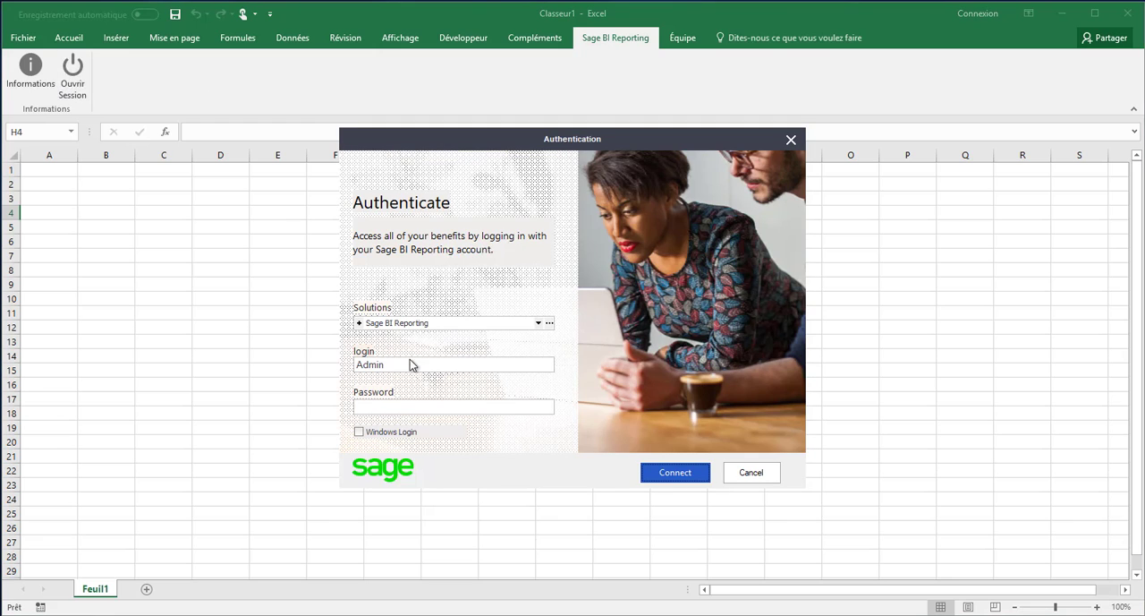
left_click(404, 408)
type("admin")
left_click(685, 474)
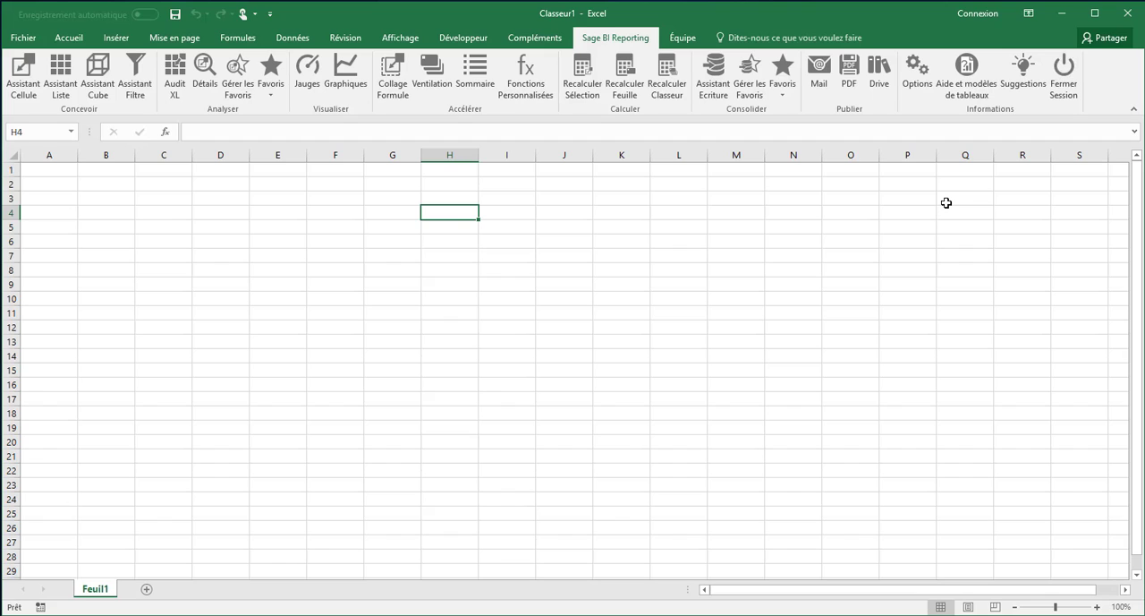
Open the add-in's online help and report templates page and review the documentation and standard report downloads
left_click(962, 76)
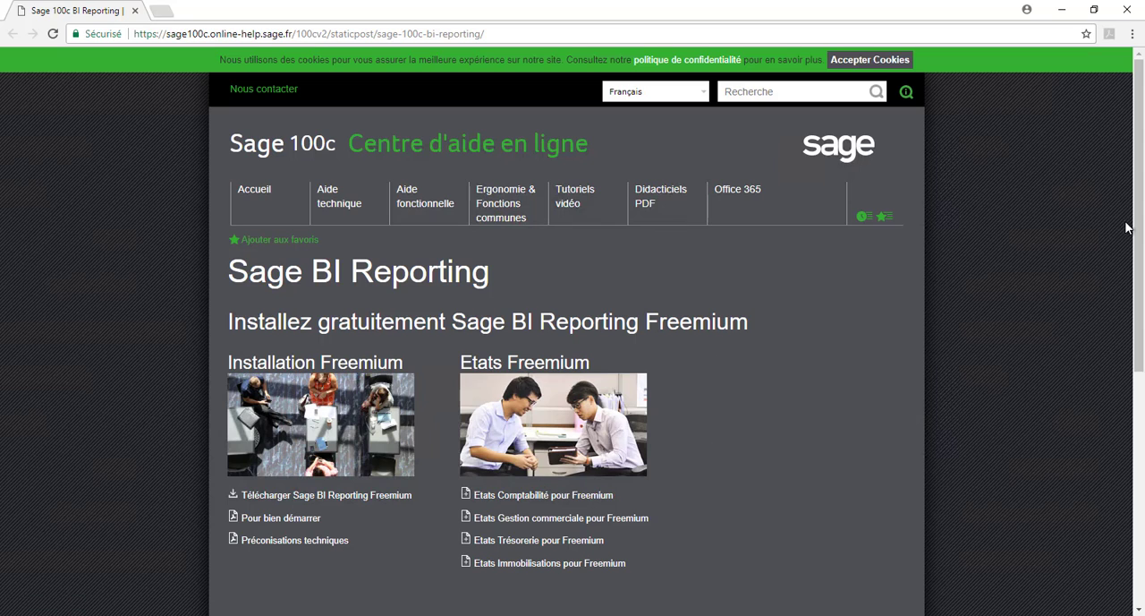
left_click_drag(1139, 235, 1142, 502)
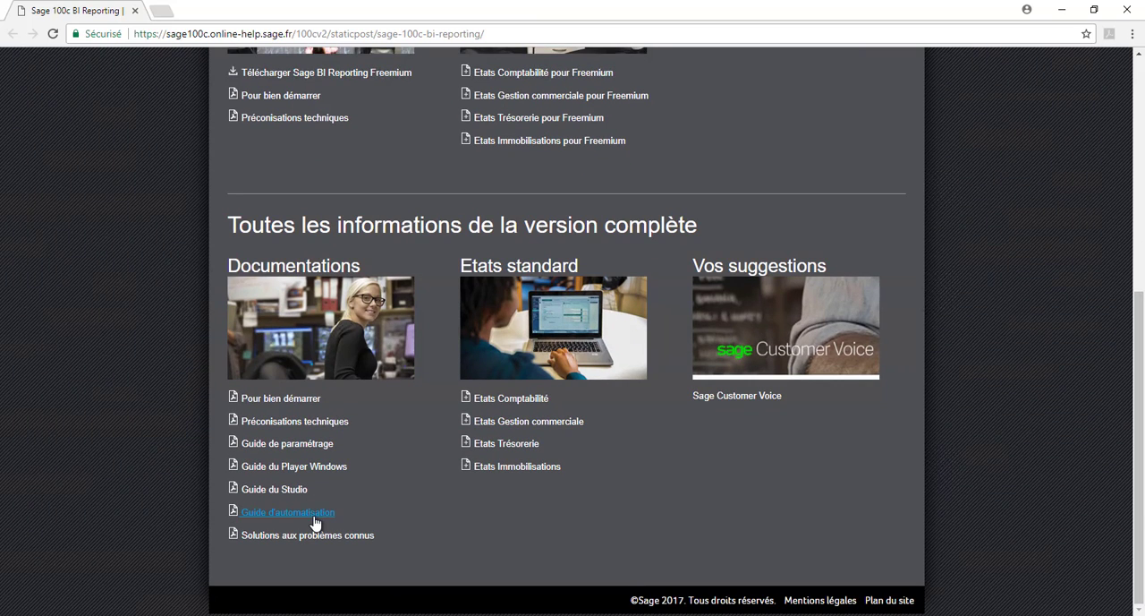
left_click(501, 399)
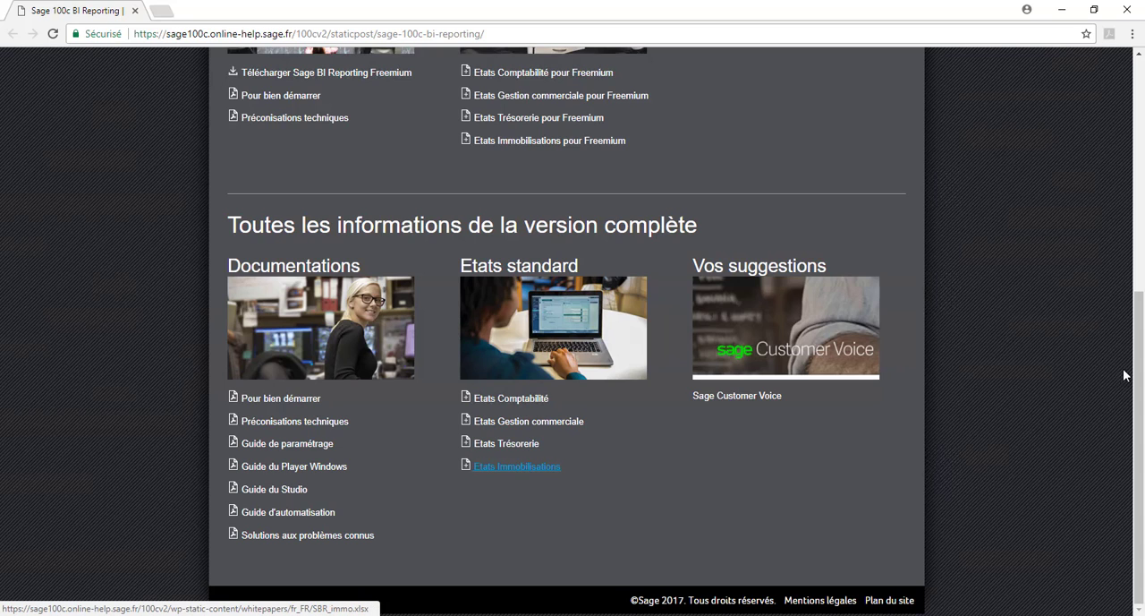
left_click_drag(1139, 370, 1143, 145)
scroll(1144, 142, "up", 1)
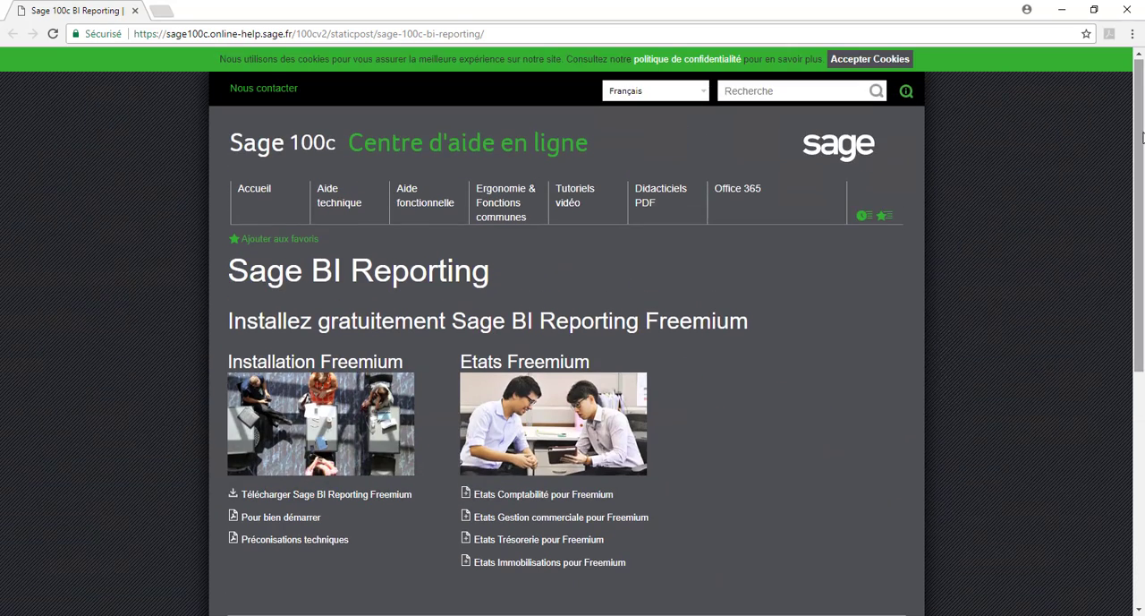
View the Sage BI Reporting page in the help centre's Aide fonctionnelle section and close the browser
left_click(426, 214)
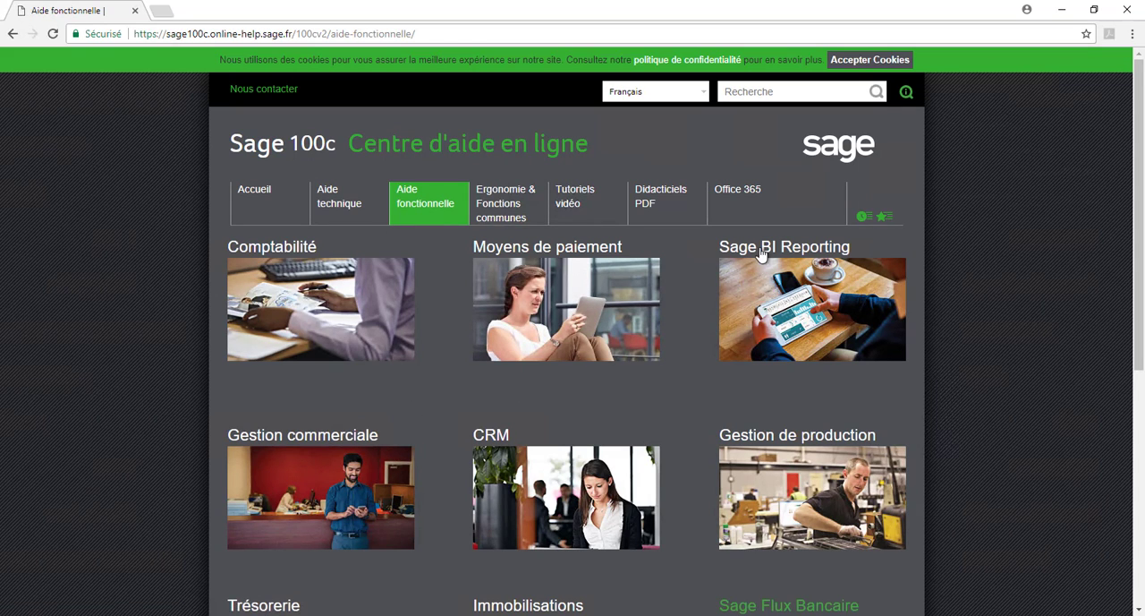
left_click(822, 256)
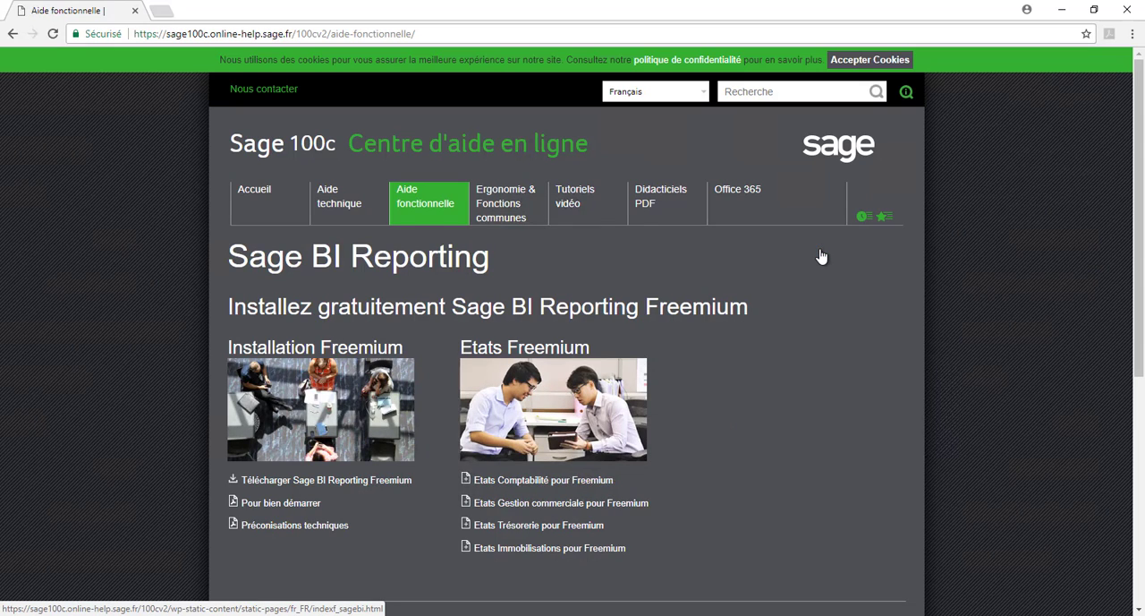
left_click(1125, 12)
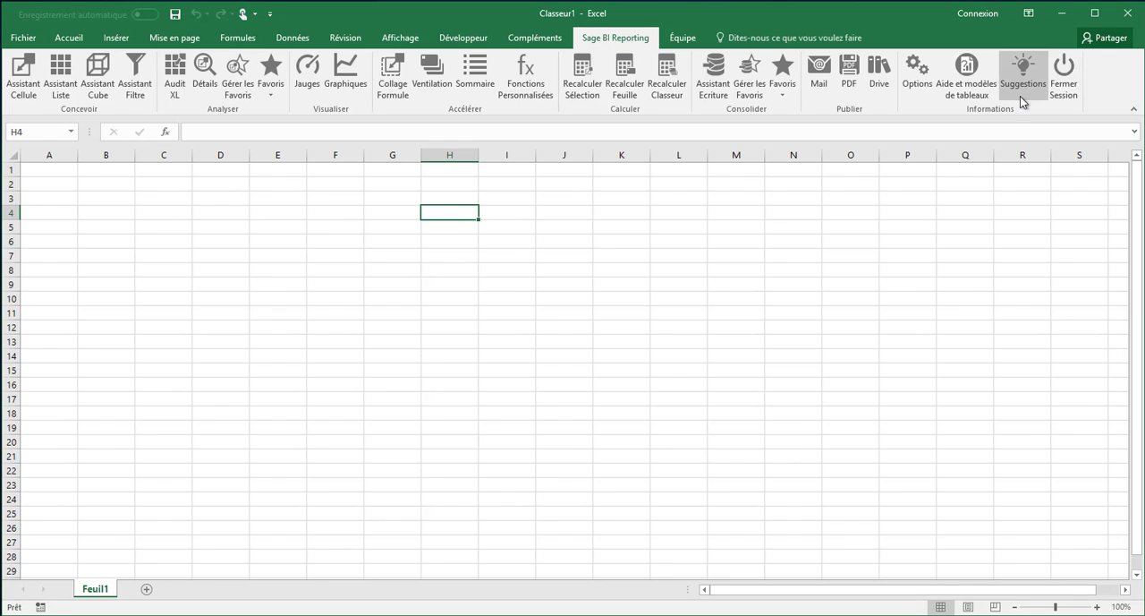
Open the add-in's suggestions forum and sign in to the Sage 100c forum with the saved e-mail and password
left_click(1021, 97)
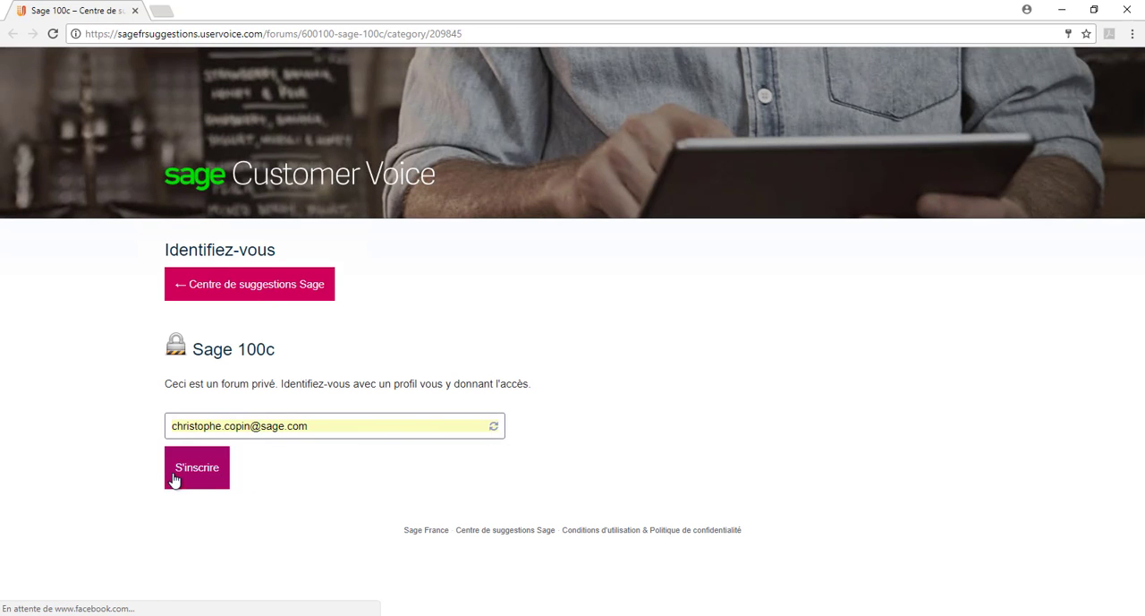
left_click(175, 474)
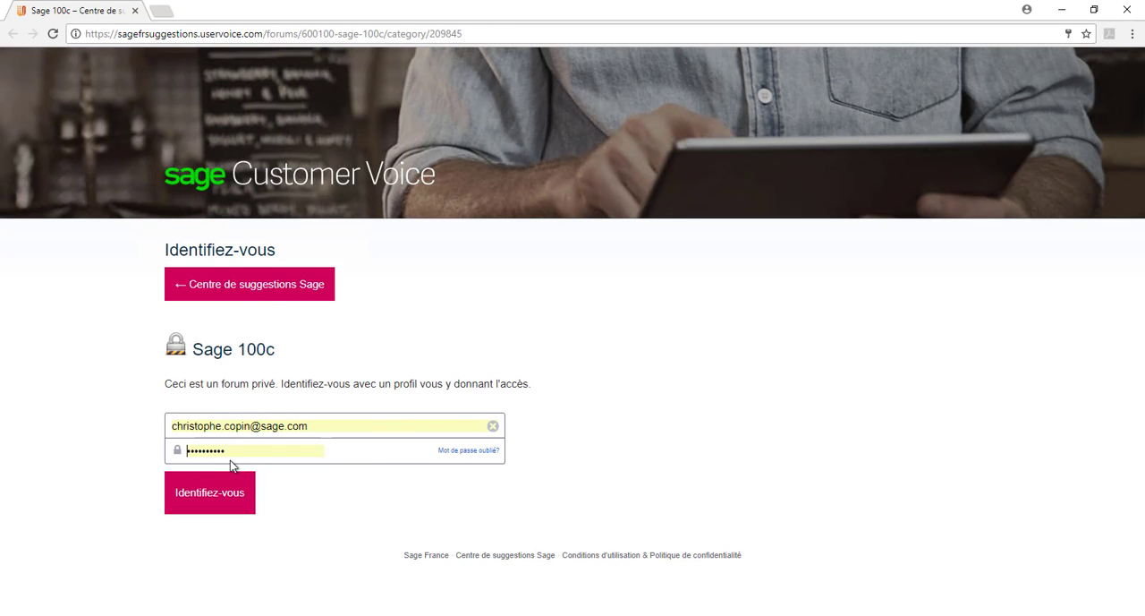
left_click(200, 506)
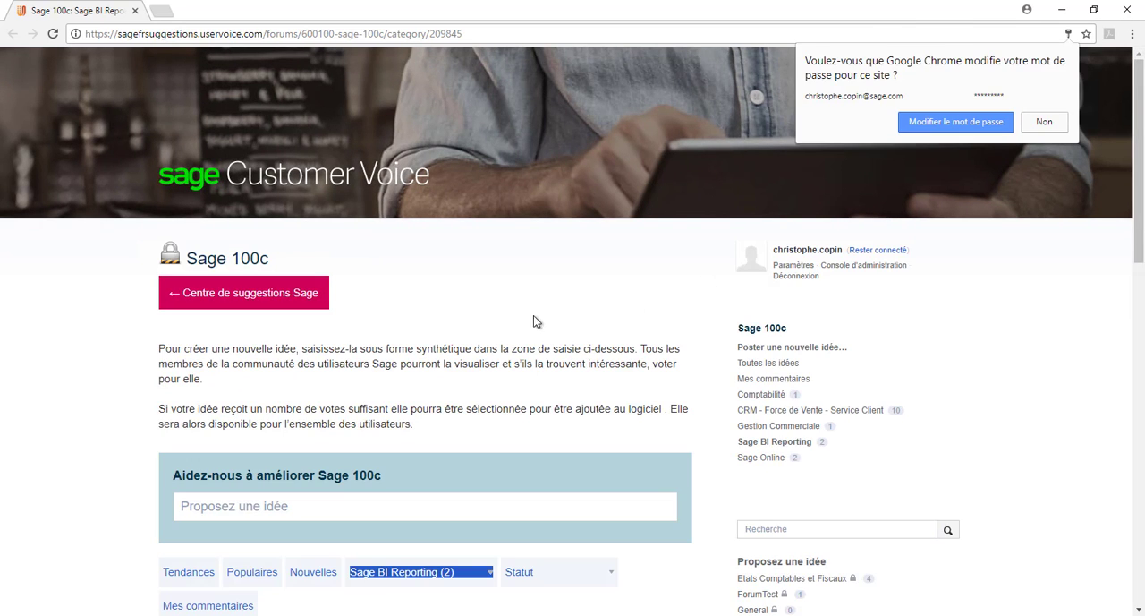
Dismiss the browser's password prompt and review the Sage BI Reporting suggestions and their replies in the Sage 100c forum
left_click(956, 229)
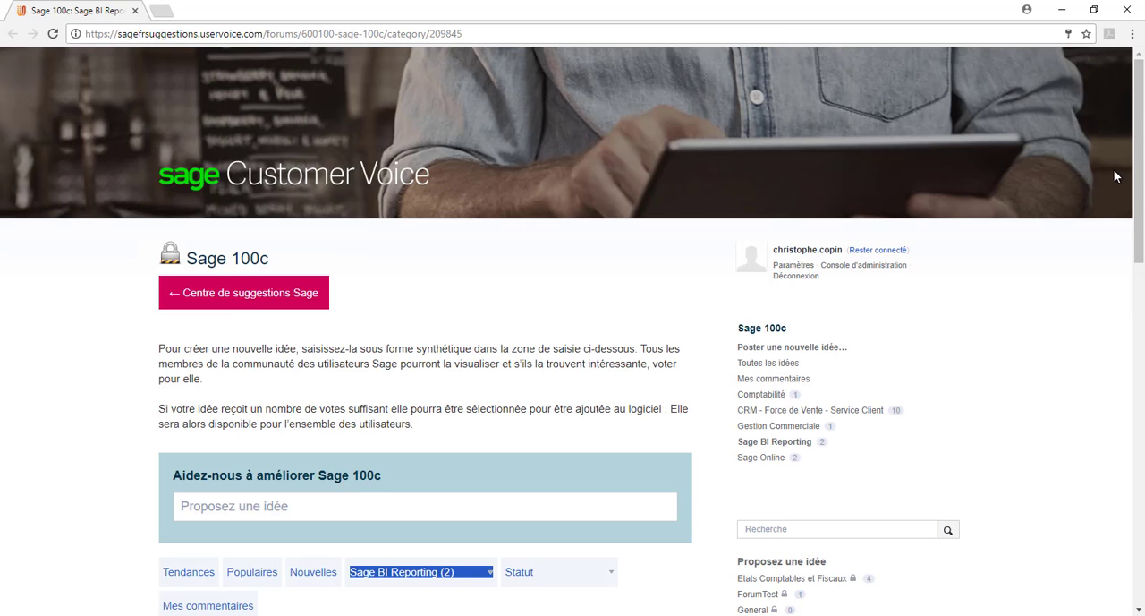
left_click_drag(1140, 170, 1140, 243)
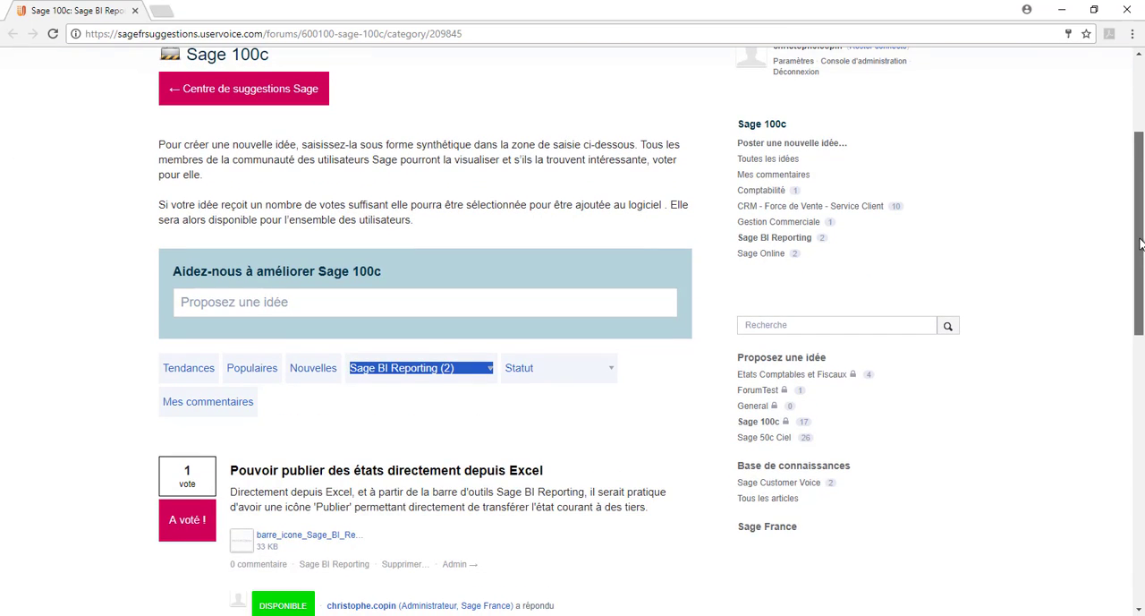
scroll(447, 287, "down", 2)
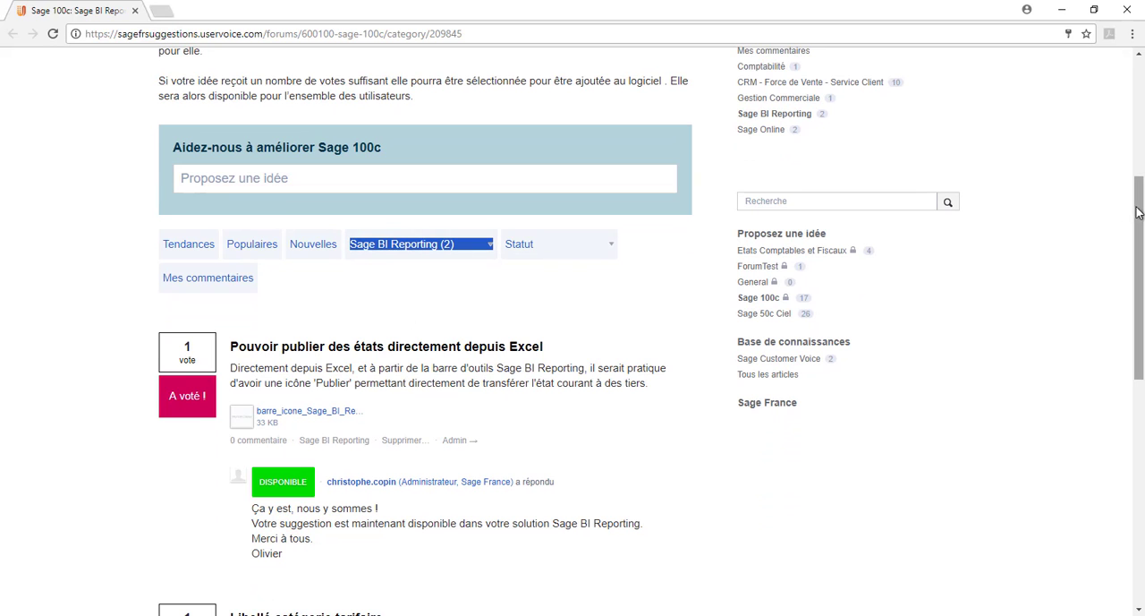
left_click_drag(1140, 215, 1141, 388)
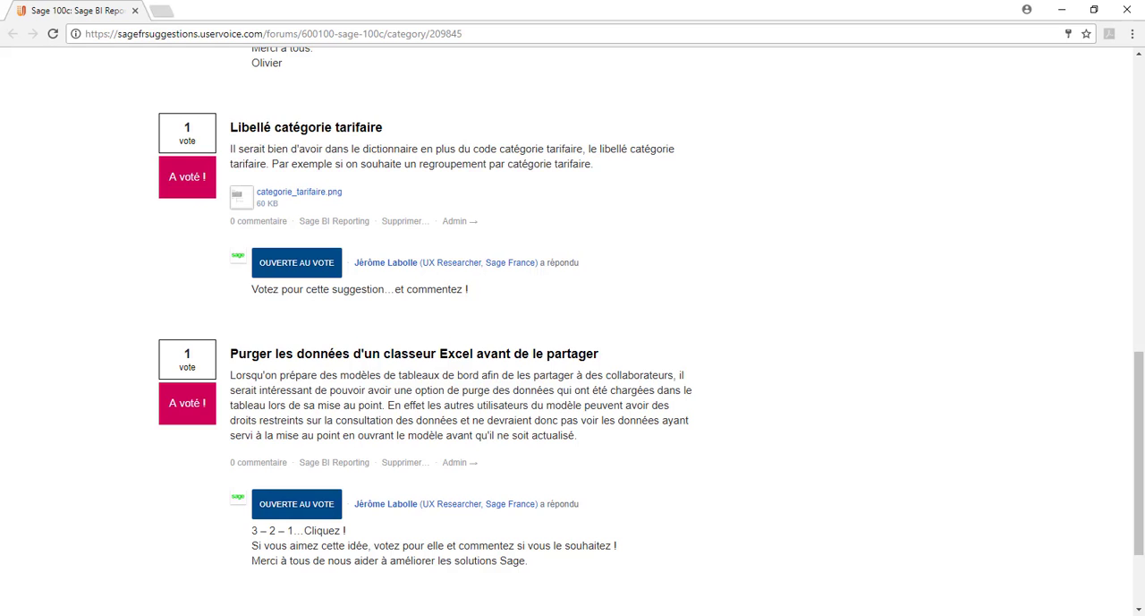
left_click_drag(1140, 406, 1129, 178)
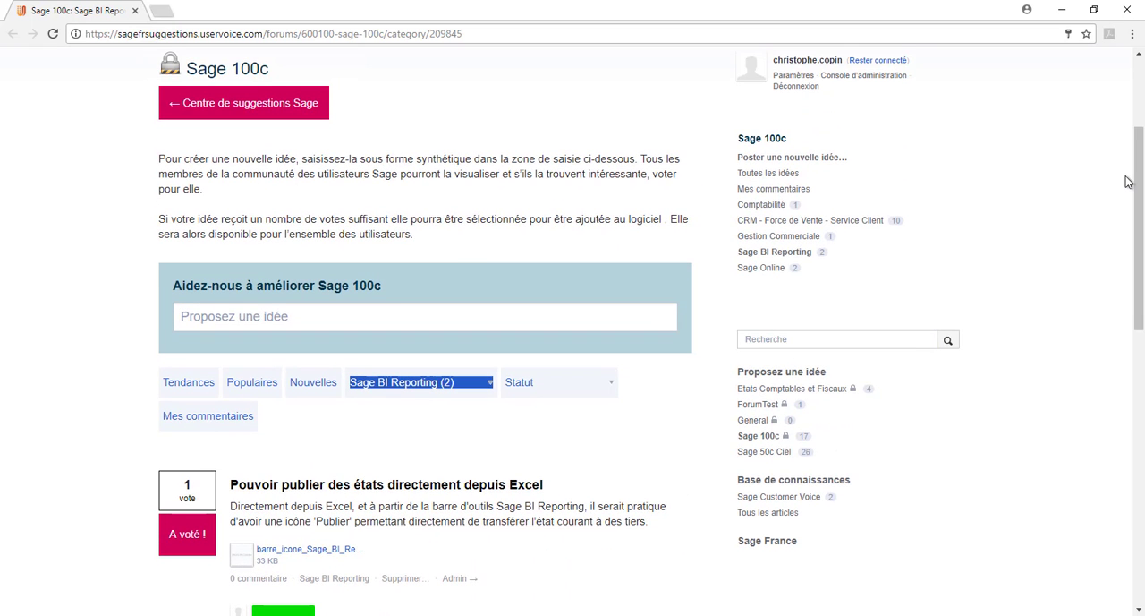
Look up "dans excel" in the forum's idea proposal field to find matching suggestions
left_click(397, 312)
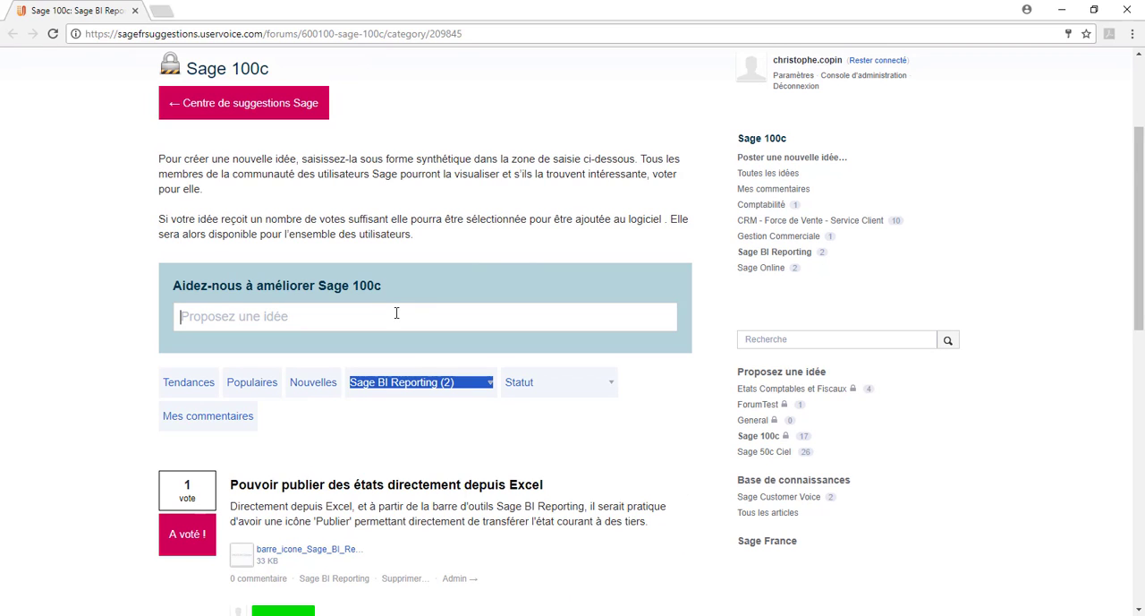
type("dans excel")
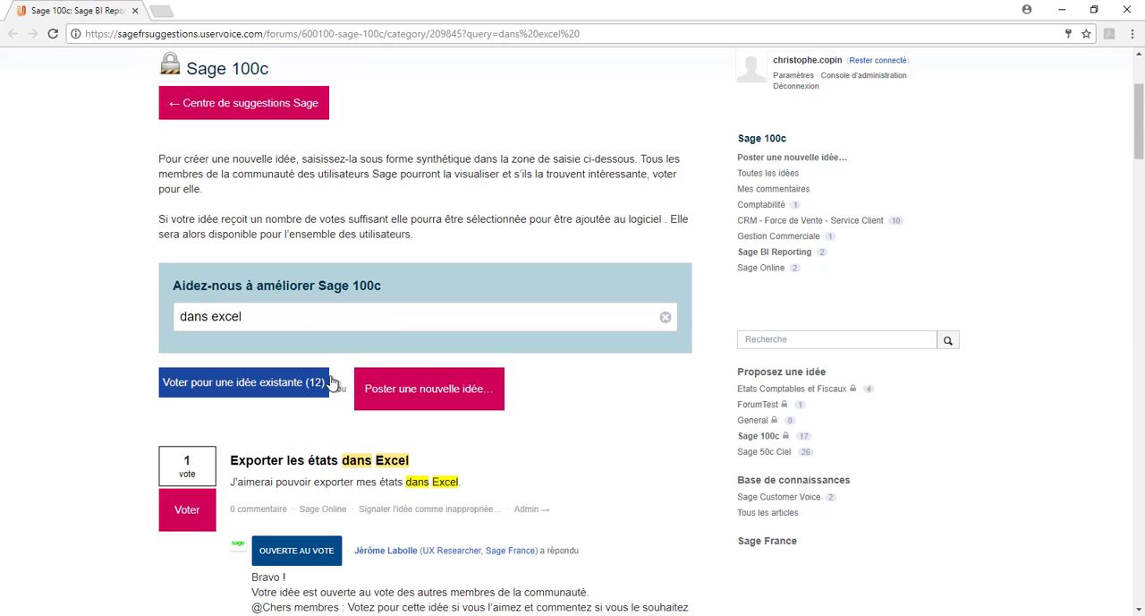
left_click(387, 390)
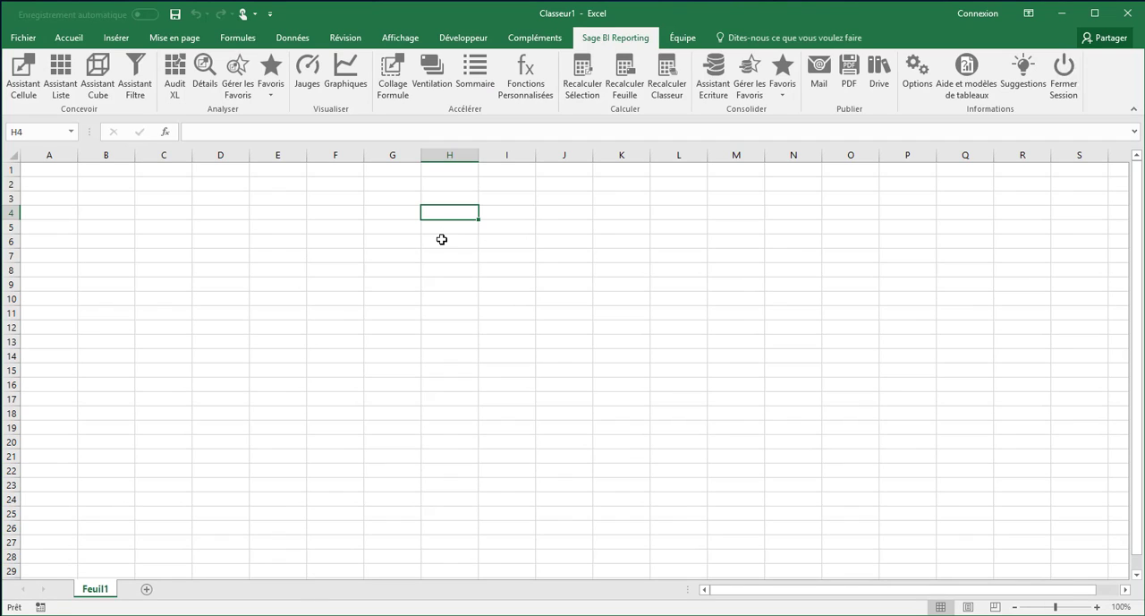
Open the Cell assistant on G5 of the Excel workbook and choose the Ventes model from Sage Gestion Commerciale 100
left_click(369, 227)
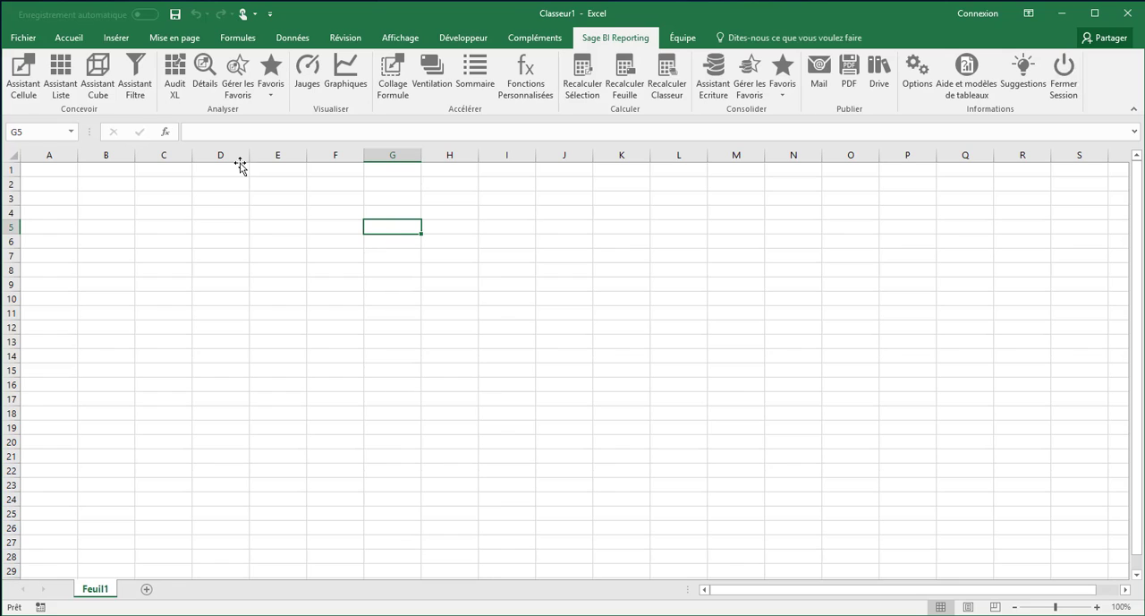
left_click(25, 88)
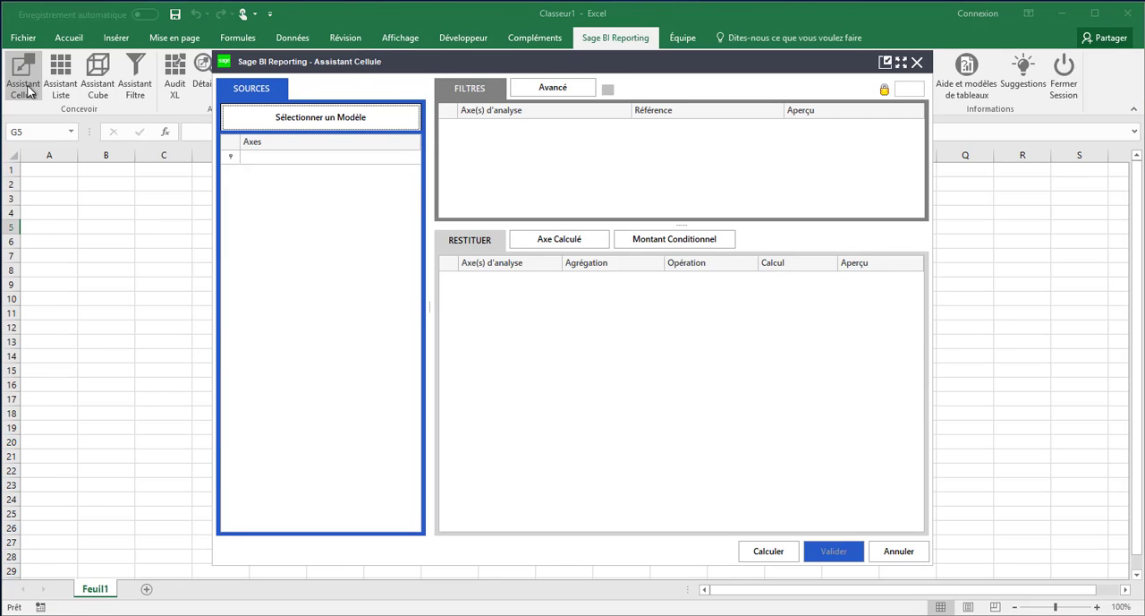
left_click(337, 119)
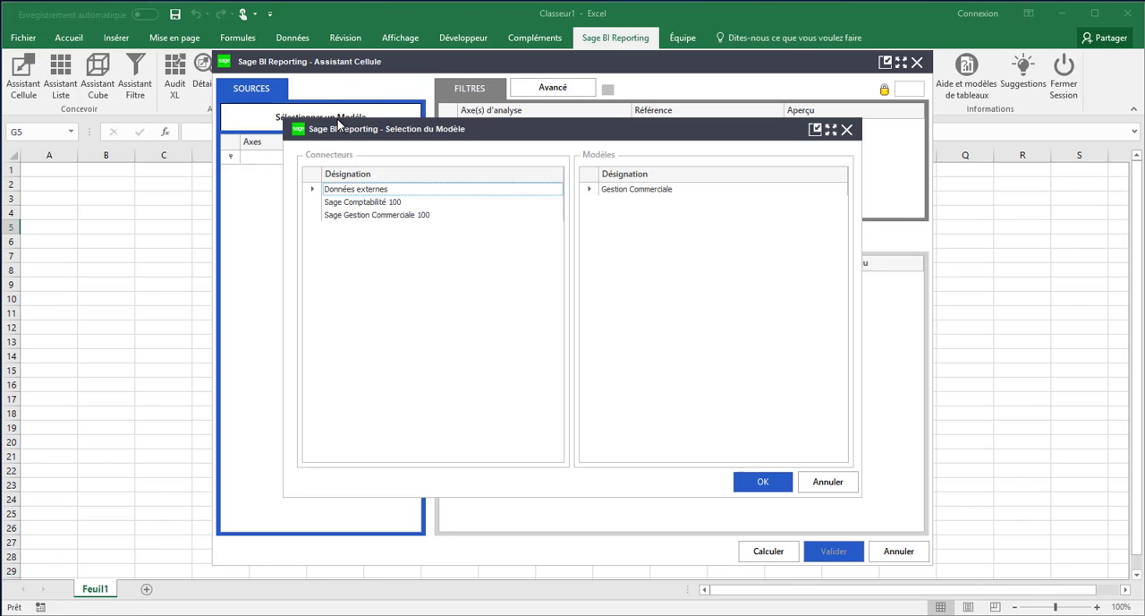
left_click(403, 222)
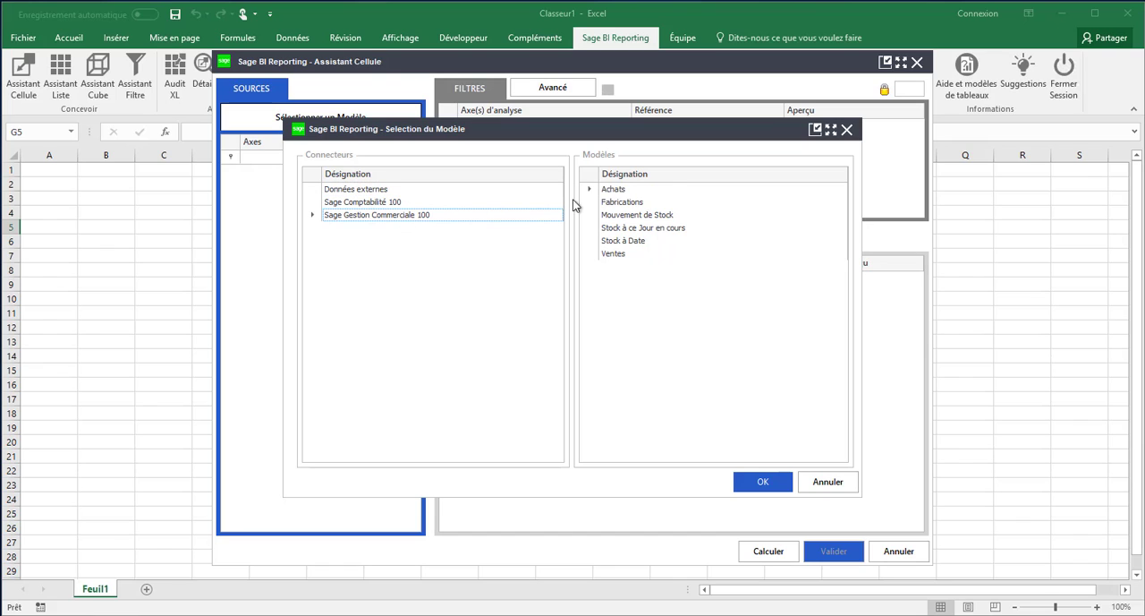
left_click(616, 256)
left_click(759, 484)
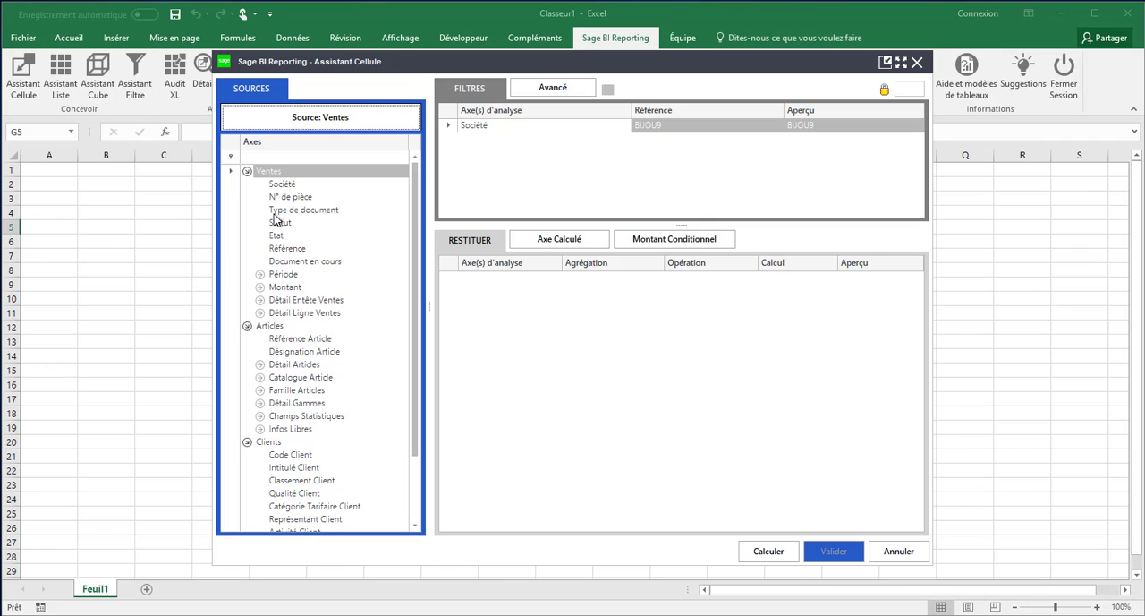
Expand the Période and Montant axes and add CA HT brut as the value to return
left_click(260, 275)
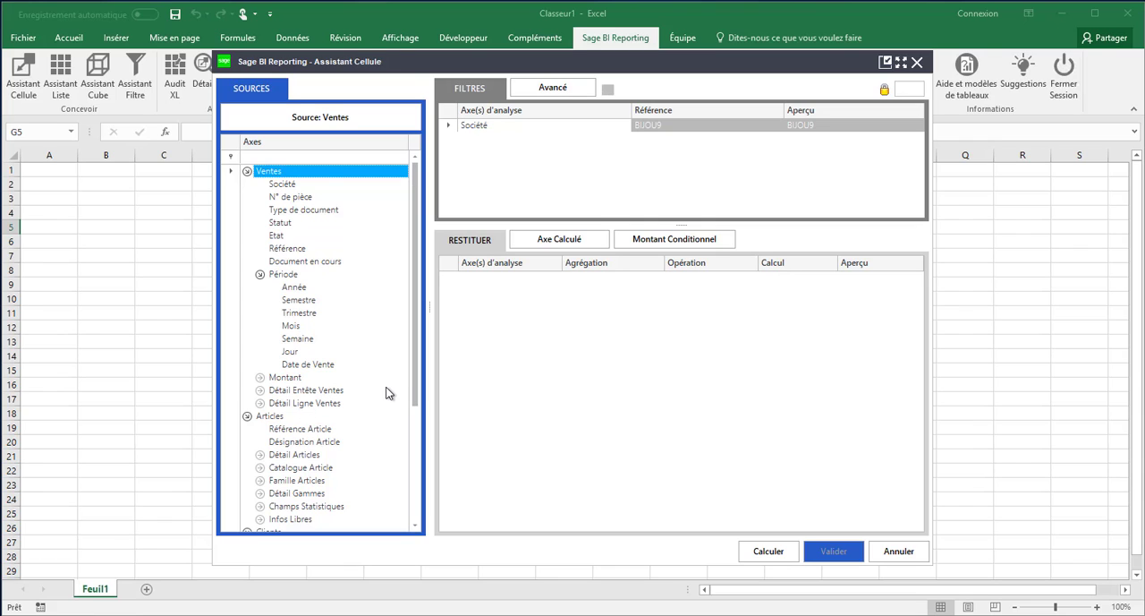
left_click(259, 377)
left_click_drag(288, 391, 524, 316)
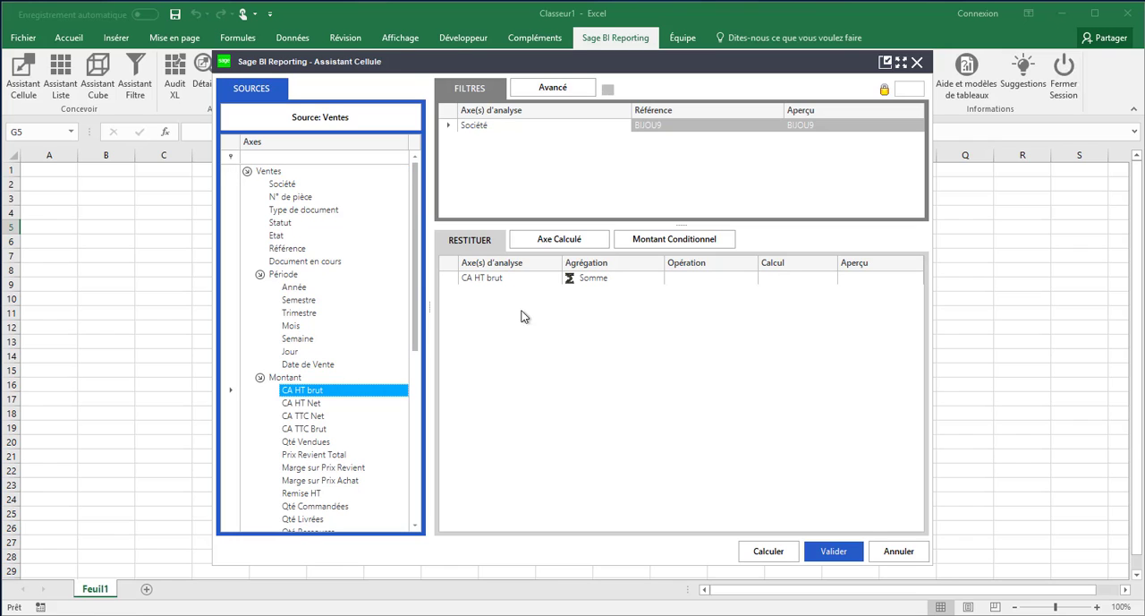
Add Type de document as a filter and set it to Devis from its value list
left_click(313, 212)
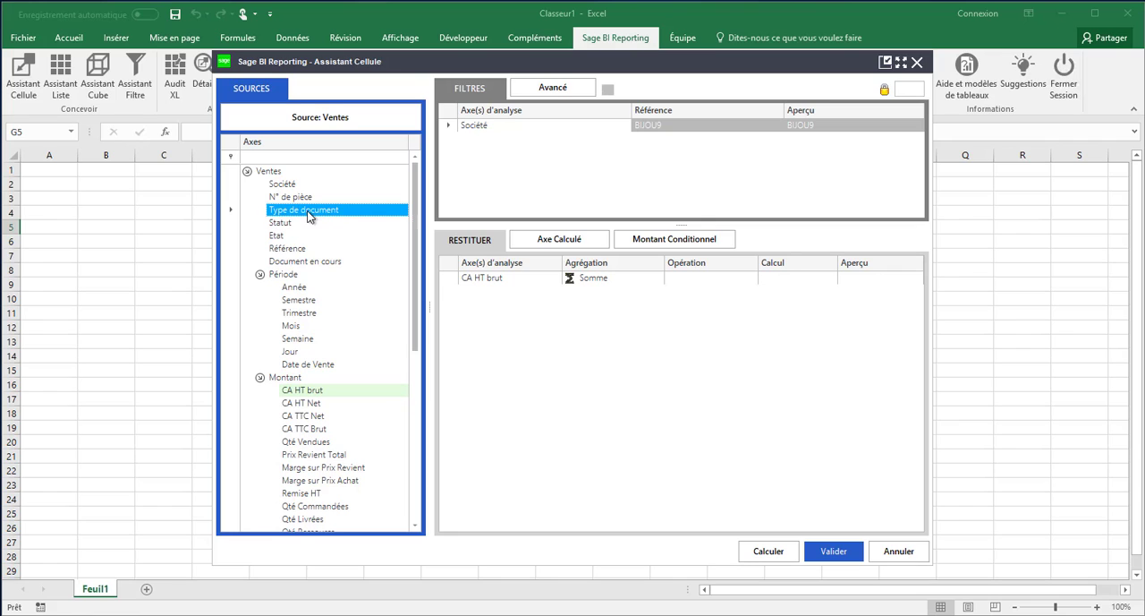
left_click_drag(309, 216, 470, 157)
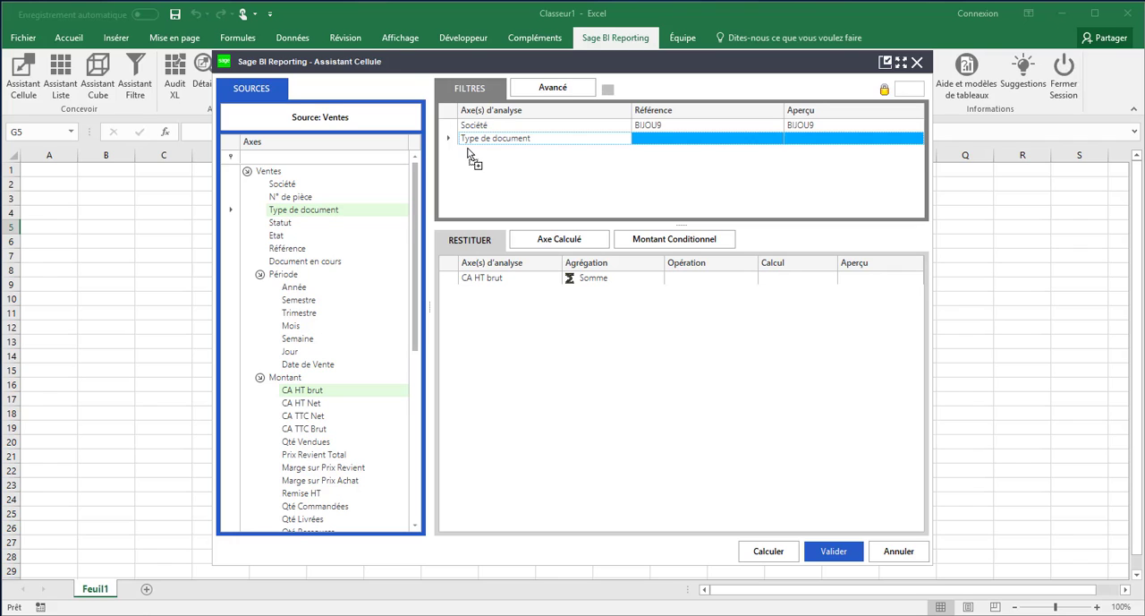
left_click(752, 140)
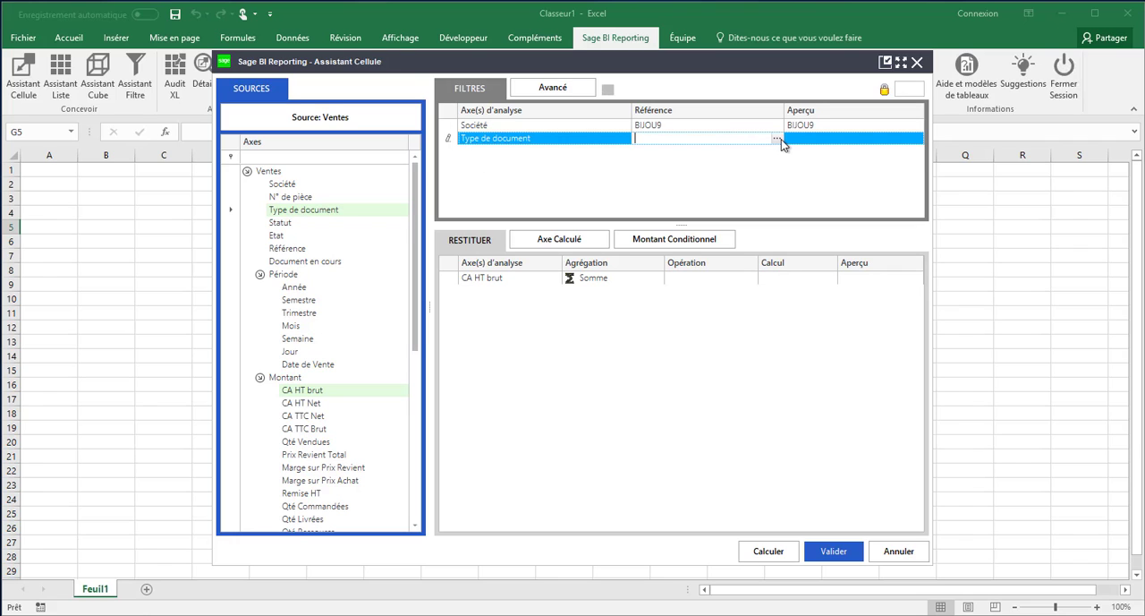
left_click(777, 139)
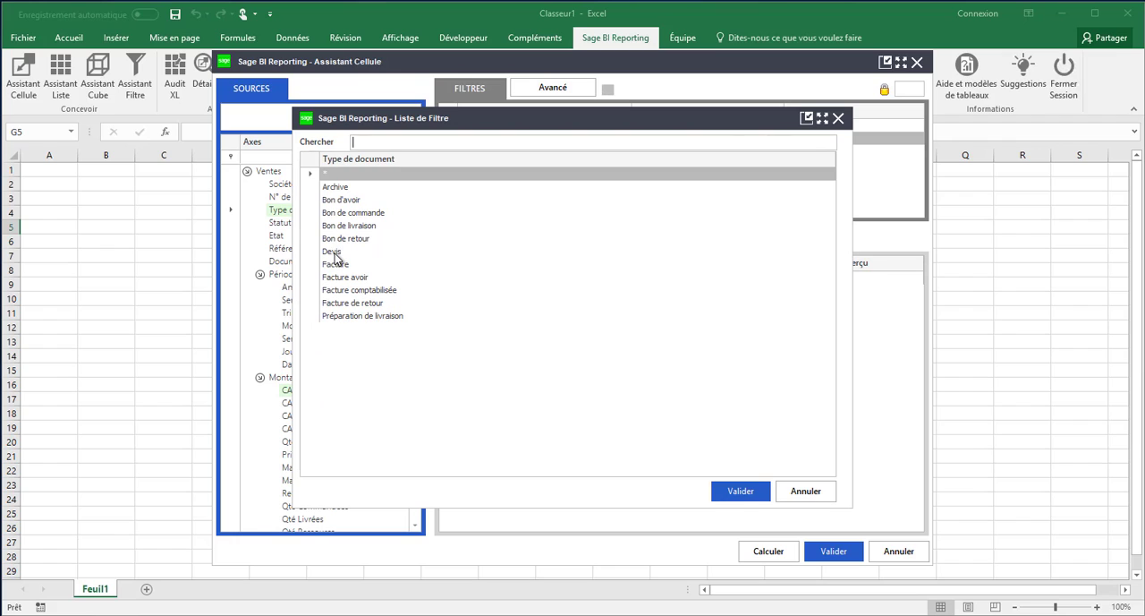
left_click(334, 253)
left_click(727, 497)
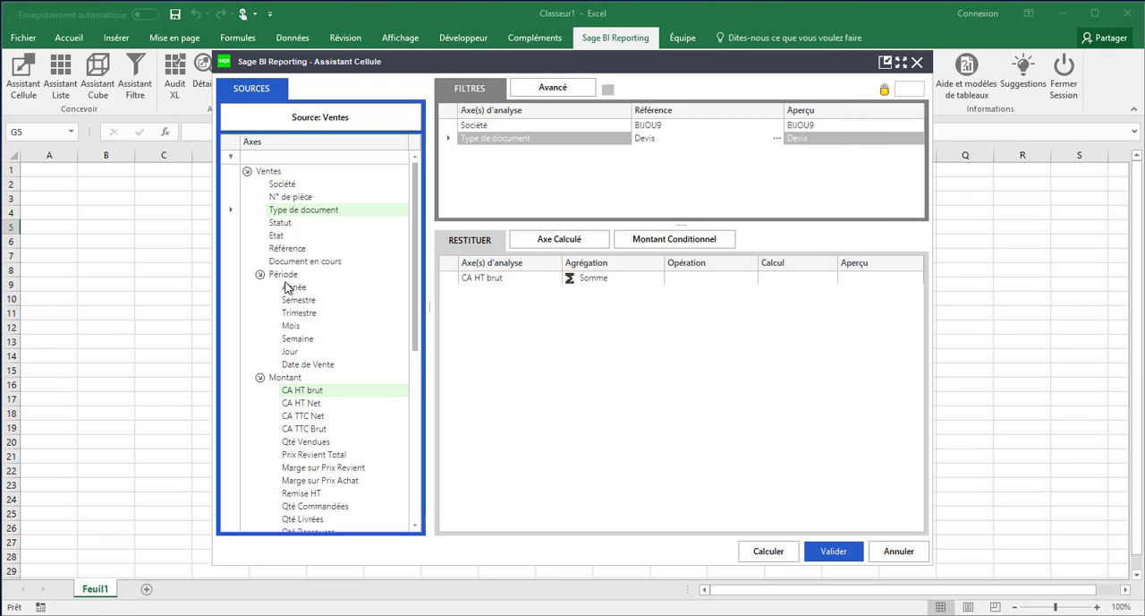
Add an Année filter set to 2017 and validate the formula into cell G5
left_click_drag(294, 287, 475, 177)
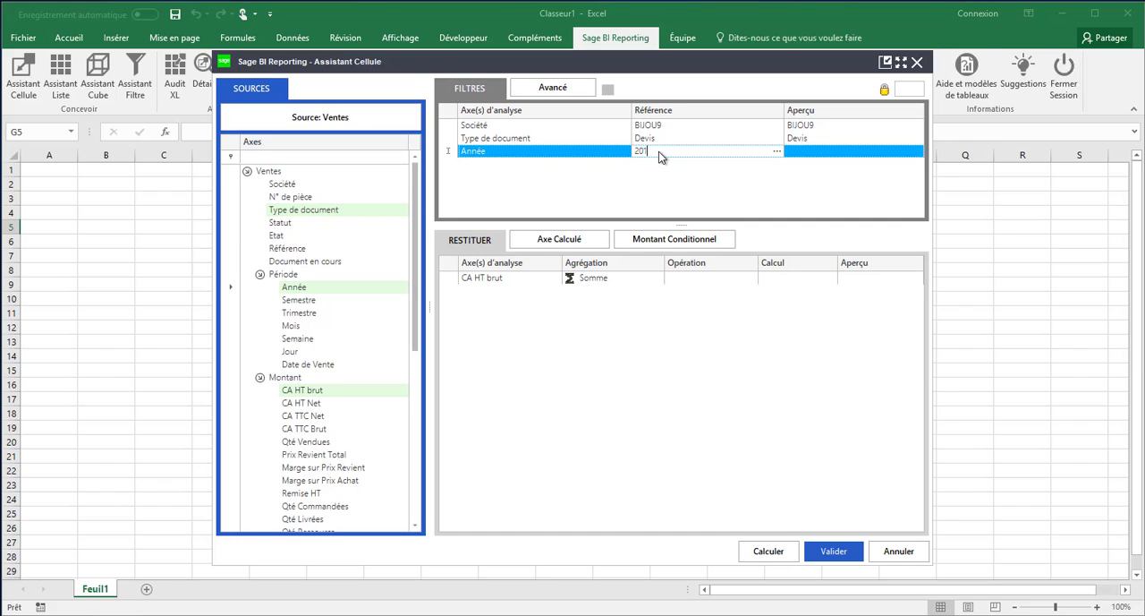
left_click(661, 176)
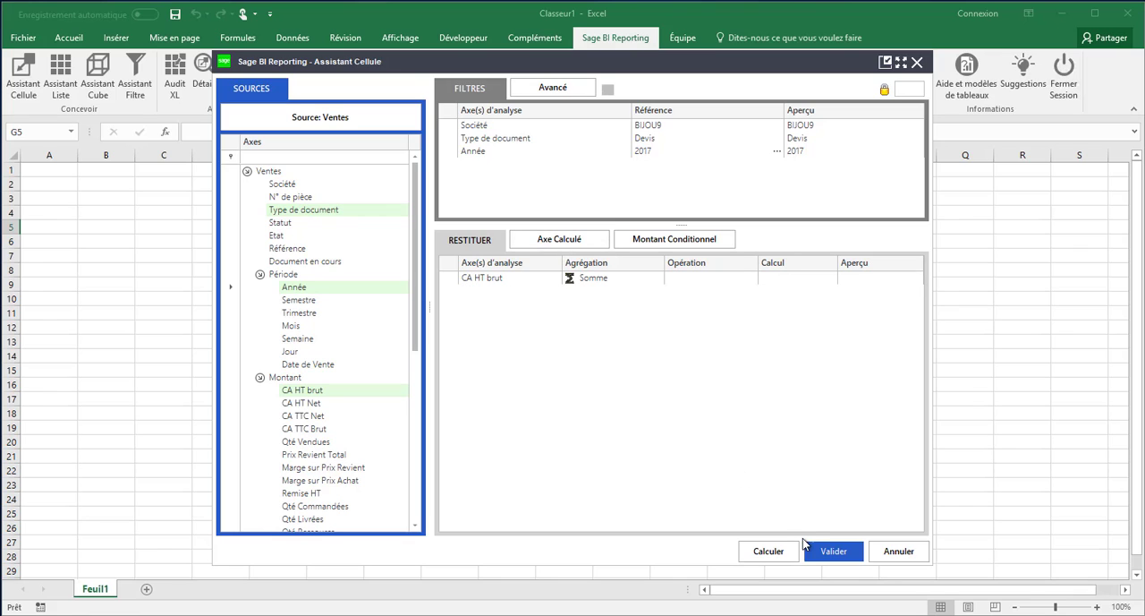
left_click(830, 553)
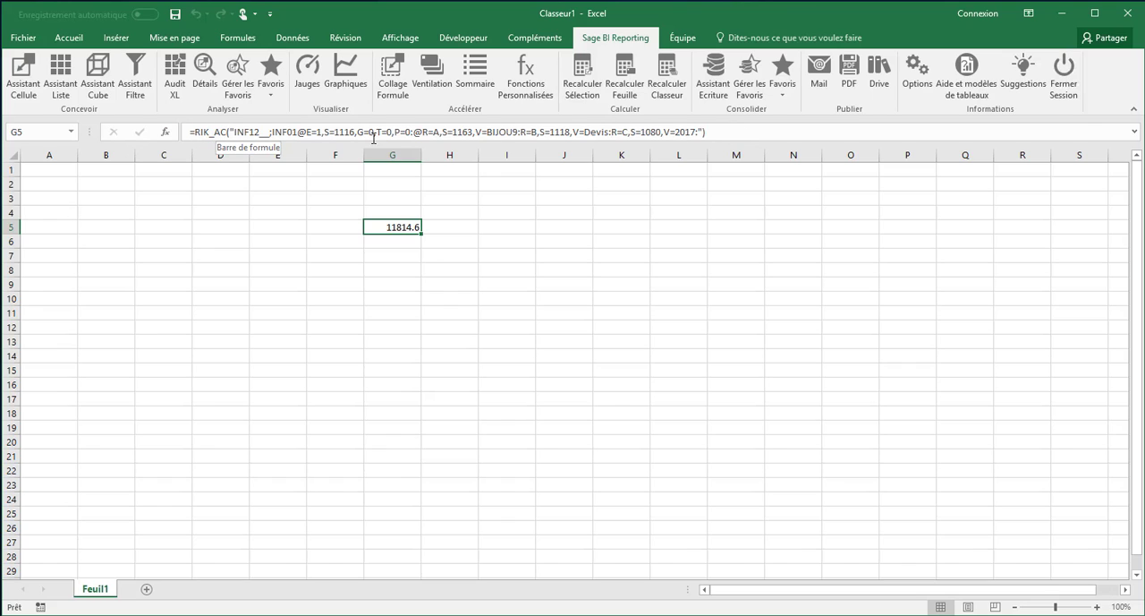
Reopen the G5 formula in the Cell assistant and enter the labels Année in A3 and Mois in A4
double_click(396, 227)
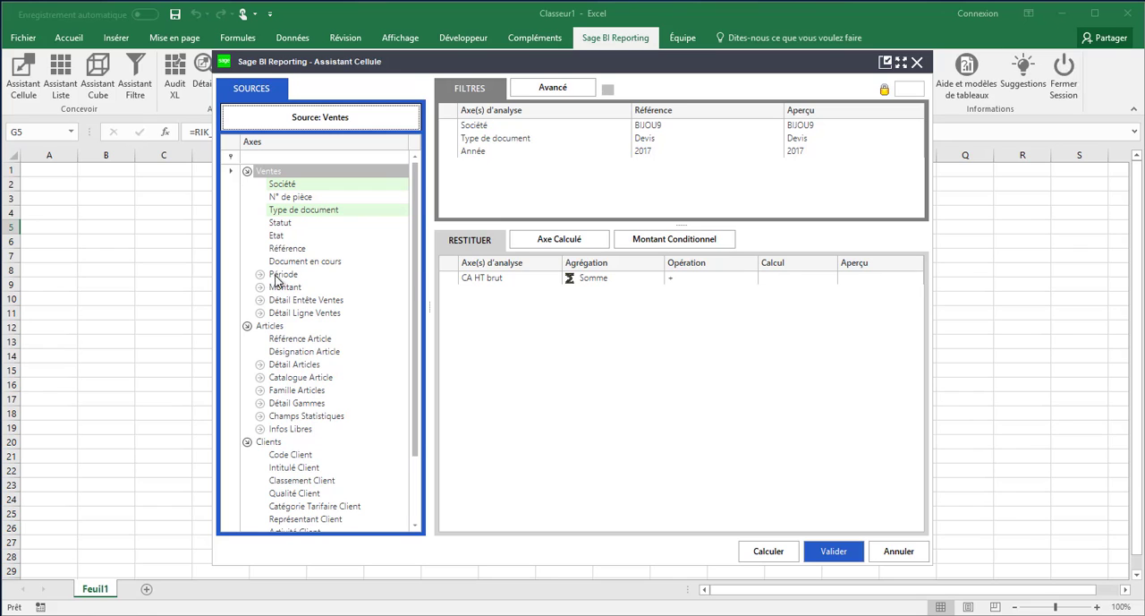
left_click(55, 197)
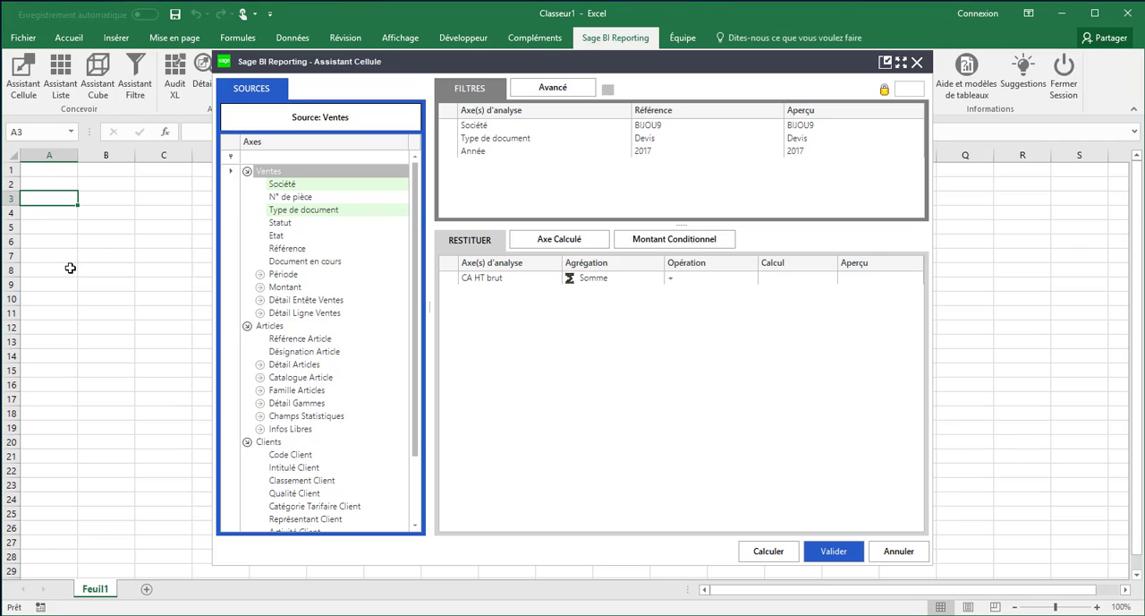
type("Année")
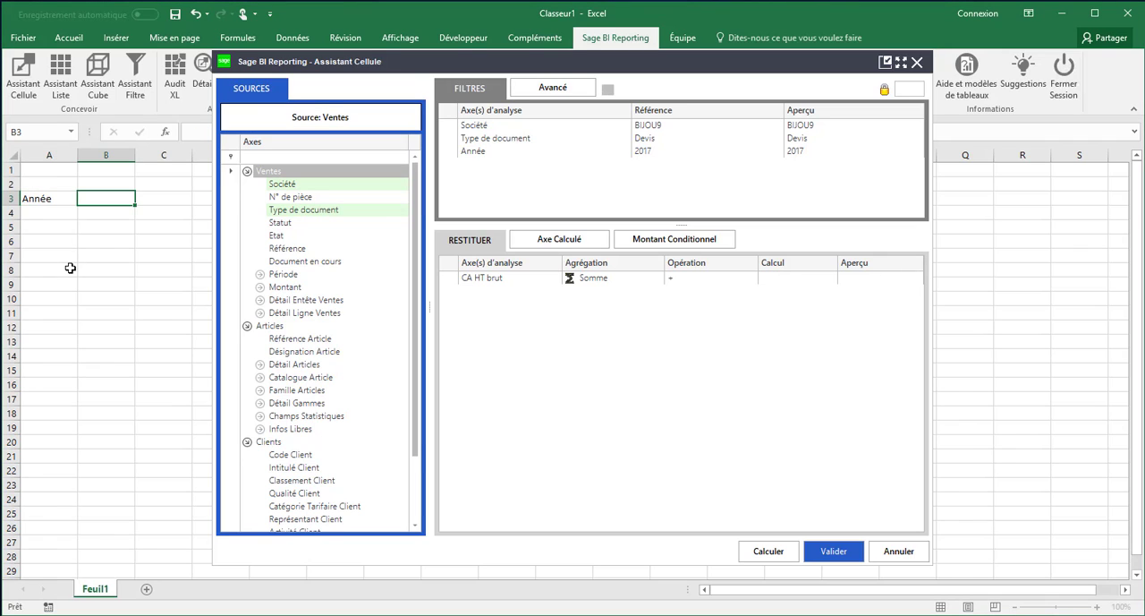
key("Return")
type("Mois")
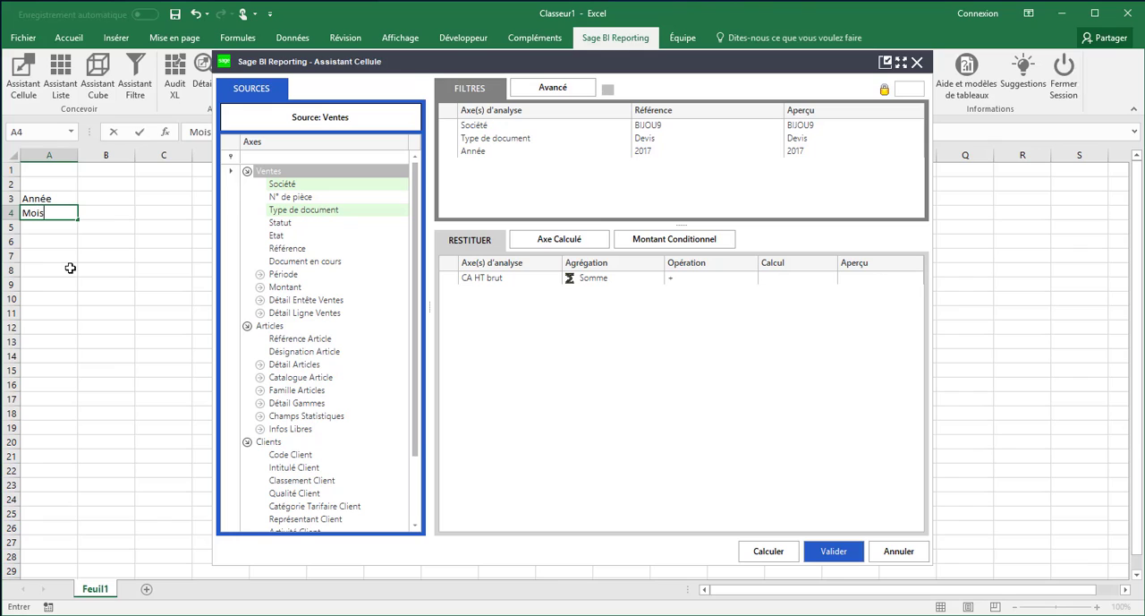
key("Tab")
key("Up")
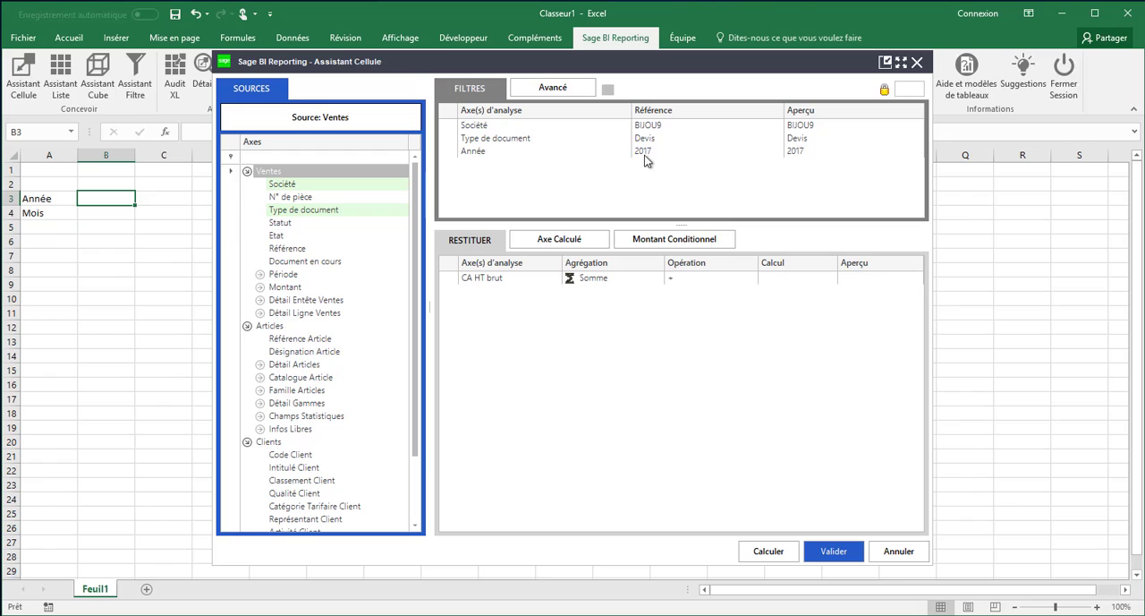
Link the Année filter to cell B3, add a Mois filter linked to B4, and validate the formula
left_click_drag(470, 150, 112, 202)
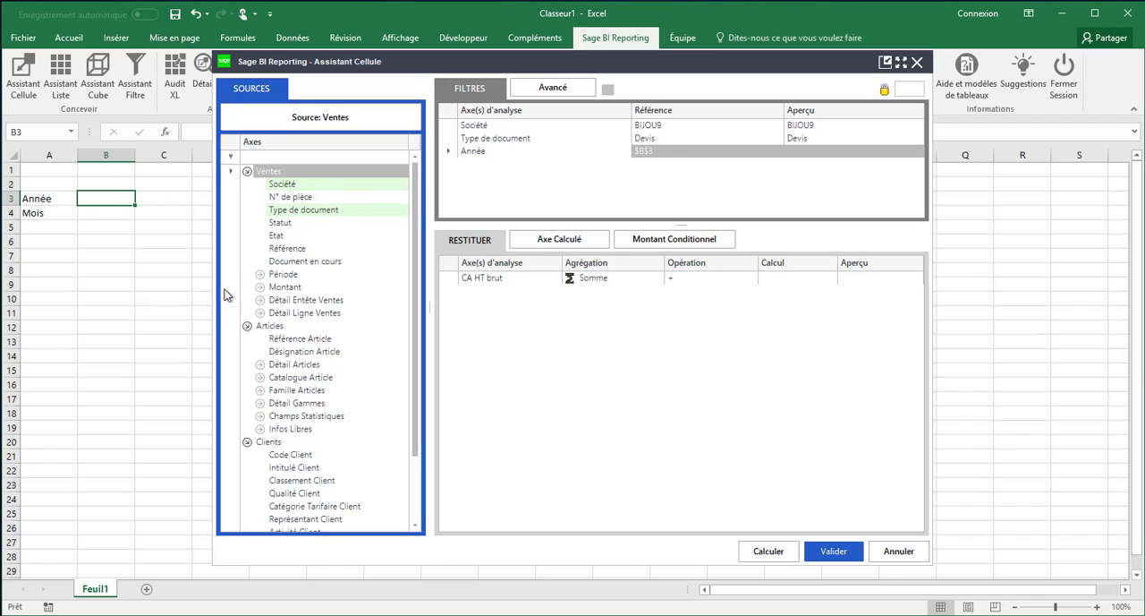
left_click(259, 273)
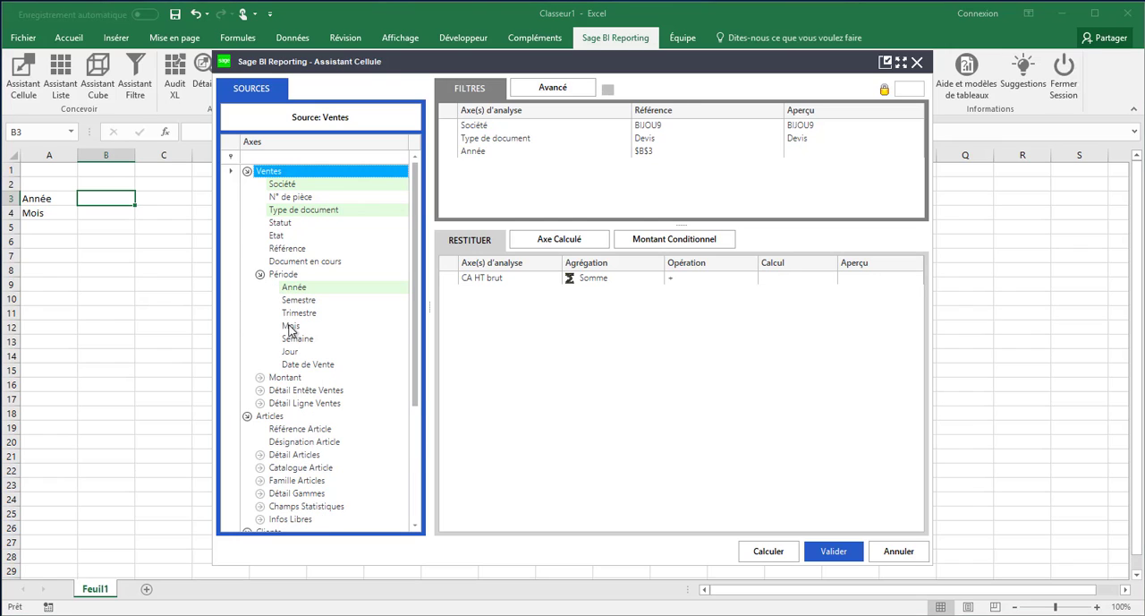
left_click_drag(291, 326, 481, 185)
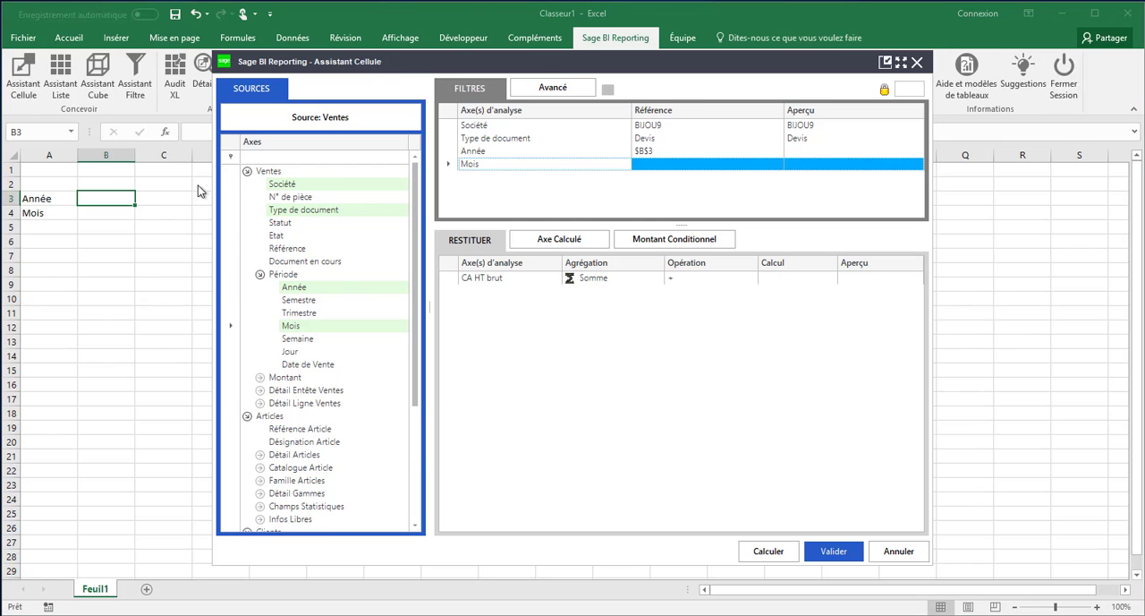
left_click(120, 216)
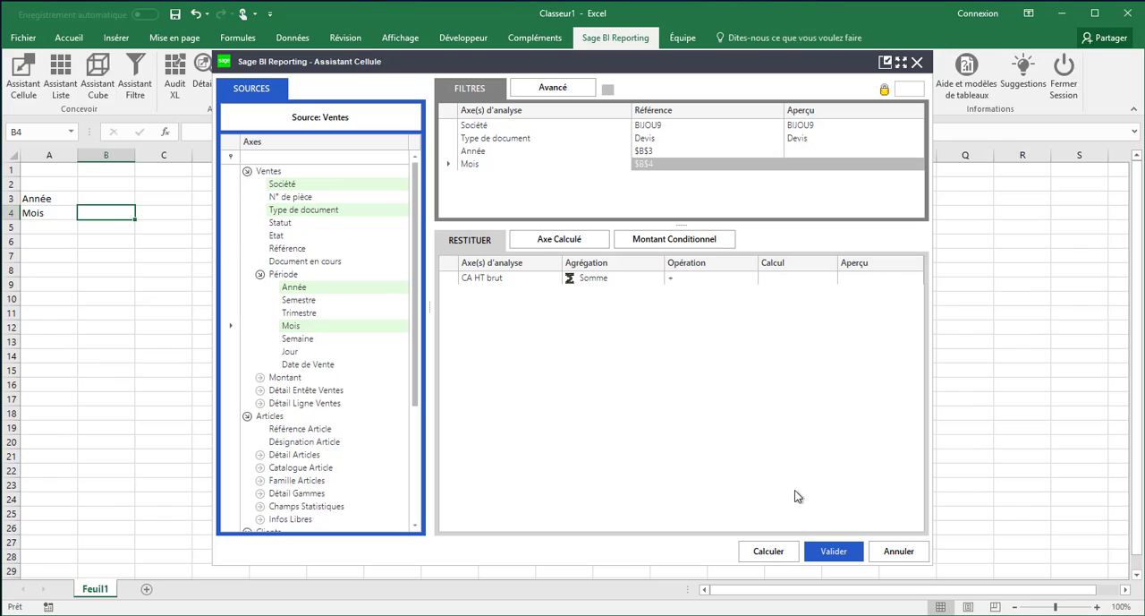
left_click(822, 548)
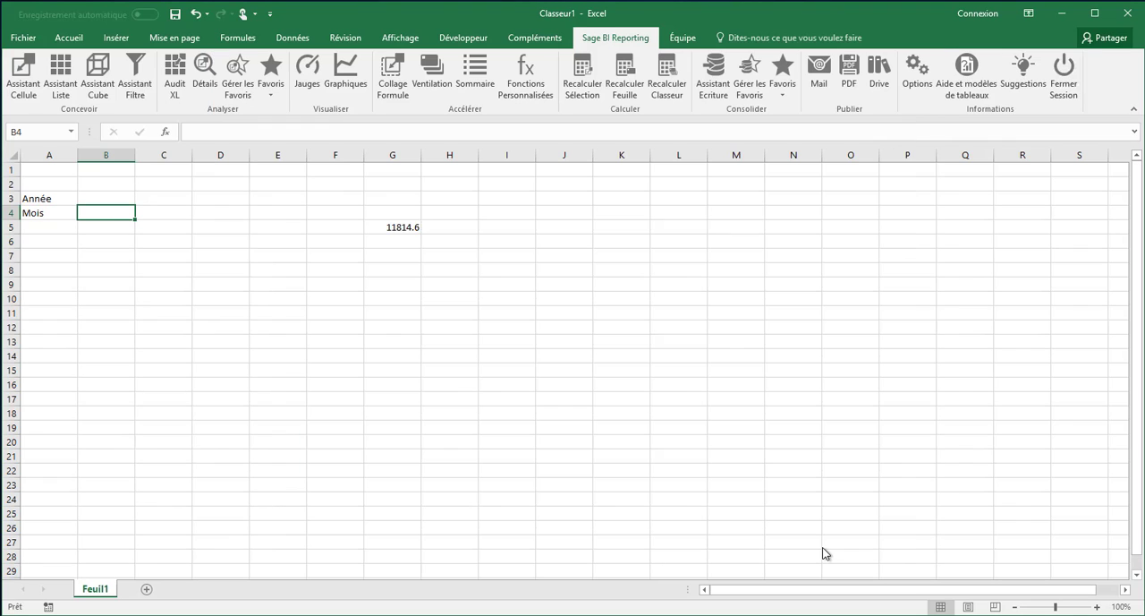
Set the Année value in cell B3 to 2017 from its filter value list
left_click(108, 197)
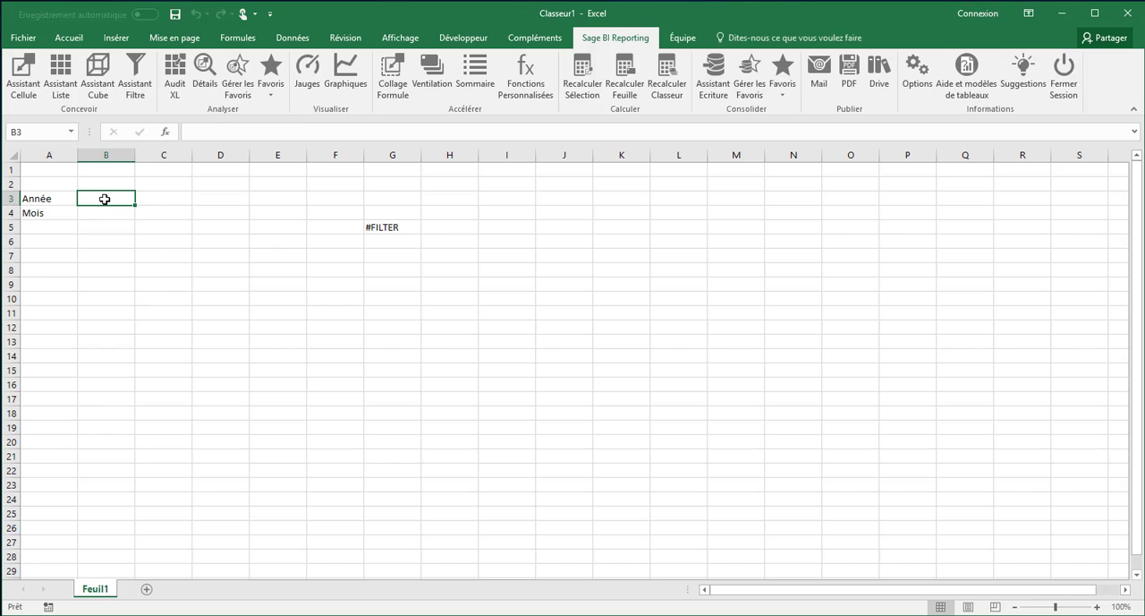
double_click(105, 199)
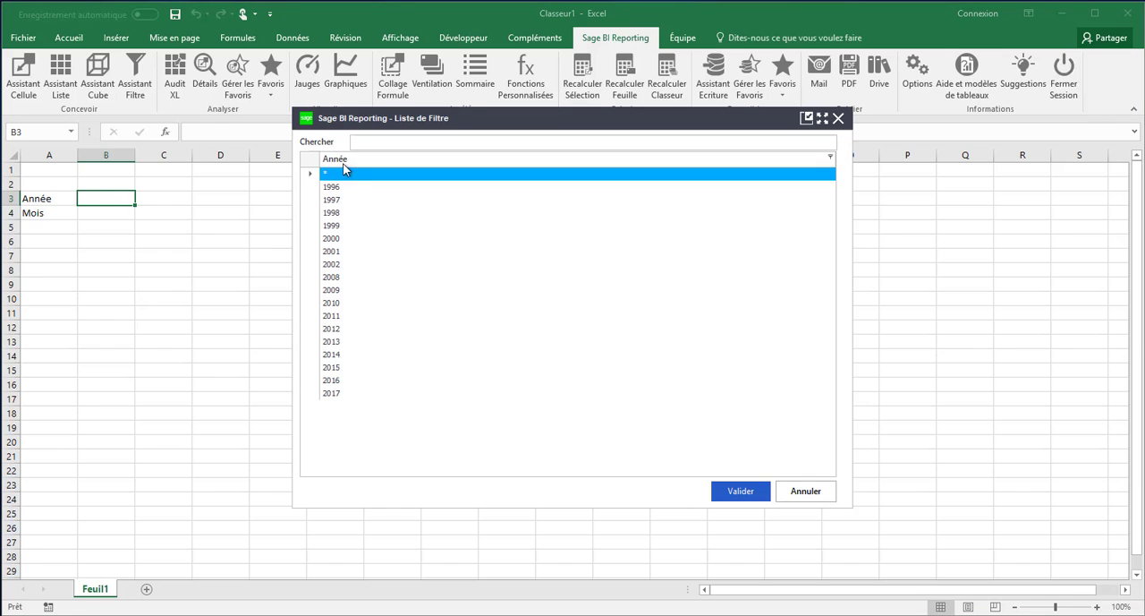
left_click(341, 394)
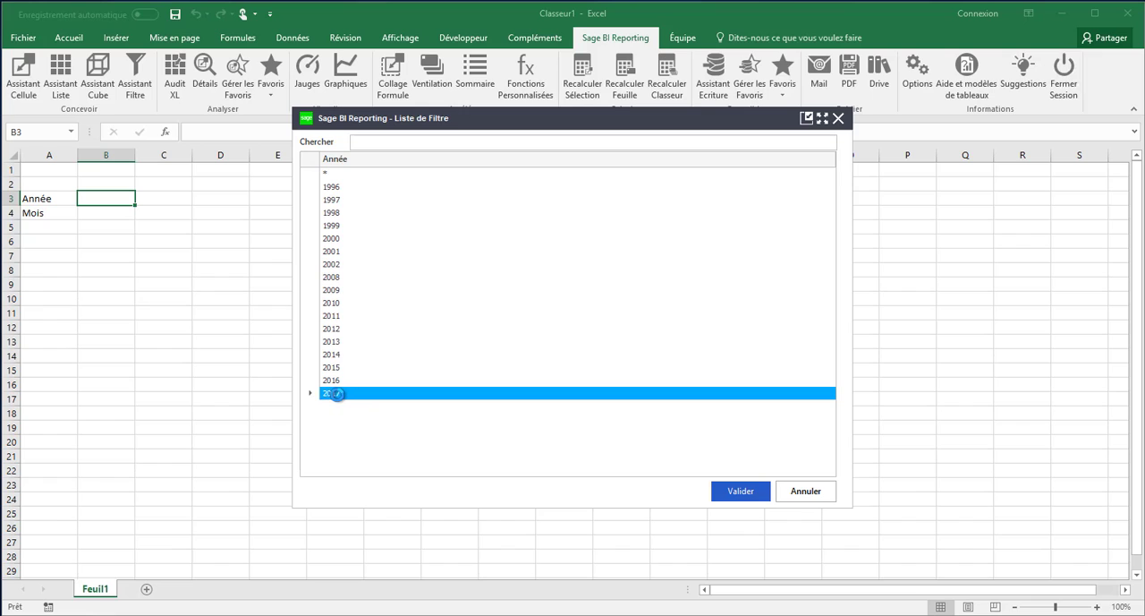
left_click(734, 494)
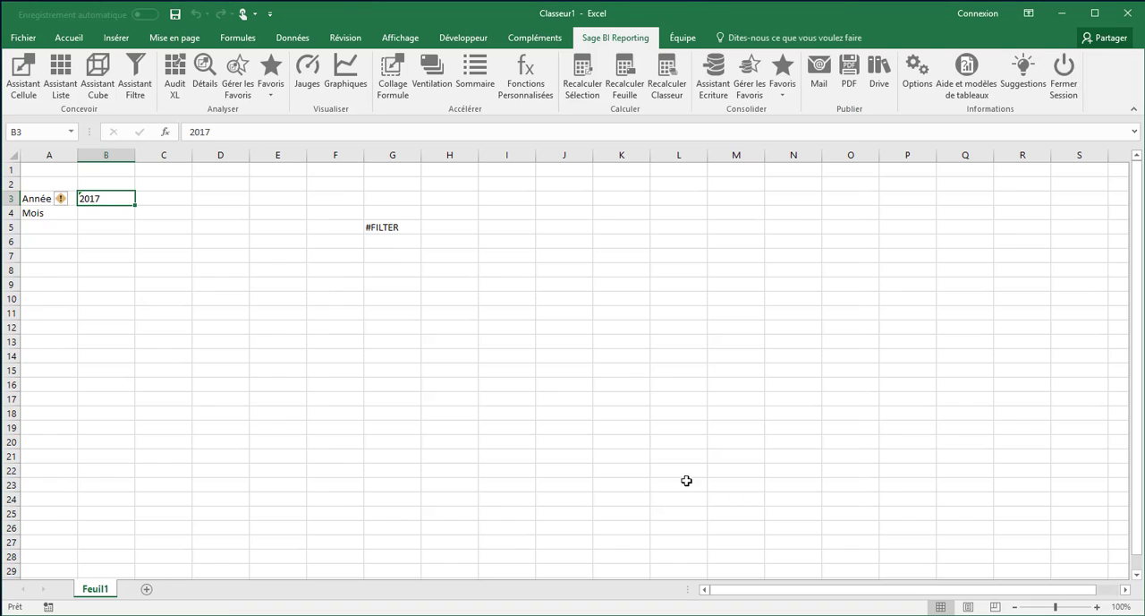
Set the Mois value in cell B4 to the range 3 to 5 from its filter value list
left_click(110, 215)
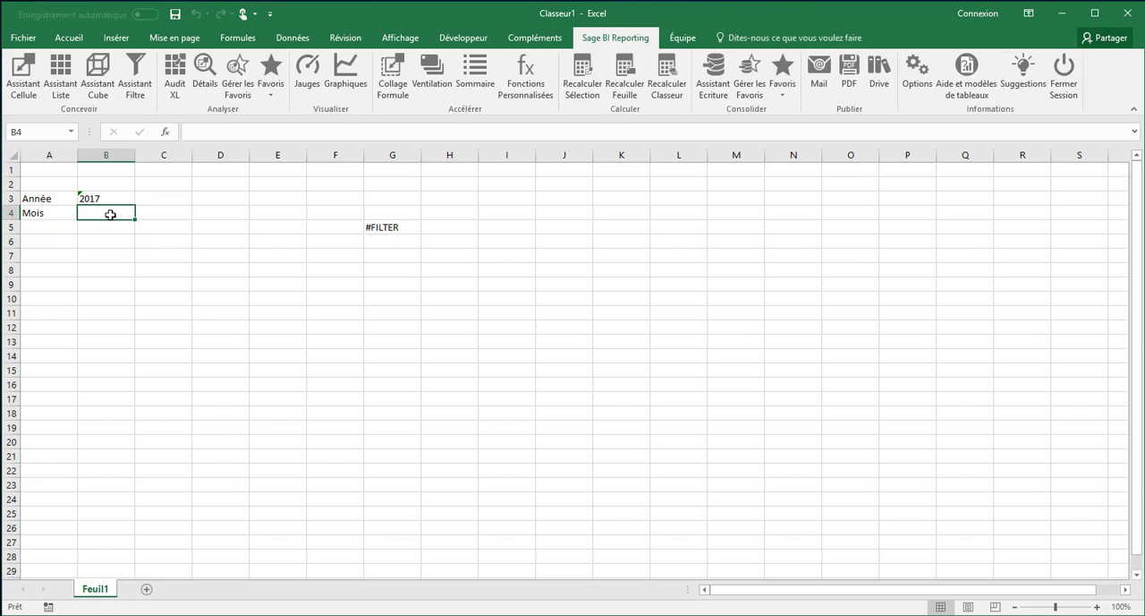
double_click(110, 215)
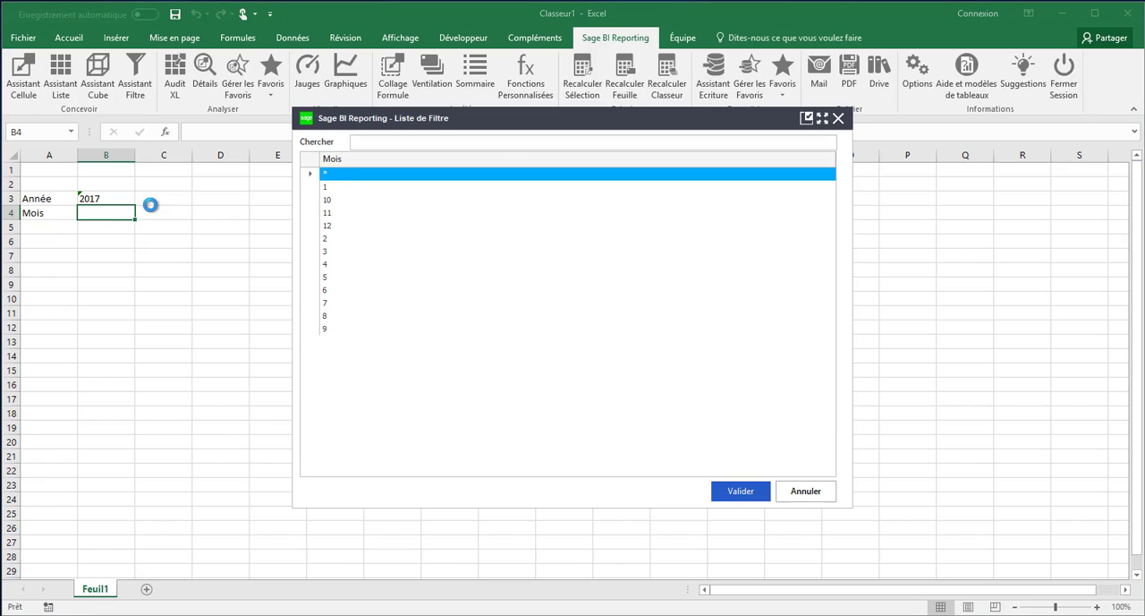
left_click(329, 255)
left_click(336, 280, "shift")
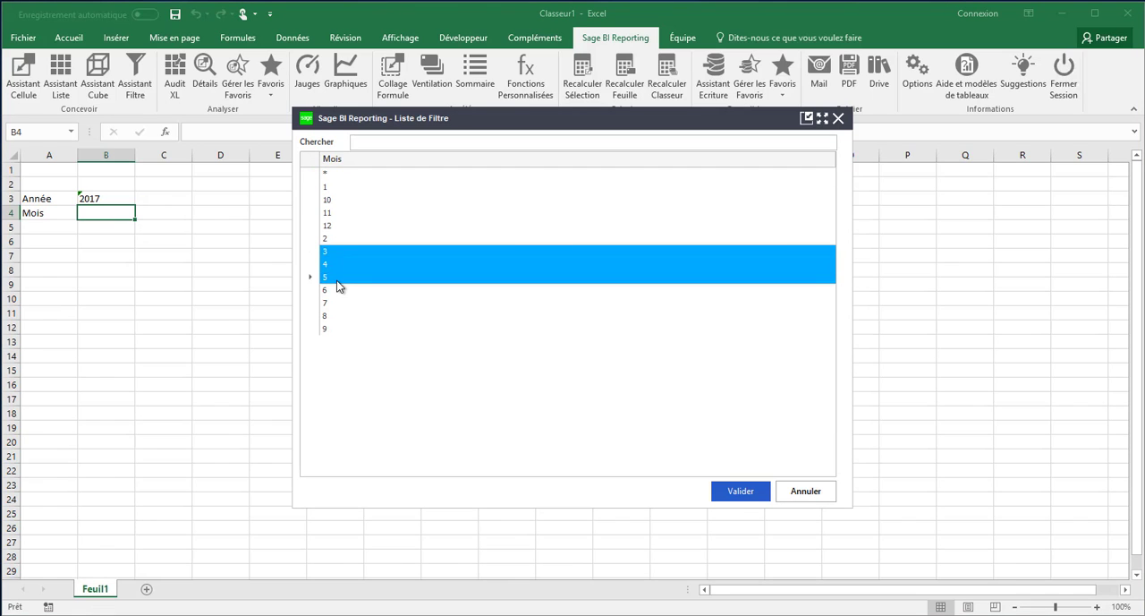
left_click(742, 490)
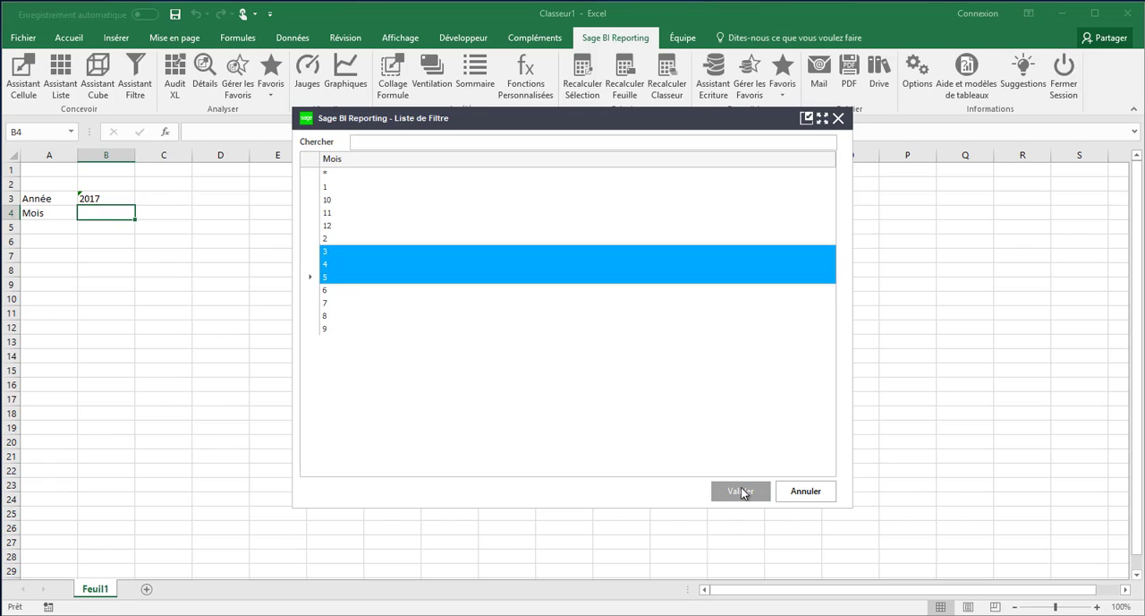
left_click(739, 498)
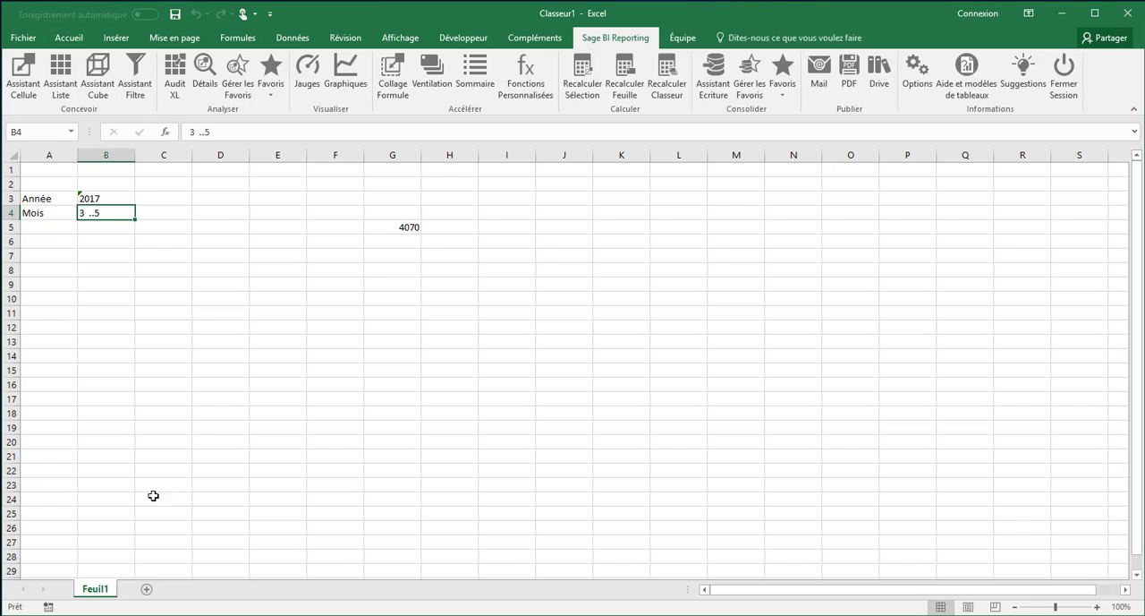
Add a new worksheet and start a List assistant in F5 on the Ventes model of Sage Gestion Commerciale 100
left_click(146, 589)
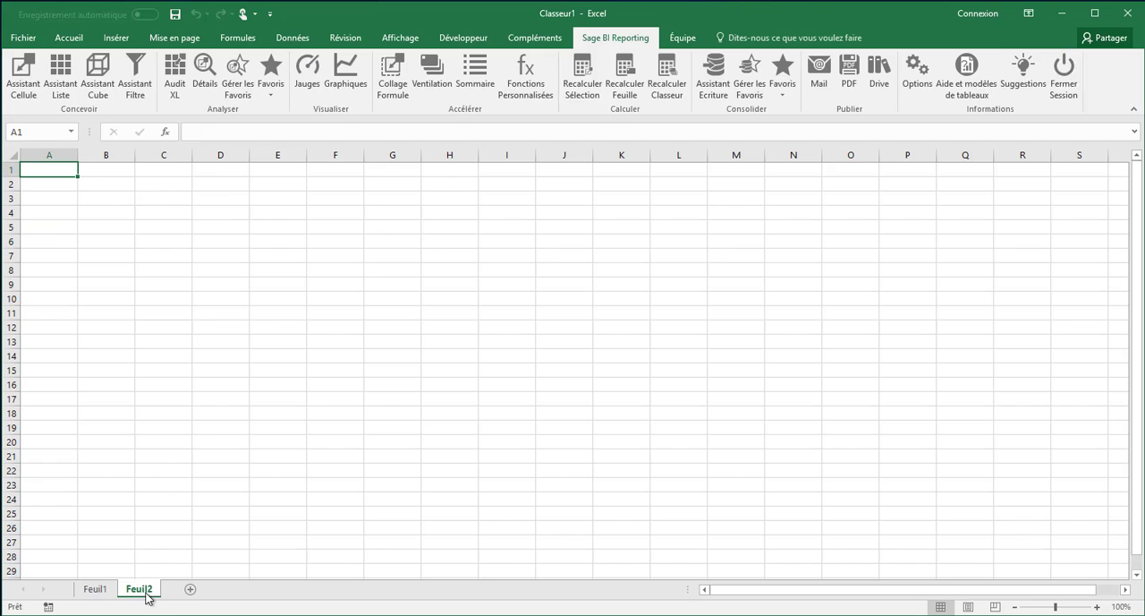
left_click(321, 228)
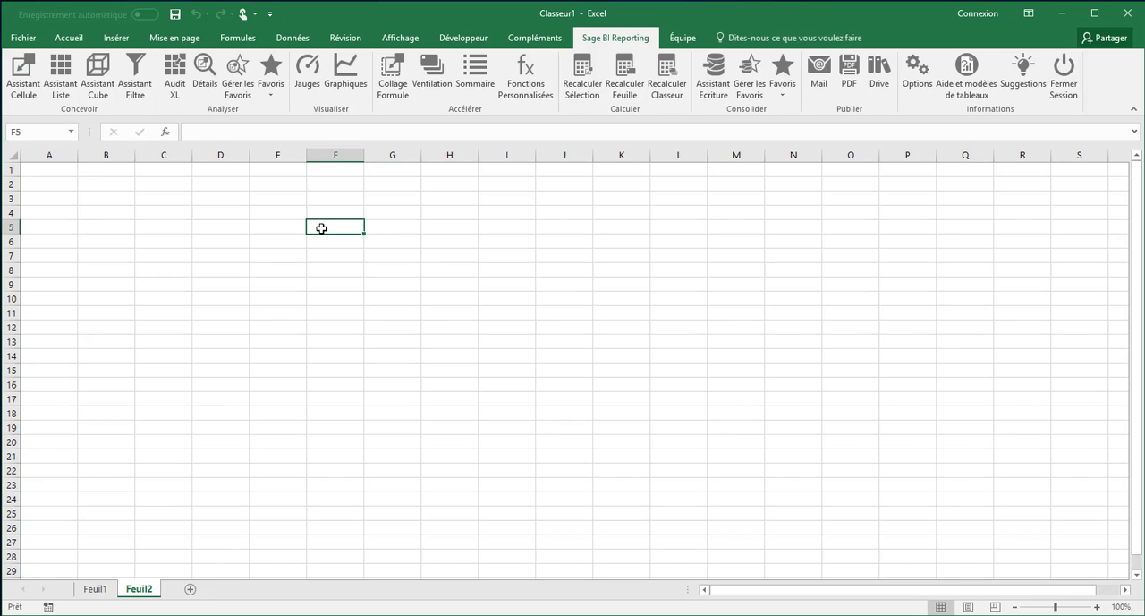
left_click(67, 77)
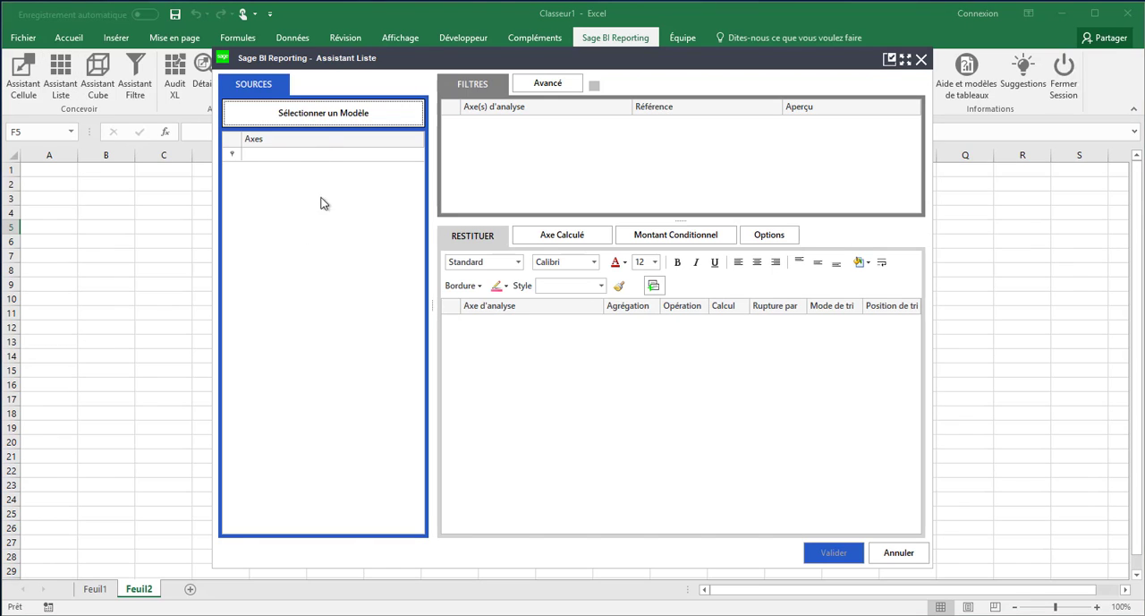
left_click(327, 114)
left_click(377, 216)
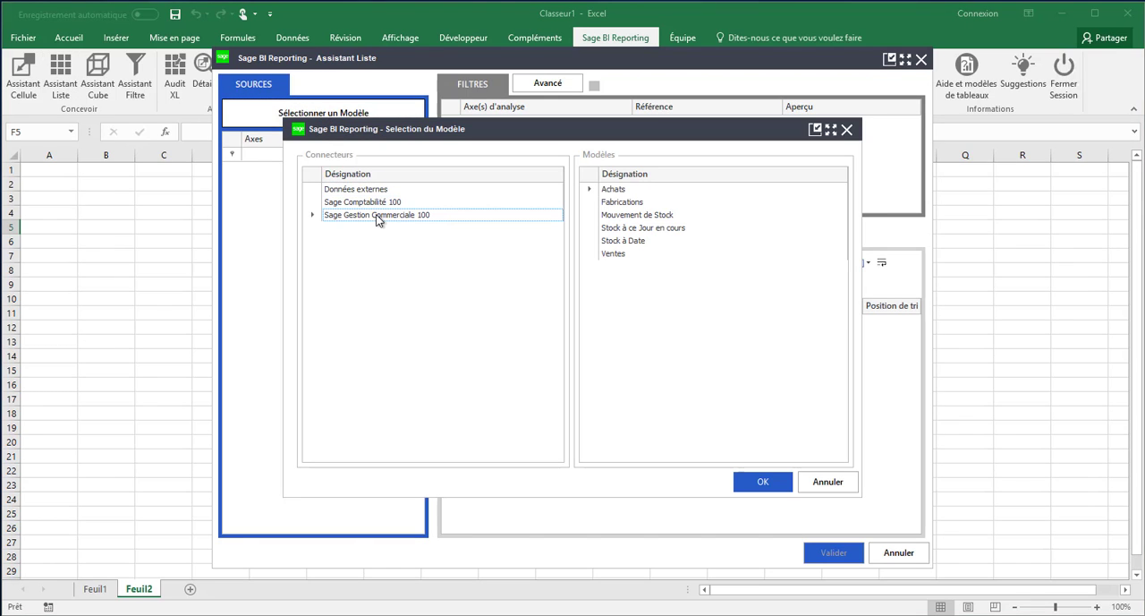
left_click(624, 255)
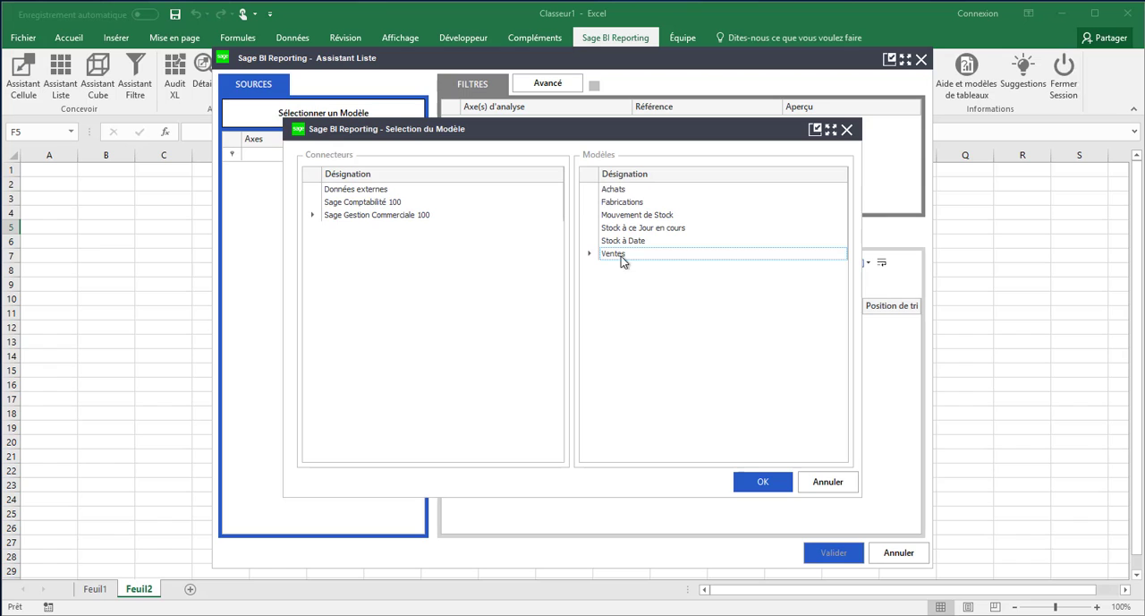
left_click(758, 480)
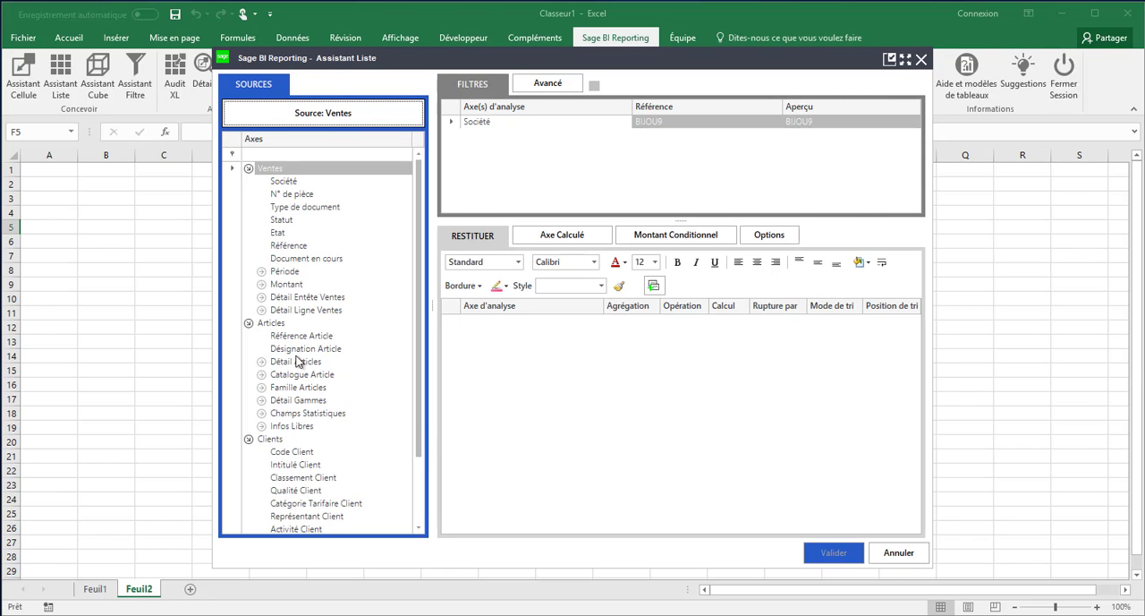
Add Référence Article, Désignation Article, Qté Vendues and CA HT brut as the list's output columns
left_click_drag(289, 338, 506, 347)
left_click_drag(298, 357, 488, 349)
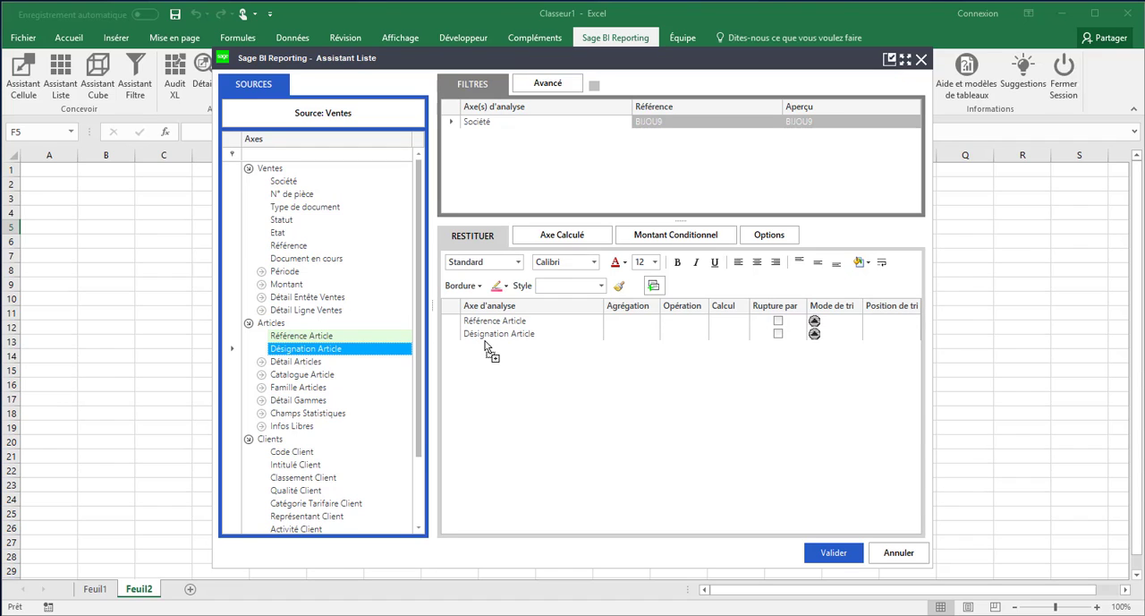
left_click(261, 285)
left_click_drag(304, 348, 501, 349)
left_click_drag(295, 298, 469, 365)
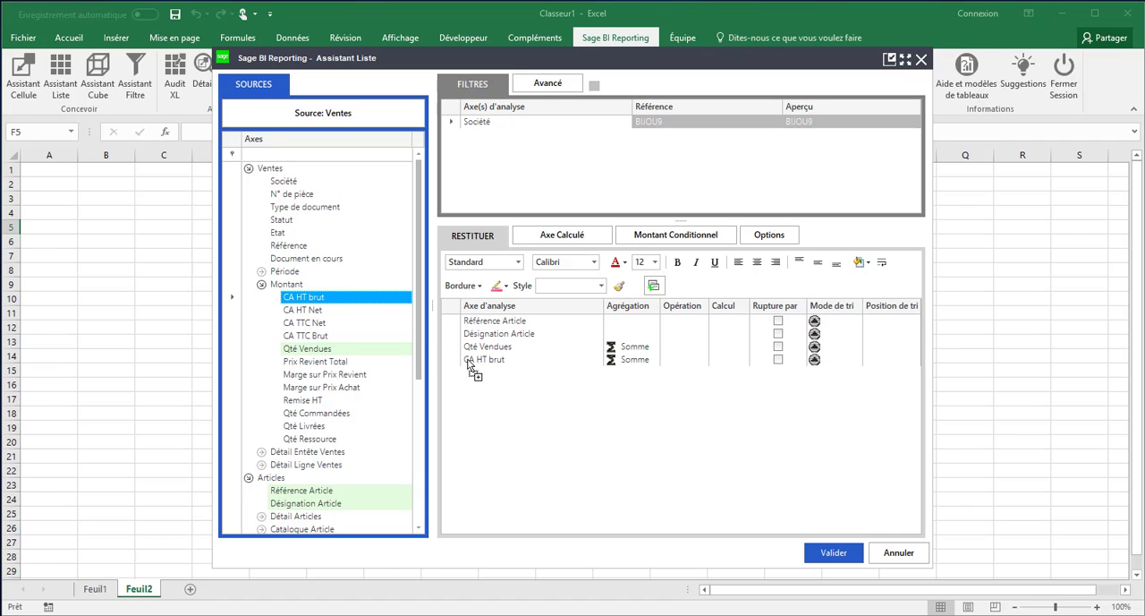
Apply a red-white-green colour scale to CA HT brut as conditional formatting and validate the list
left_click(492, 362)
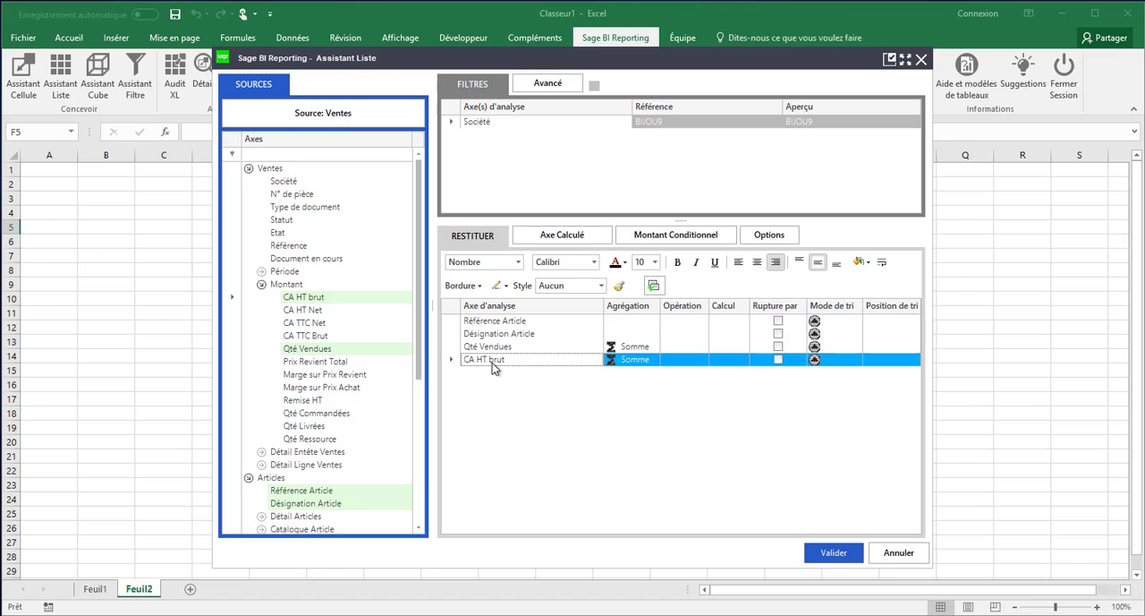
right_click(492, 362)
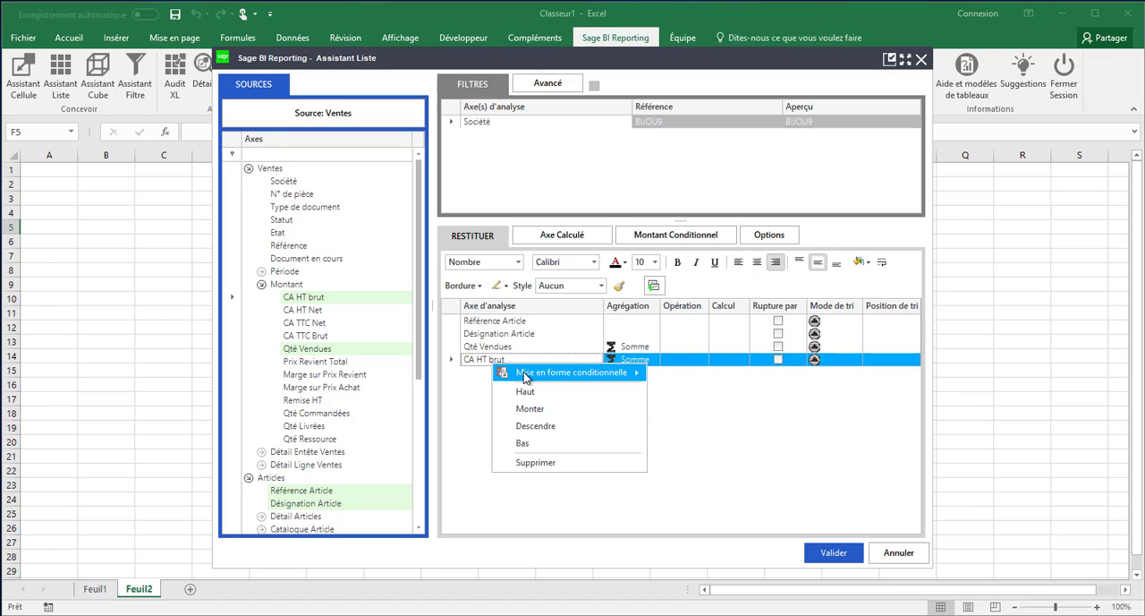
mouse_move(526, 378)
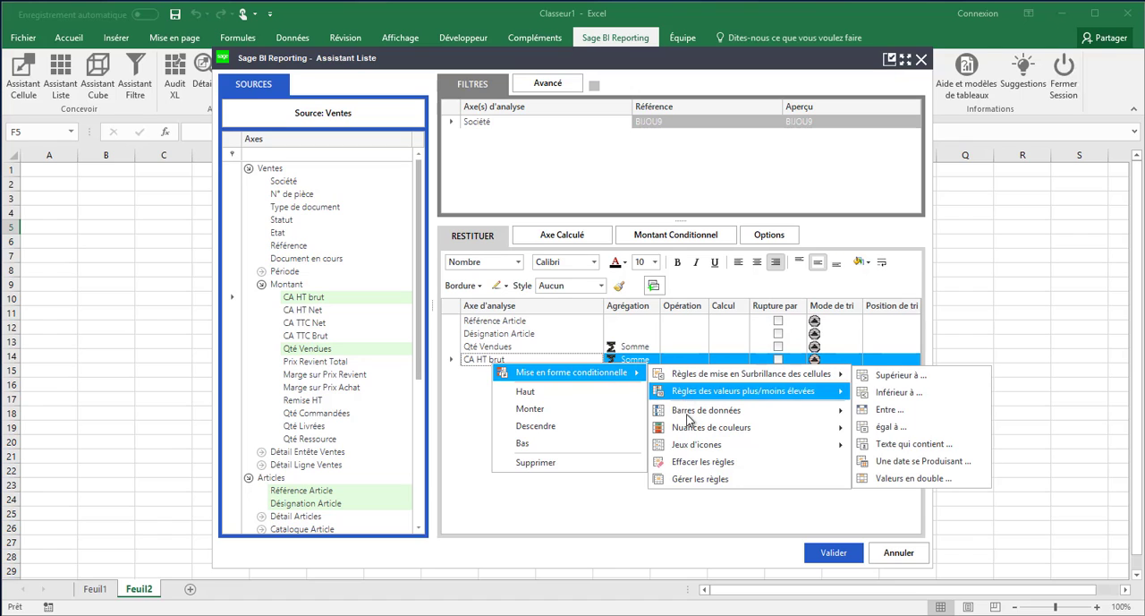
mouse_move(693, 428)
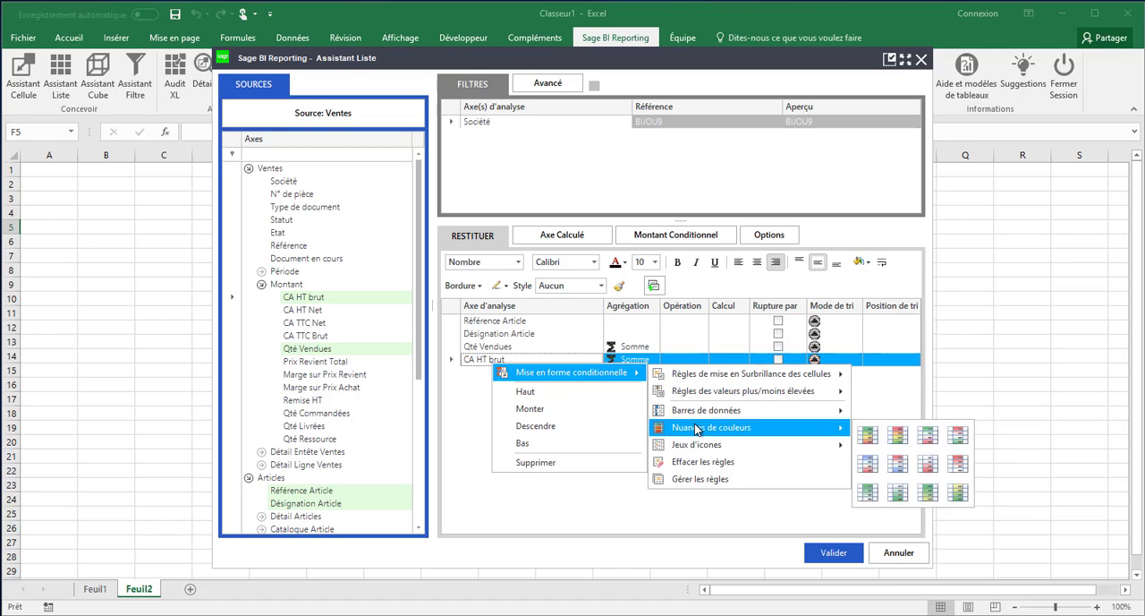
left_click(958, 436)
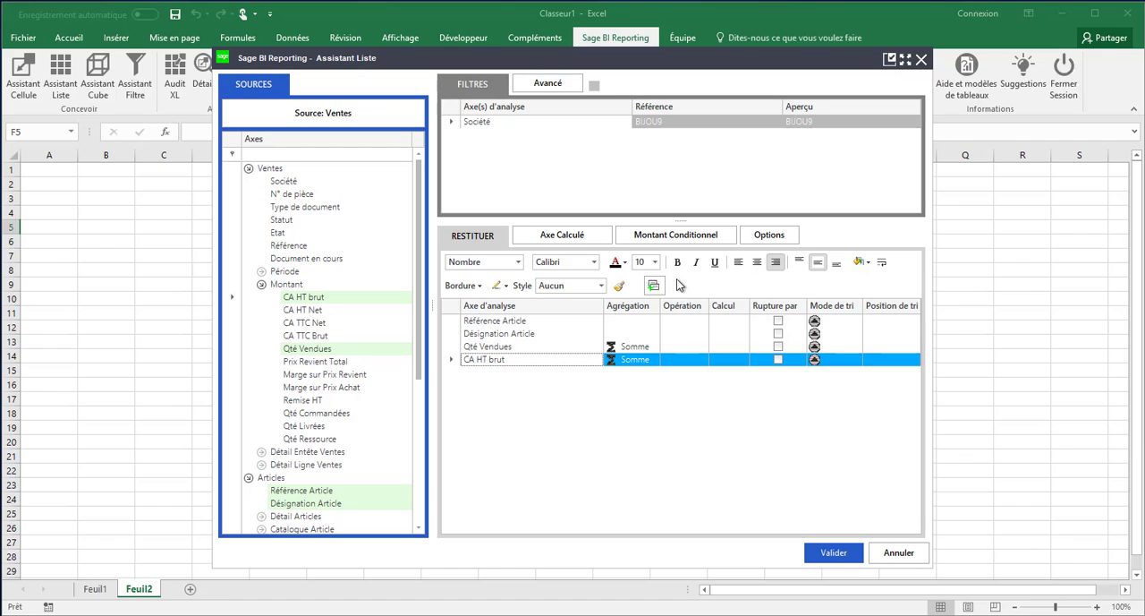
left_click(823, 552)
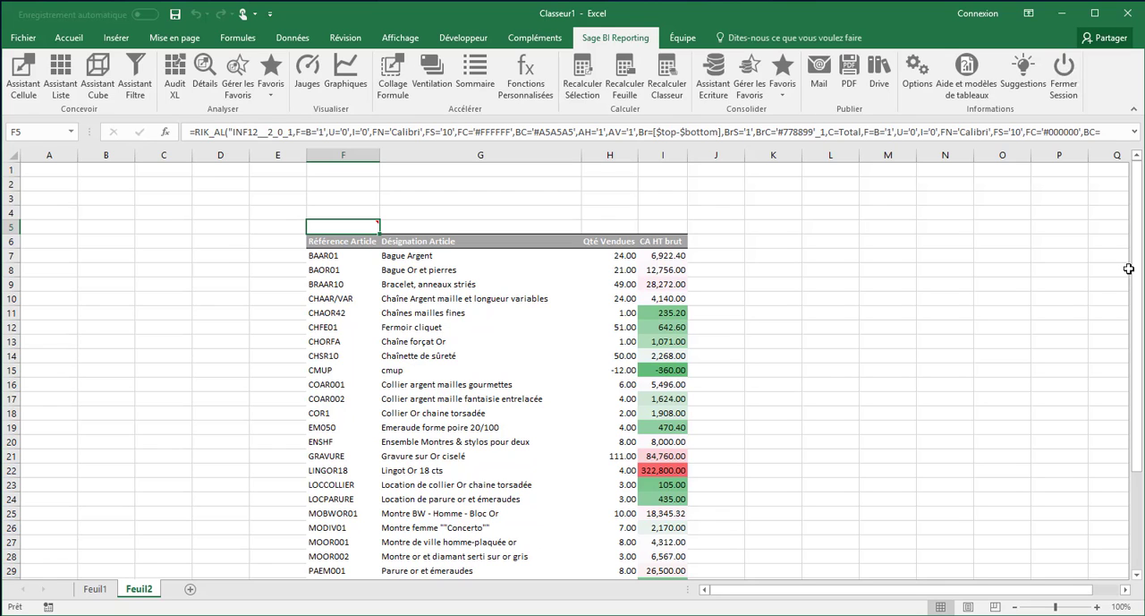
Reopen the F5 list, add Libellé Famille as the first output column with a Rupture par break, and validate
mouse_move(1138, 276)
left_mouse_down()
mouse_move(1138, 463)
mouse_move(1141, 267)
left_mouse_up()
mouse_move(341, 225)
mouse_move(363, 224)
double_click(356, 229)
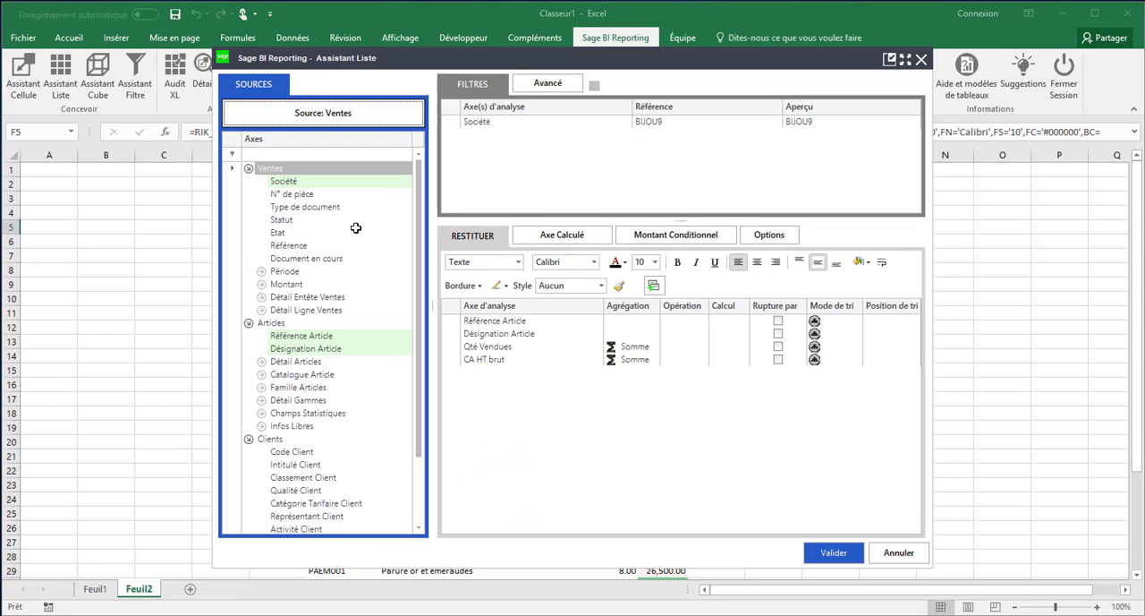
left_click(261, 386)
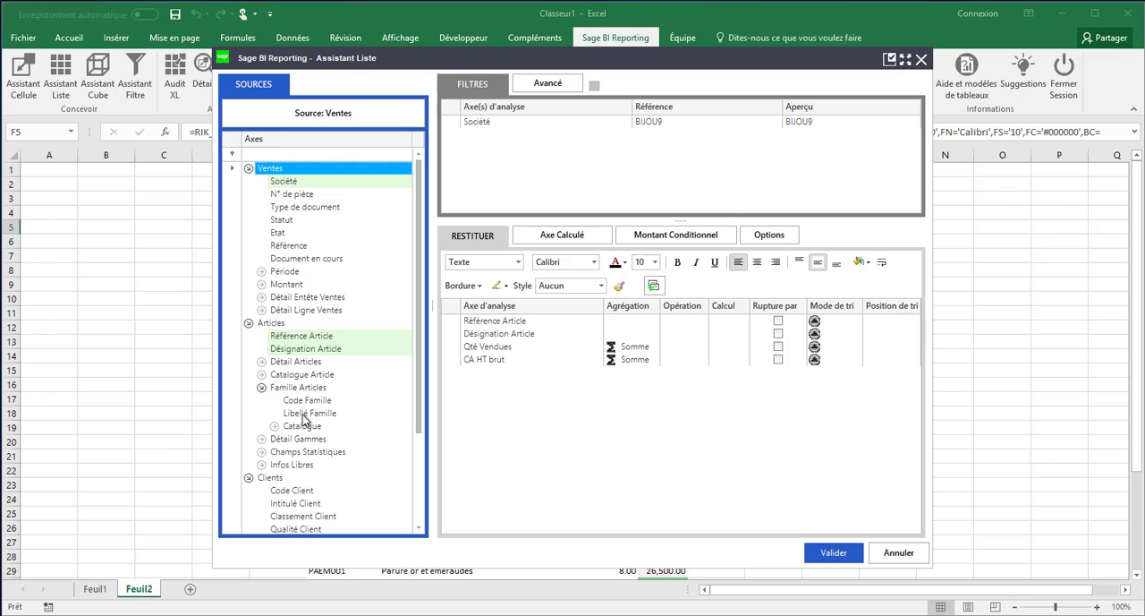
left_click_drag(302, 414, 480, 321)
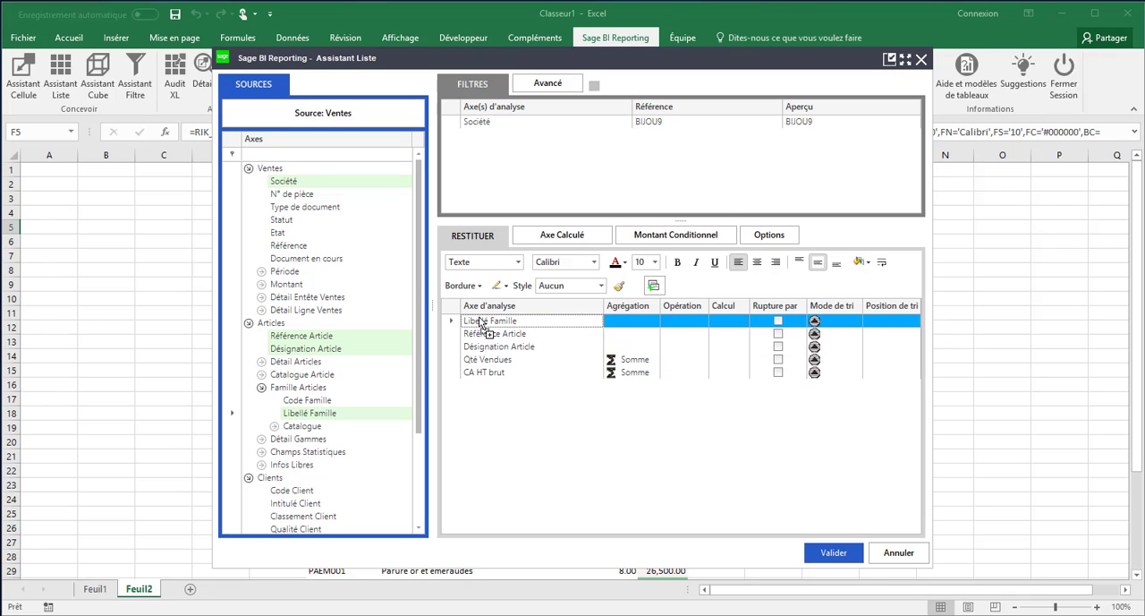
left_click(778, 320)
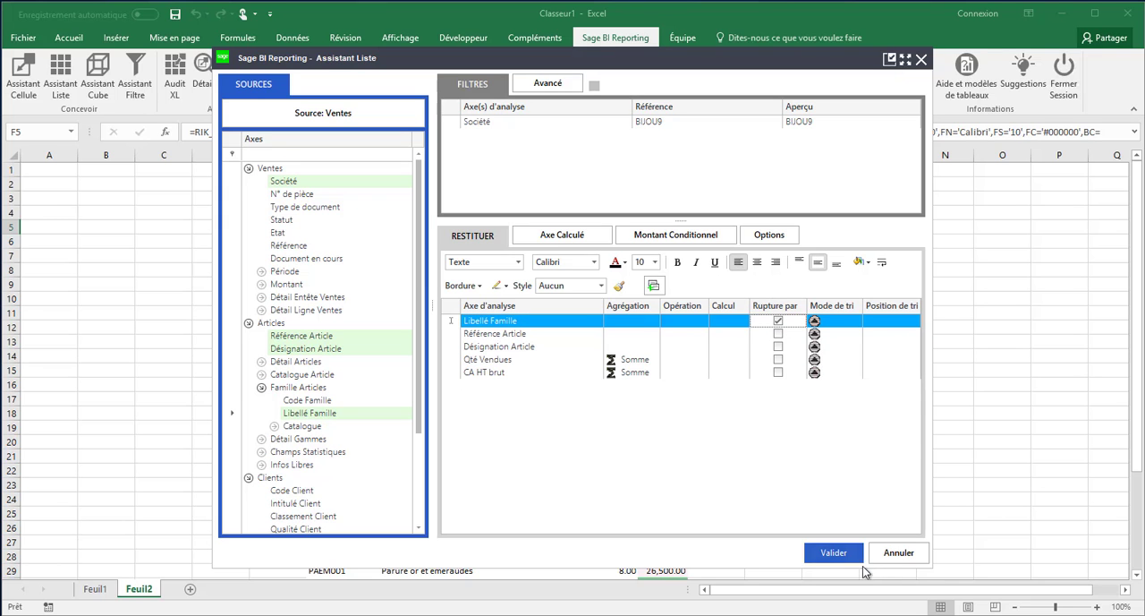
left_click(841, 558)
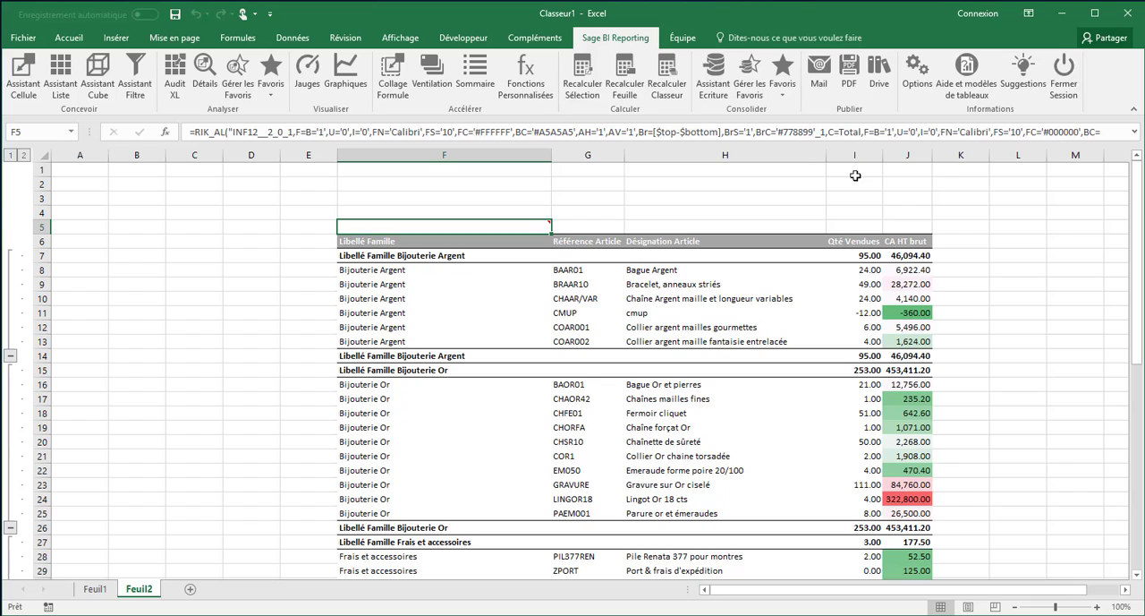
Copy the CA HT brut column J into the adjacent column K
left_click(906, 150)
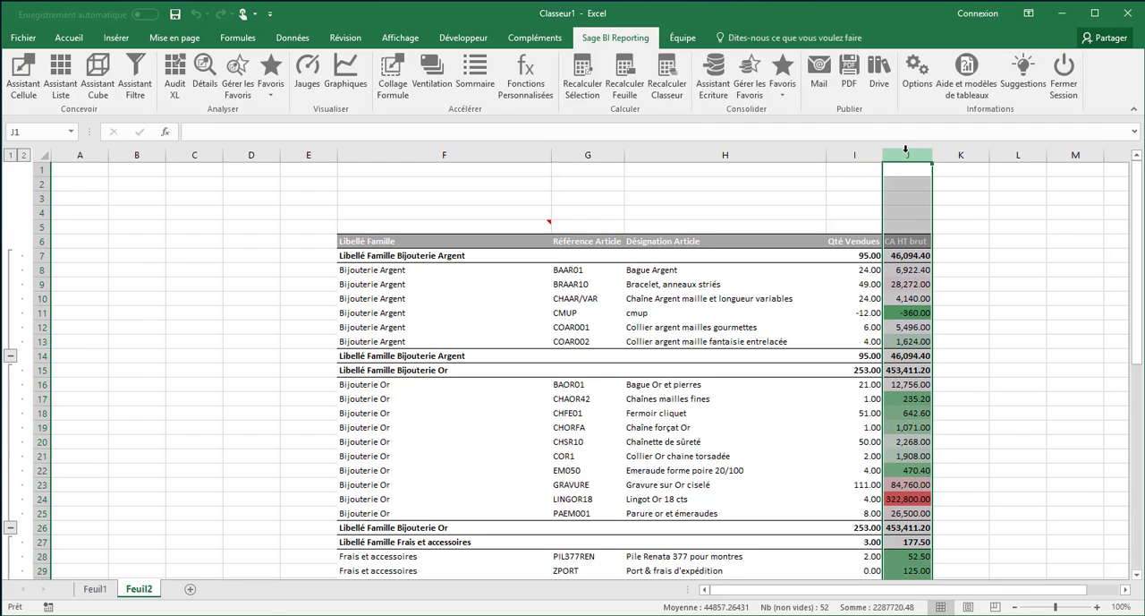
key("ctrl+c")
key("Right")
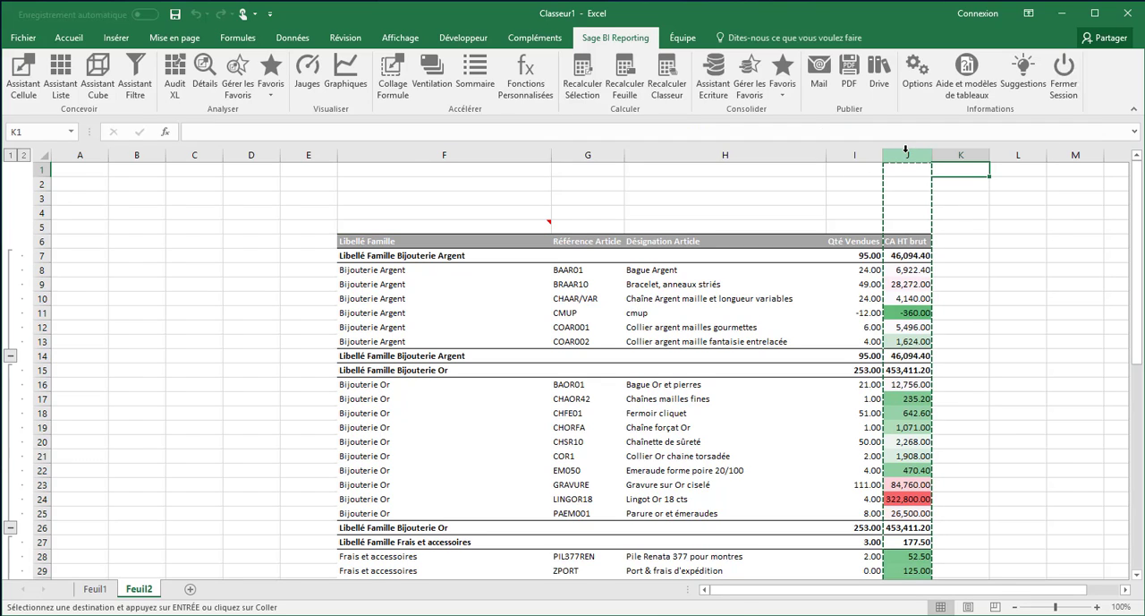
key("ctrl+v")
Rename the copied column's header in K6 as Pu moyen
double_click(942, 241)
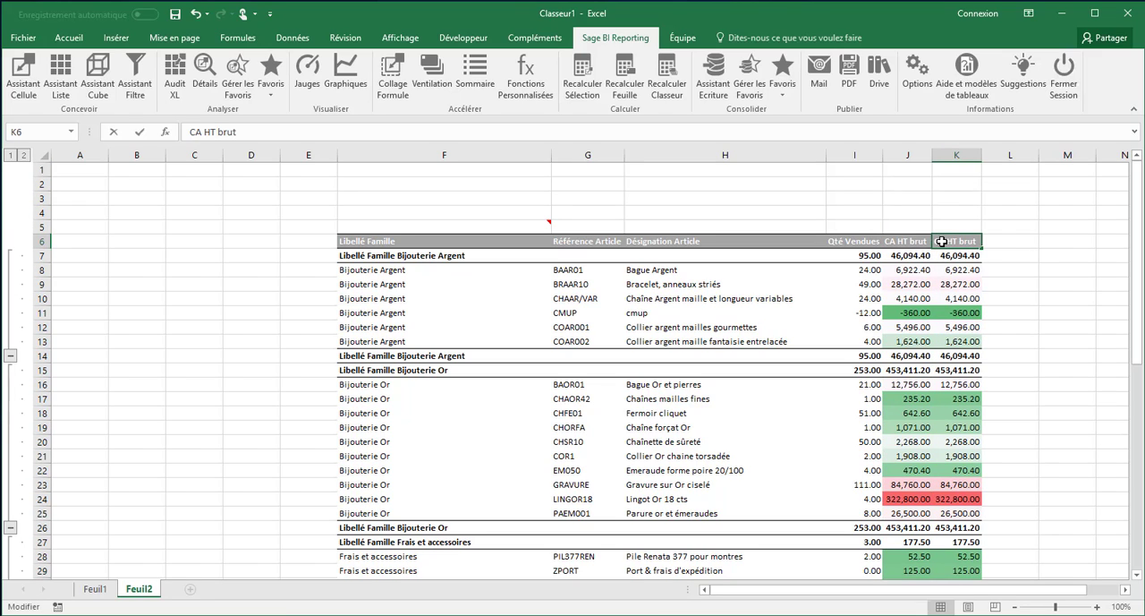
key("ctrl+a")
type("P")
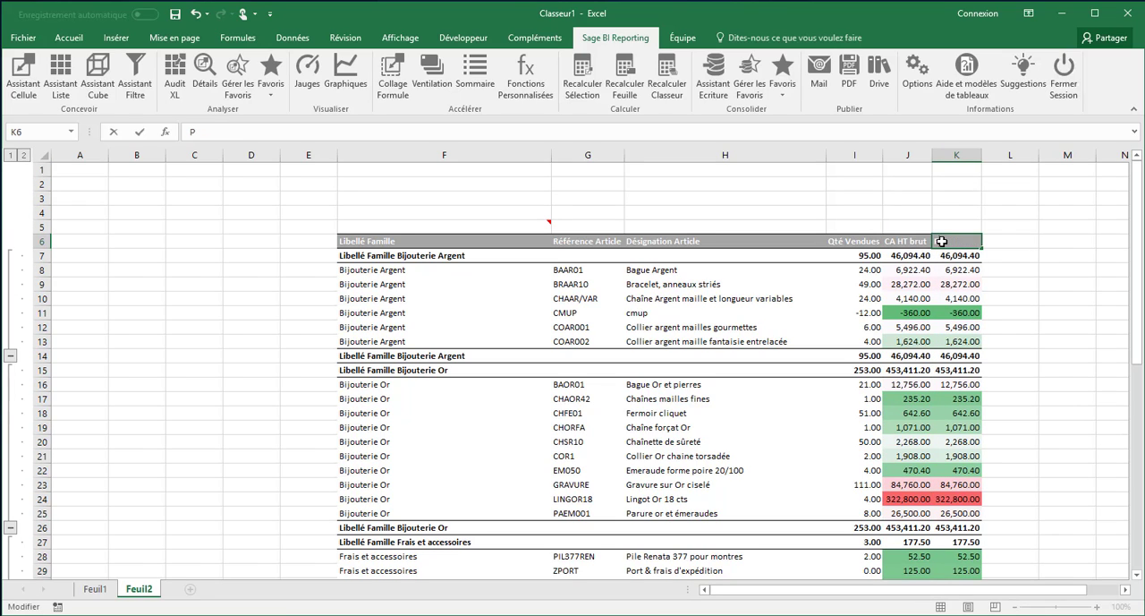
type("u moyen")
key("Return")
Enter a formula in K7 dividing the CA HT brut in J7 by the Qté Vendues in I7
type("=")
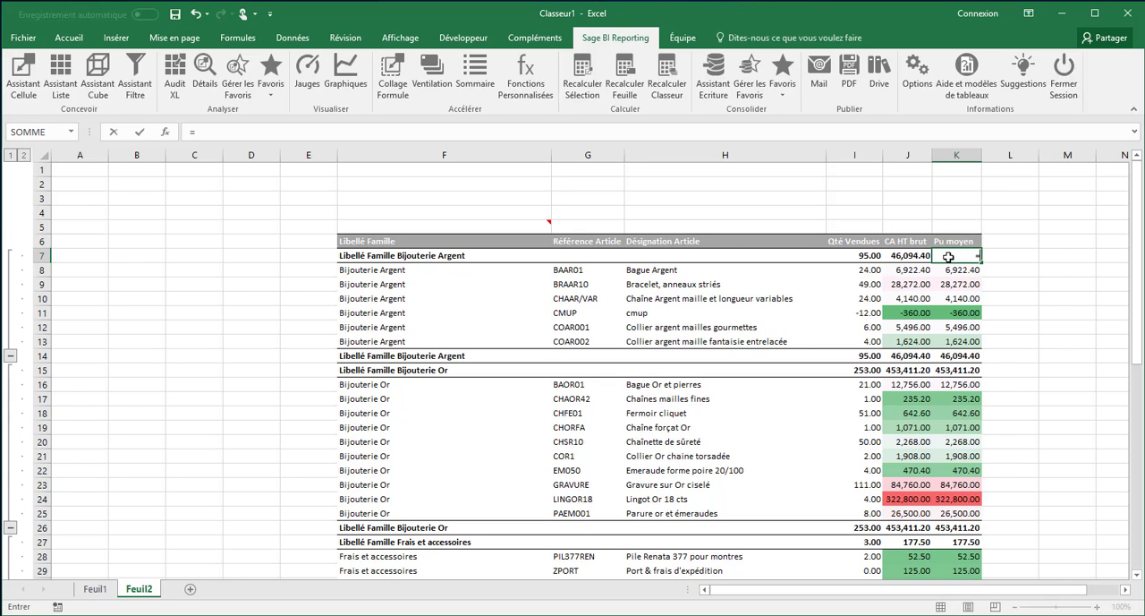
left_click(911, 255)
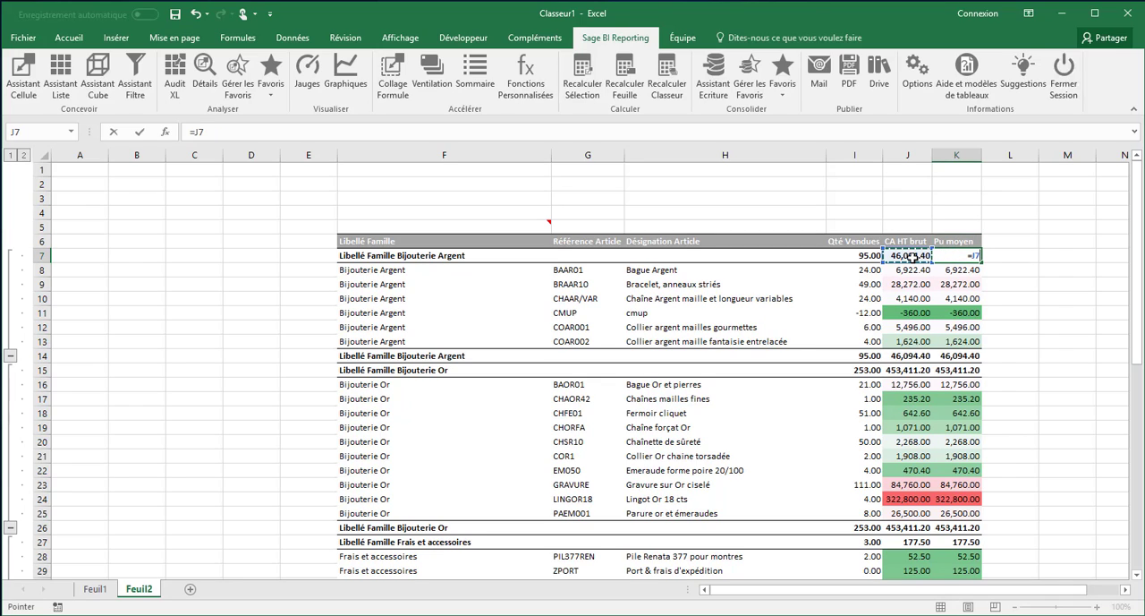
type("/")
left_click(868, 256)
key("Return")
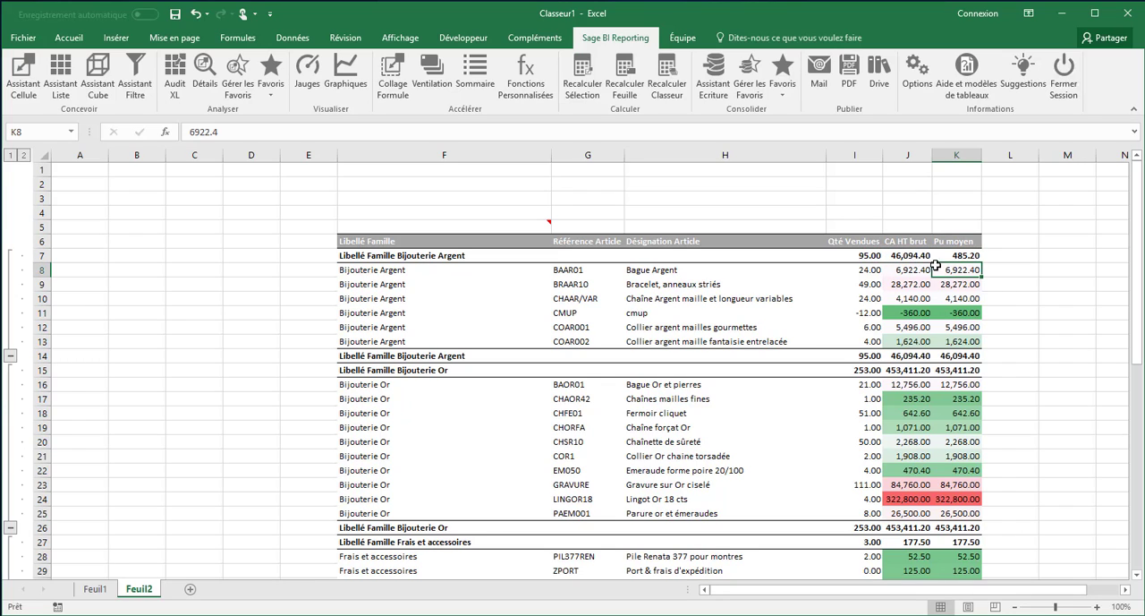
Fill the K7 unit price formula down the Pu moyen column to the end of the list
left_click(960, 255)
left_click_drag(983, 263, 974, 555)
left_click_drag(1131, 404, 1118, 186)
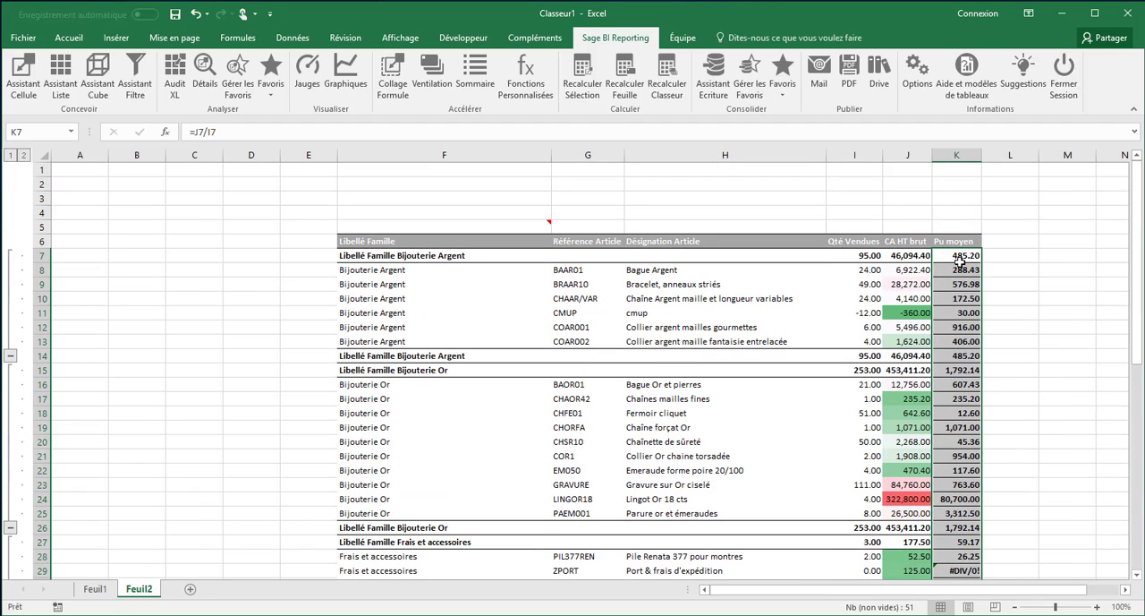
Overwrite the Qté Vendues in I8, I9 and I10 with 200, 400 and 300, and recalculate the sheet with Sage BI Reporting
left_click(860, 272)
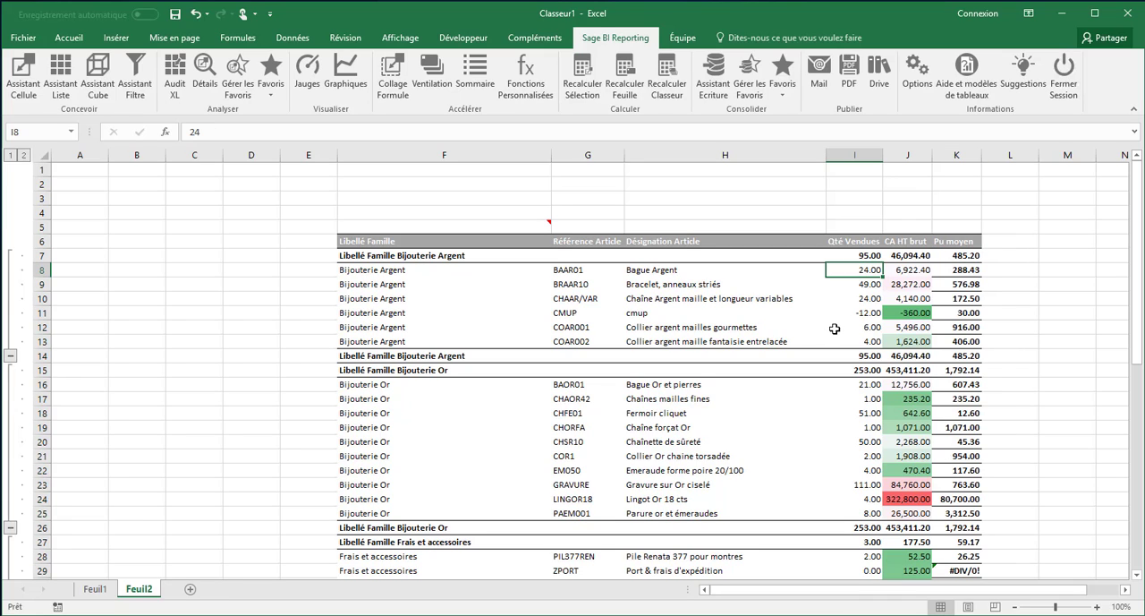
type("200")
key("Return")
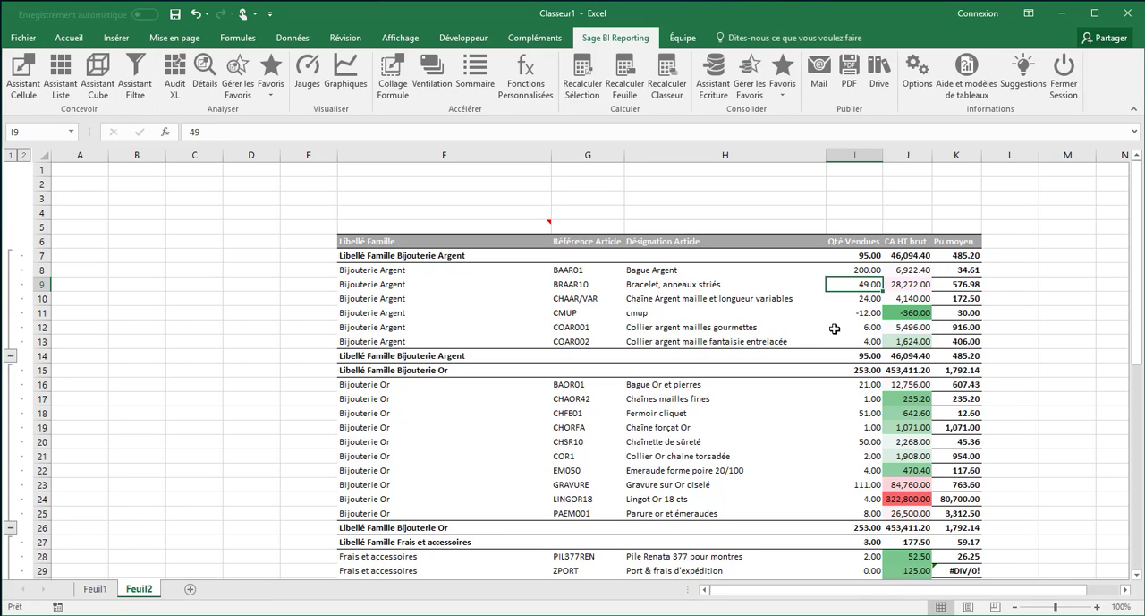
type("400")
key("Return")
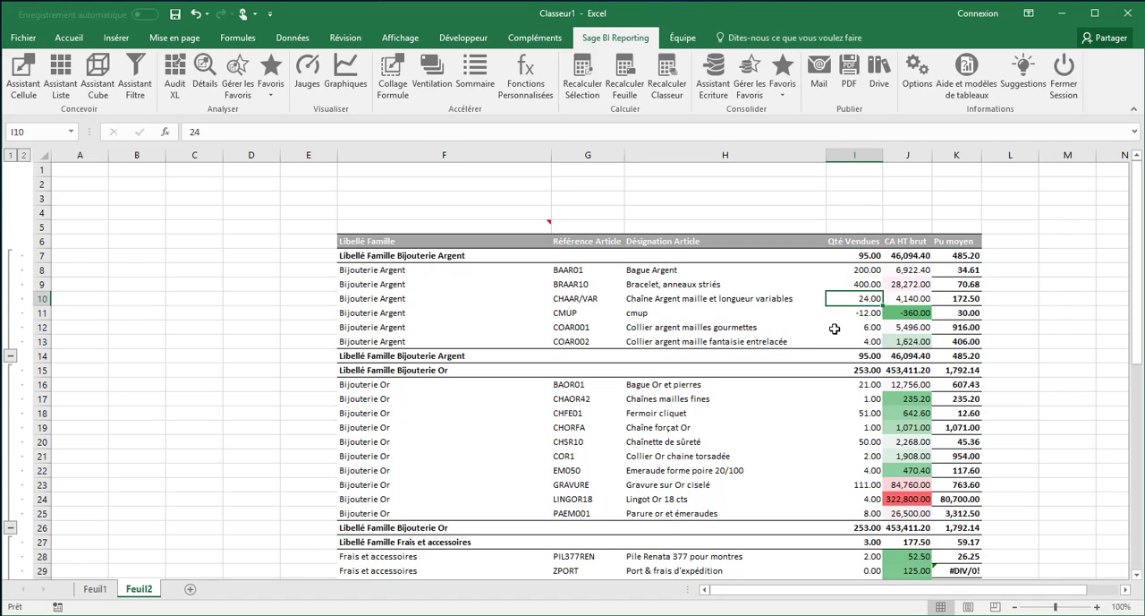
type("33")
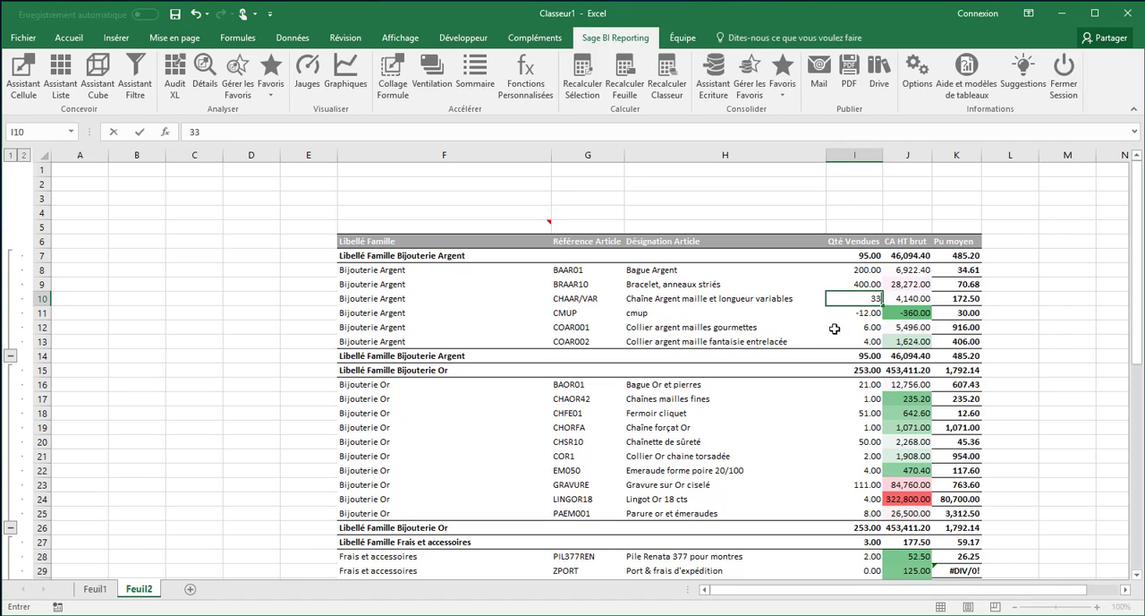
type("300")
key("Return")
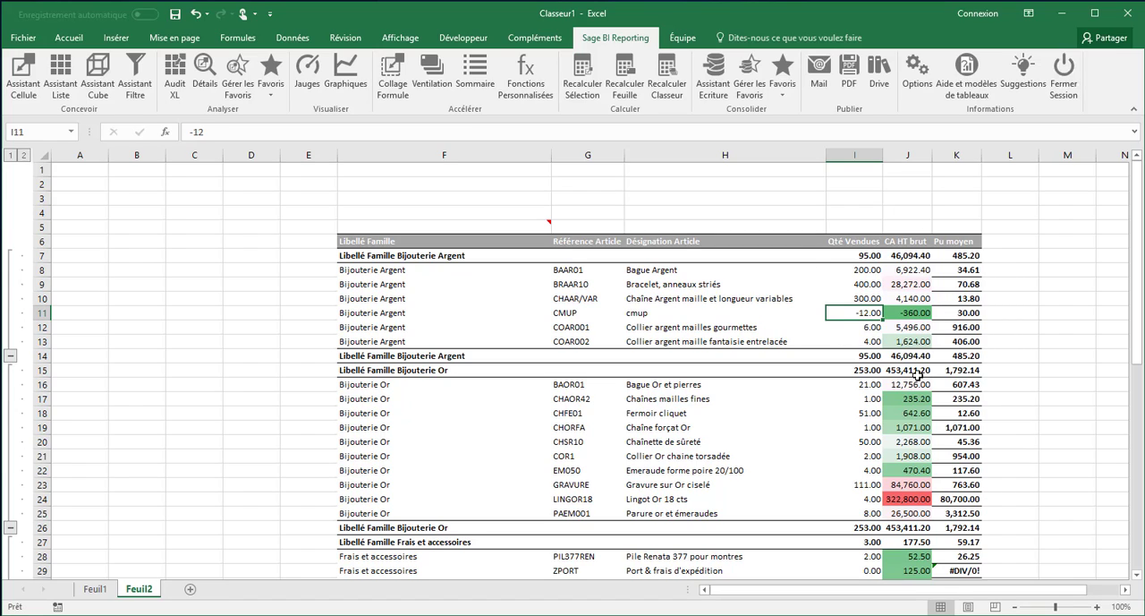
left_click(626, 80)
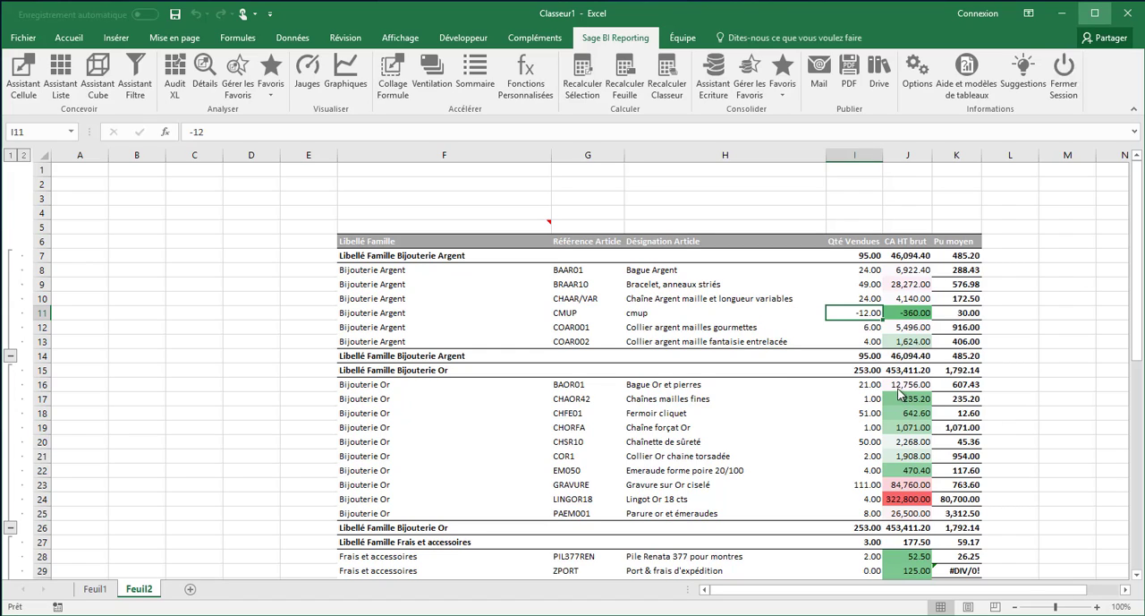
Start a detail analysis of the GRAVURE CA HT brut in J23 with Référence Article and Qté Vendues as row axes
left_click(895, 489)
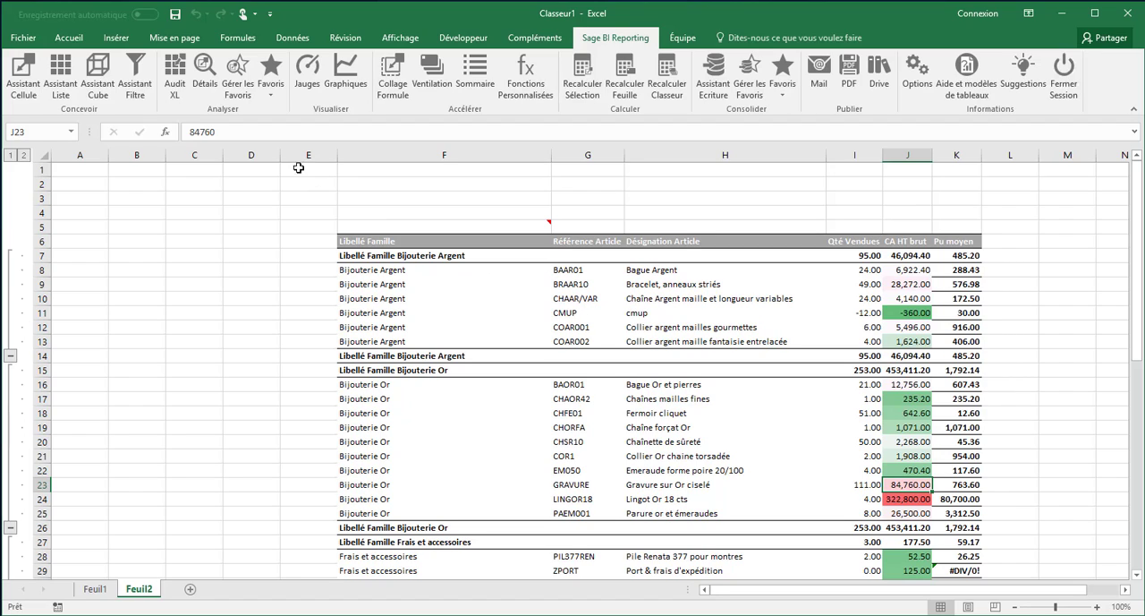
left_click(204, 78)
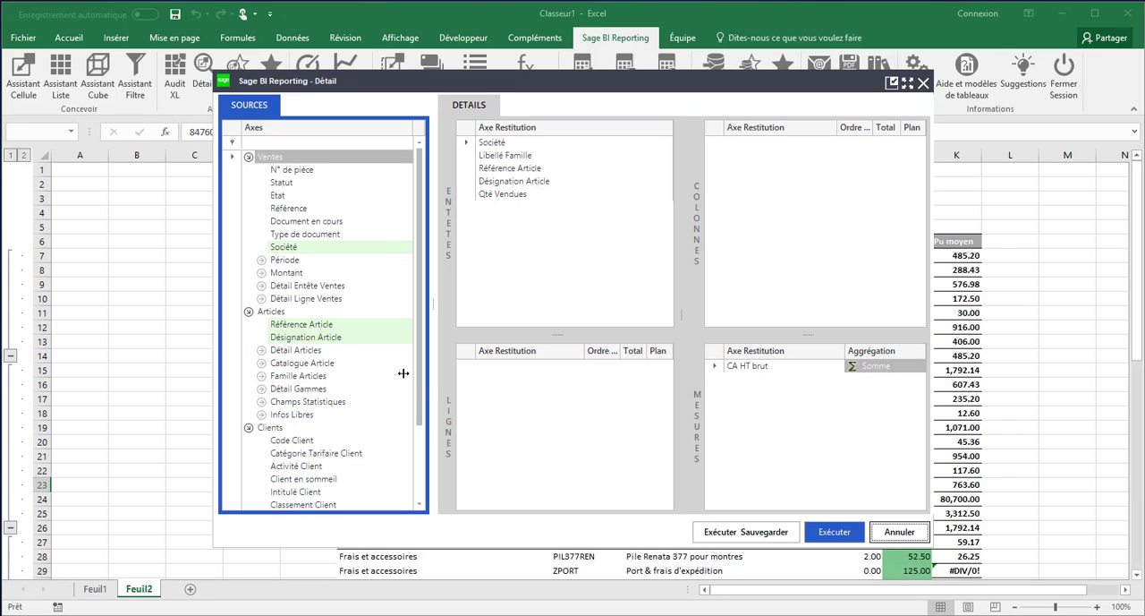
left_click(279, 326)
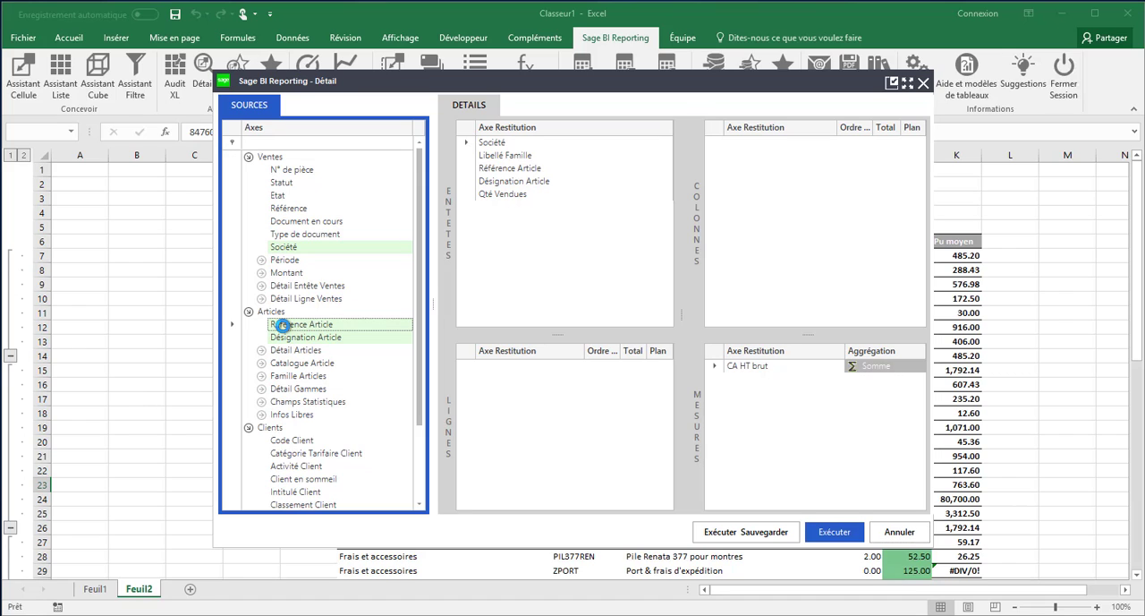
left_click_drag(282, 327, 504, 383)
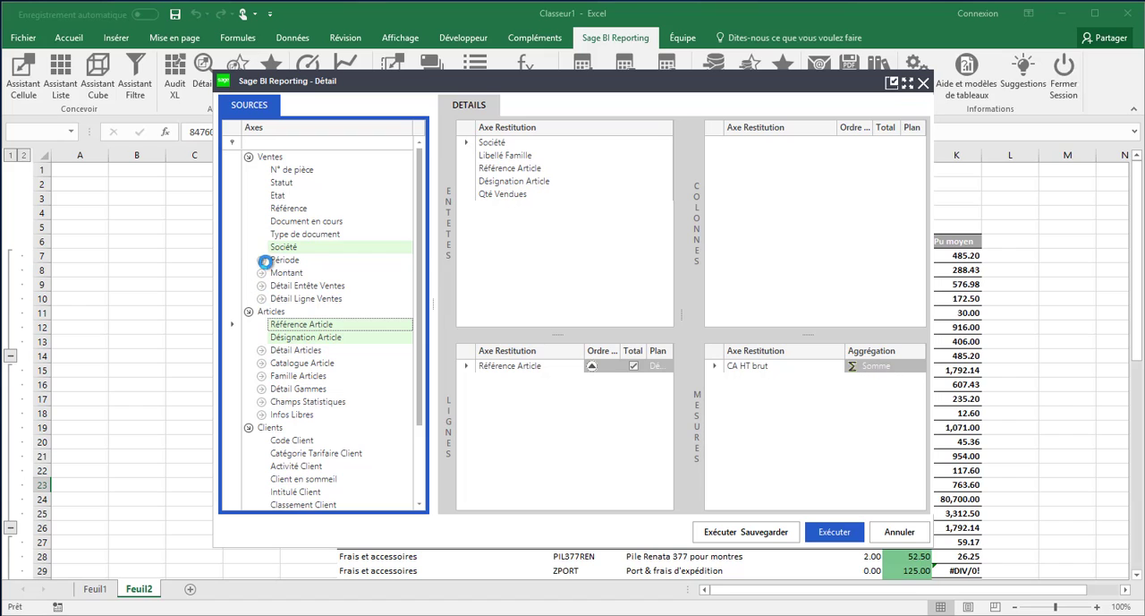
left_click(261, 273)
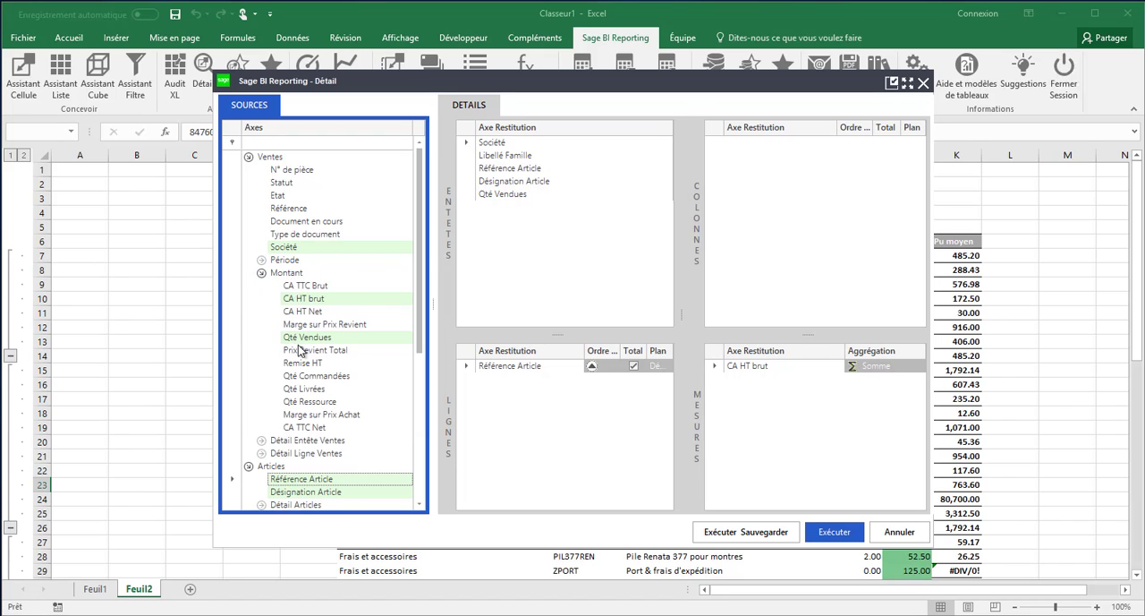
left_click_drag(301, 344, 488, 383)
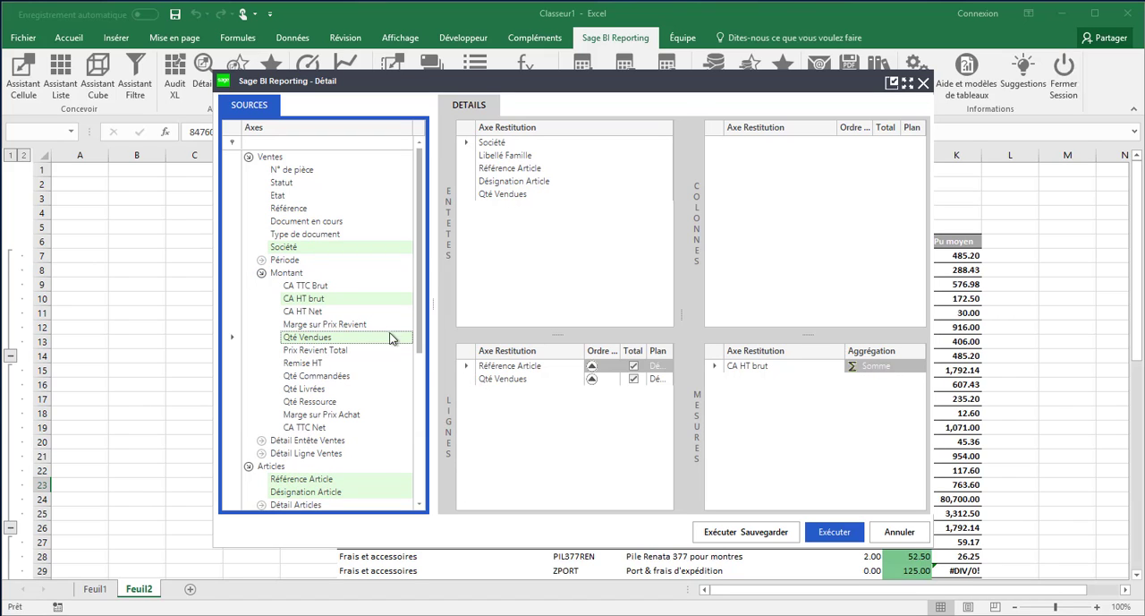
Add Mois from the Période axes as the column axis of the detail analysis
left_click(261, 261)
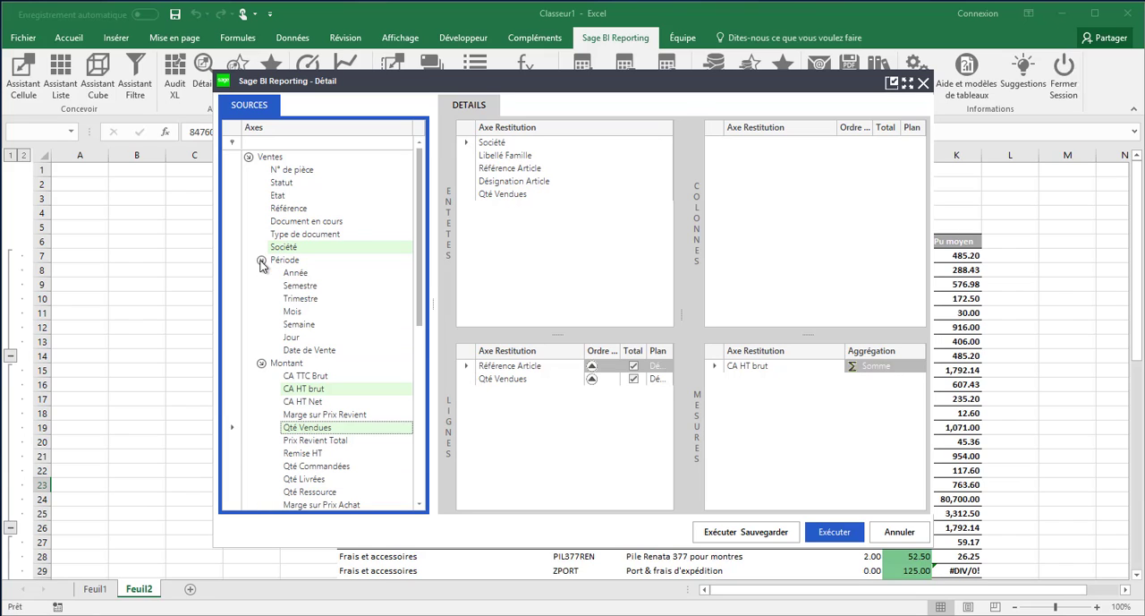
left_click(291, 312)
left_click_drag(290, 315, 760, 158)
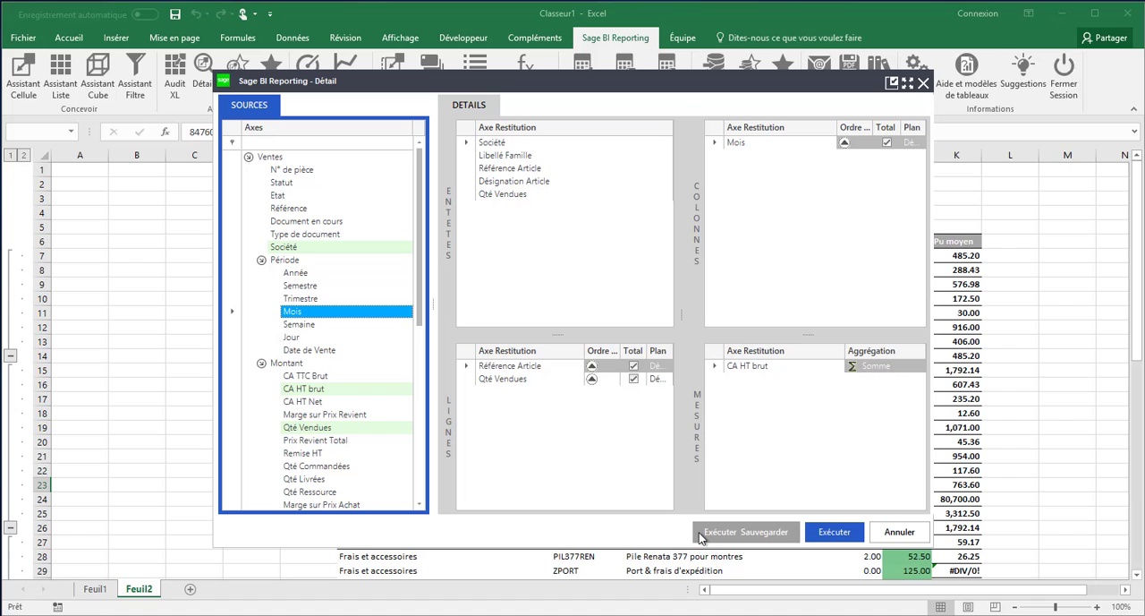
Execute the detail analysis and save it under the designation Détail lignes
left_click(778, 533)
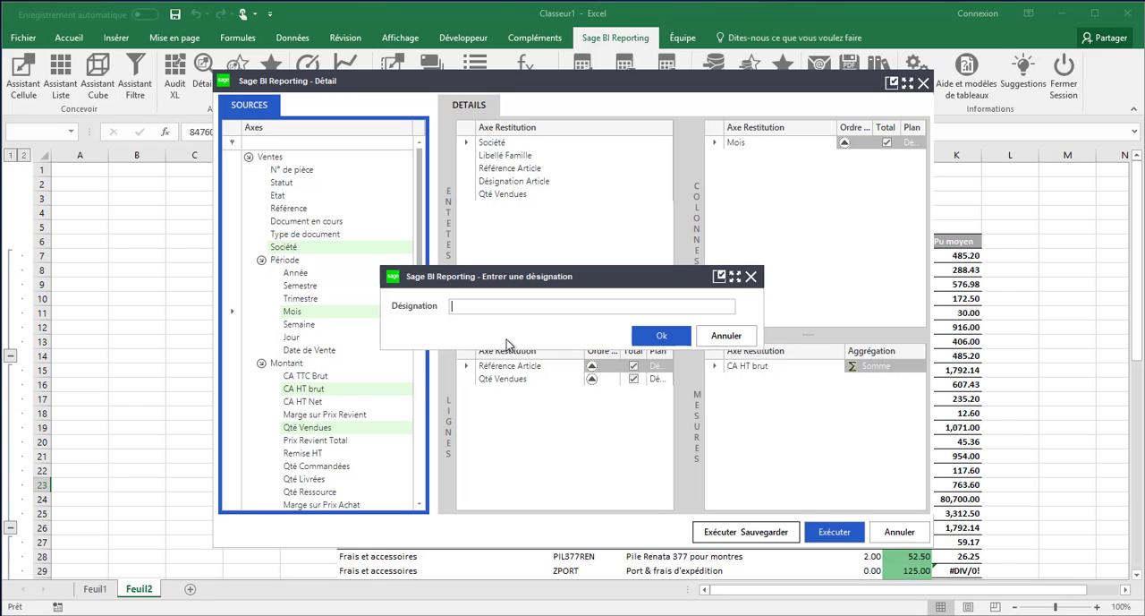
type("Détail lignes")
left_click(669, 337)
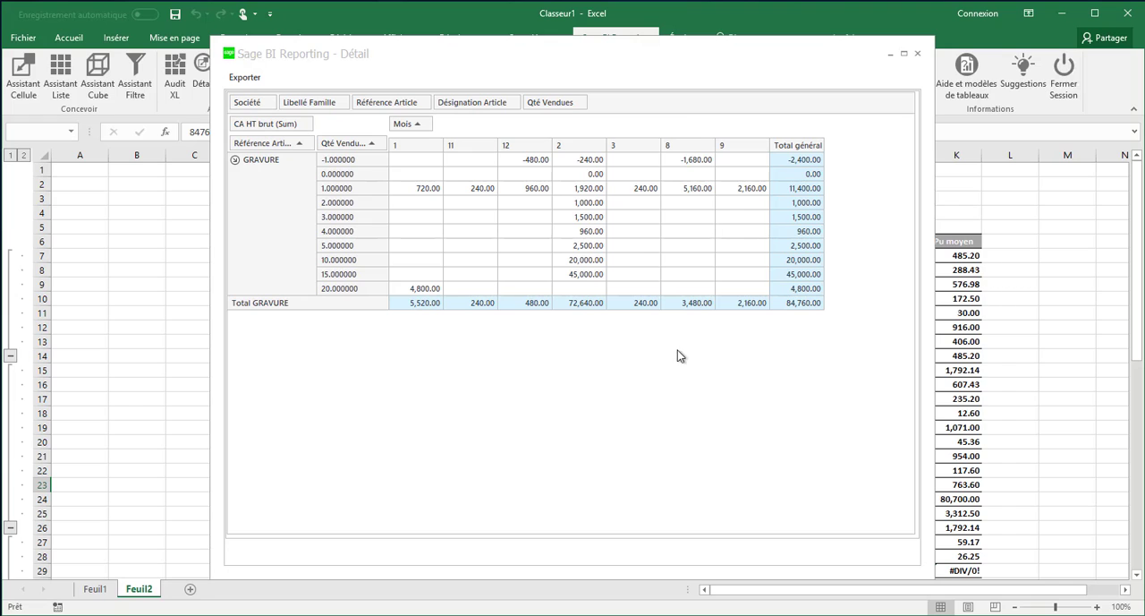
Compare the GRAVURE detail's grand total with the amount in the sheet, and close the detail result
left_click_drag(688, 56, 464, 53)
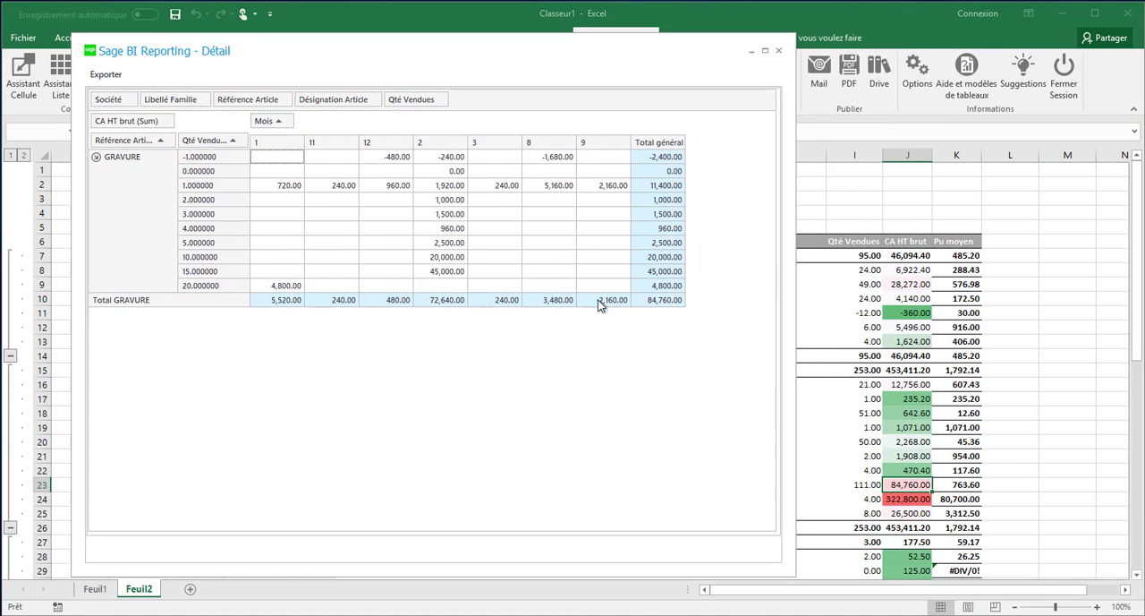
left_click(653, 302)
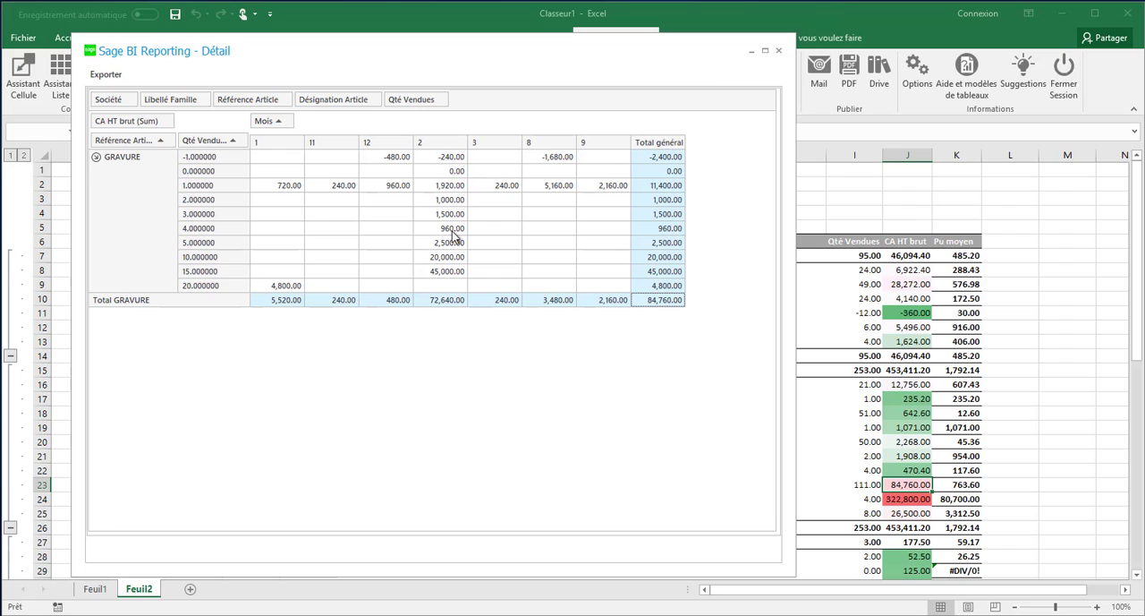
left_click(779, 52)
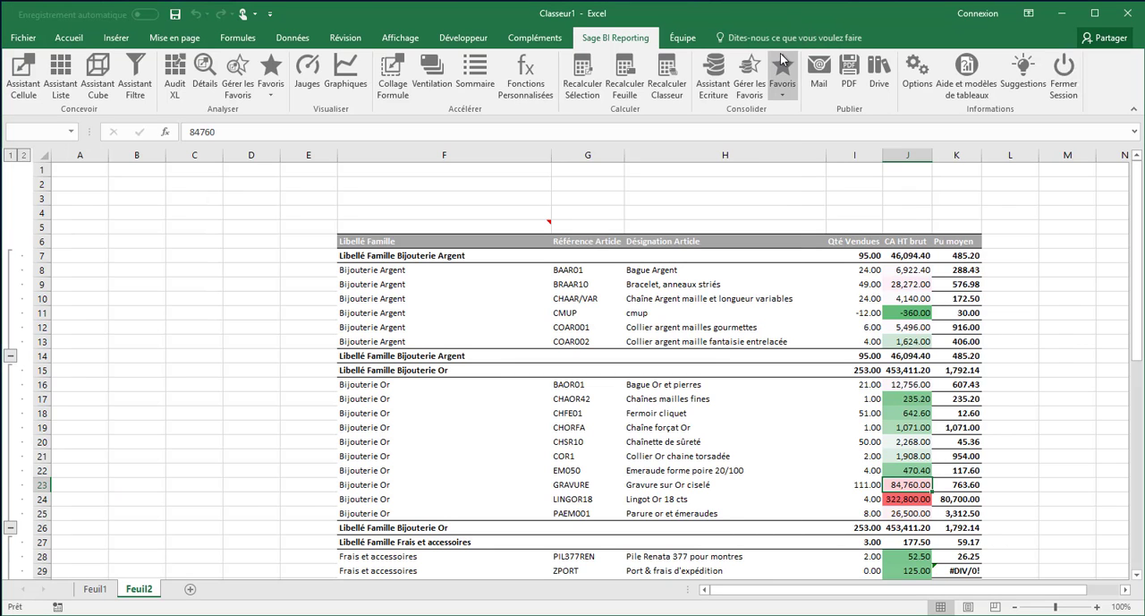
Run the favourite Détail lignes on the BAOR01 CA HT brut in J16, review the result and close it
left_click(900, 386)
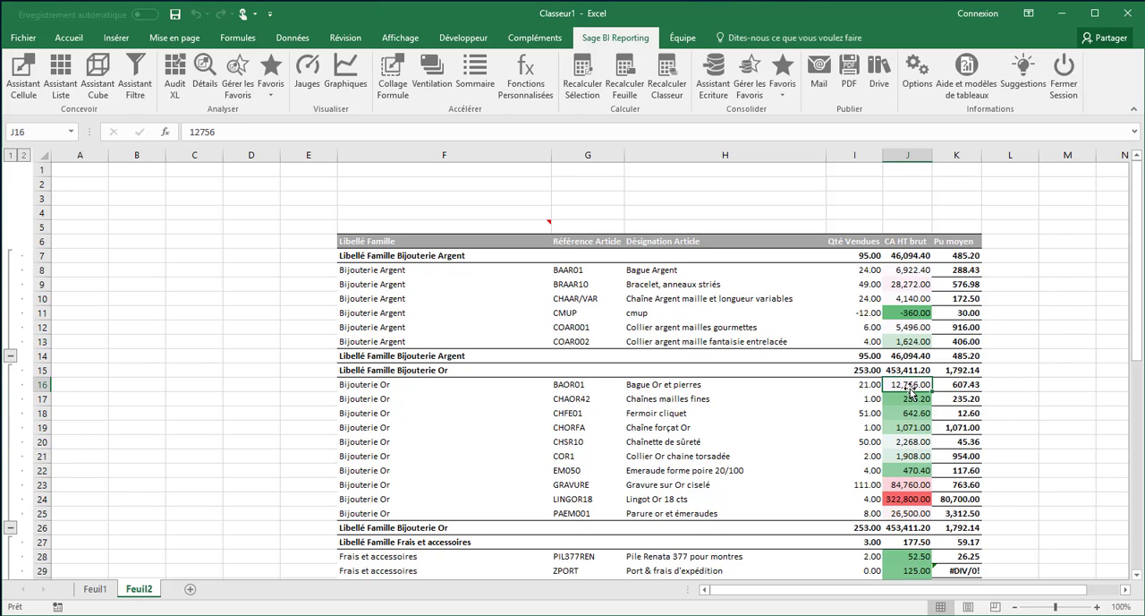
left_click(268, 87)
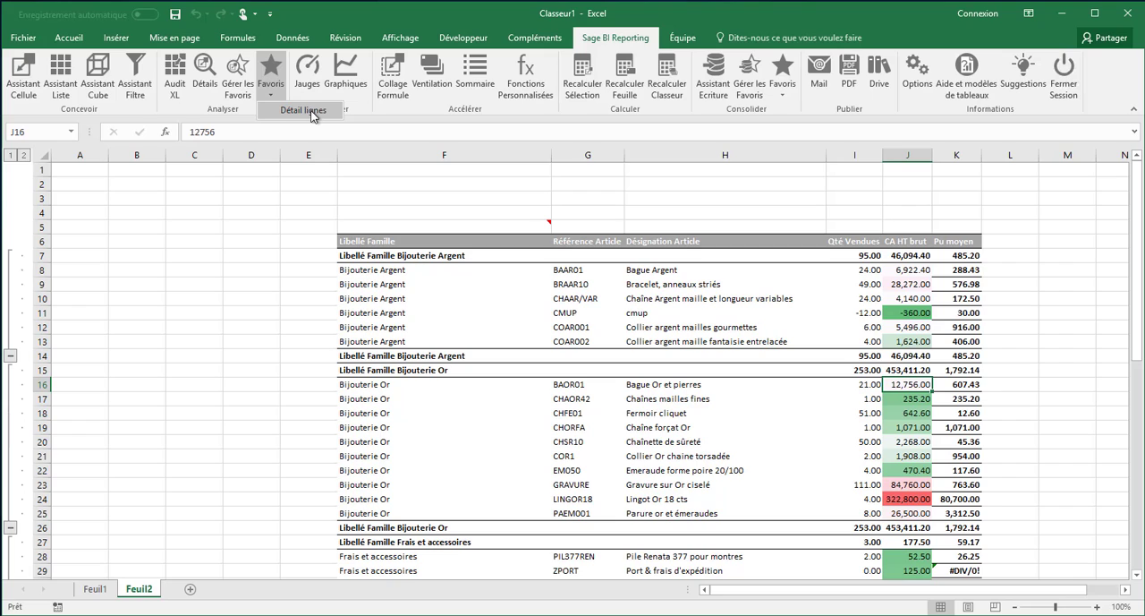
left_click(305, 111)
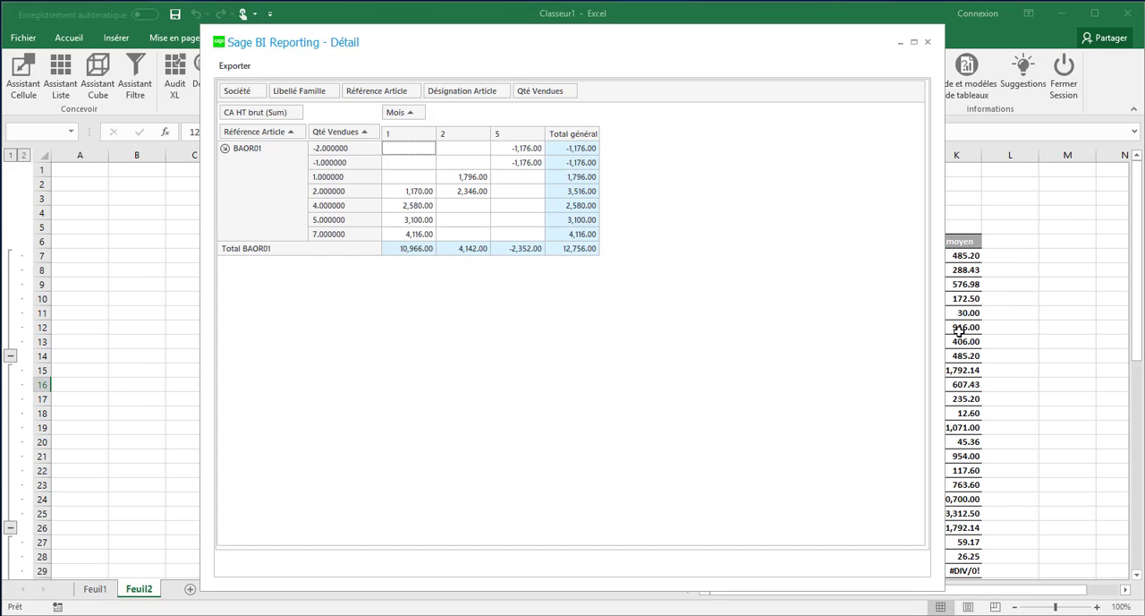
left_click(928, 43)
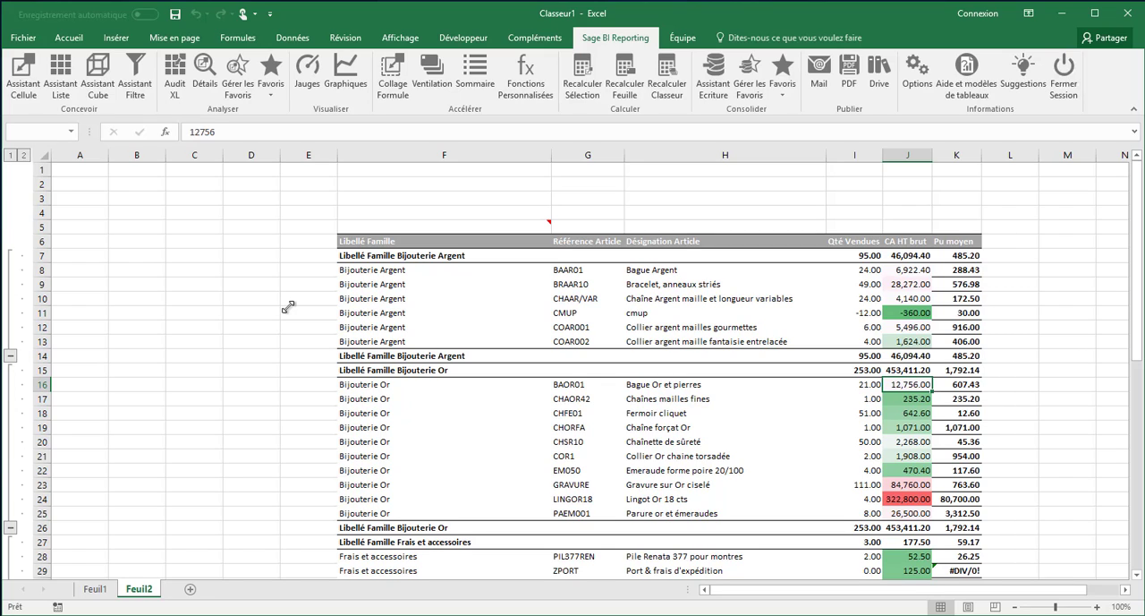
Start a list at A1 of a new sheet, using the Ventes model of the Sage Gestion Commerciale 100 connector
left_click(192, 590)
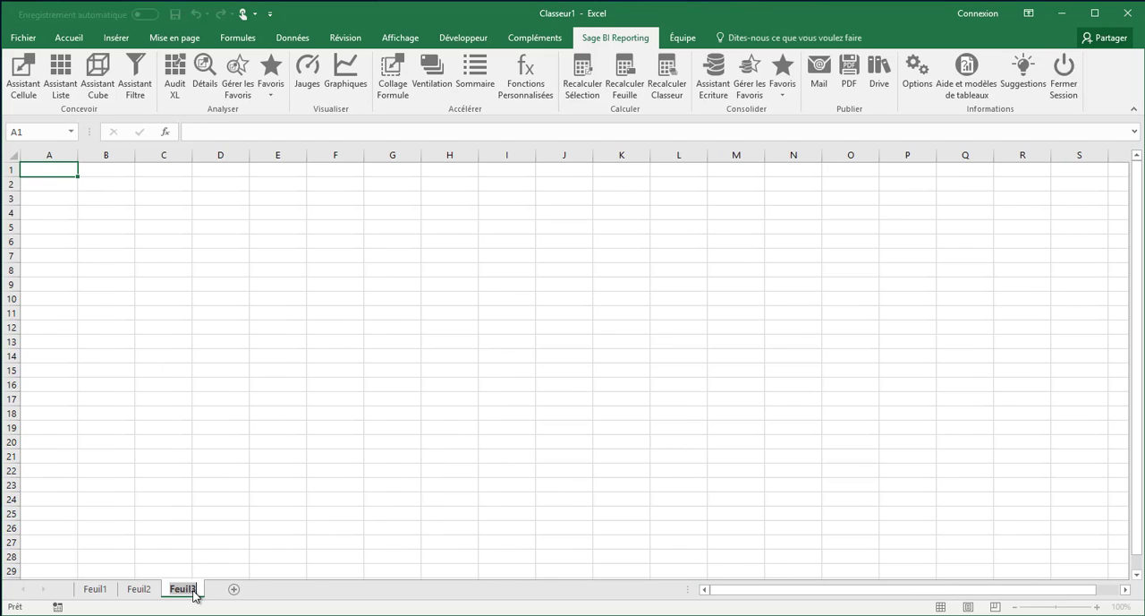
left_click(60, 89)
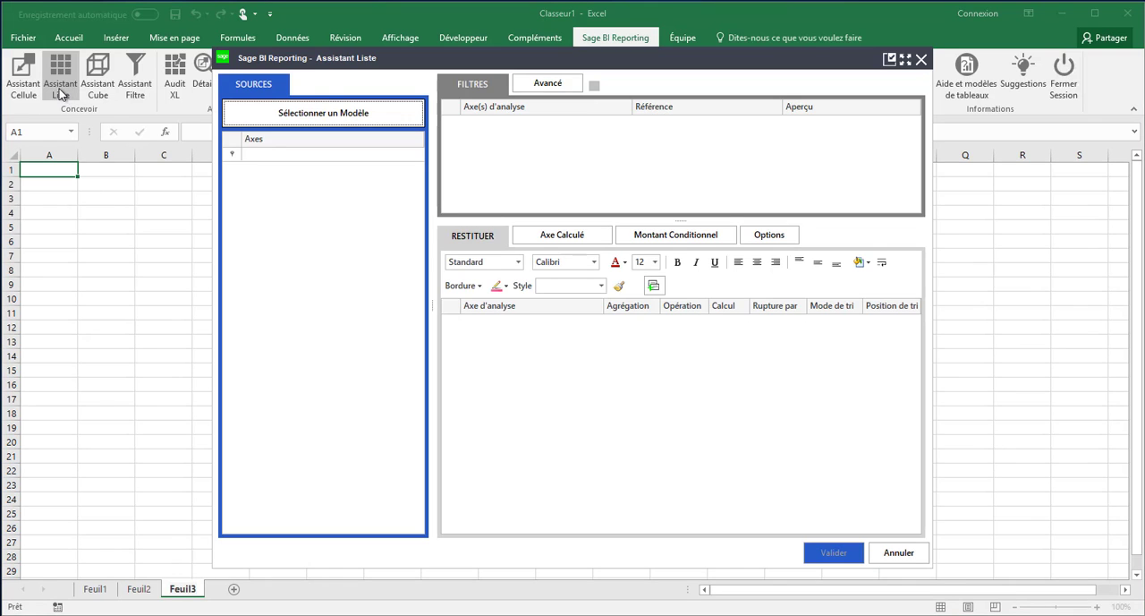
left_click(315, 111)
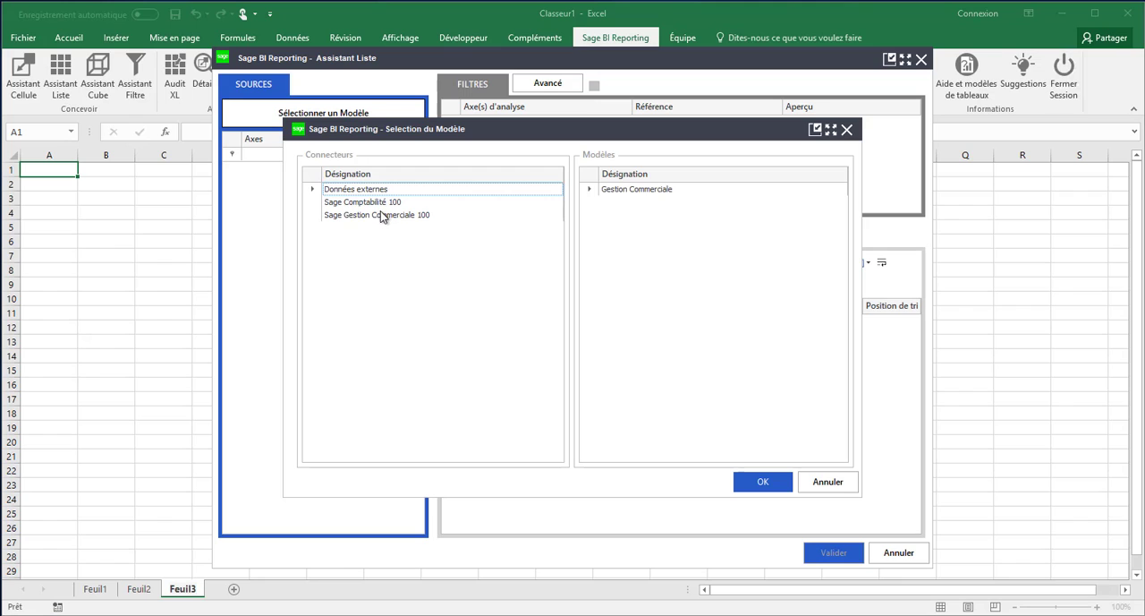
left_click(383, 215)
left_click(613, 254)
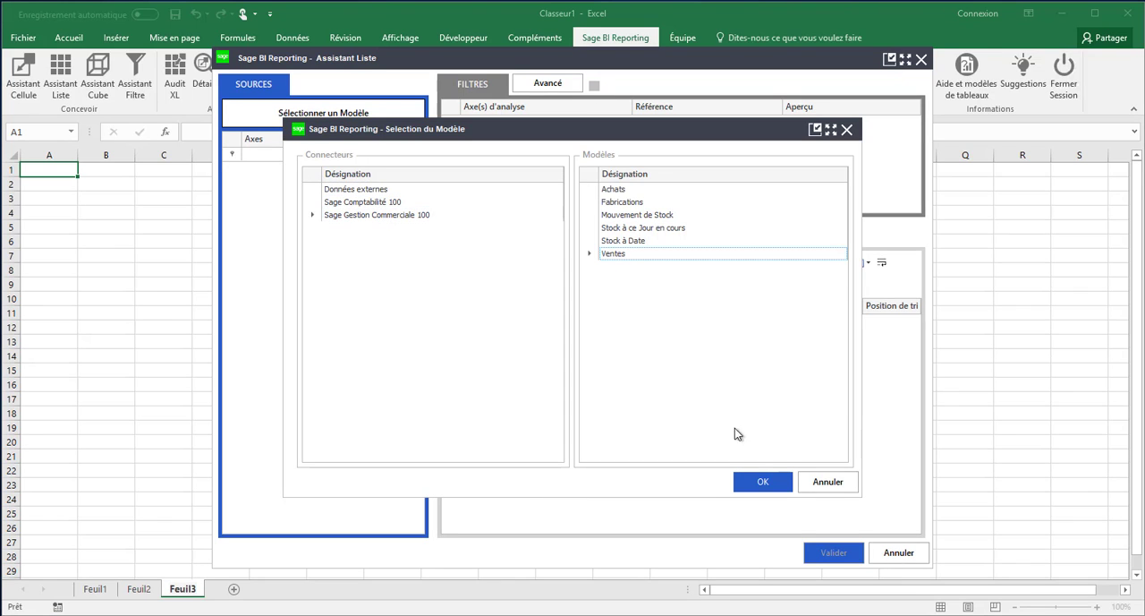
left_click(758, 474)
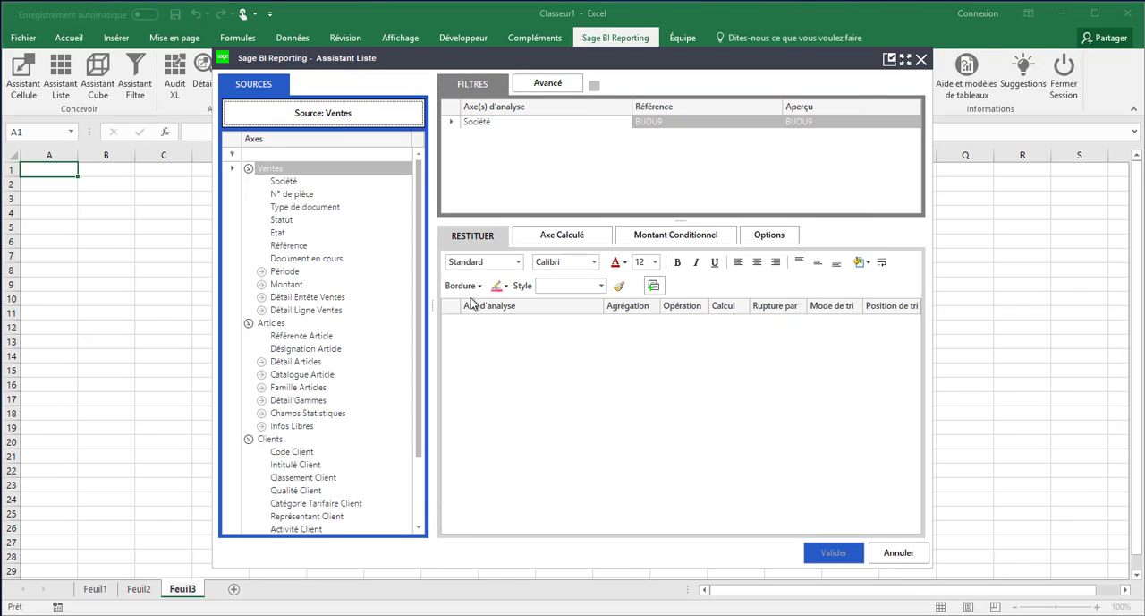
Add Référence Article and Désignation Article as the list's output columns
left_click(262, 362)
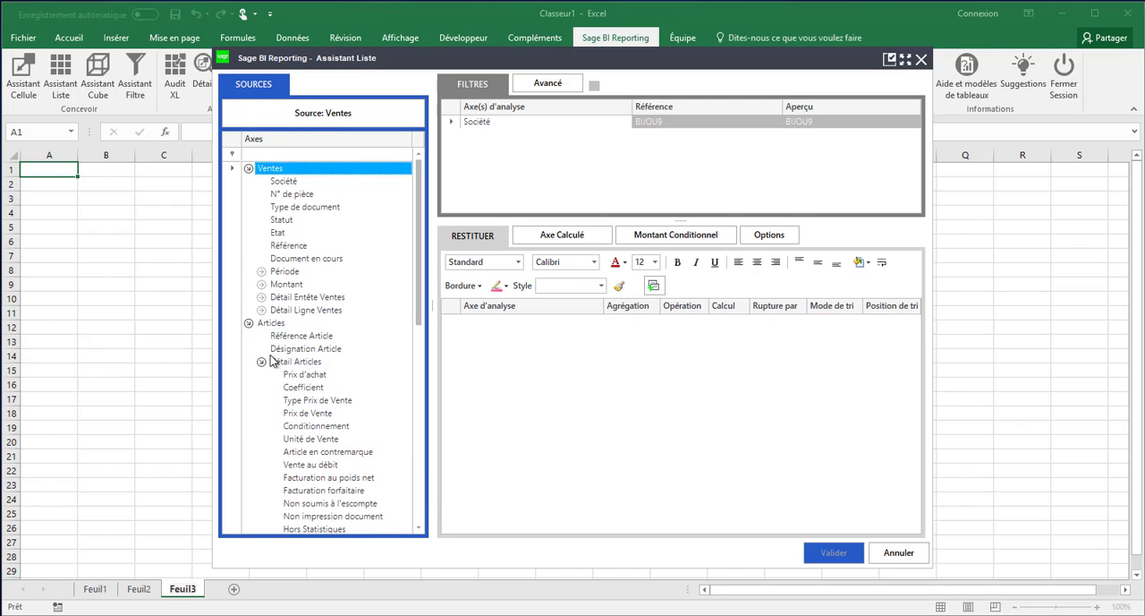
left_click_drag(282, 337, 494, 377)
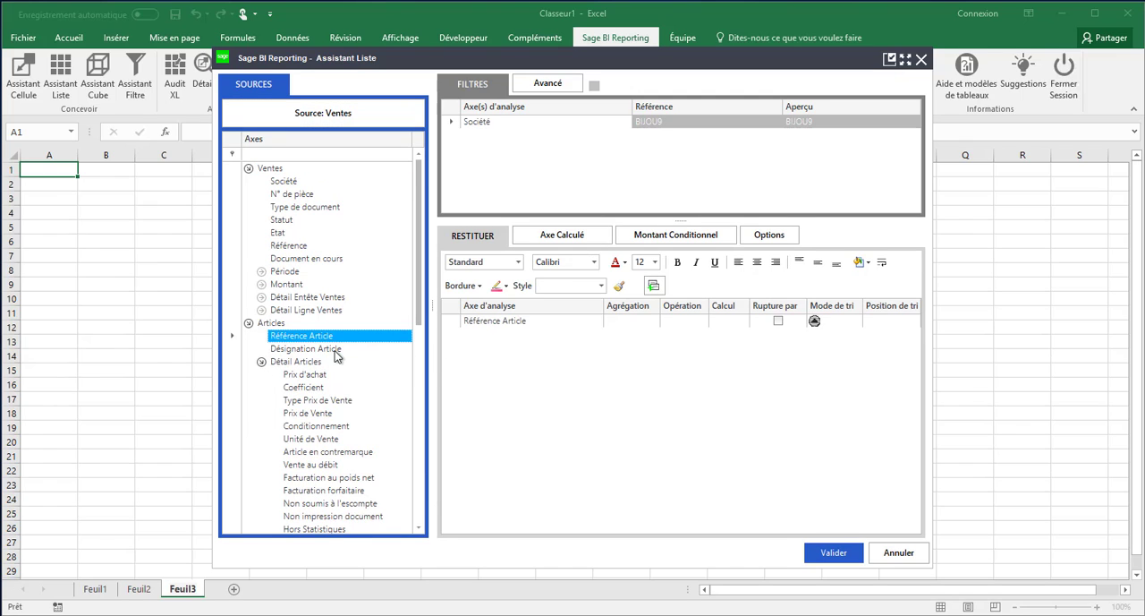
left_click_drag(342, 350, 515, 344)
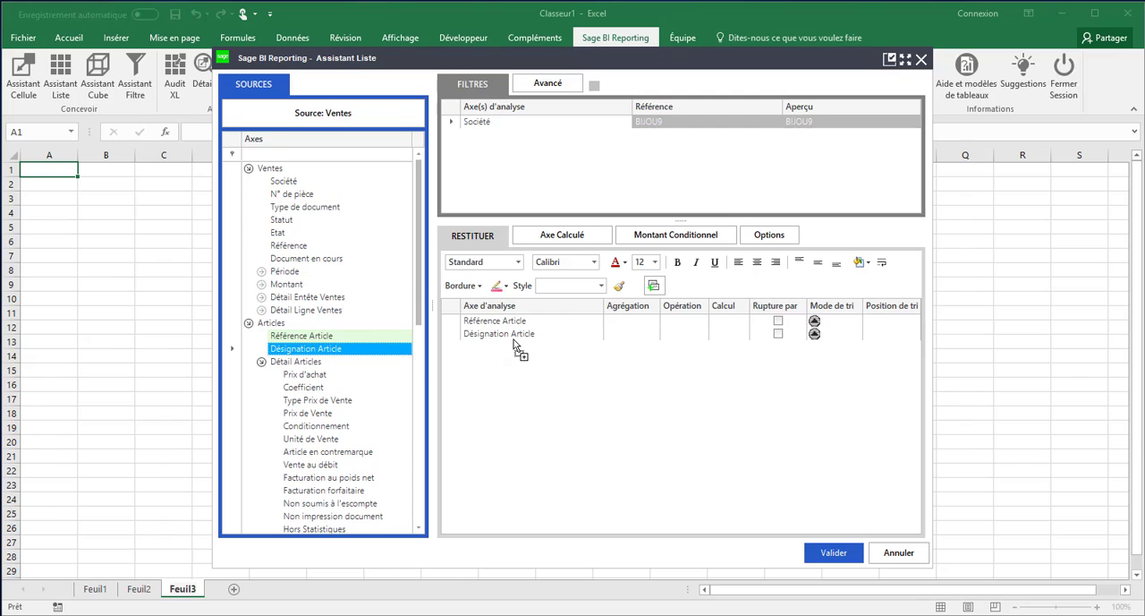
Add CA HT brut as the list's third column, sorted in descending order with sort position 1
left_click(262, 283)
left_click_drag(299, 301, 387, 324)
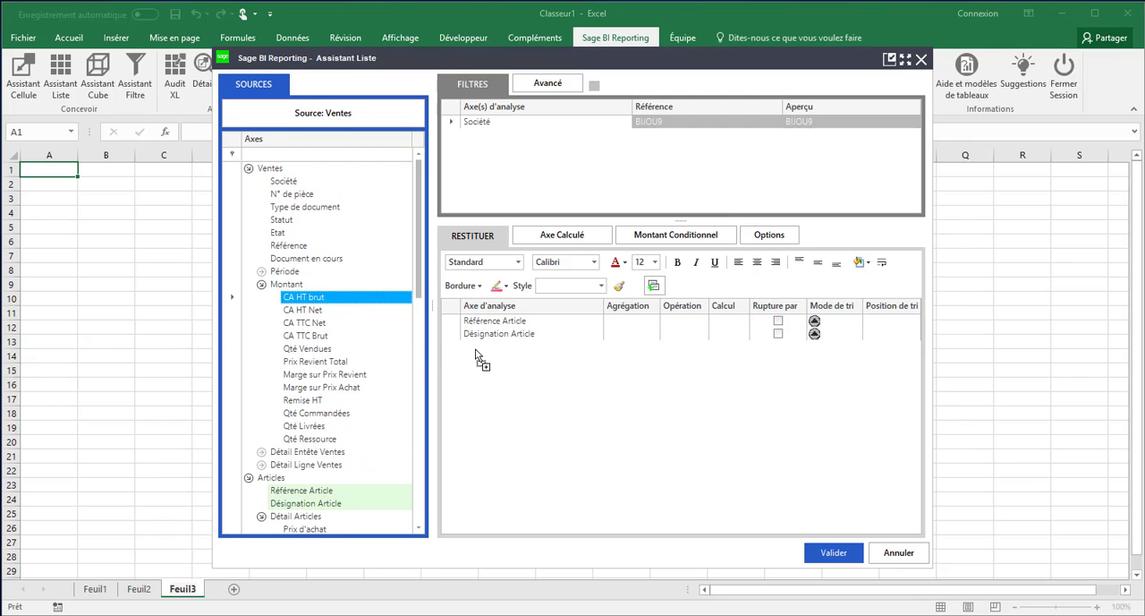
left_click_drag(476, 350, 476, 350)
left_click(817, 349)
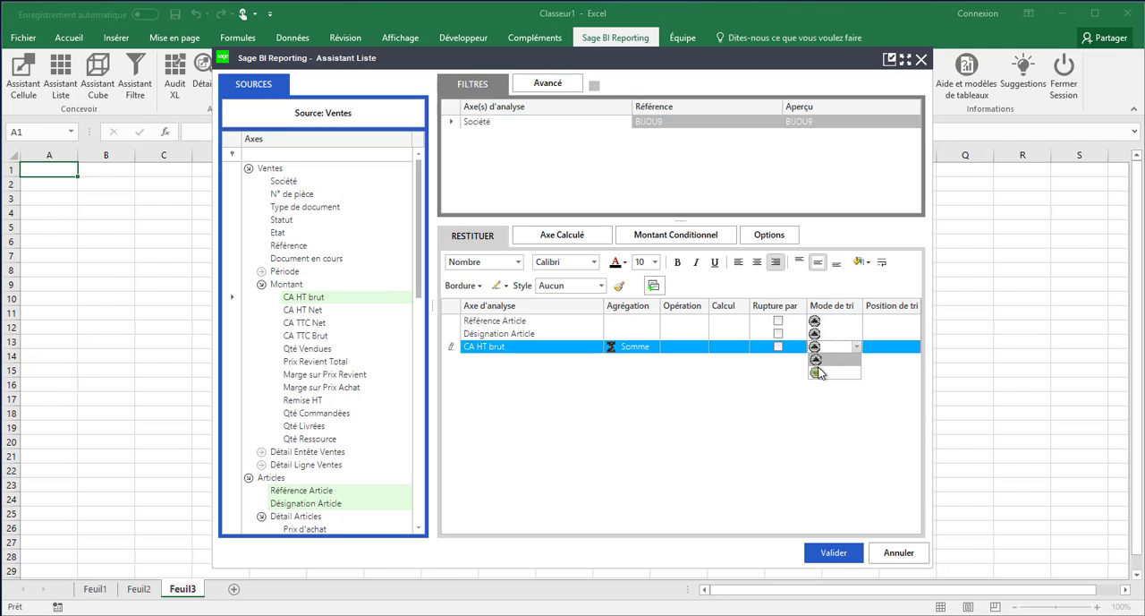
left_click(821, 374)
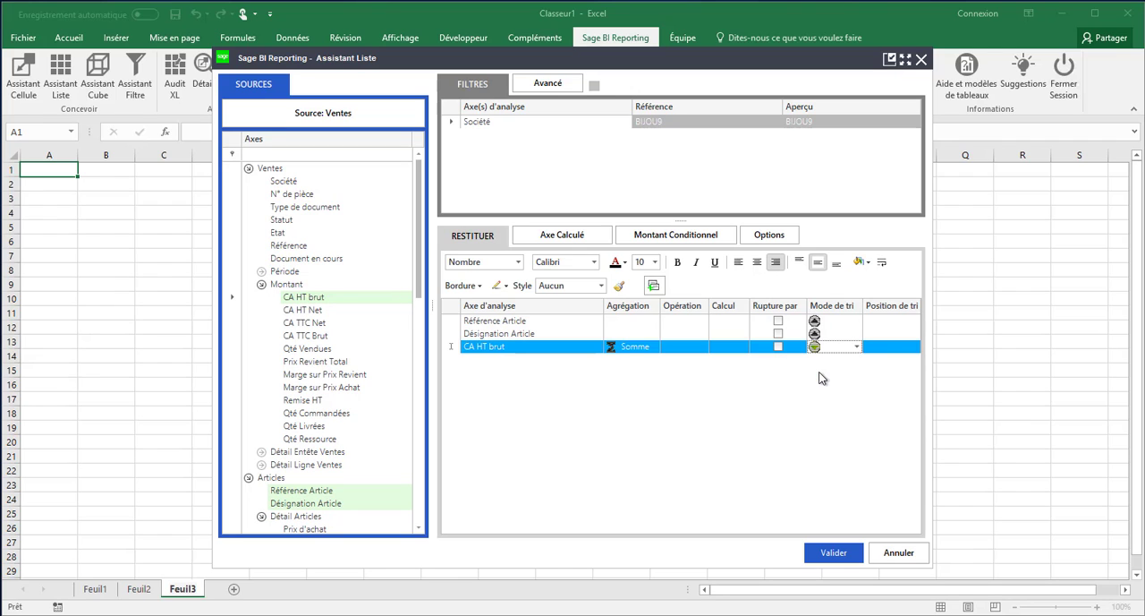
left_click(894, 349)
left_click(916, 351)
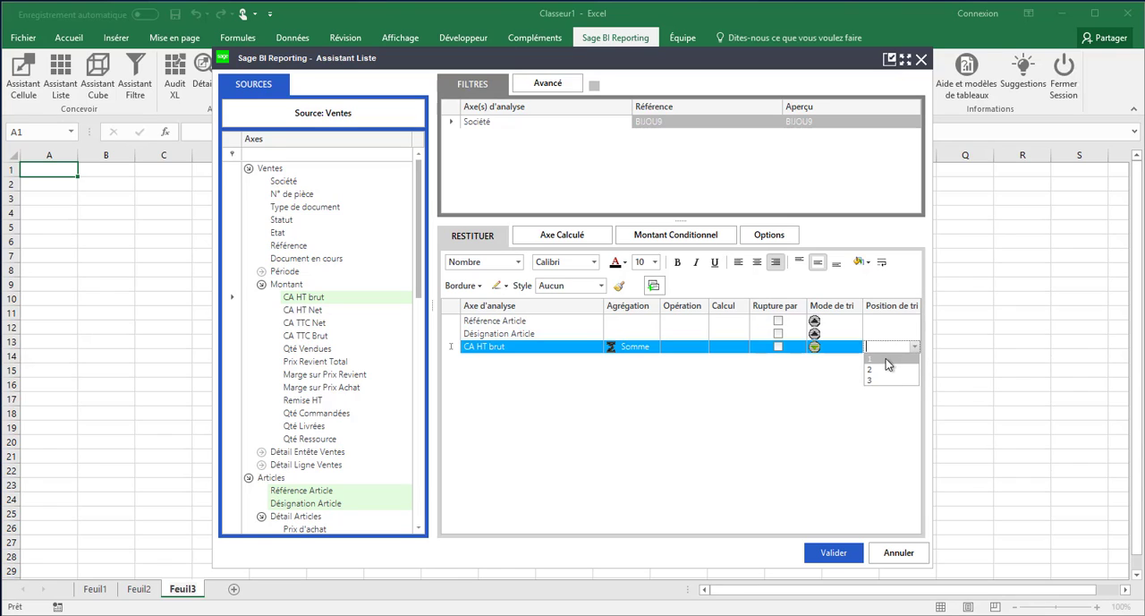
left_click(877, 359)
Enable the list's partial display option, limited to 10 in number (En Nombre), and validate
left_click(758, 240)
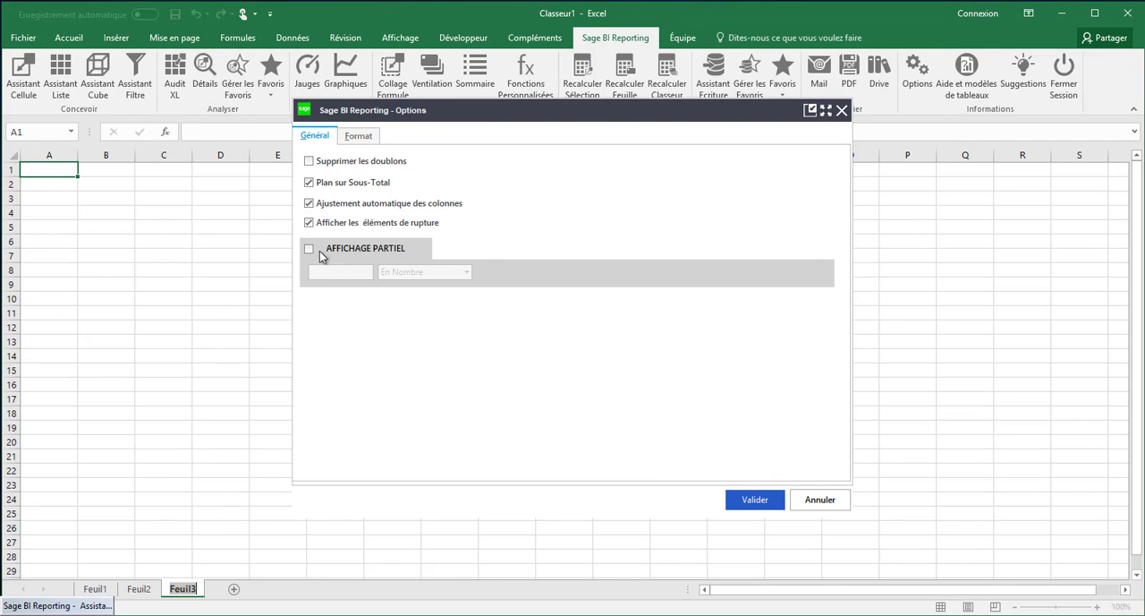
left_click(308, 247)
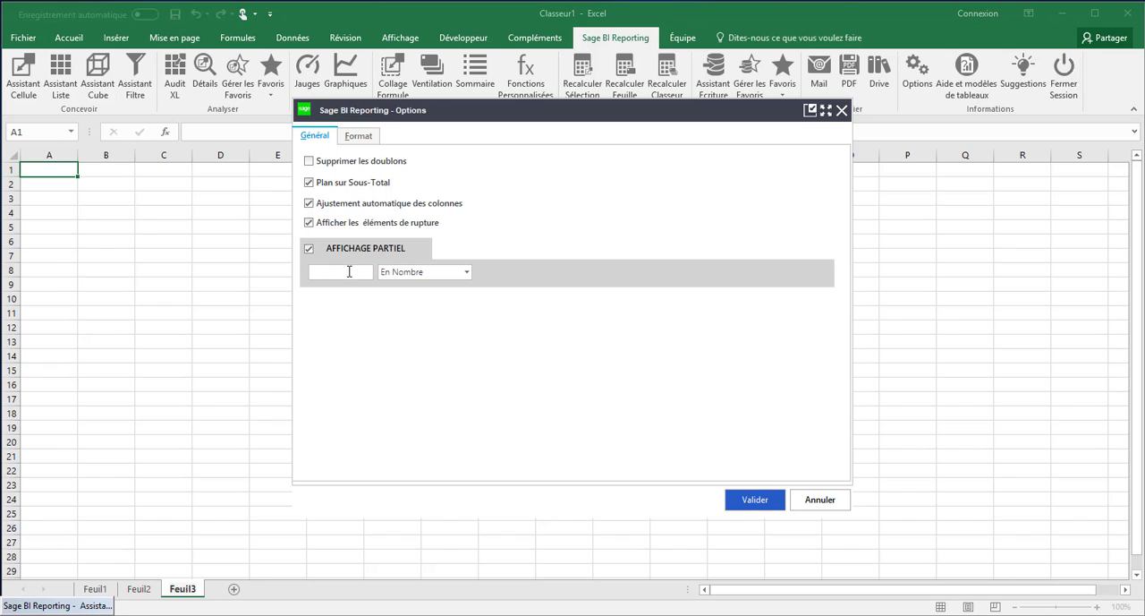
left_click(349, 271)
left_click(745, 497)
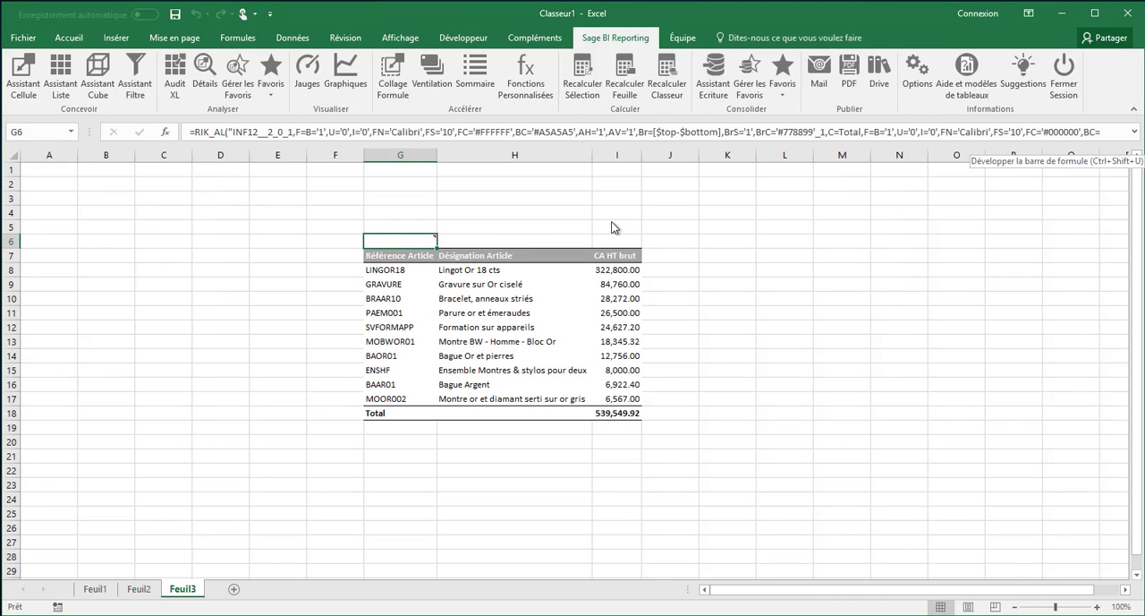
Enter the label Top N in G5, above the list
left_click(401, 232)
type("Top")
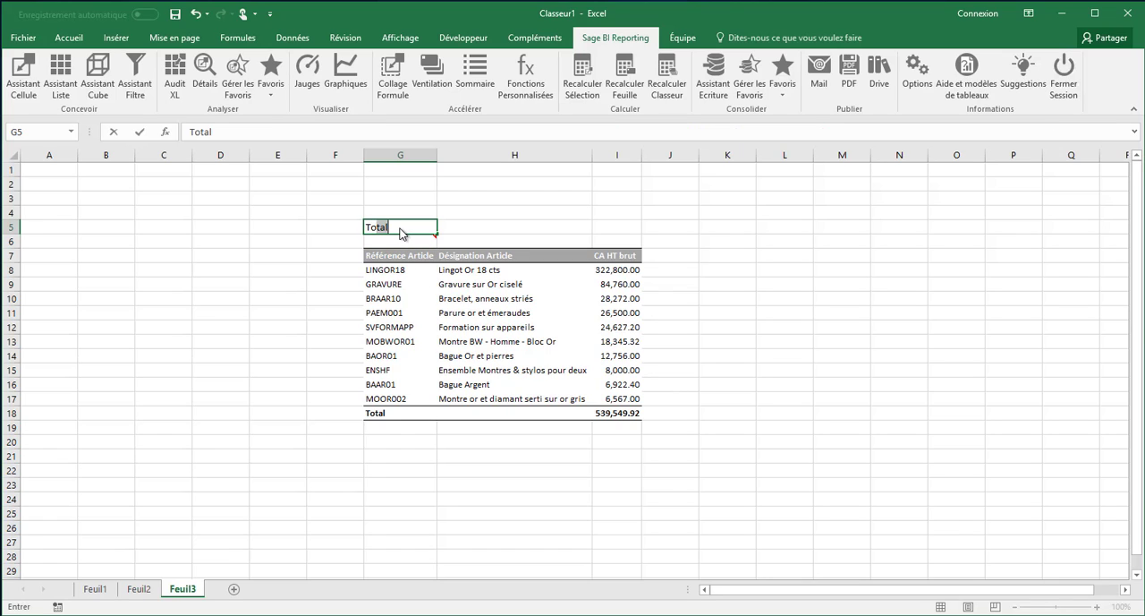
type(" N")
Edit the list in G6 so its partial display count refers to cell $H$5, and validate the list
double_click(408, 240)
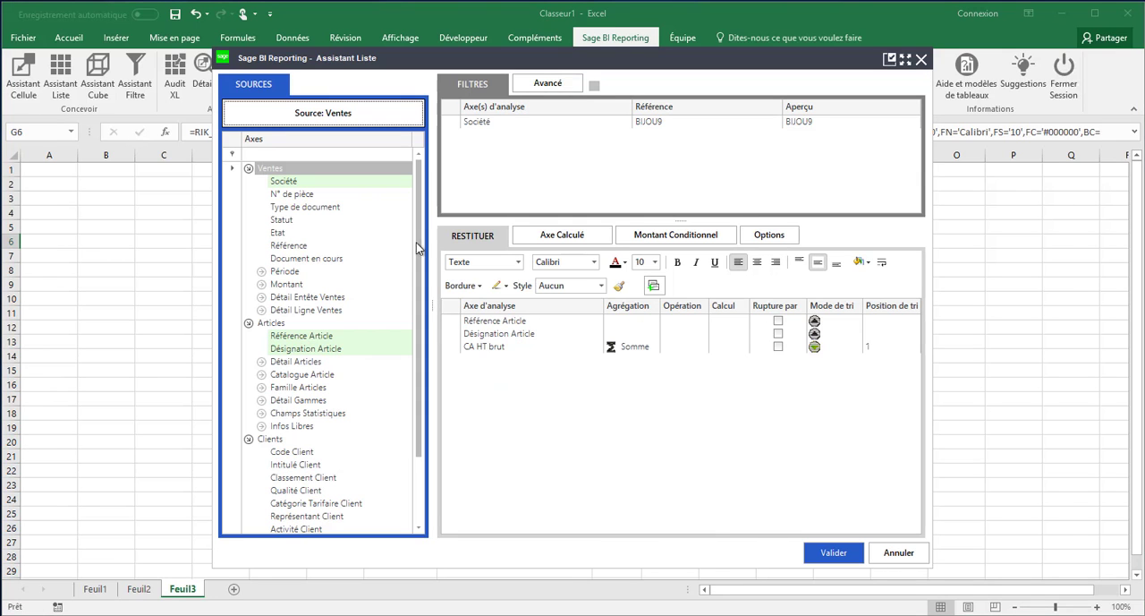
left_click(759, 236)
left_click_drag(517, 116, 855, 143)
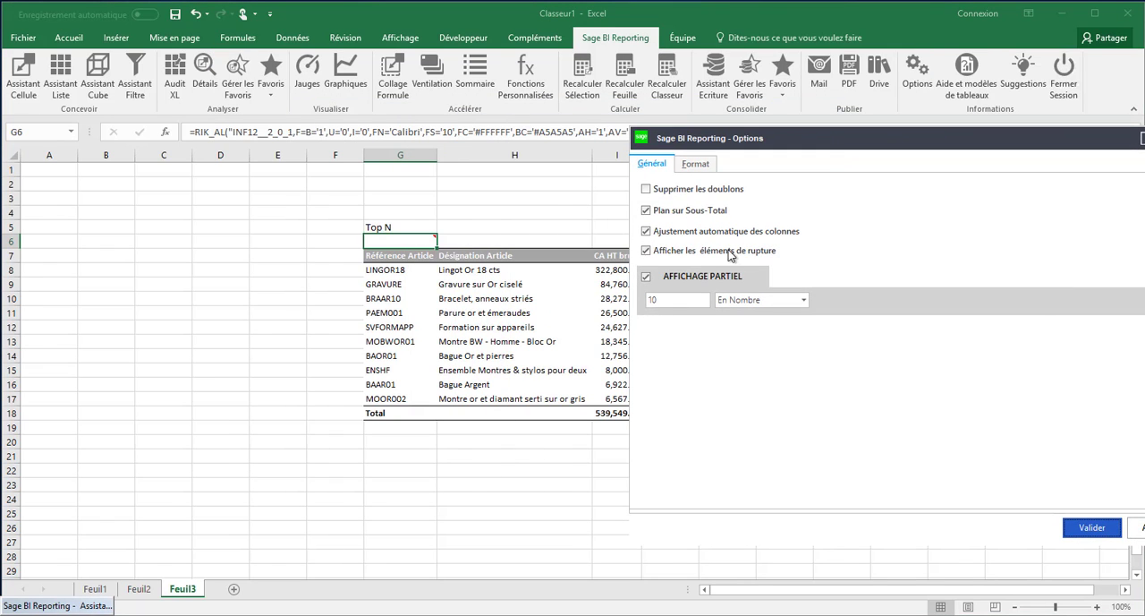
left_click(666, 302)
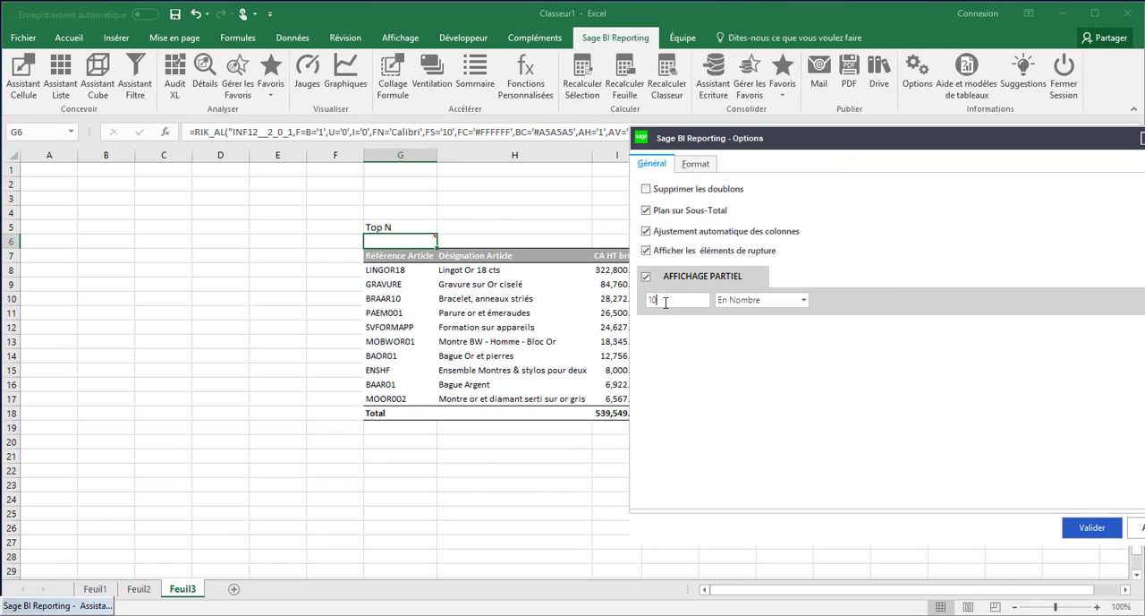
left_click(485, 225)
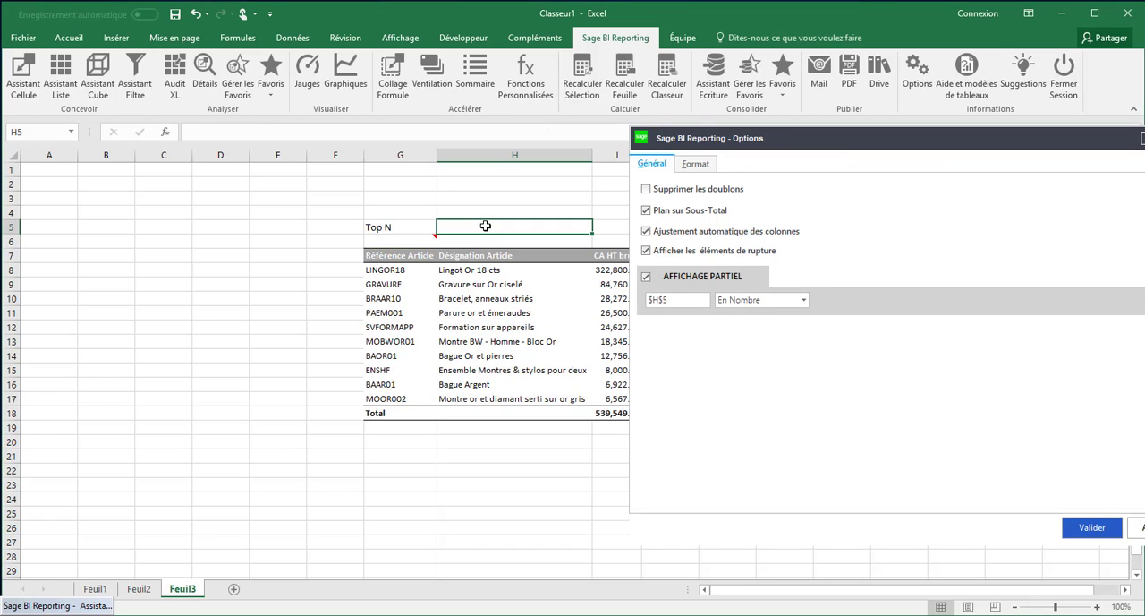
left_click(1091, 527)
left_click(832, 553)
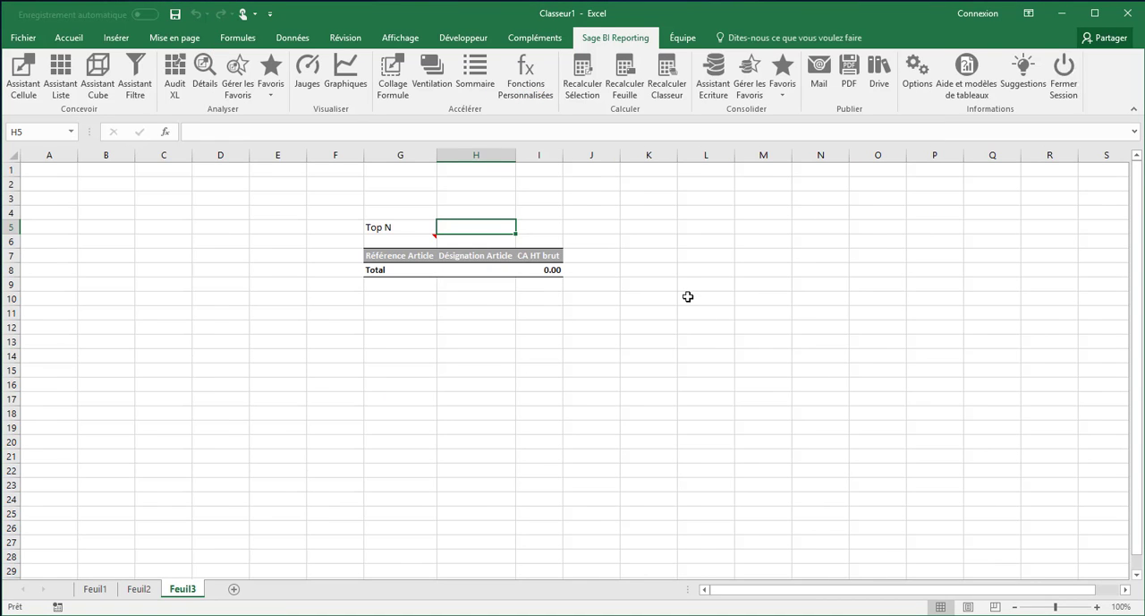
Try the Top N limit in H5 with the values 5 and 20
type("5")
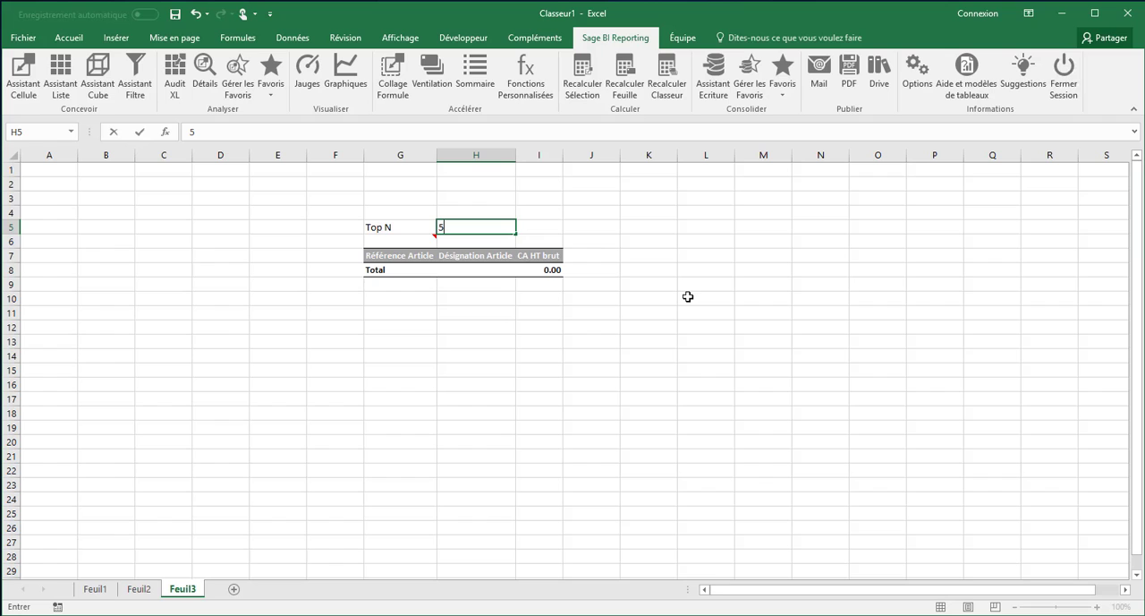
key("Tab")
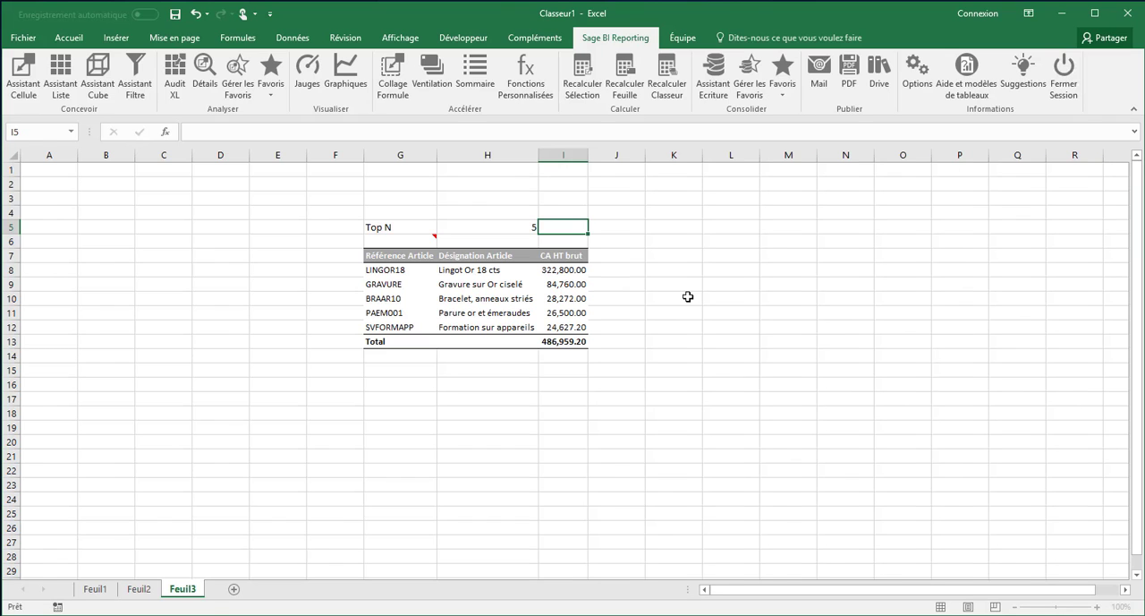
key("Left")
type("20")
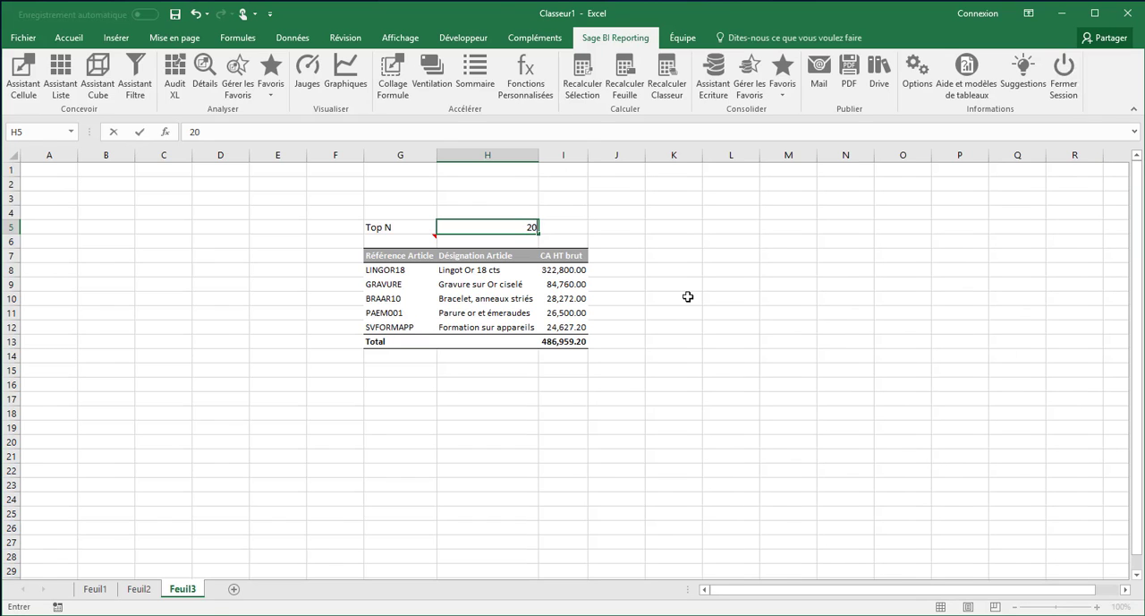
key("Tab")
key("Left")
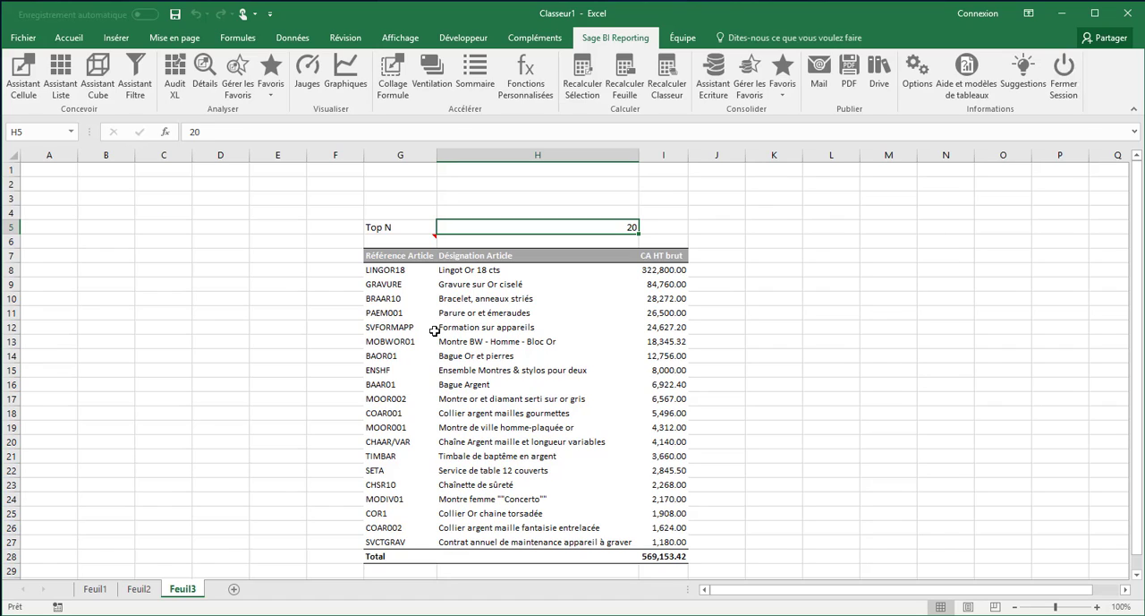
Reopen the list in G6 and set its Société filter to BASE2GO
double_click(404, 245)
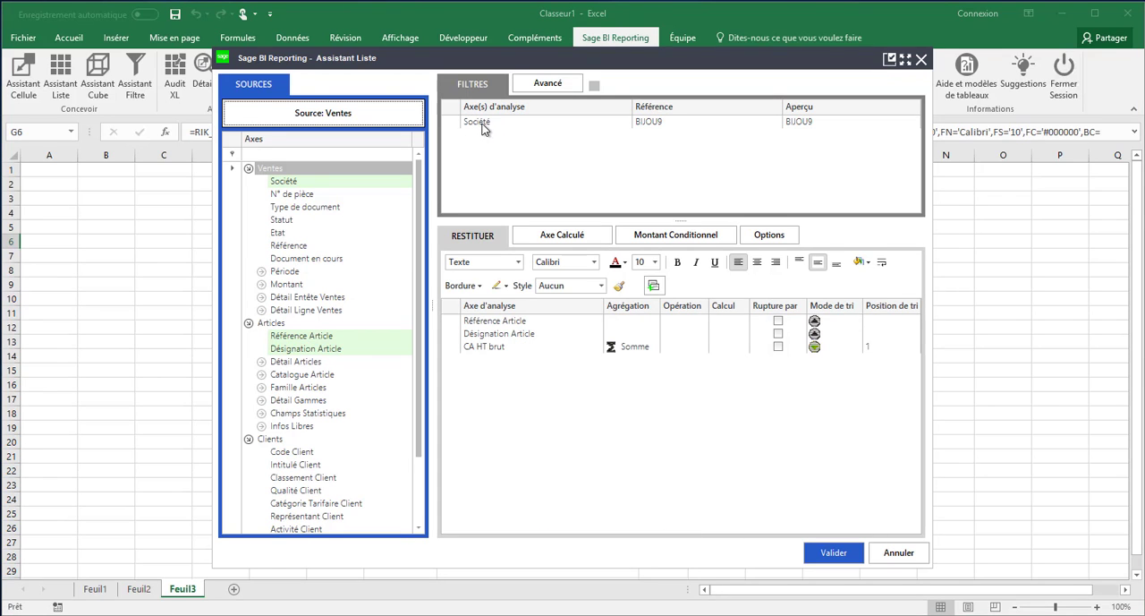
left_click(485, 123)
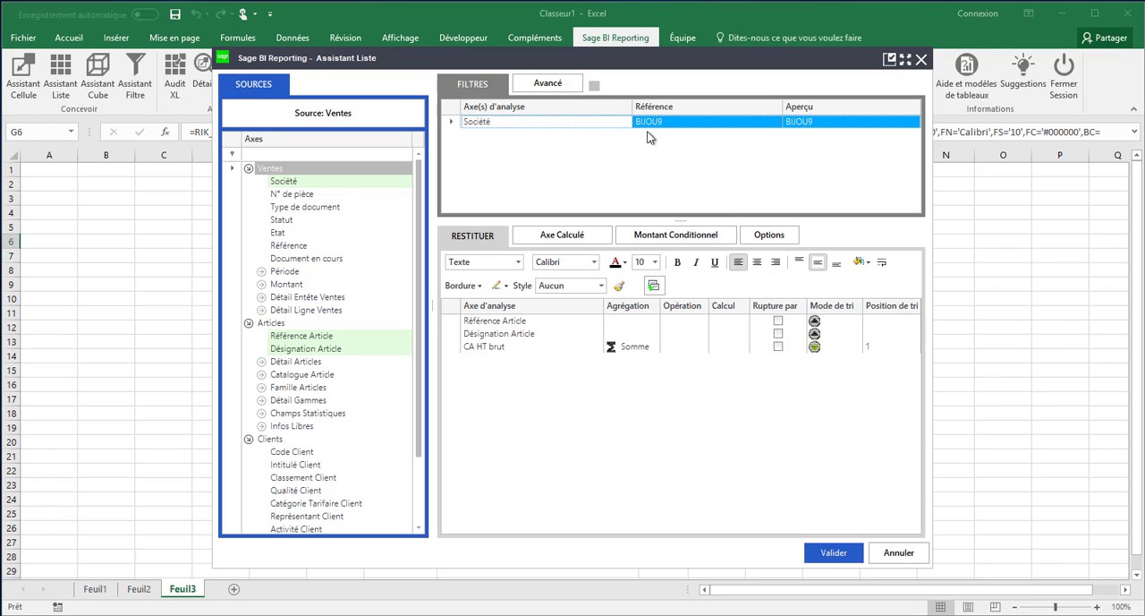
left_click(751, 126)
left_click(774, 124)
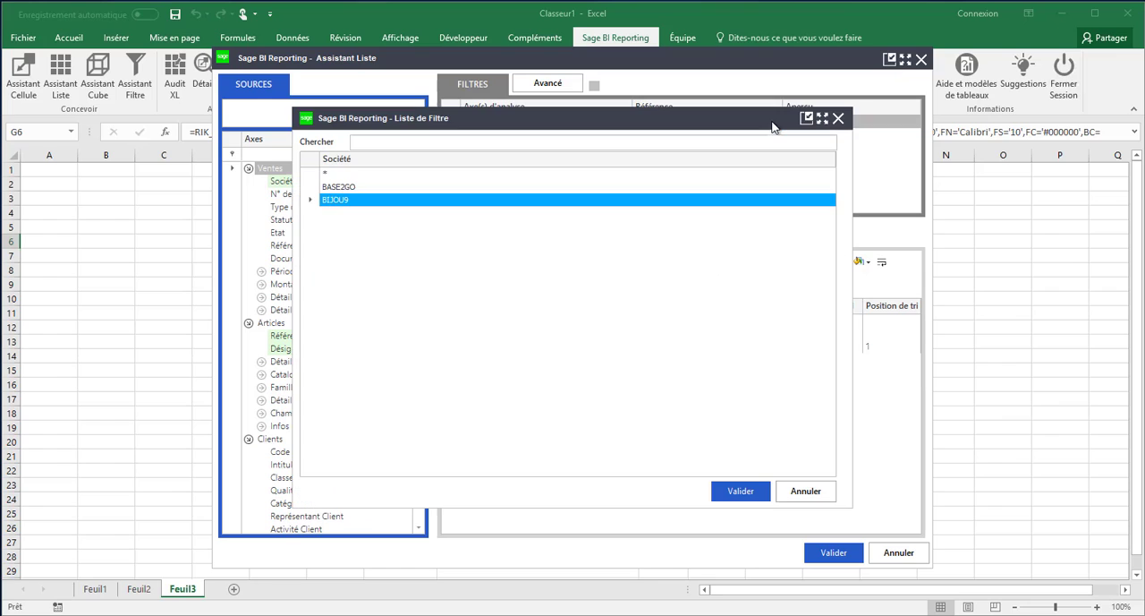
left_click(338, 189)
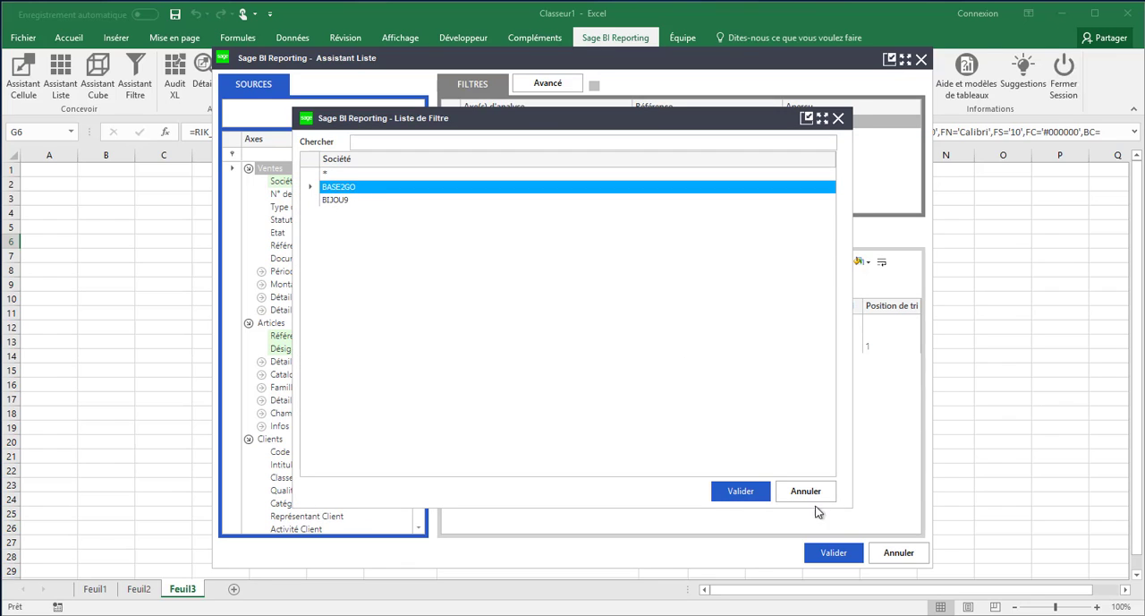
left_click(757, 491)
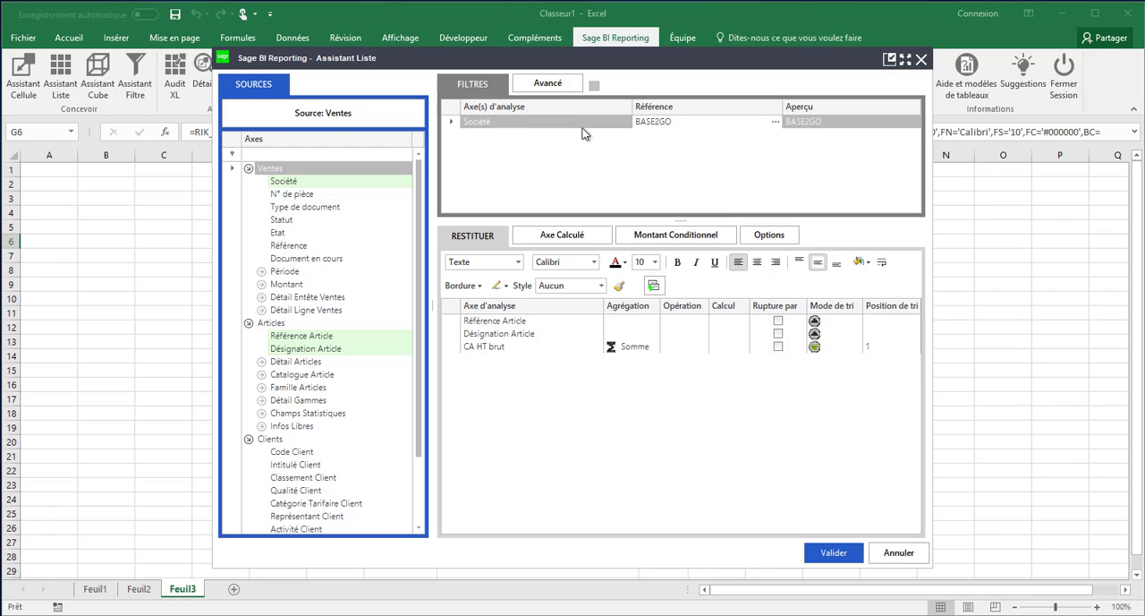
Try the Société filter with the range of companies from BASE2GO to BIJOU9
left_click(775, 121)
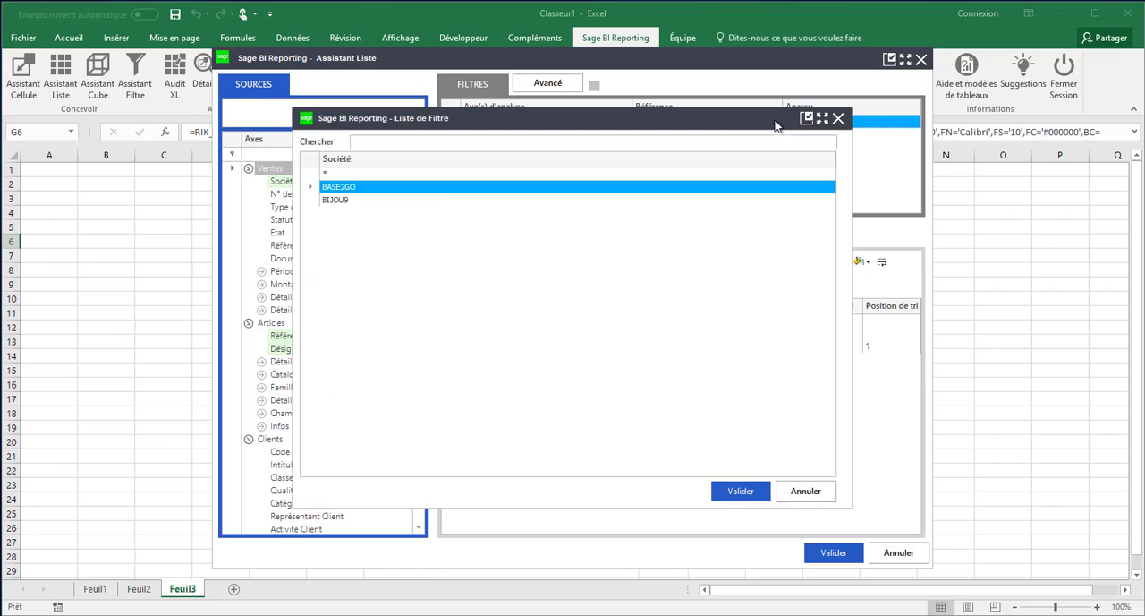
left_click(326, 176)
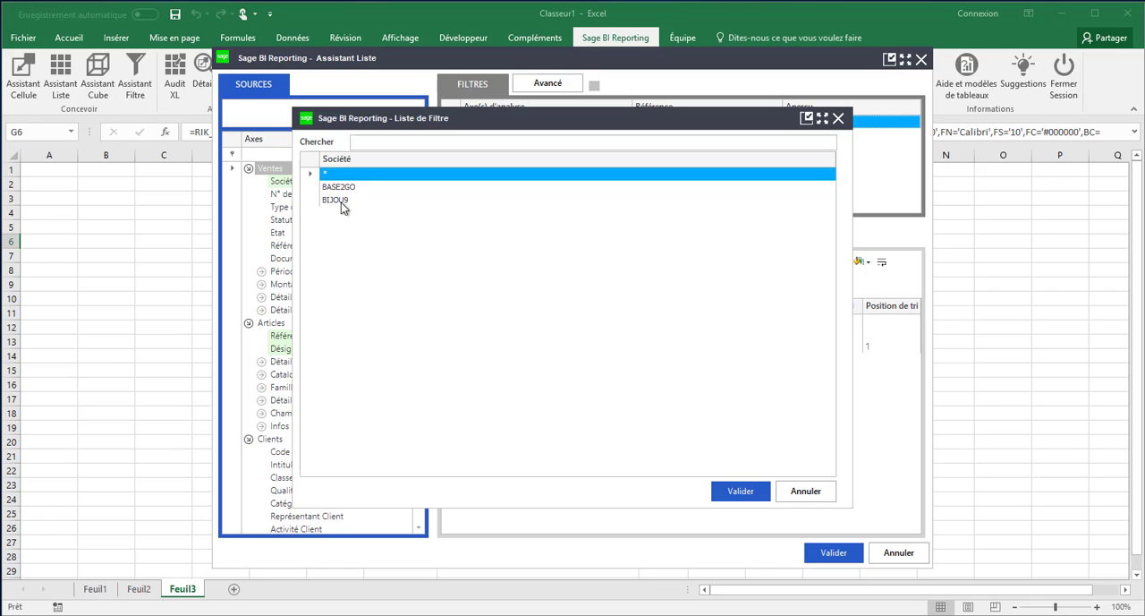
left_click(343, 189)
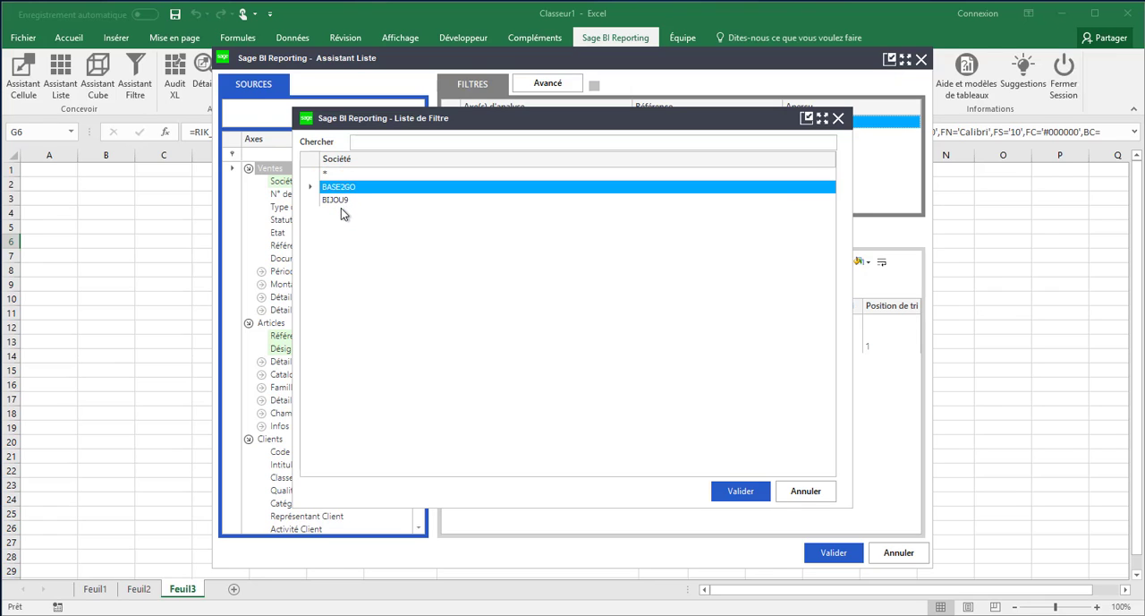
left_click(340, 200, "ctrl")
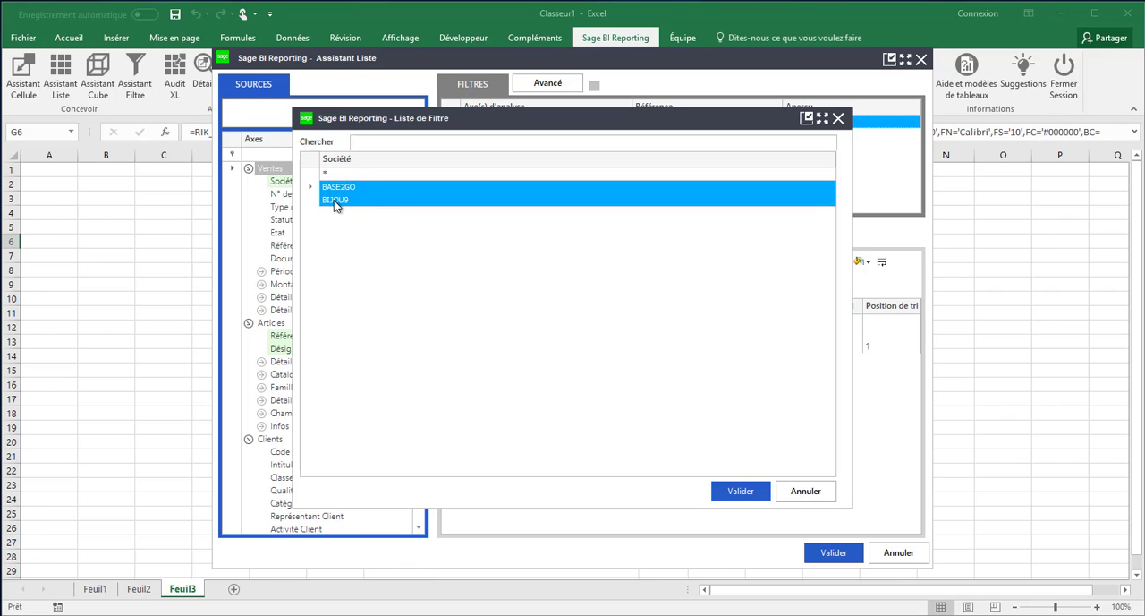
key("Return")
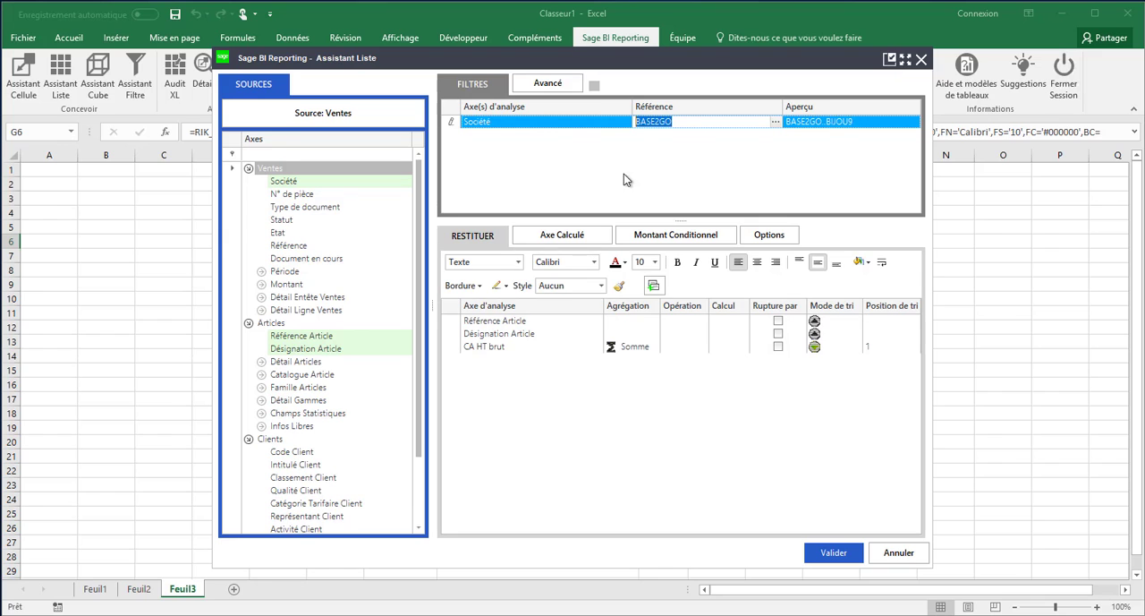
Set the Société filter to BASE2GO only and validate the list
left_click(775, 121)
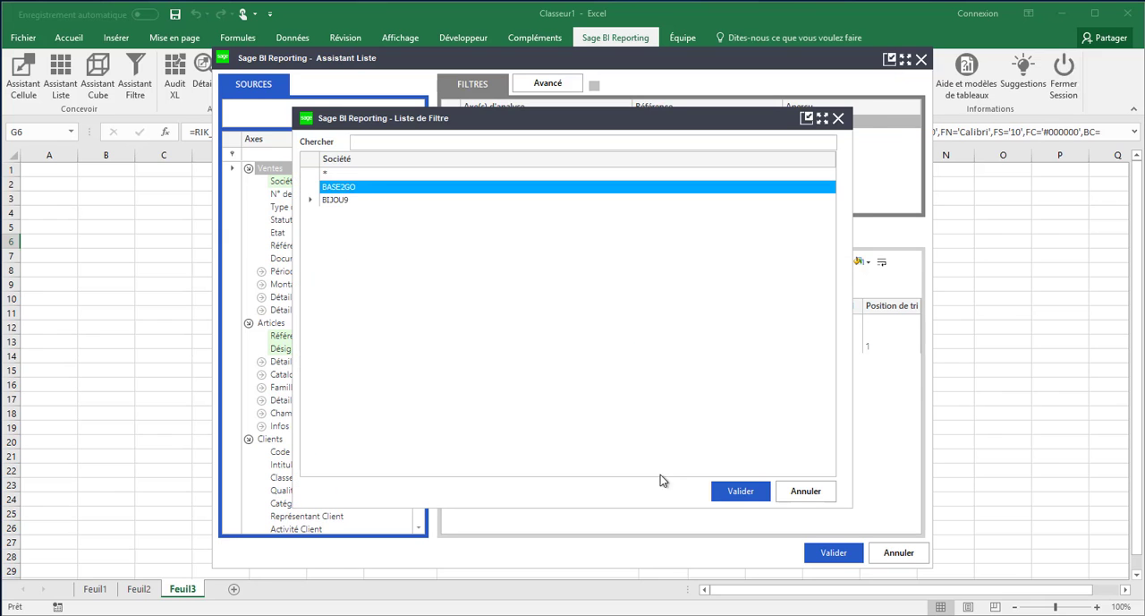
left_click(746, 501)
left_click(834, 552)
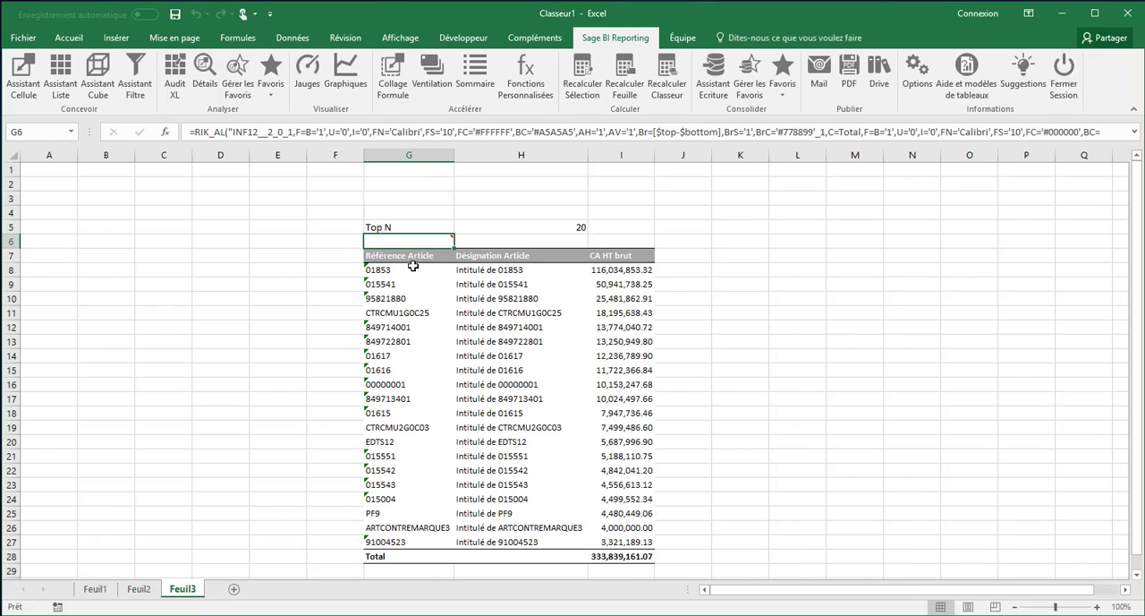
Set the Top N value in H5 to 5
mouse_move(403, 240)
left_click(566, 225)
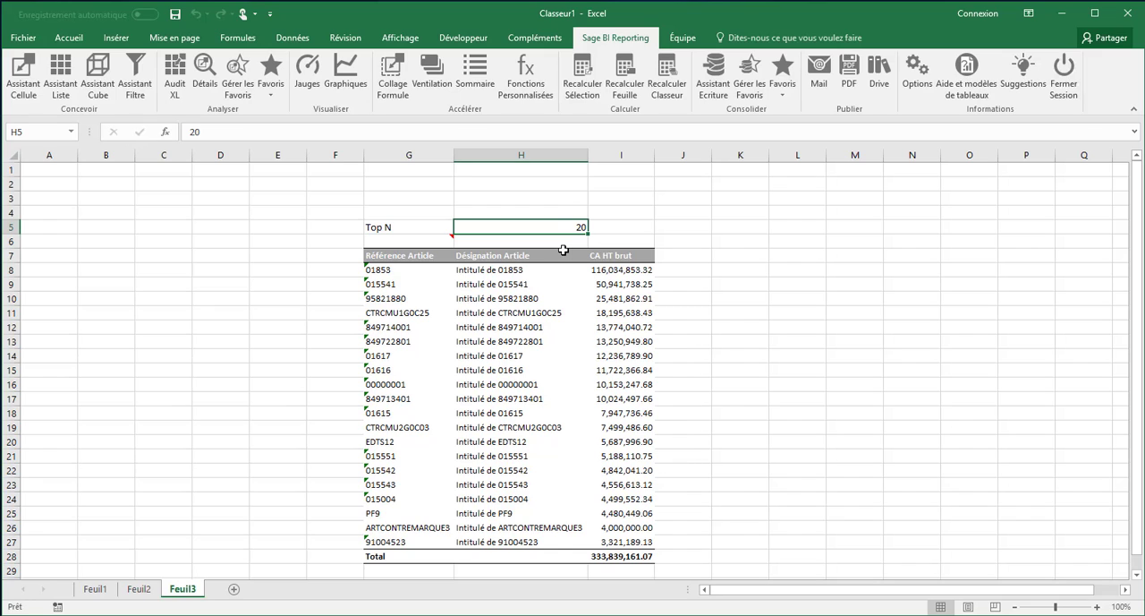
type("5")
key("Return")
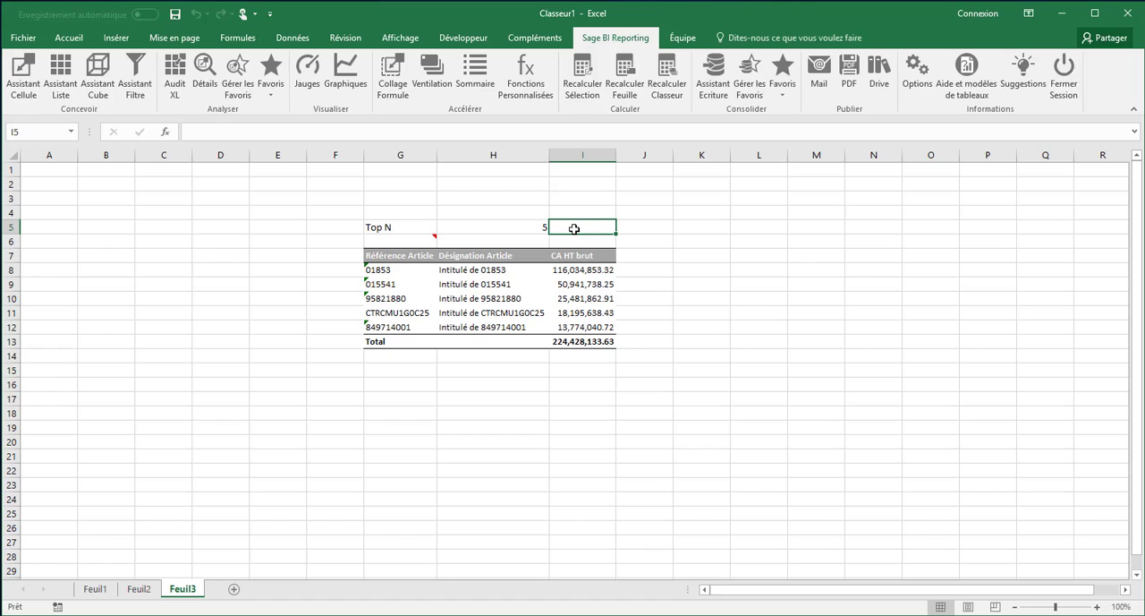
Review the filter and column definition of the list in G6, and close it without changes
double_click(414, 242)
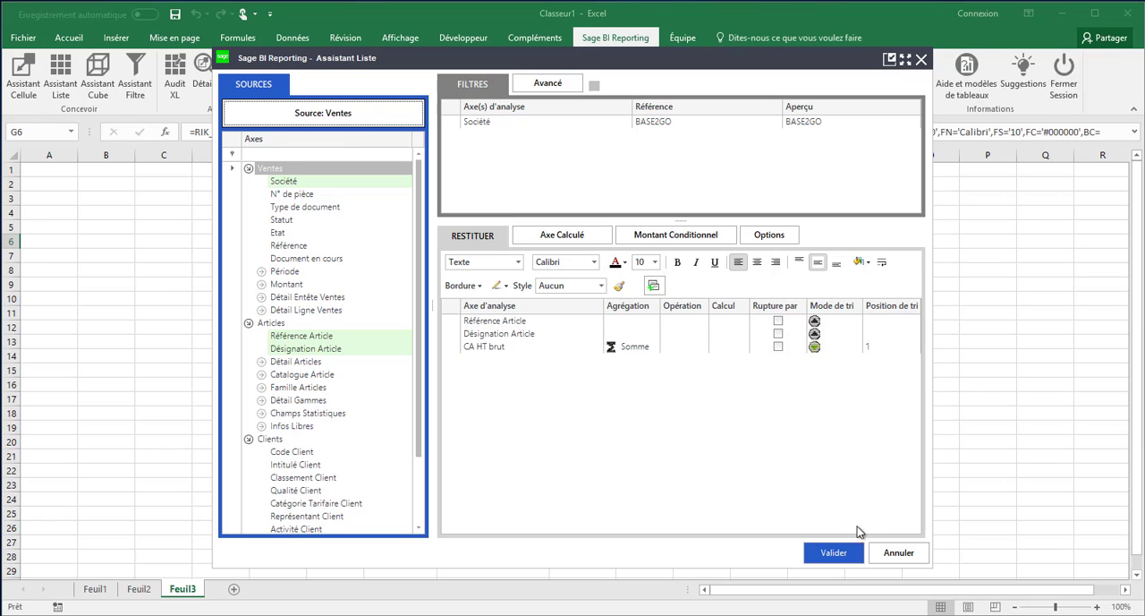
left_click(897, 552)
left_click(887, 554)
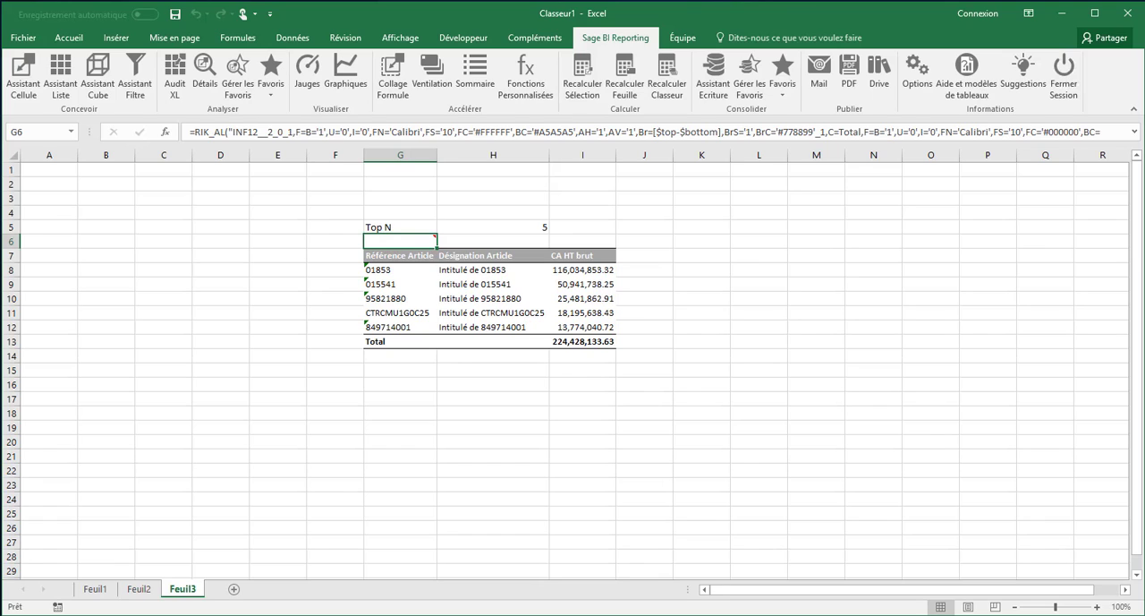
Add a new sheet and start a cube in E5 based on the Ventes model of Sage Gestion Commerciale 100
left_click(233, 588)
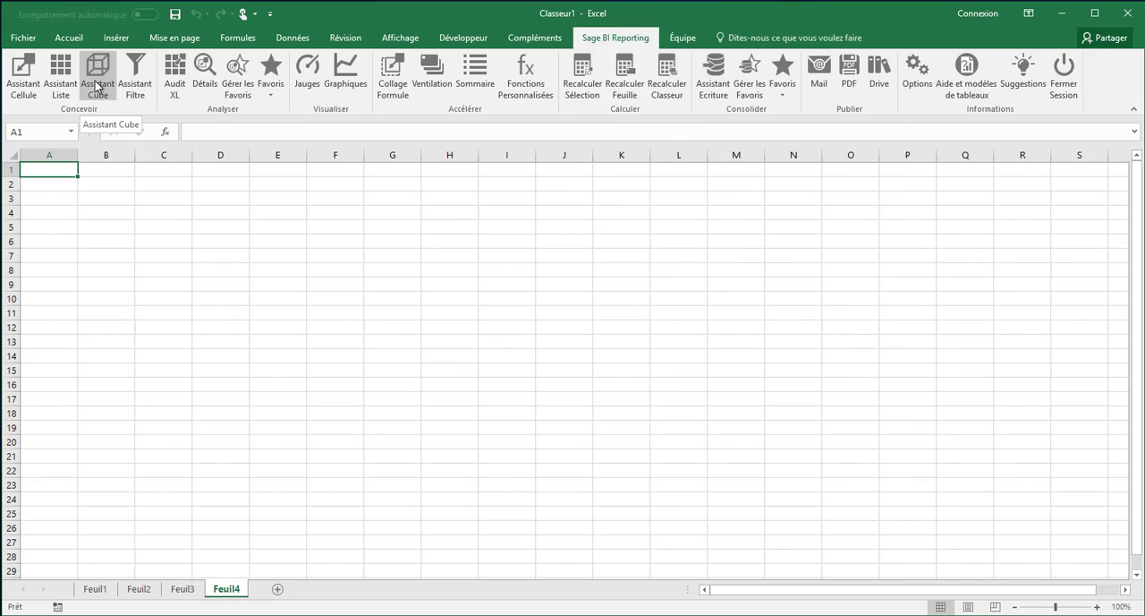
left_click(284, 232)
left_click(311, 113)
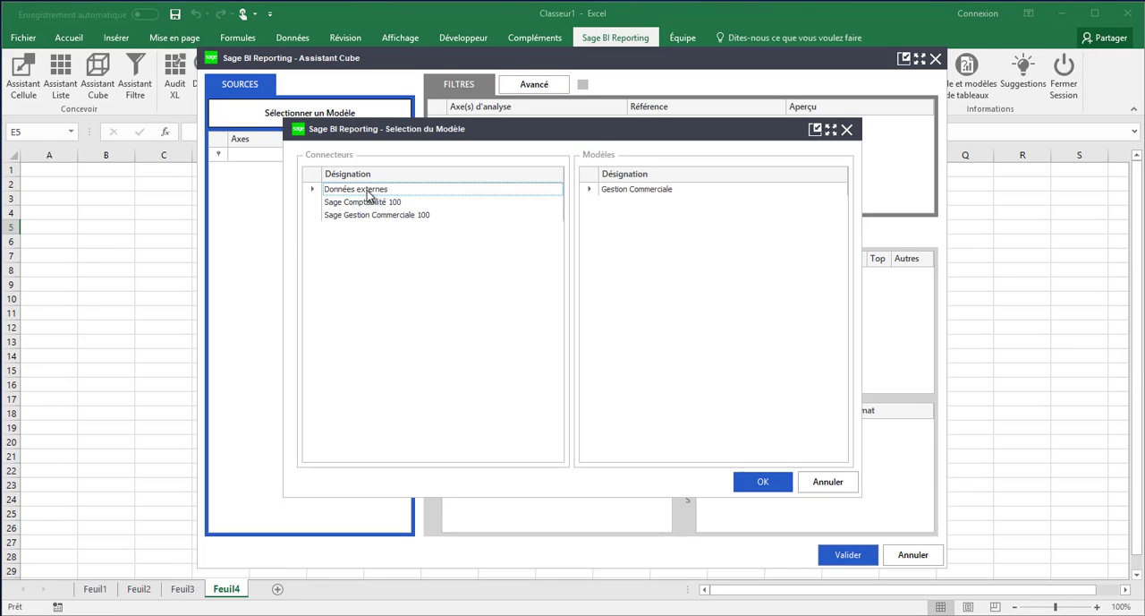
left_click(384, 215)
left_click(614, 254)
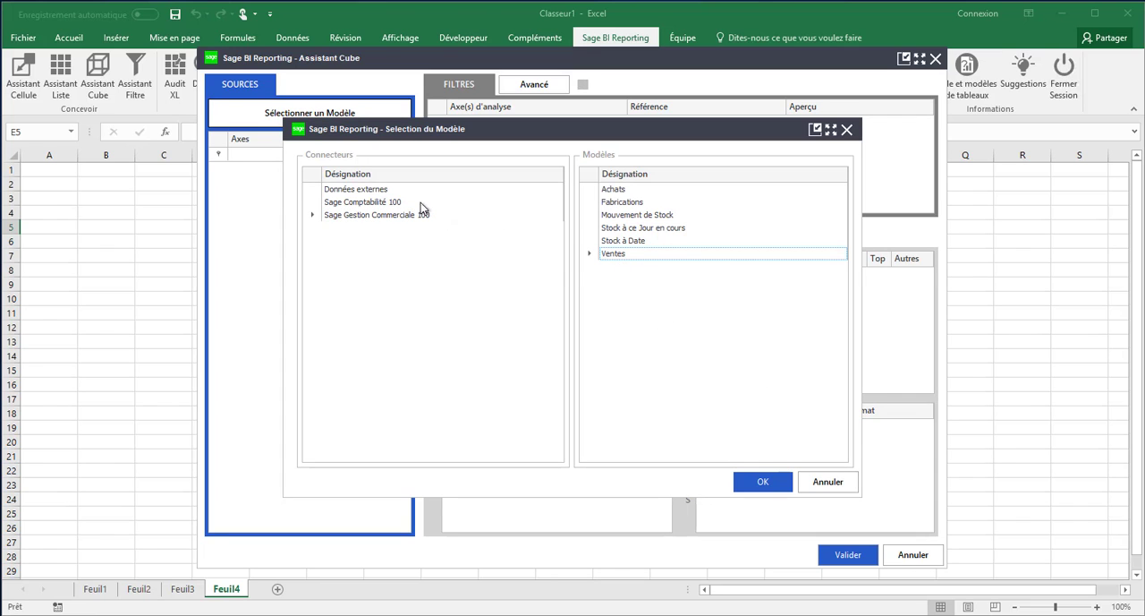
left_click(743, 480)
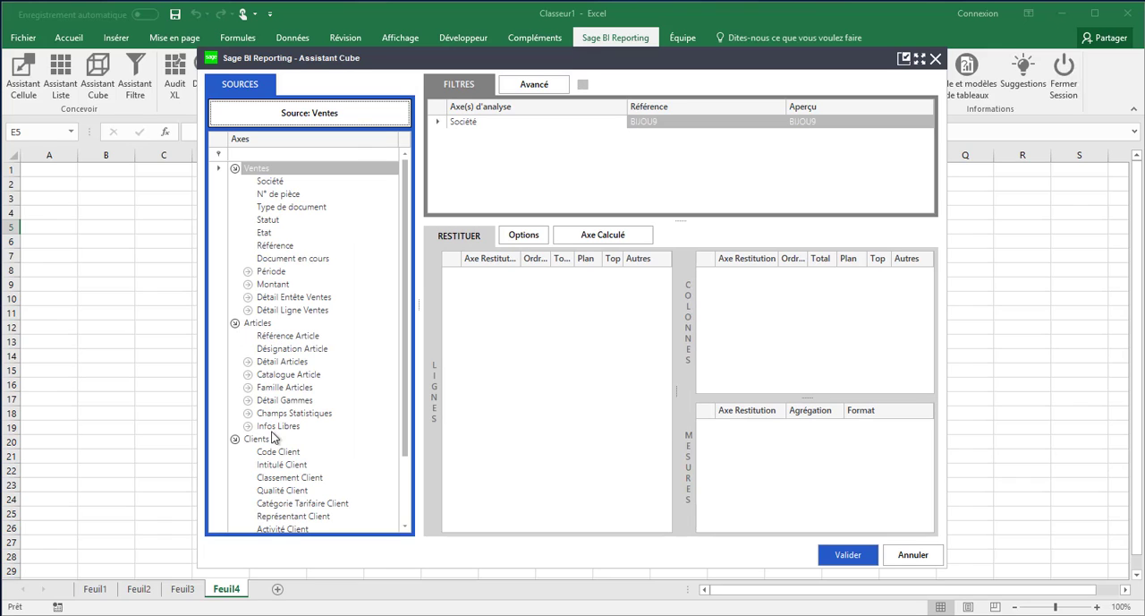
Build the cube with Représentant Client and Intitulé Client as rows, Année as column and CA HT brut as measure, and validate it
left_click_drag(279, 521, 488, 298)
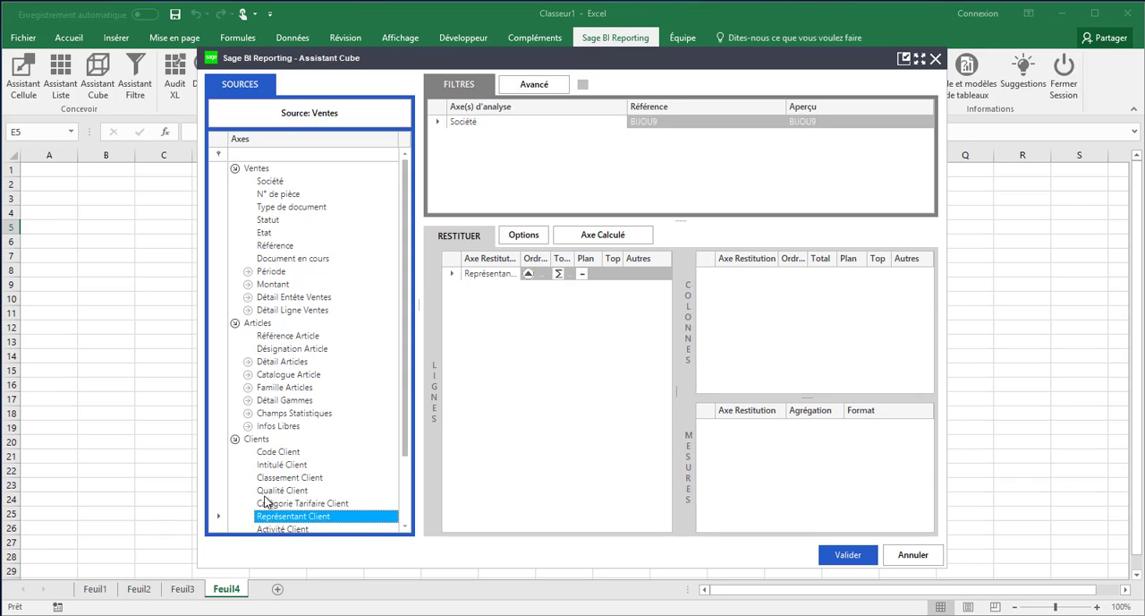
left_click_drag(273, 465, 518, 305)
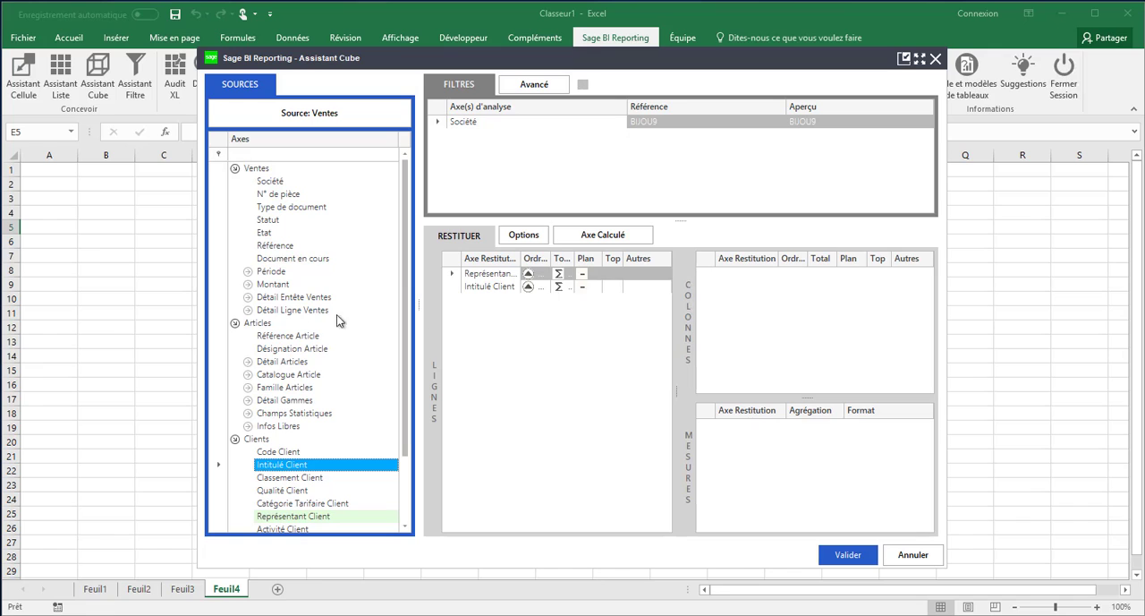
left_click(248, 284)
left_click_drag(290, 296, 762, 436)
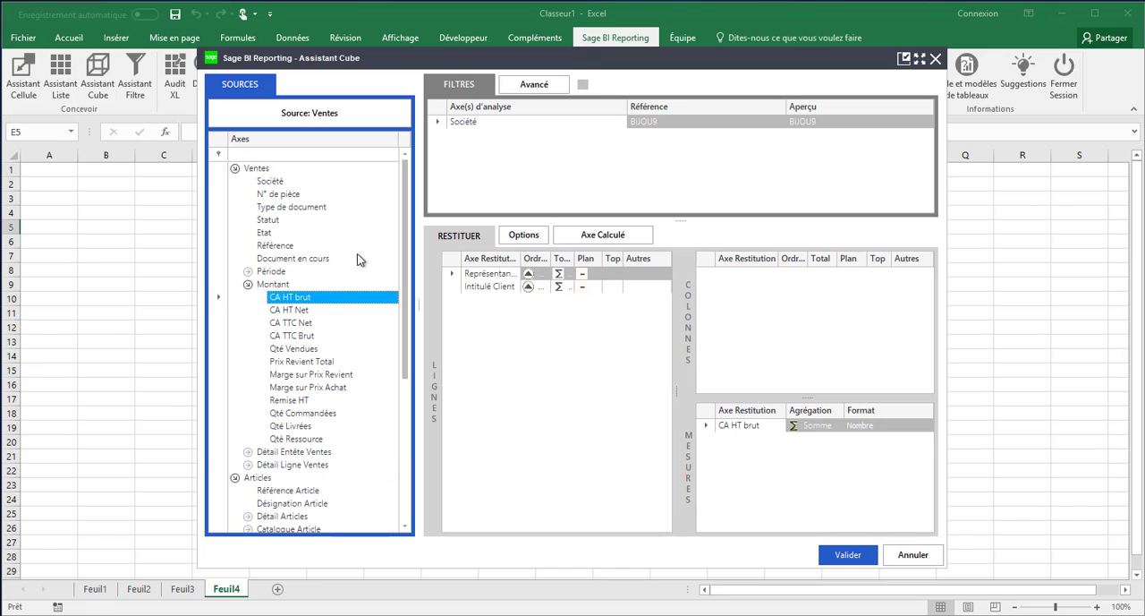
left_click(248, 272)
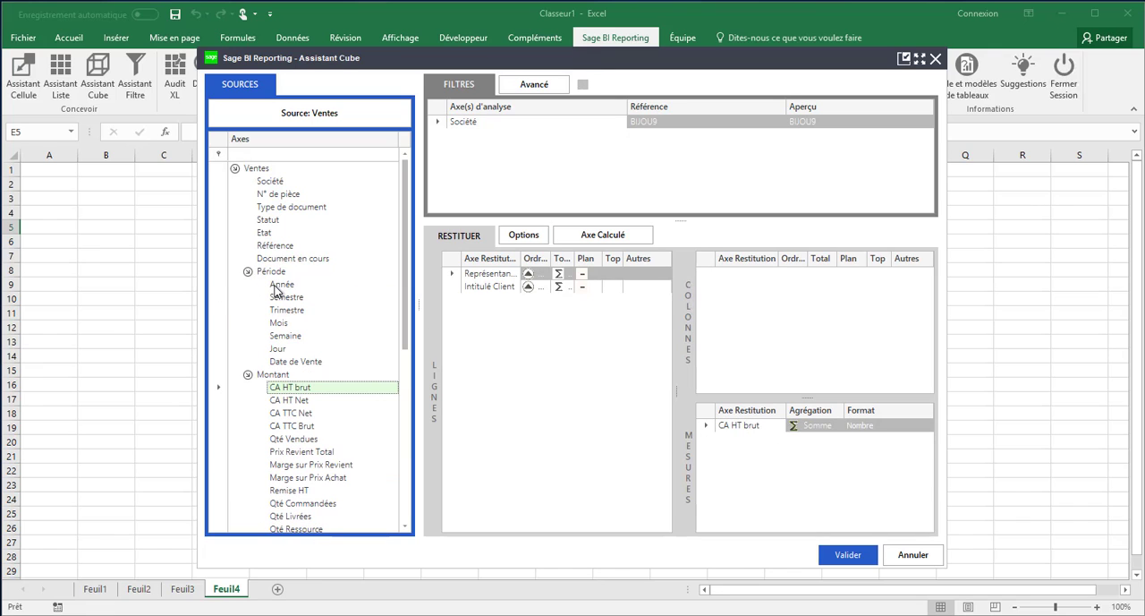
left_click_drag(277, 284, 744, 310)
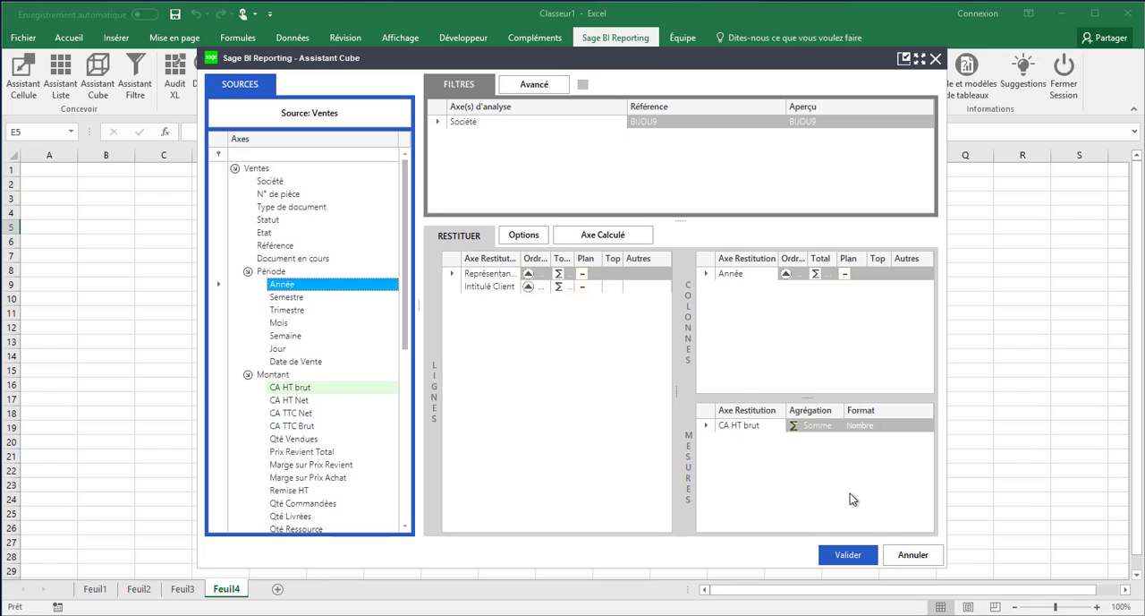
left_click(849, 558)
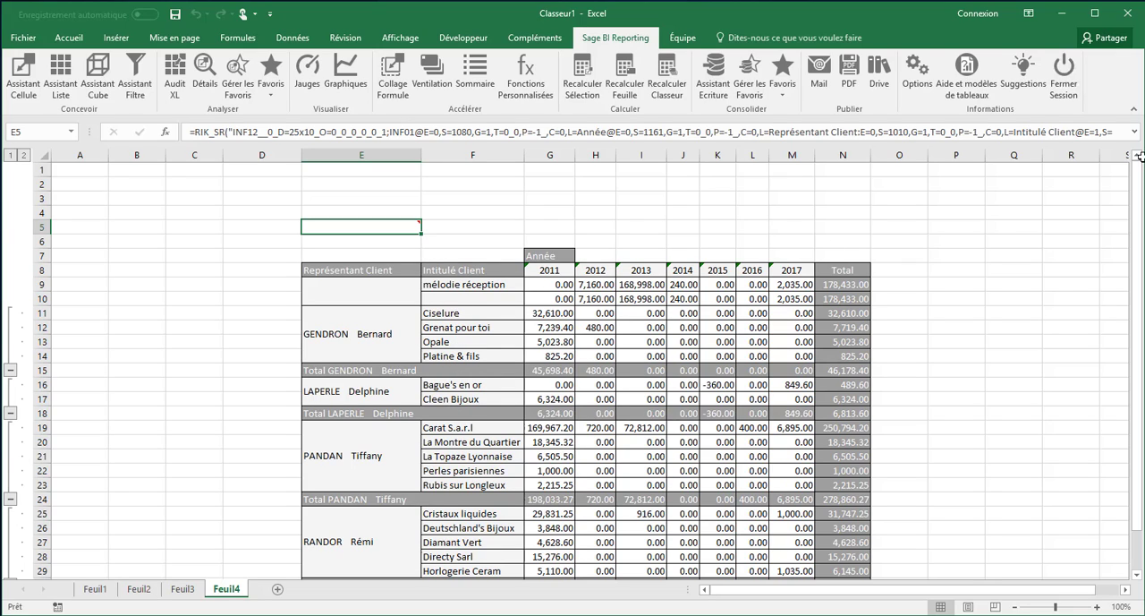
Enter the filter labels Année in A4 and Reprt in A5
left_click(87, 213)
type("Année")
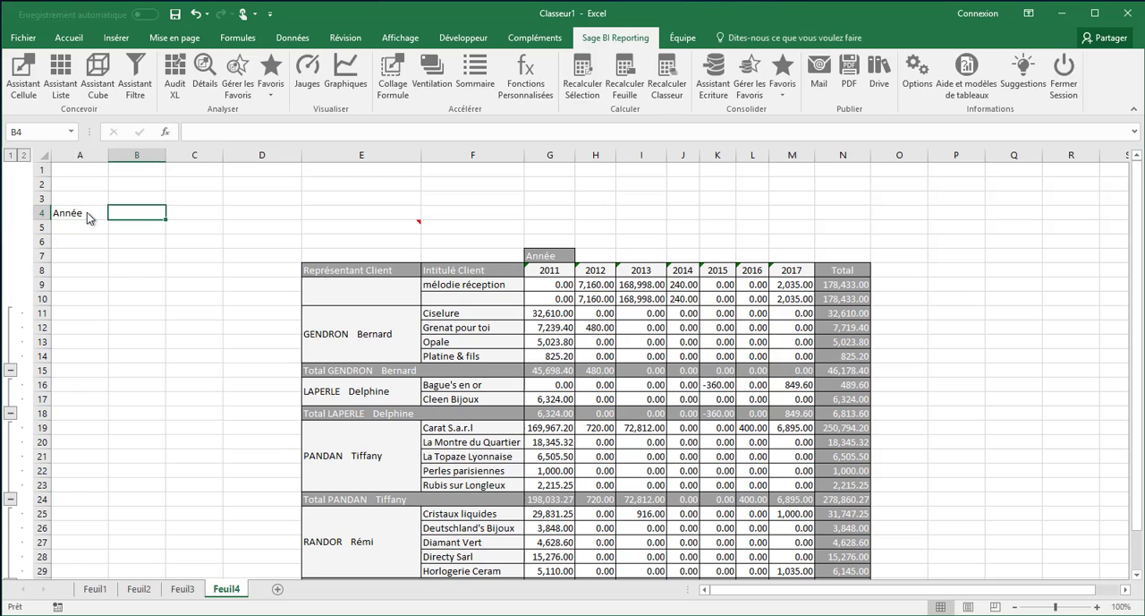
key("Return")
type("Reprt")
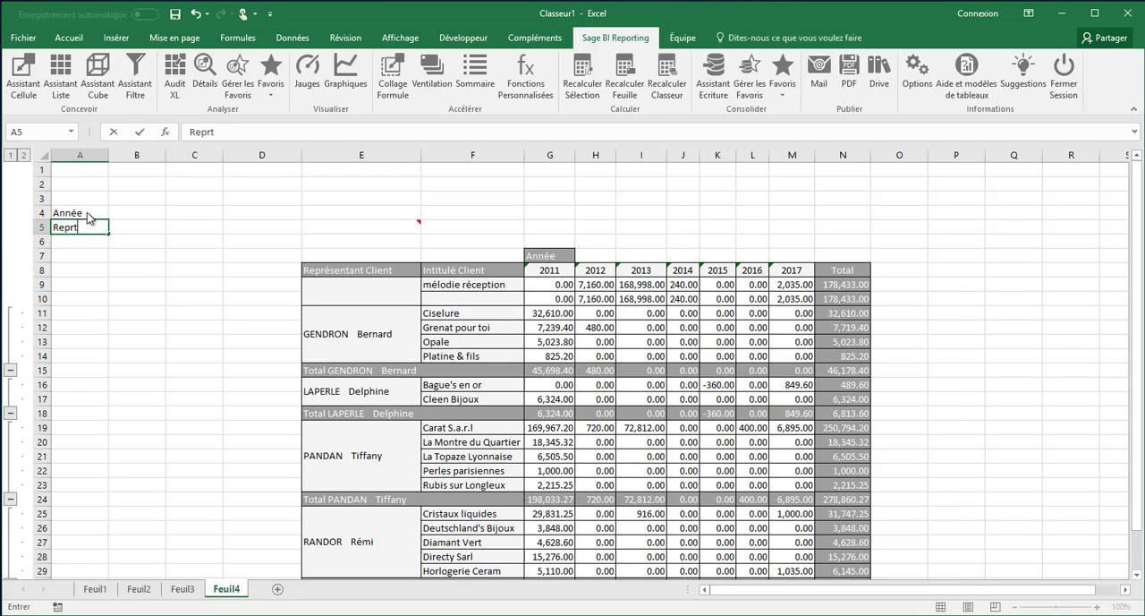
left_click(139, 213)
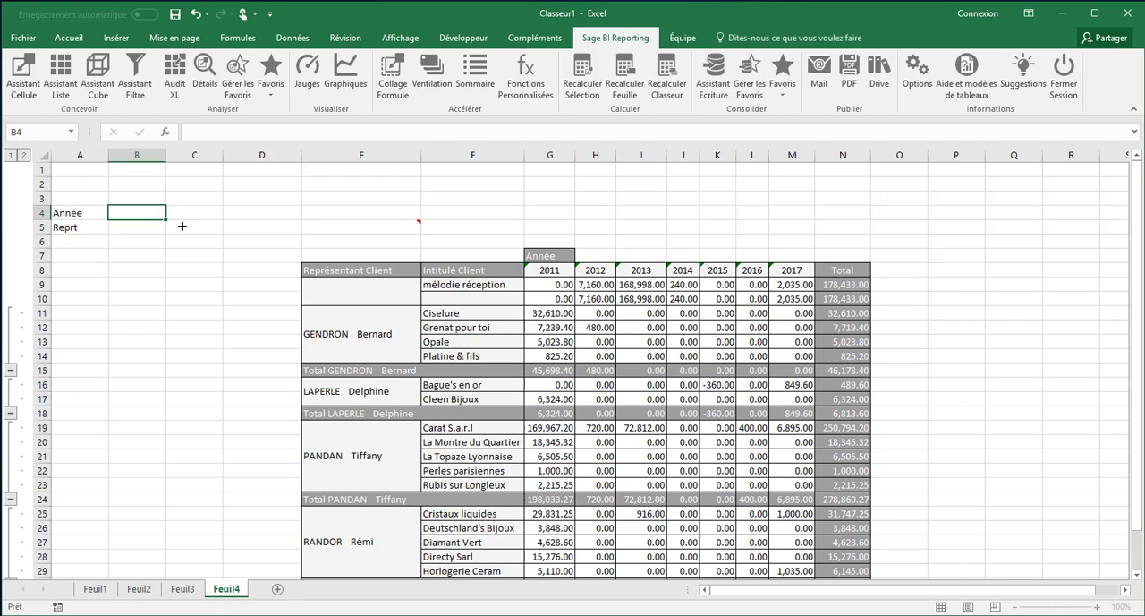
Reopen the cube definition in E5 and add Année and Représentant Client as filters
left_click(346, 231)
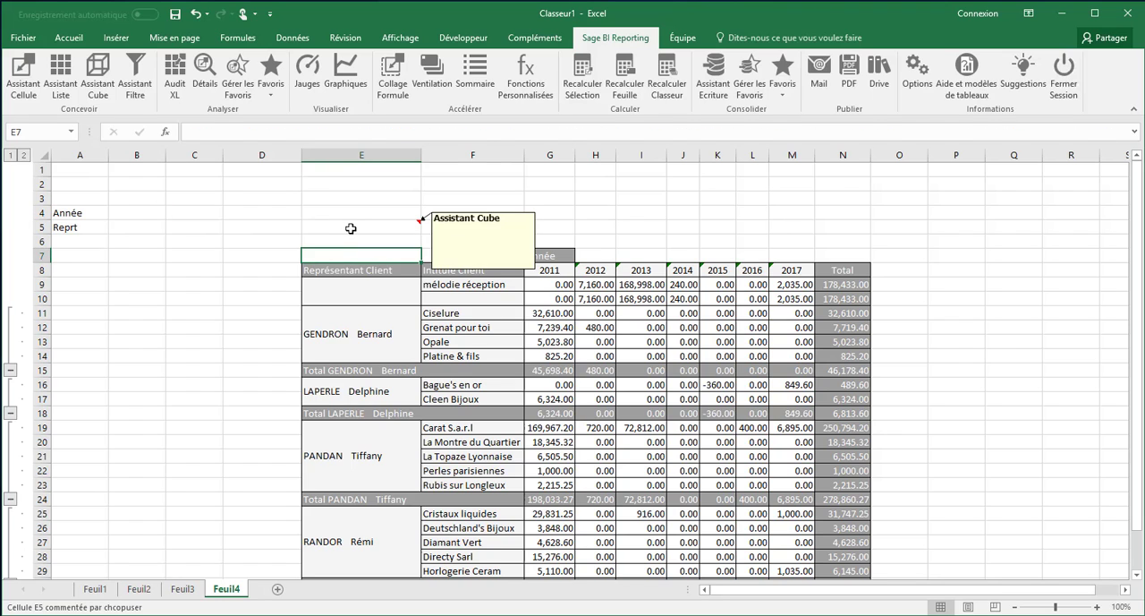
double_click(351, 228)
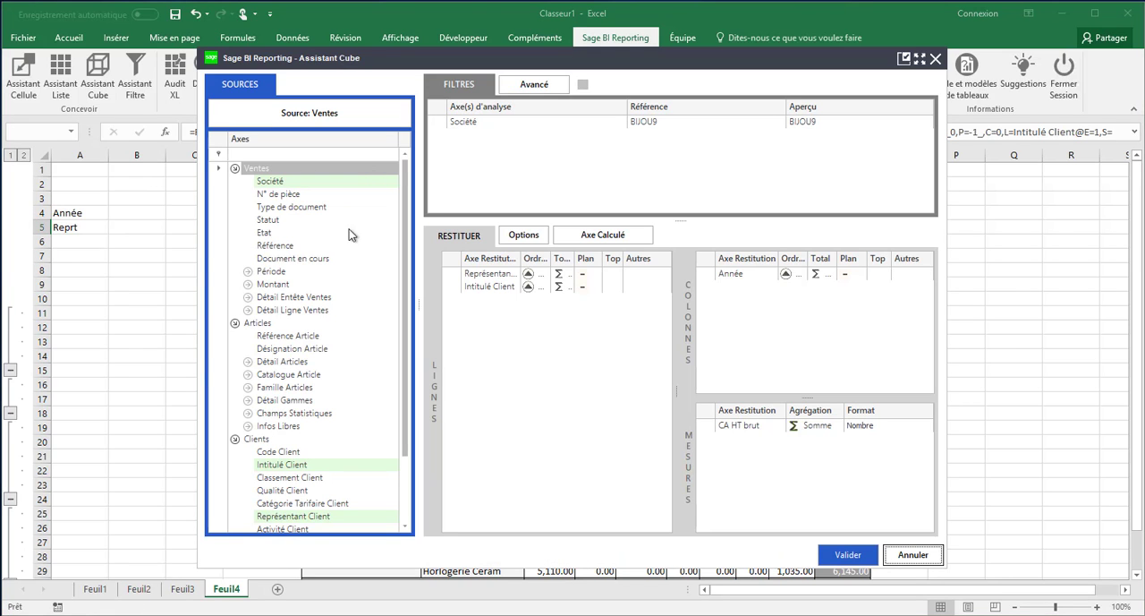
left_click(255, 277)
left_click_drag(282, 285, 474, 139)
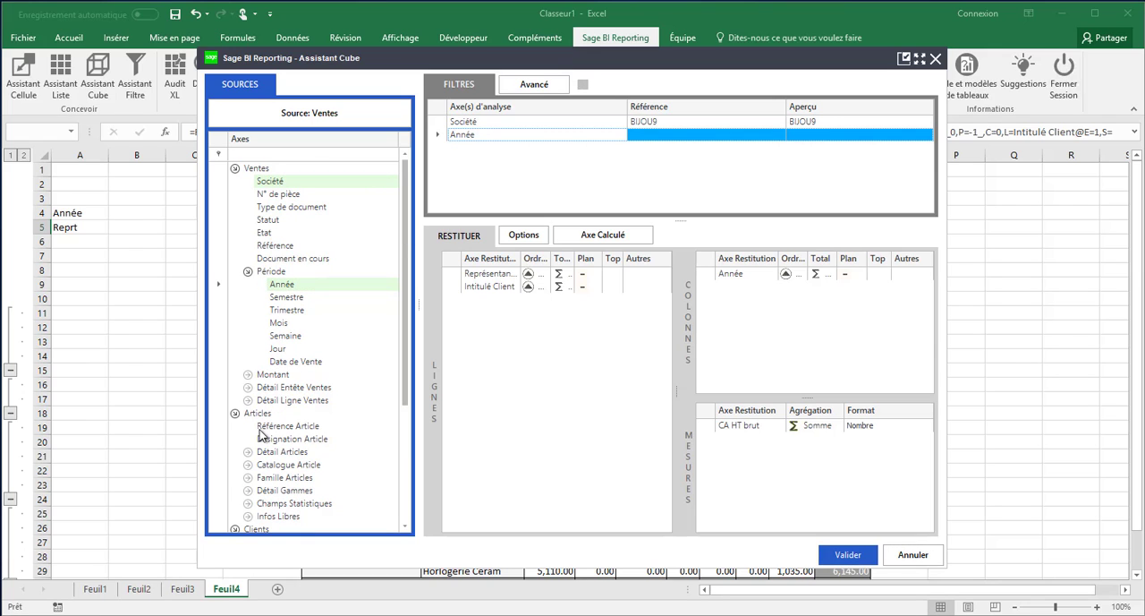
left_click(236, 413)
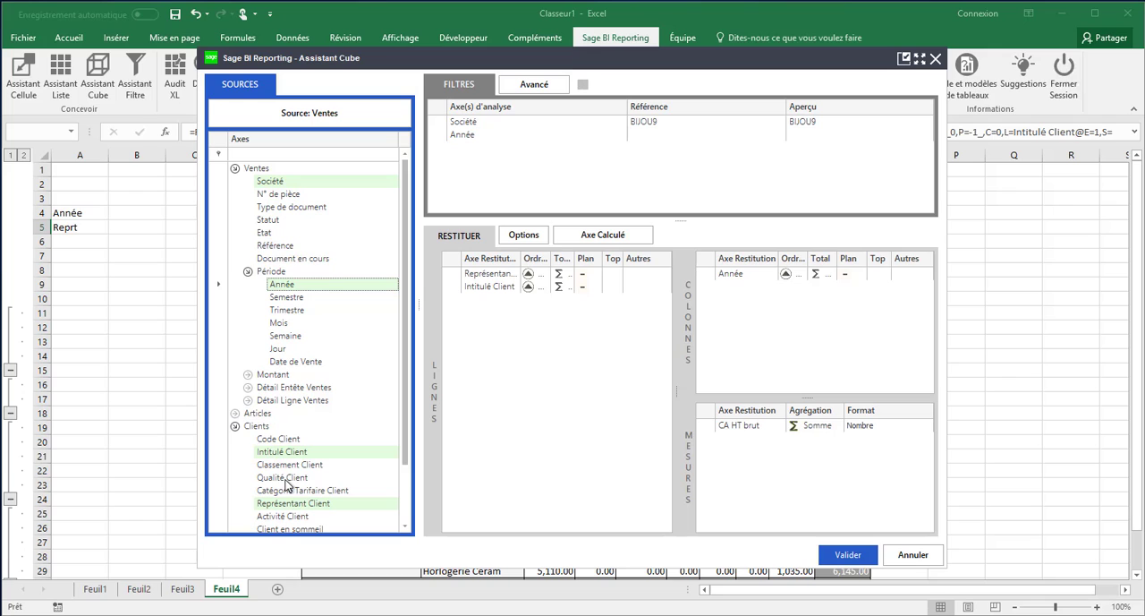
left_click_drag(301, 507, 494, 161)
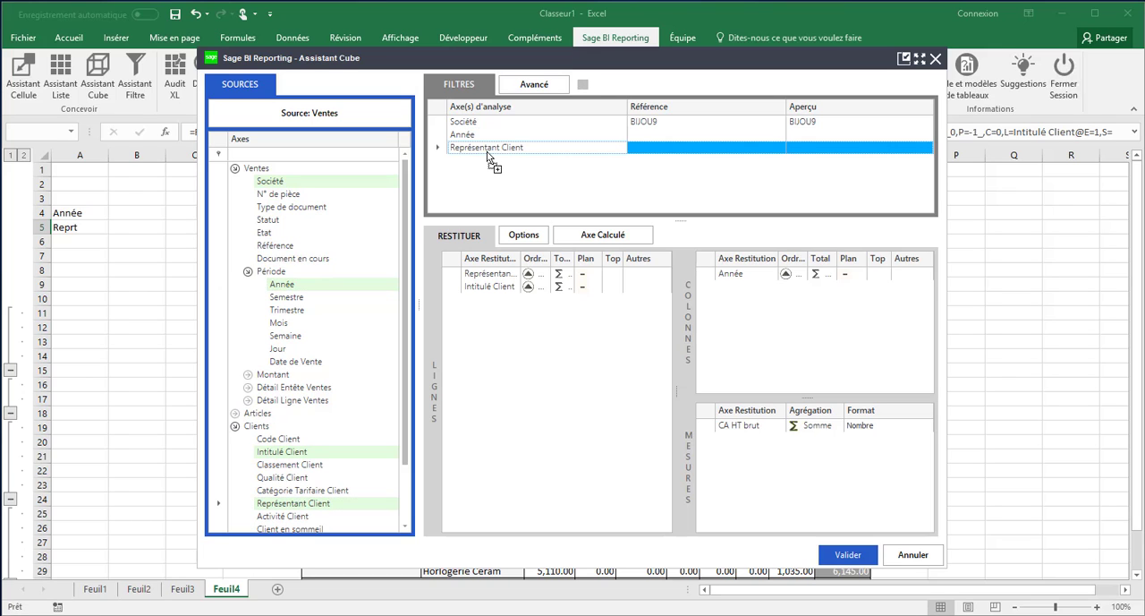
Link the Année filter to cell B4 and the Représentant Client filter to B5, and validate the cube
left_click(573, 133)
left_click(131, 212)
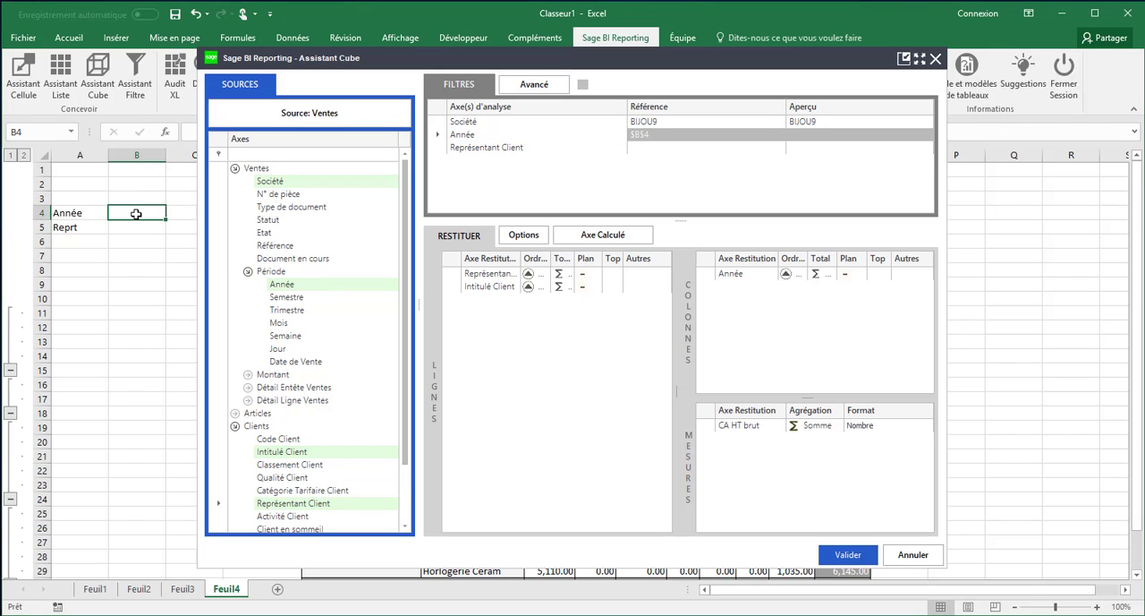
left_click(584, 150)
left_click(146, 227)
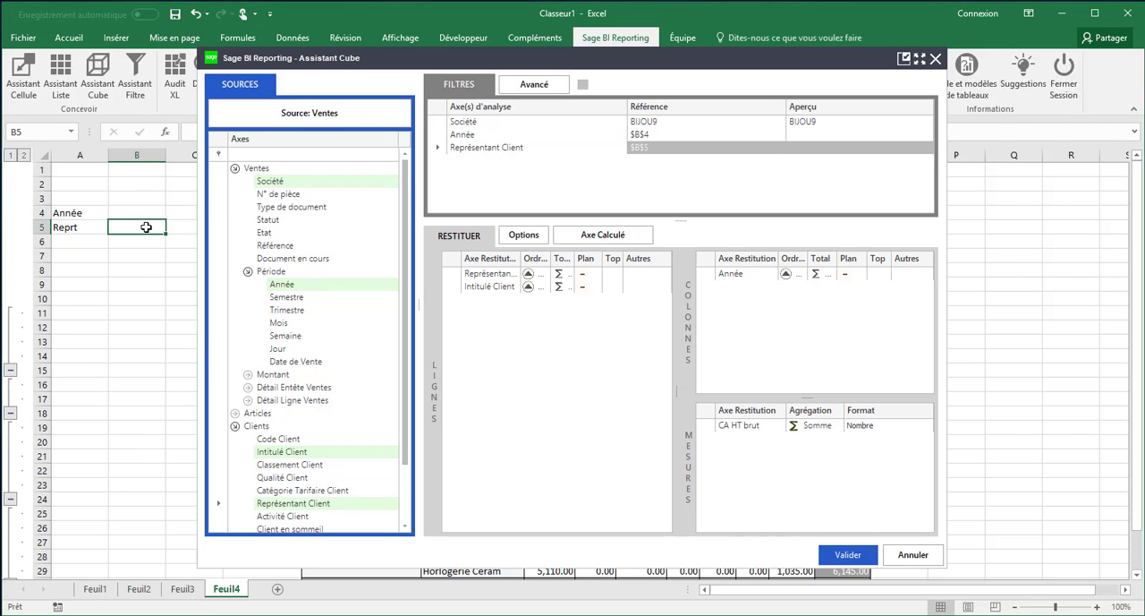
left_click(848, 556)
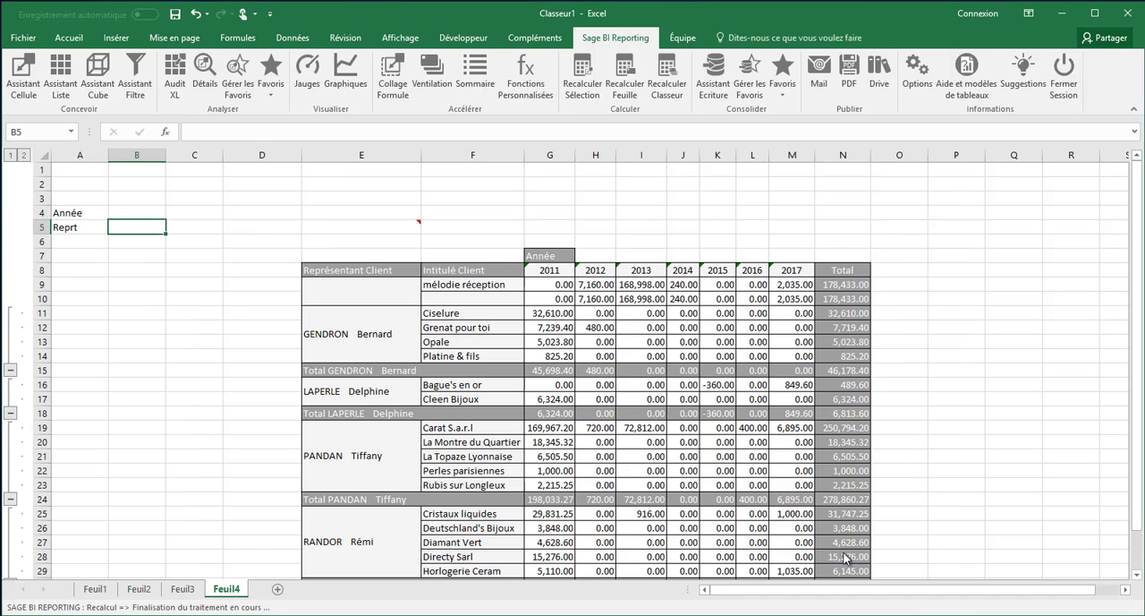
Set the Année filter in B4 to the range from 2016 to 2017
double_click(109, 214)
left_click(334, 382)
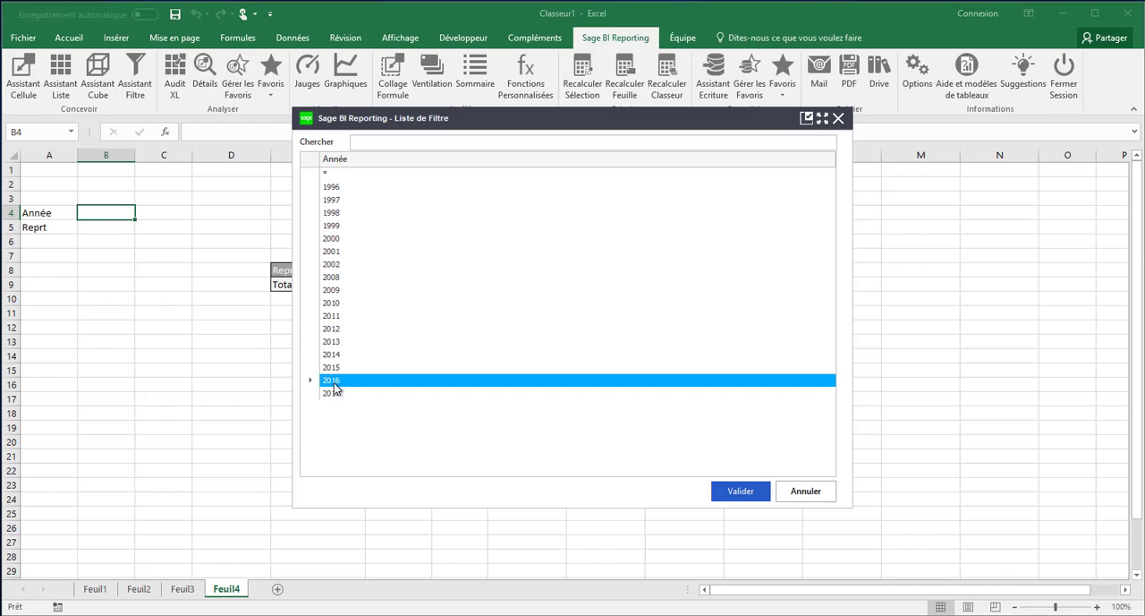
left_click(341, 394, "ctrl")
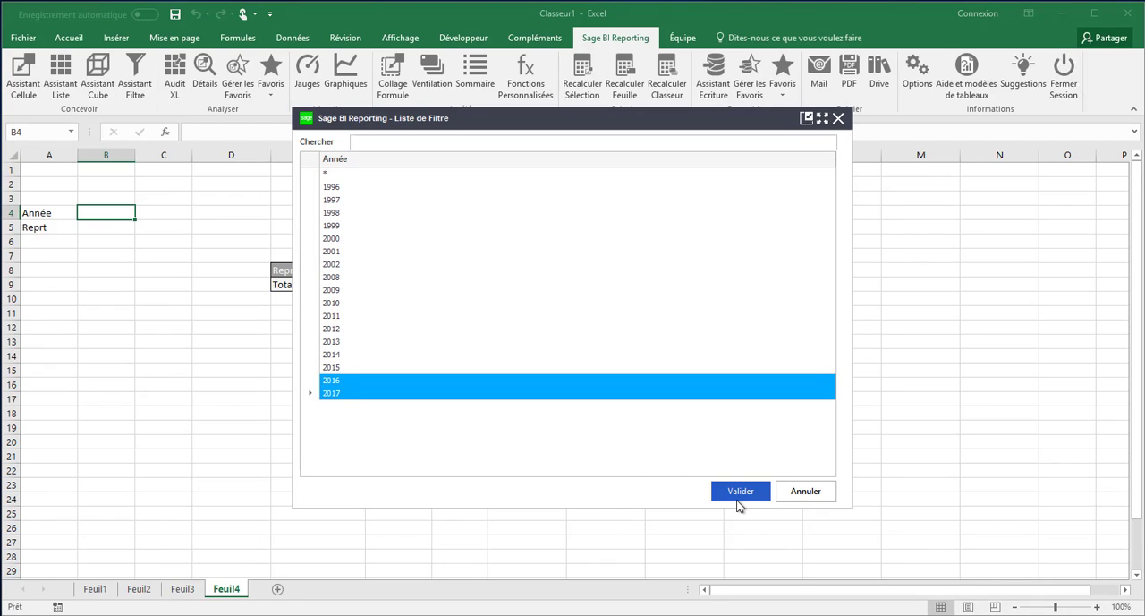
left_click(741, 491)
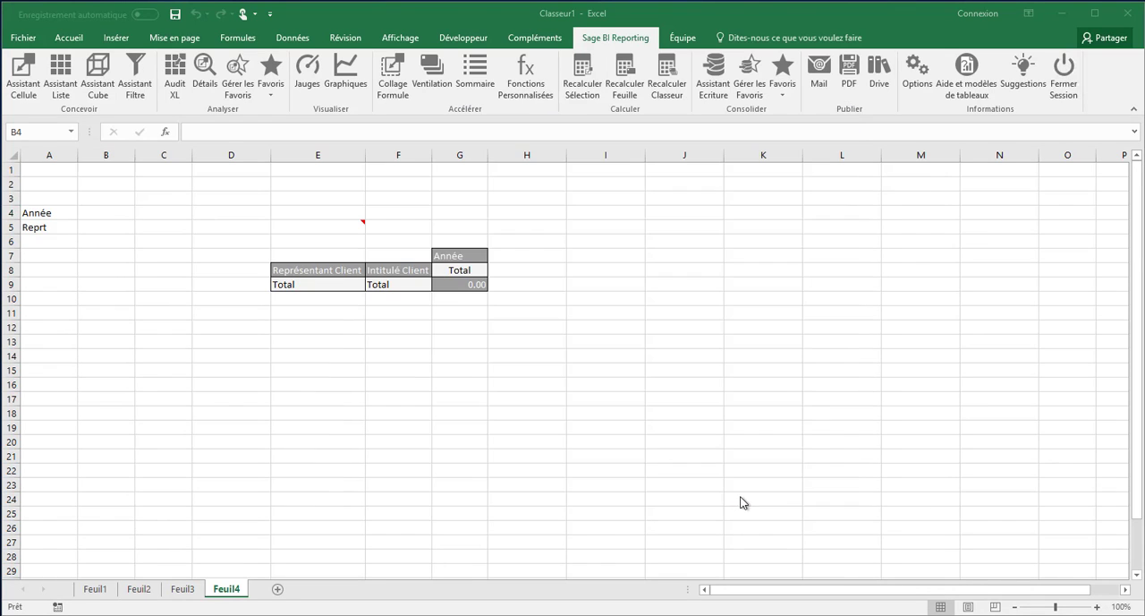
Set the representative filter in B5 to the range of consecutive names from GENDRON to RANDOR in the filter list
double_click(114, 228)
left_click(328, 316)
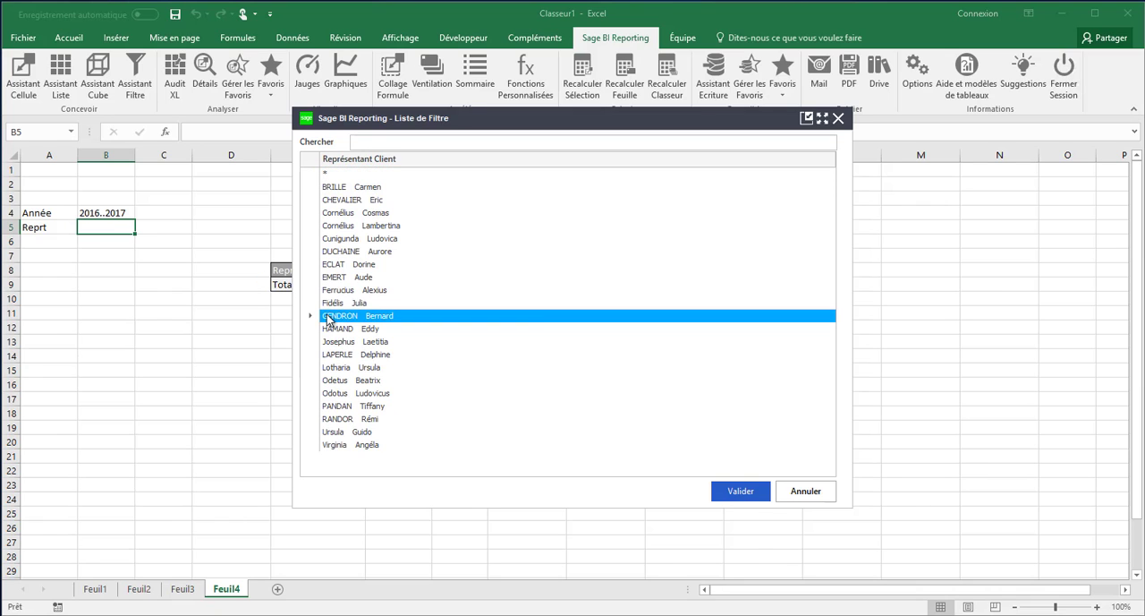
left_click(349, 418, "shift")
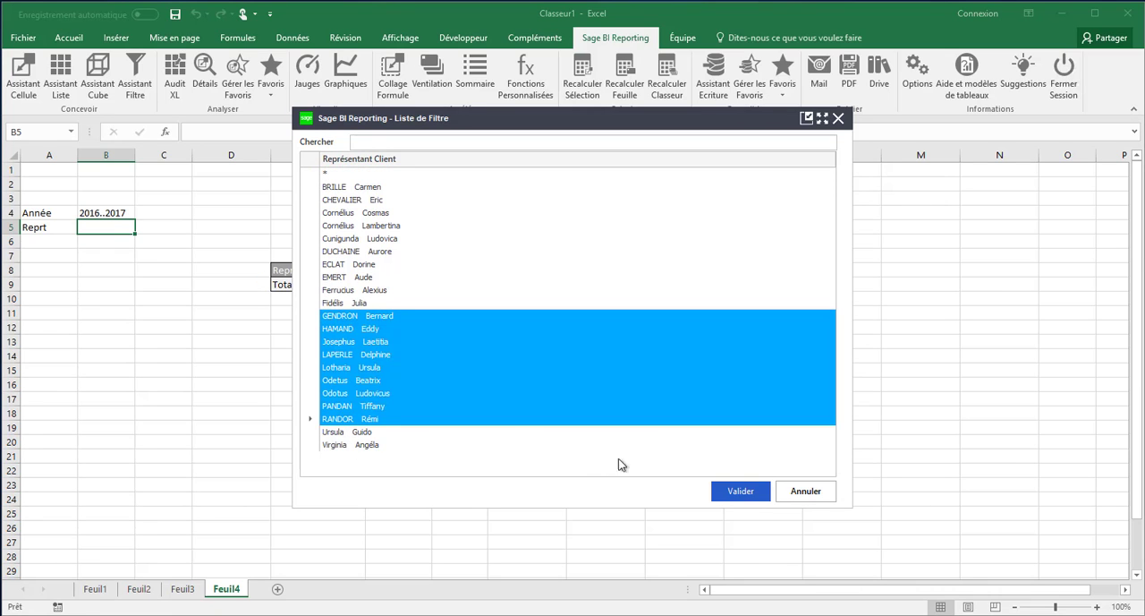
left_click(741, 492)
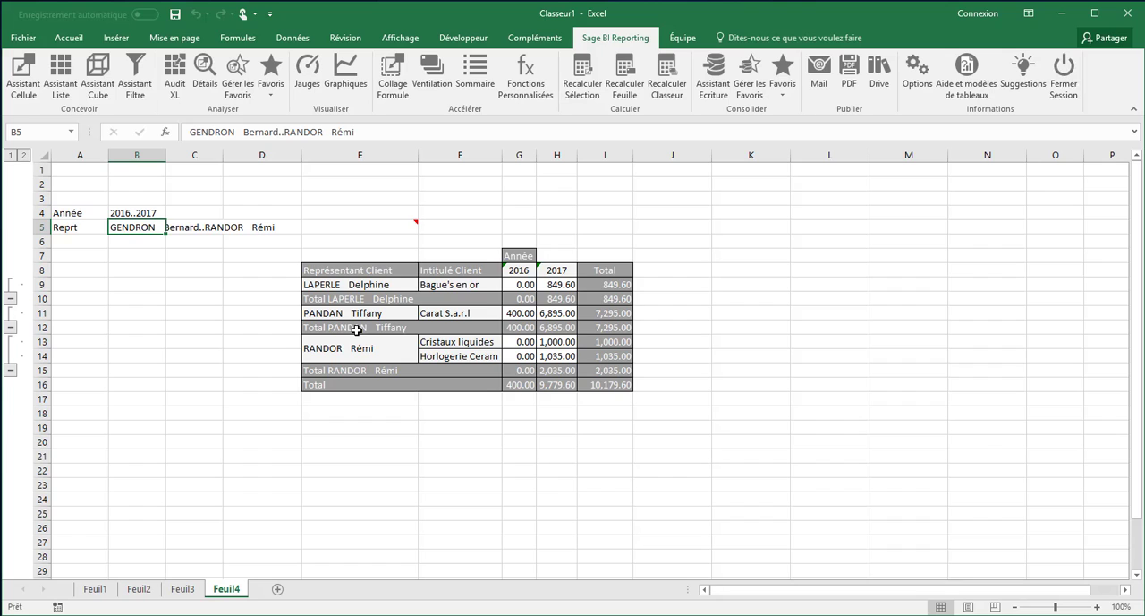
Reopen the cube definition, create a calculated axis named Variation and insert the CA HT brut amount into its formula
left_click(372, 251)
double_click(372, 226)
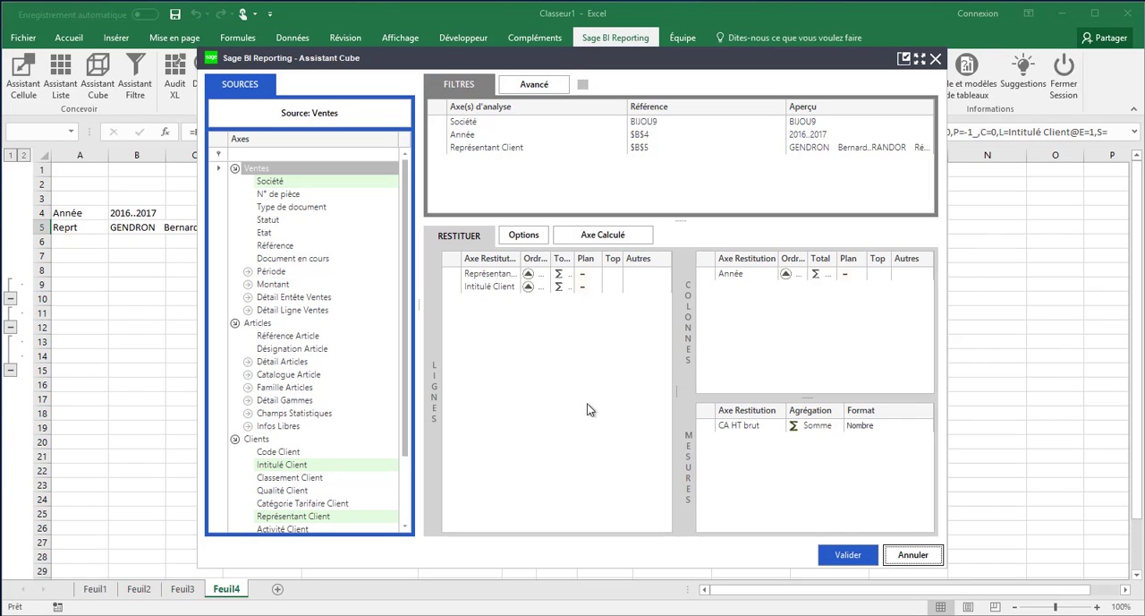
left_click(603, 234)
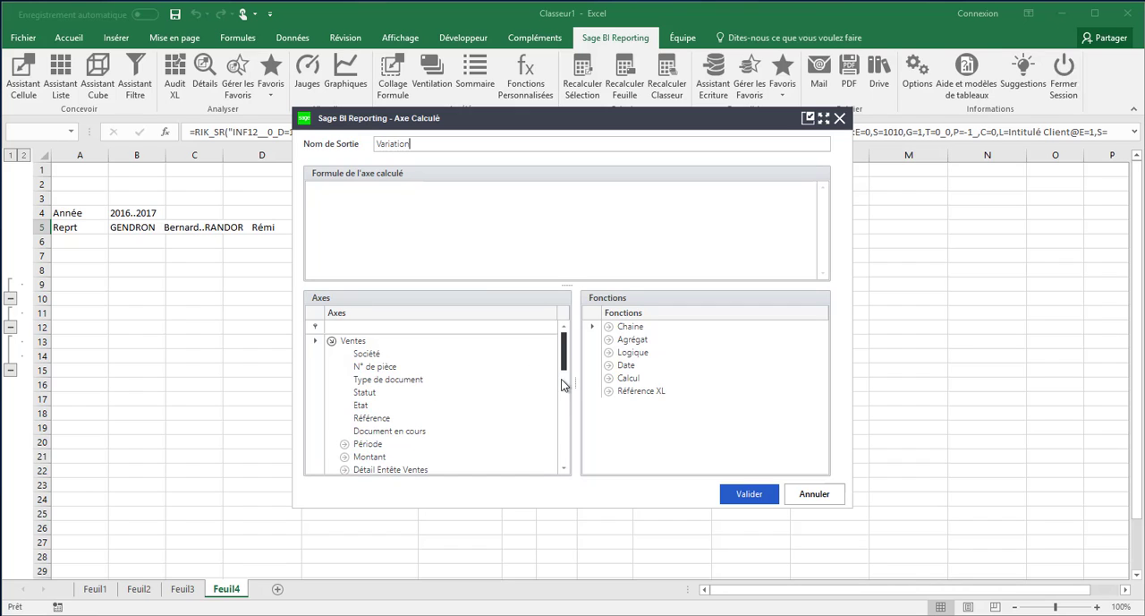
scroll(563, 385, "down", 2)
left_click(344, 393)
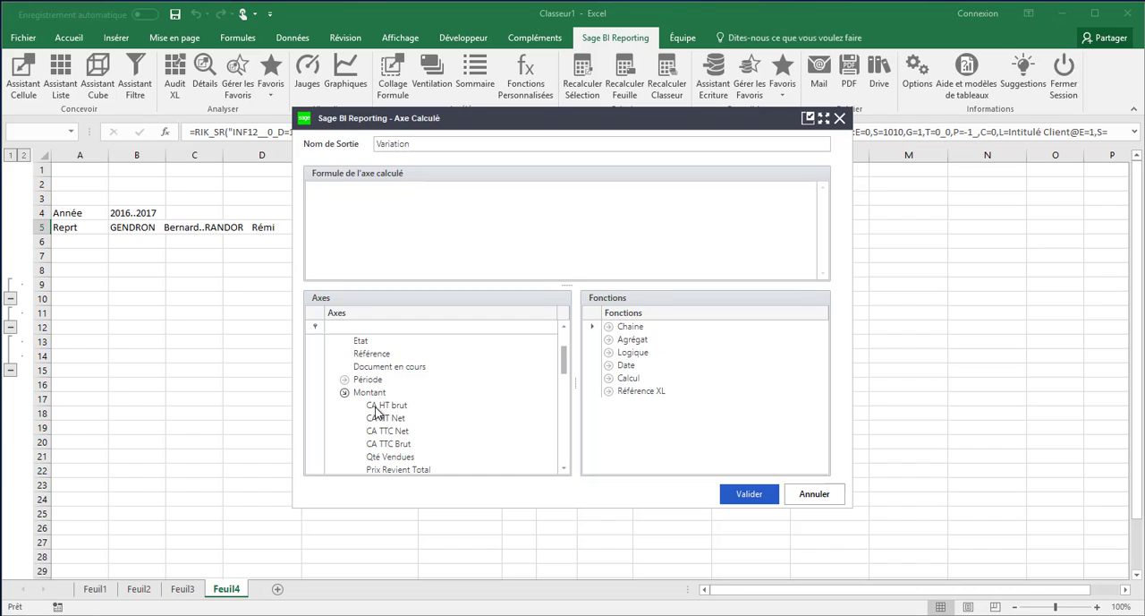
left_click_drag(377, 409, 417, 255)
left_click_drag(354, 204, 358, 207)
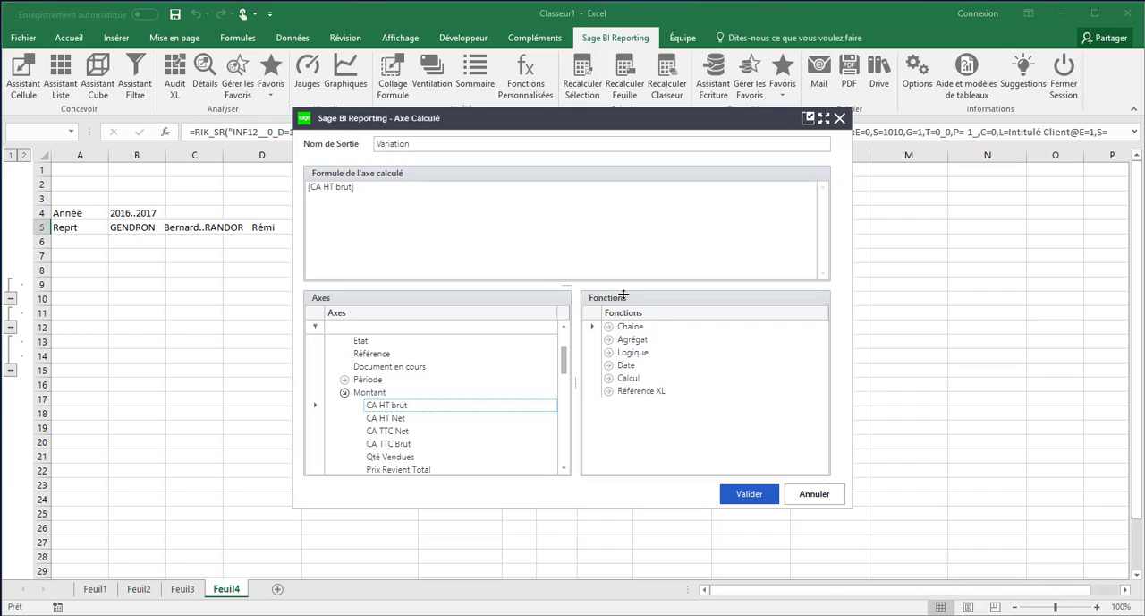
Examine the functions available for the calculated axis in the Chaine, Agrégat and Date categories
left_click(594, 330)
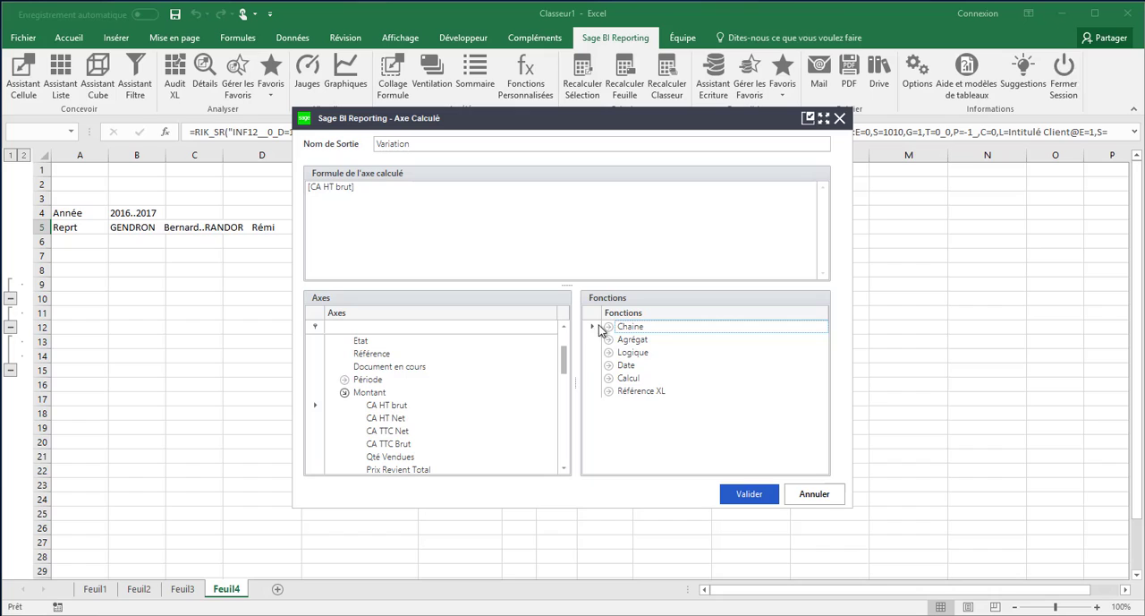
left_click(608, 327)
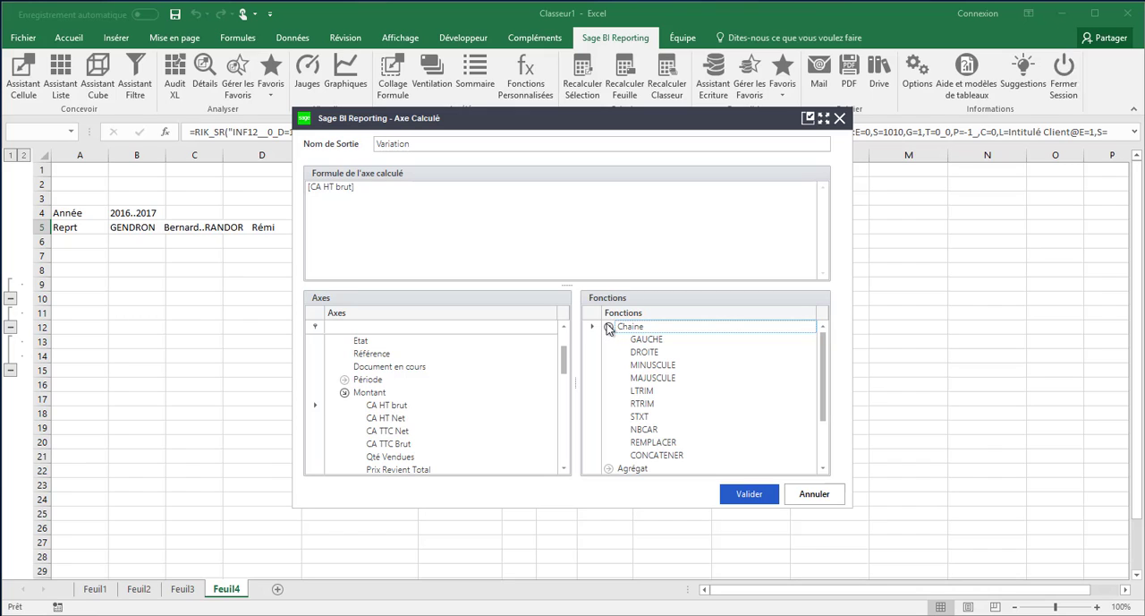
left_click(608, 328)
left_click(608, 340)
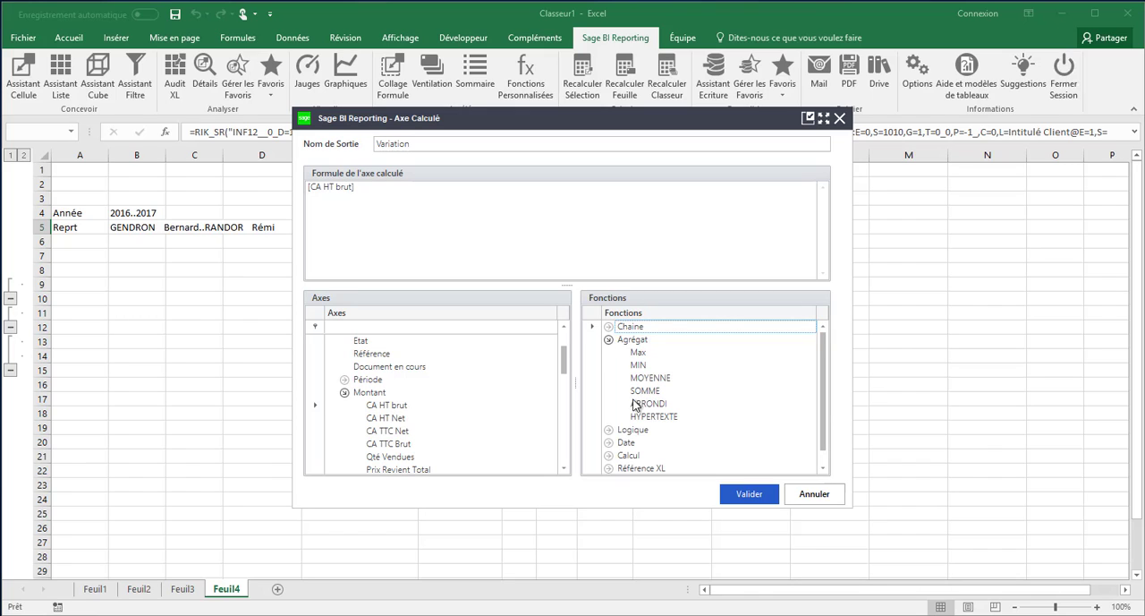
left_click(608, 443)
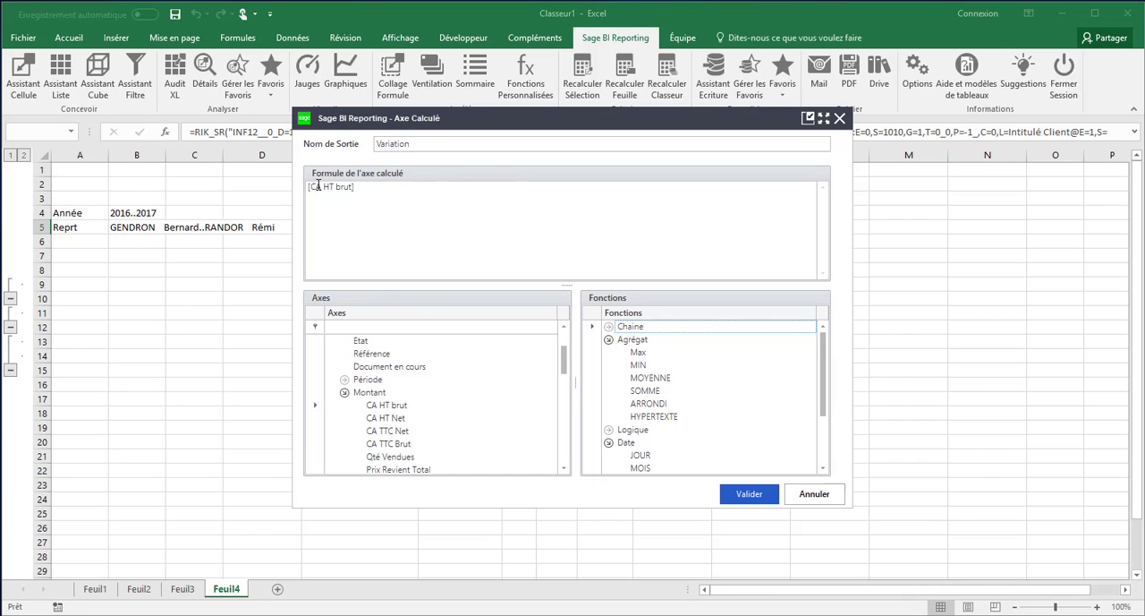
Validate the Variation axis, move it from the rows to the measures and set its aggregation to Différence en valeur
left_click(727, 498)
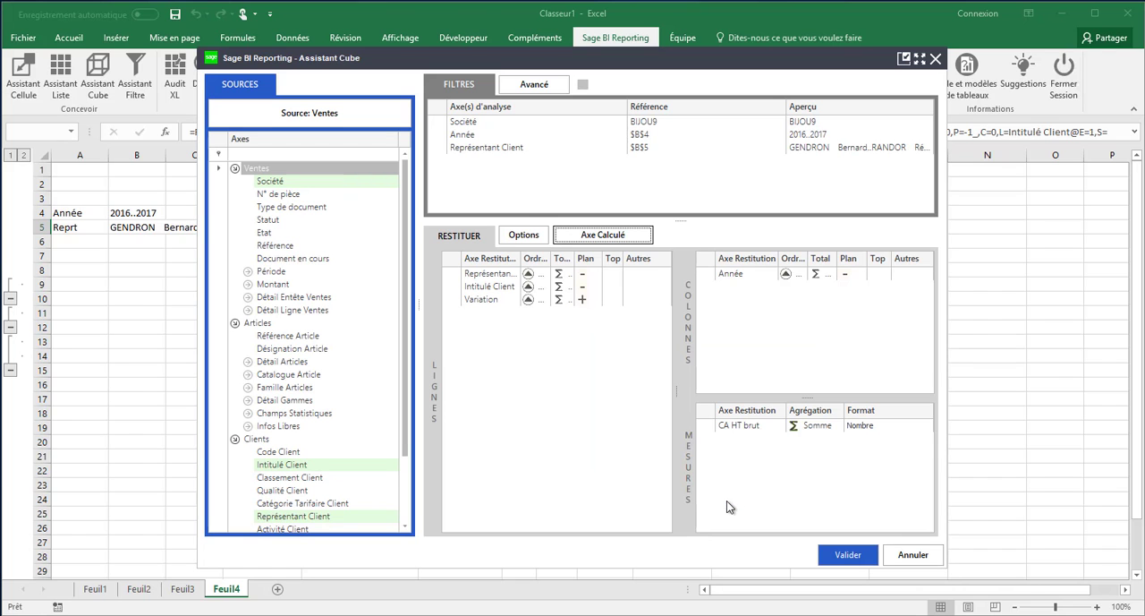
left_click_drag(469, 305, 726, 438)
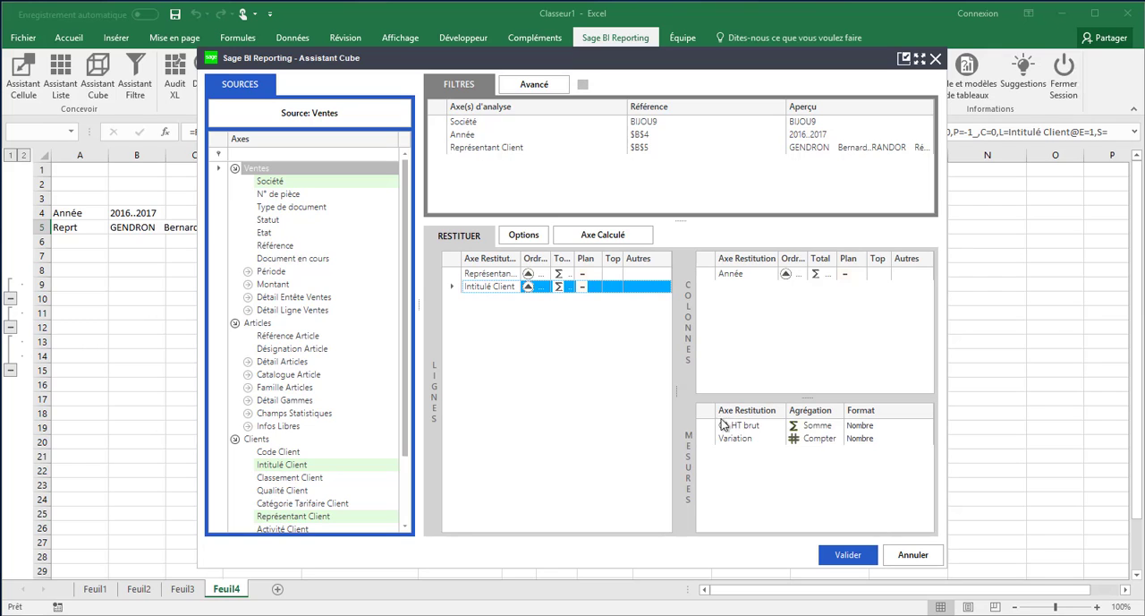
left_click(829, 440)
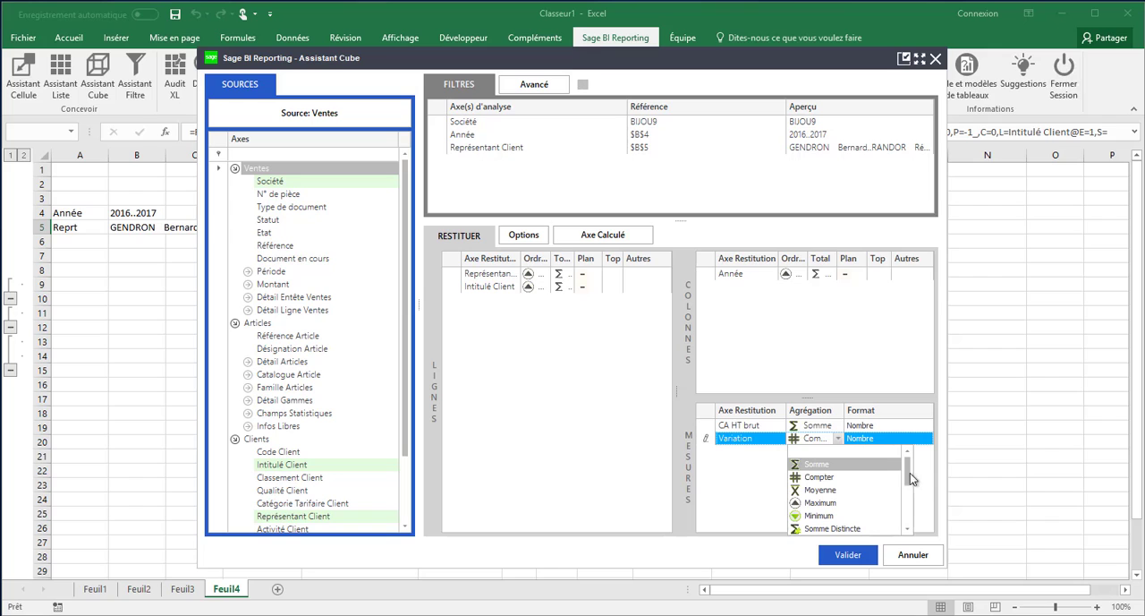
left_click_drag(911, 477, 910, 515)
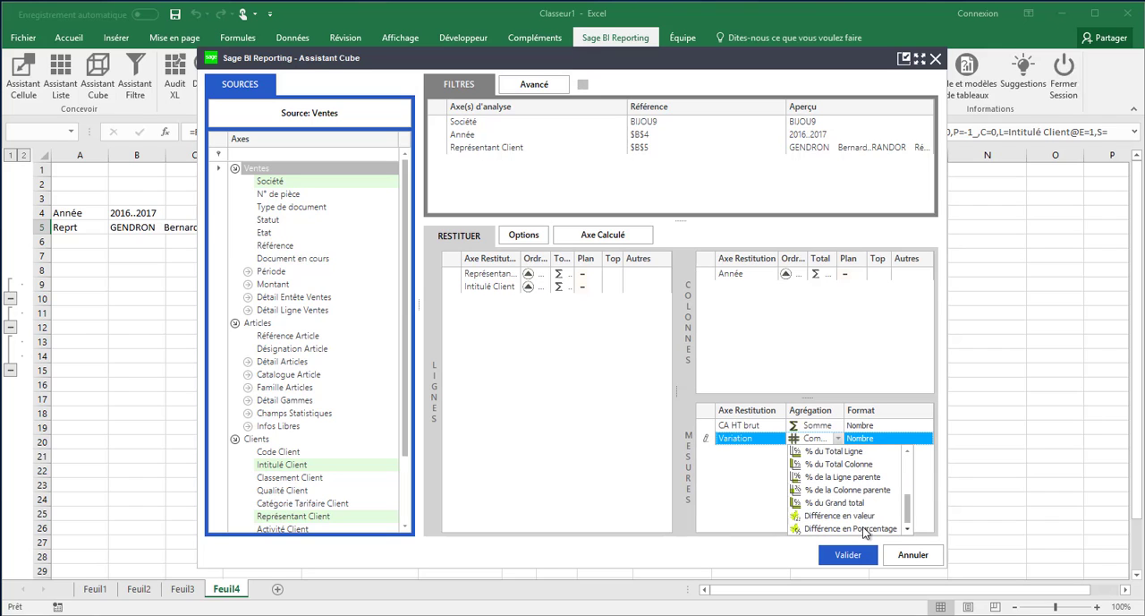
left_click(846, 516)
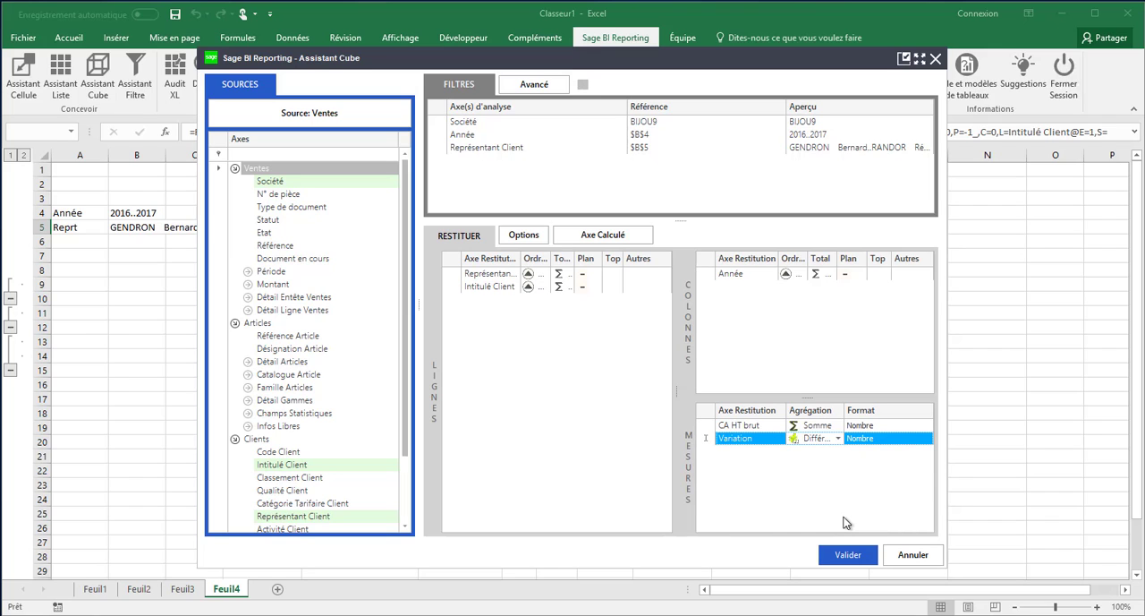
Sort the Année column axis in descending order, generate the cube and select the 2017 grand total of CA HT brut
left_click(787, 274)
left_click(795, 300)
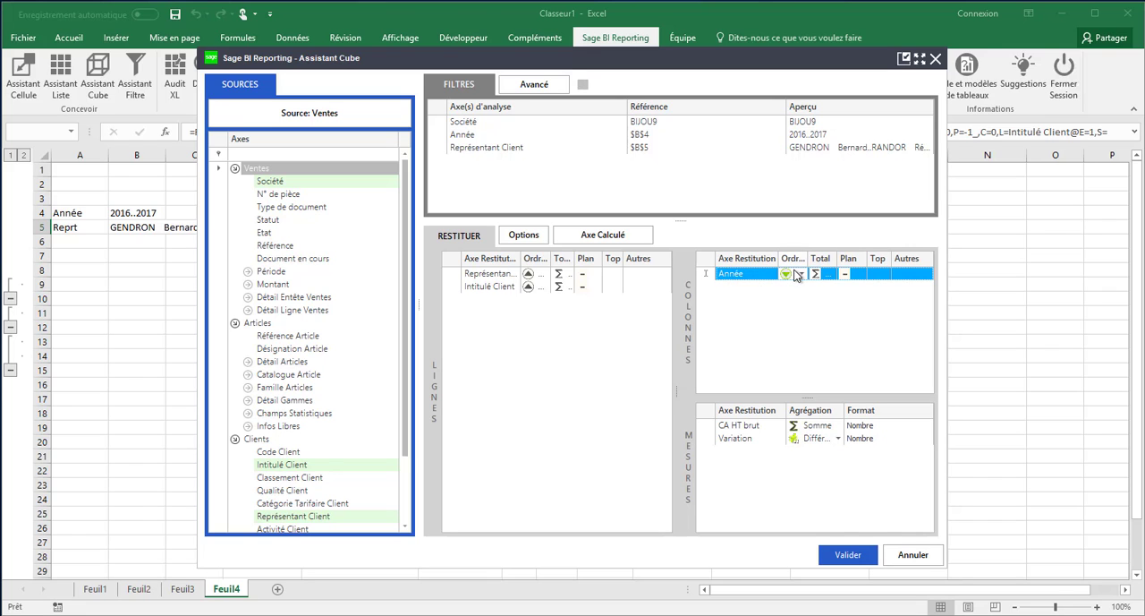
left_click(848, 555)
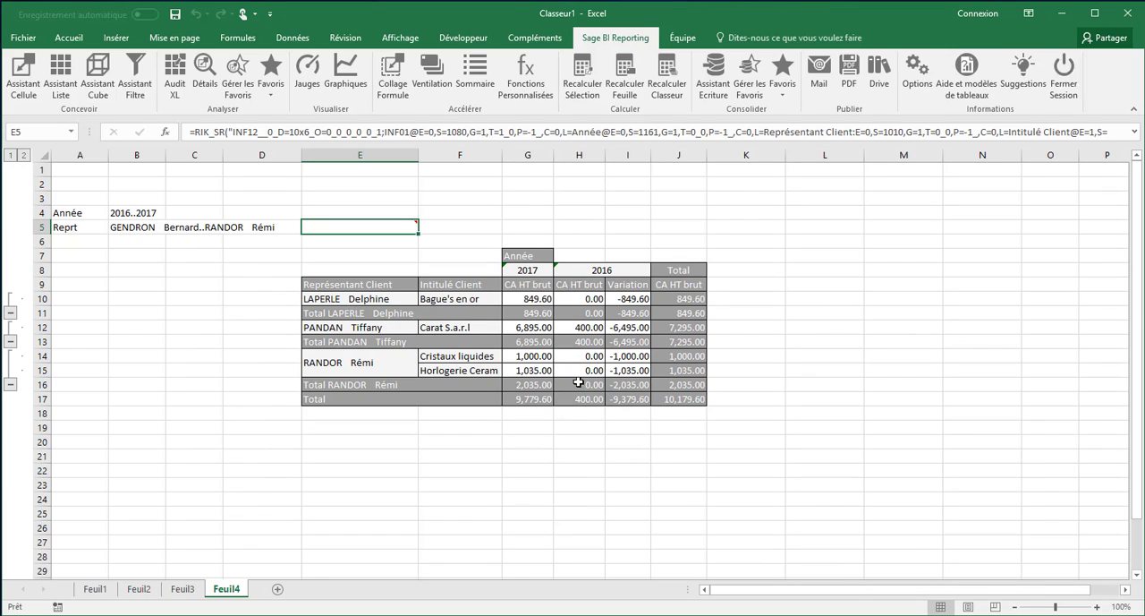
left_click(525, 400)
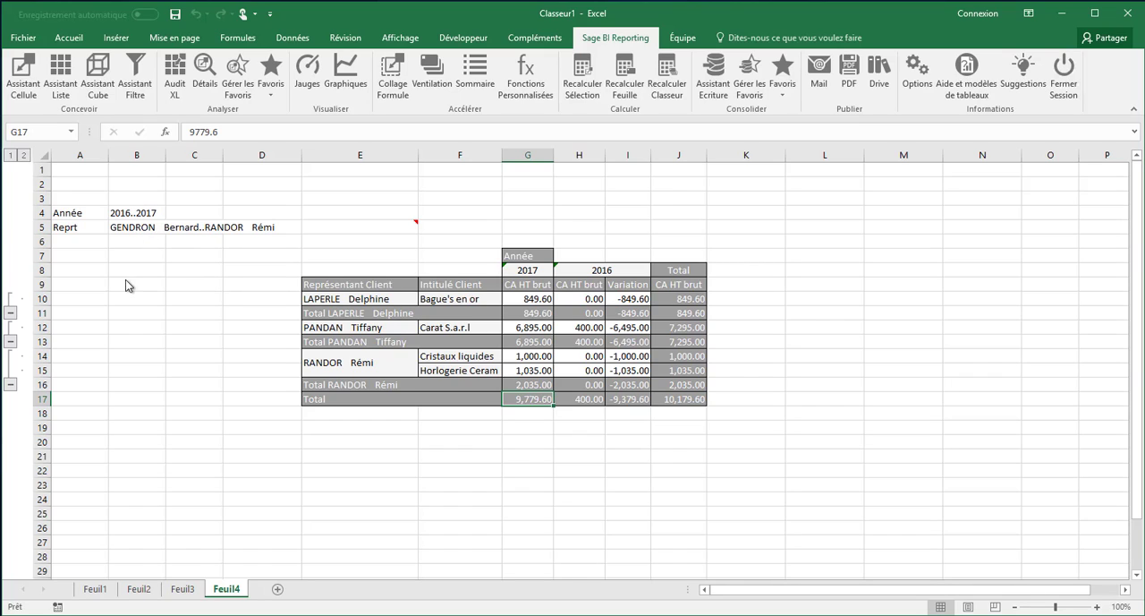
Split the cube sheet by year using Ventilation on the Année filter in B4, and view the 2016 and 2017 sheets
left_click(129, 216)
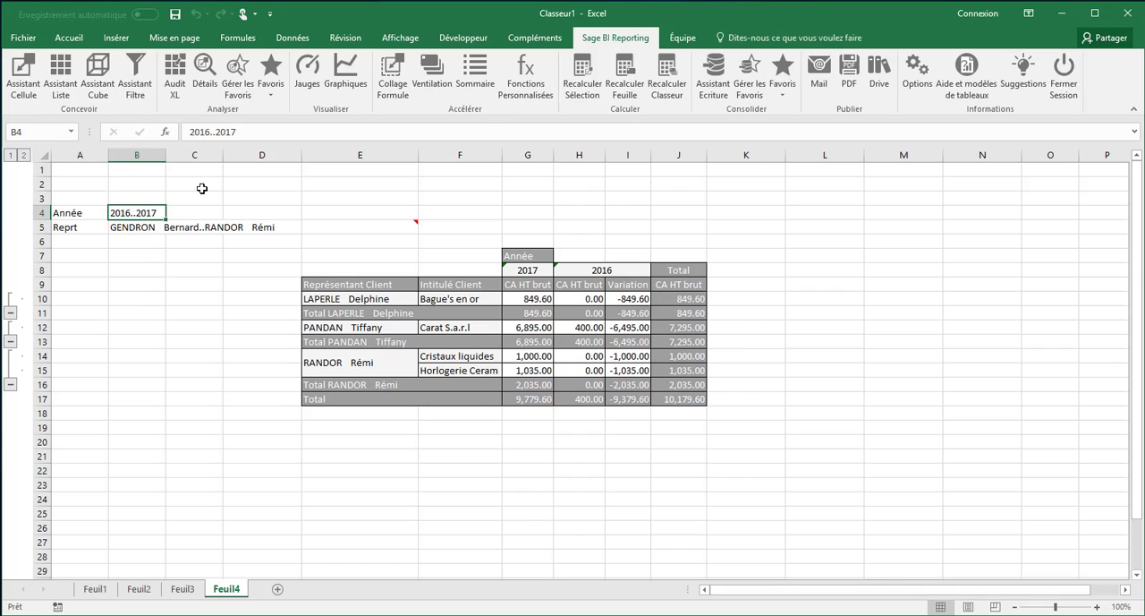
left_click(431, 77)
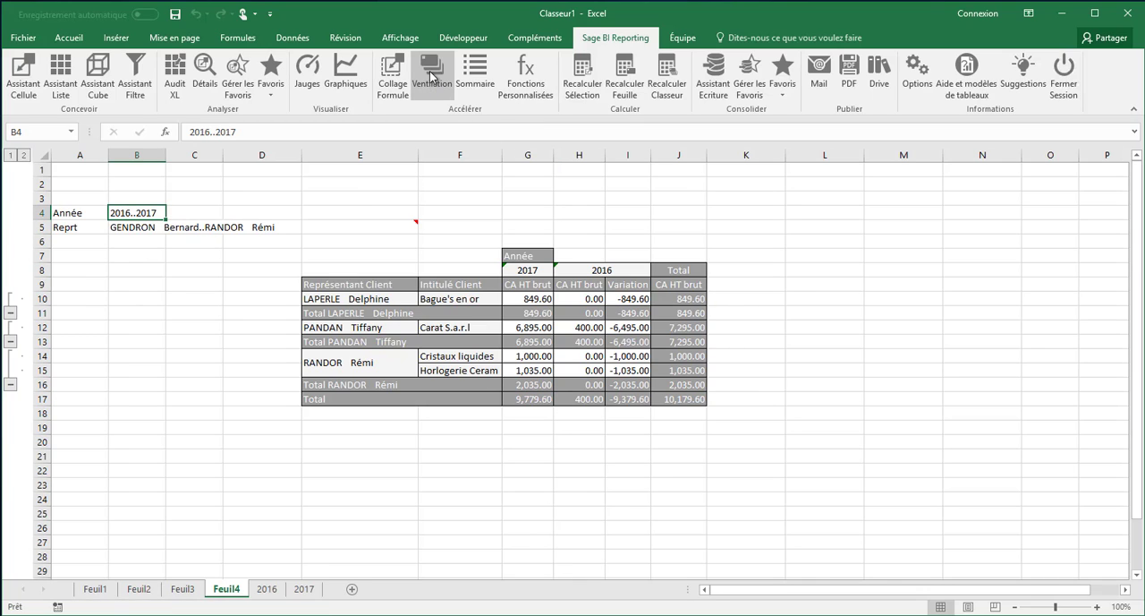
left_click(266, 589)
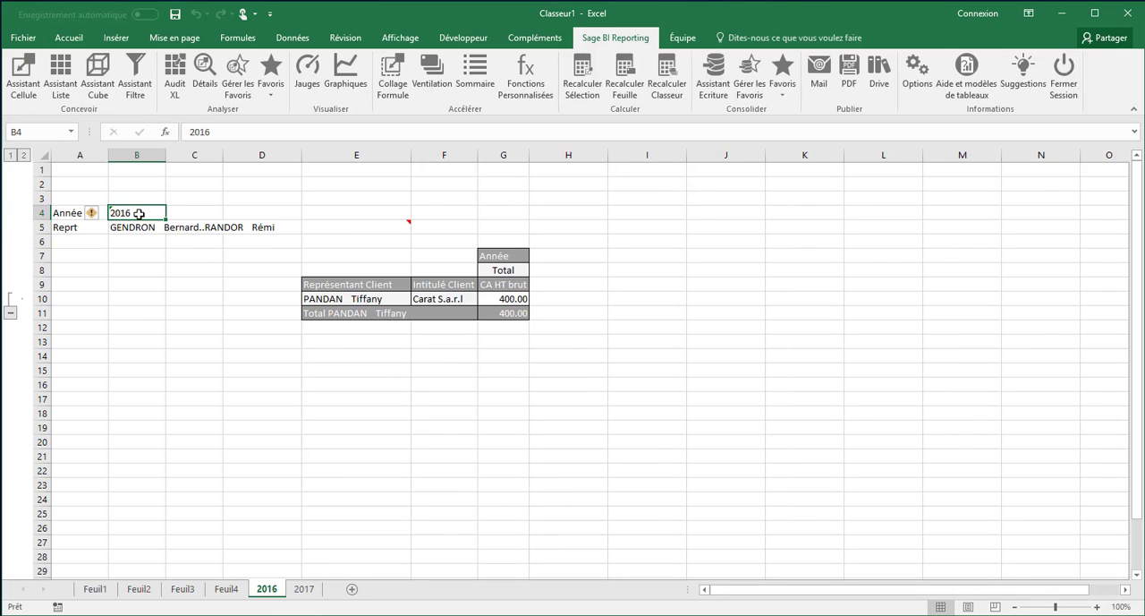
left_click(308, 594)
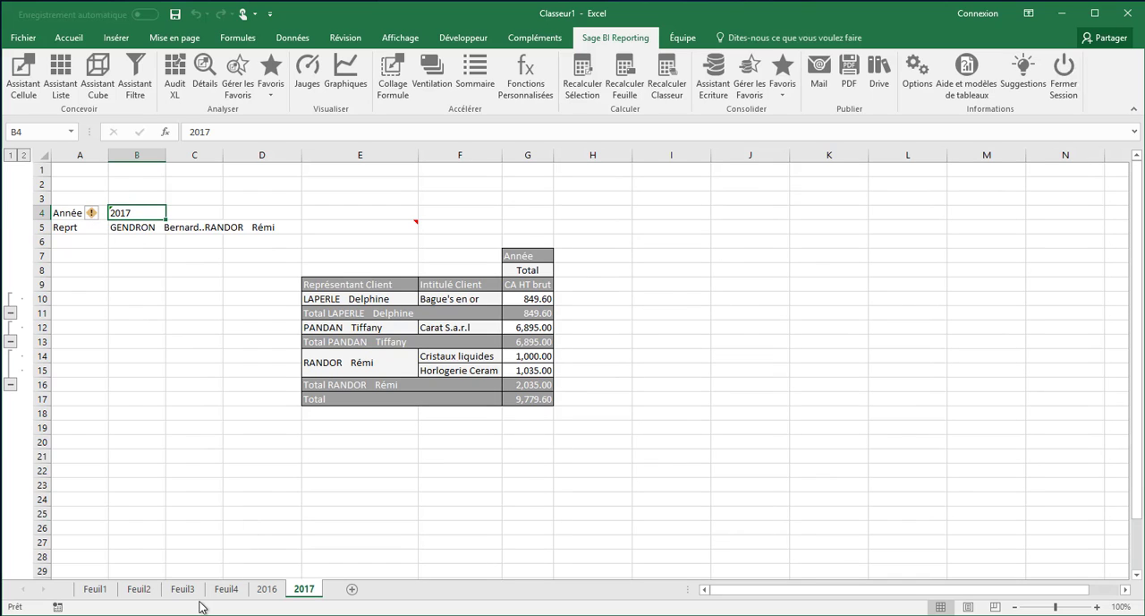
Split the Feuil4 cube by sales representative using Ventilation on the Reprt filter in B5, and look through the representatives' sheets
left_click(226, 594)
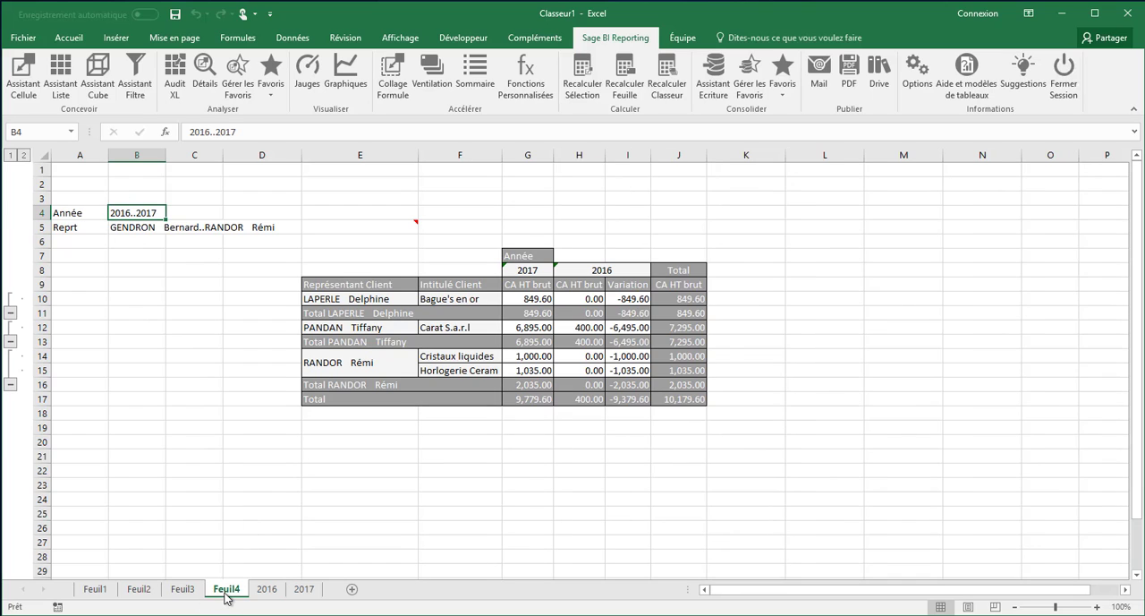
left_click(142, 229)
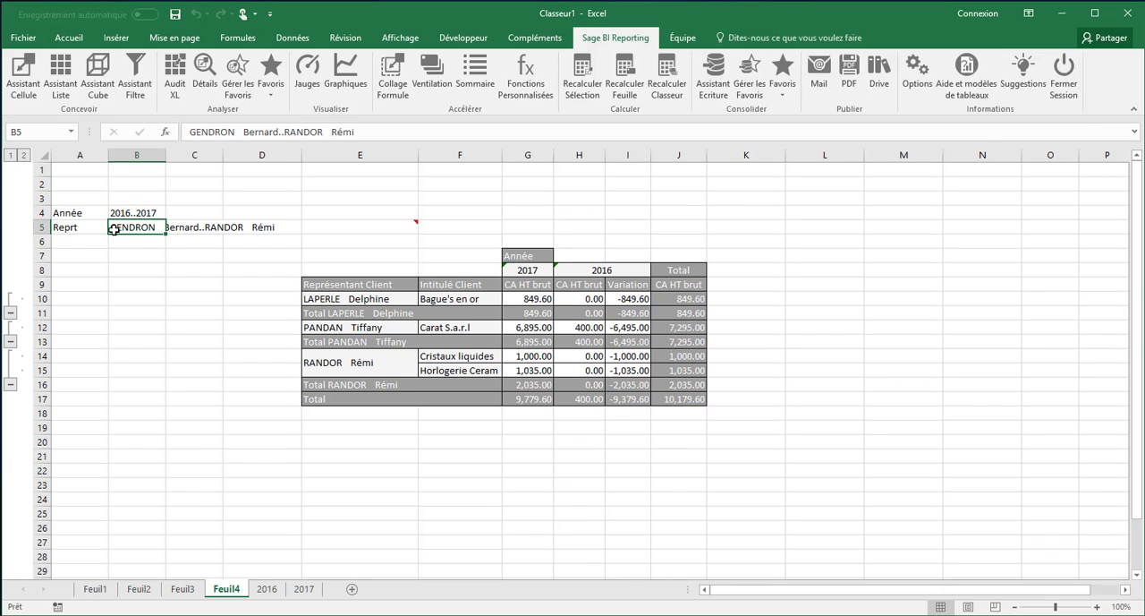
left_click(433, 81)
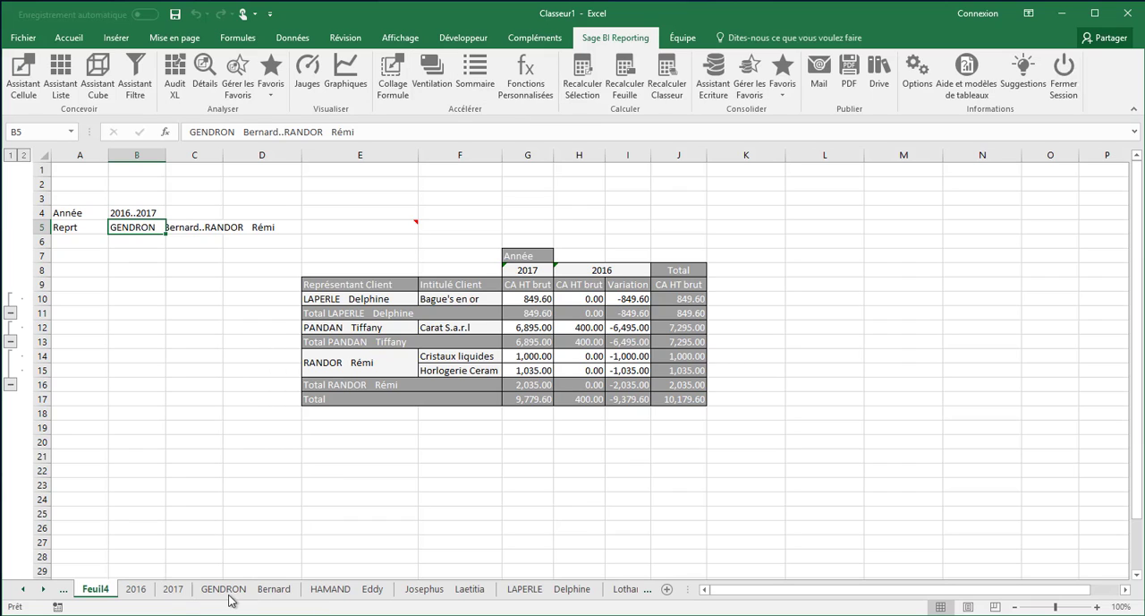
left_click(231, 594)
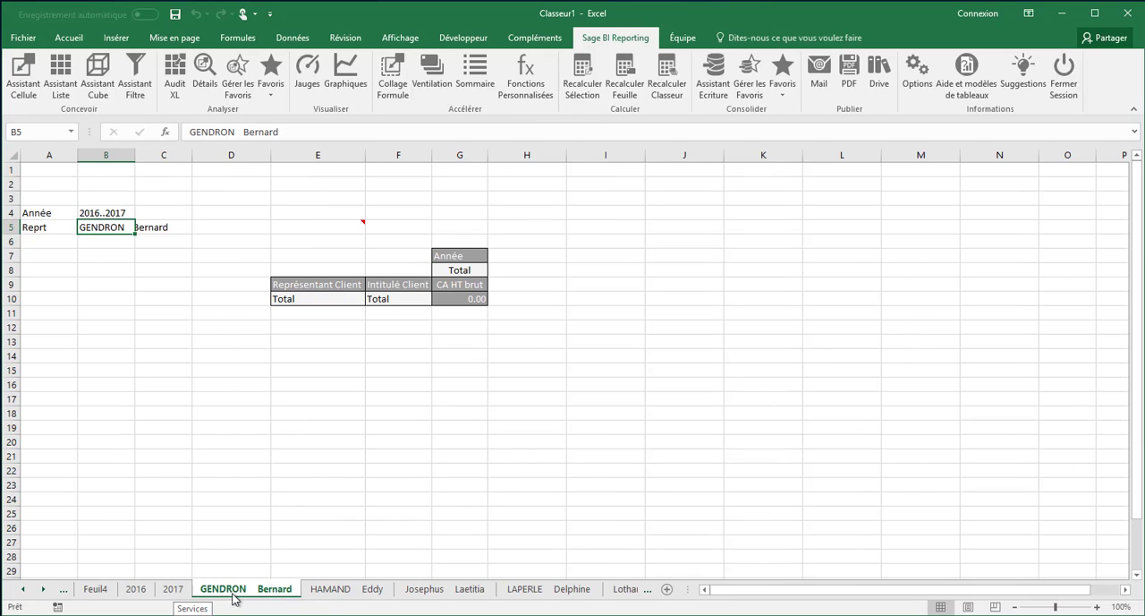
left_click(327, 598)
left_click(421, 596)
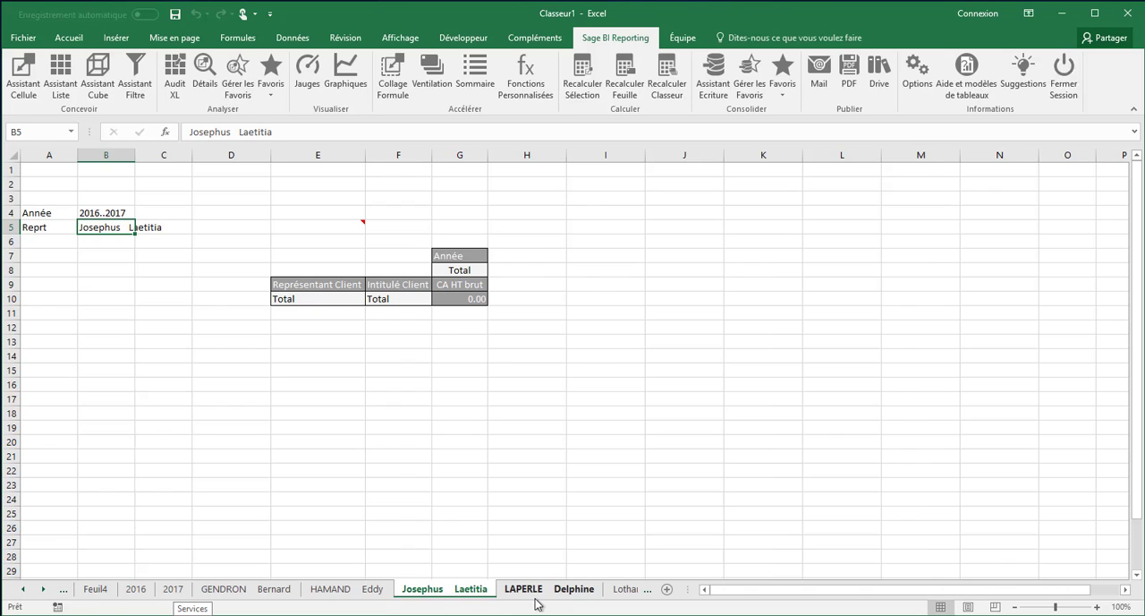
left_click(536, 597)
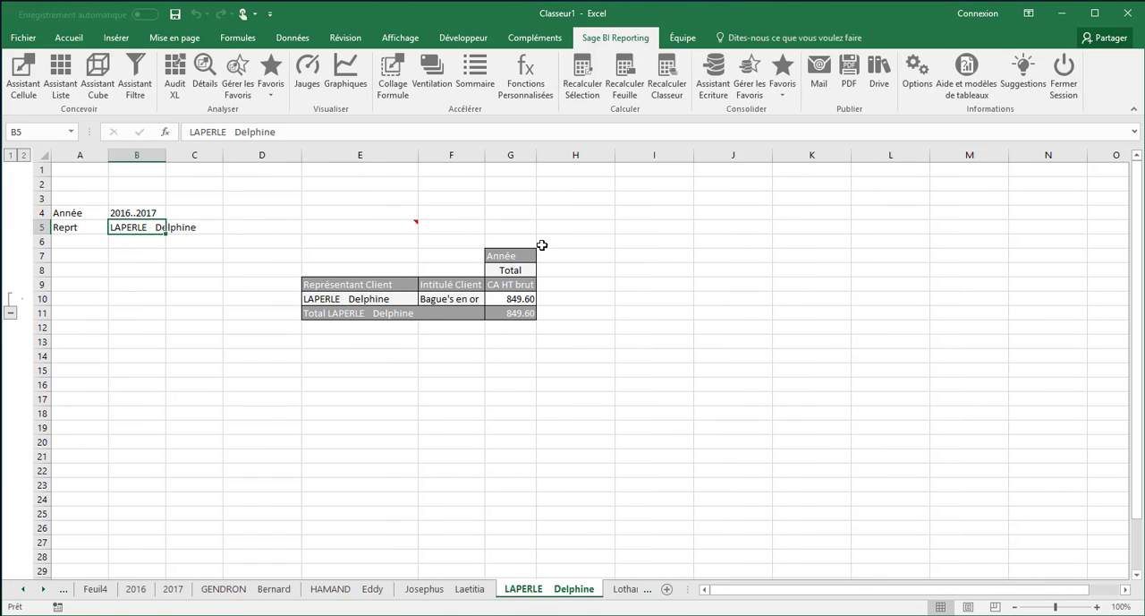
left_click(628, 594)
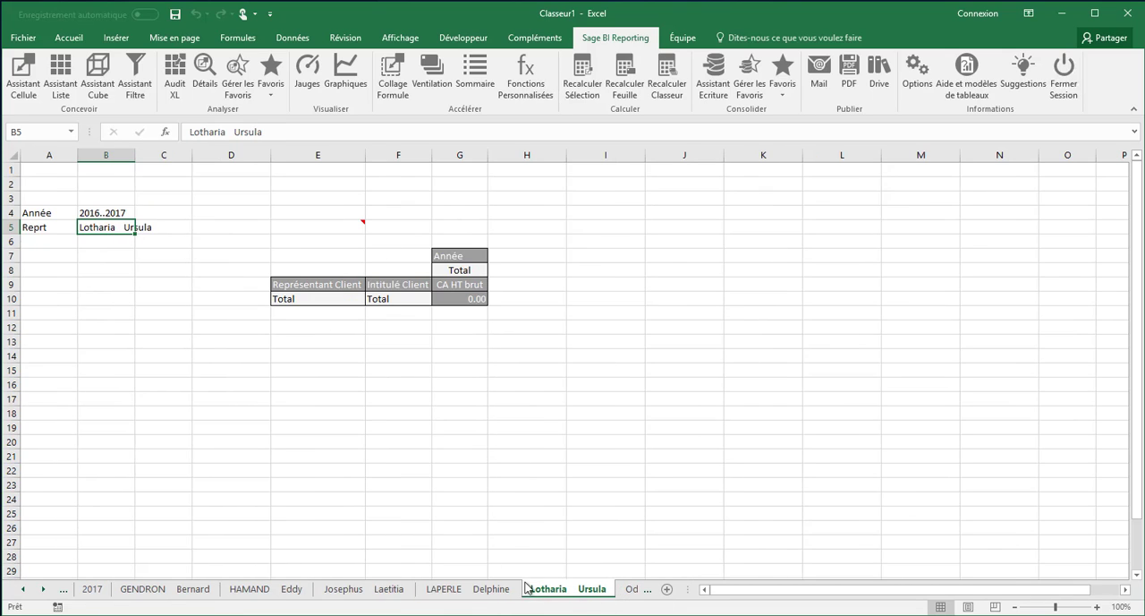
left_click(486, 588)
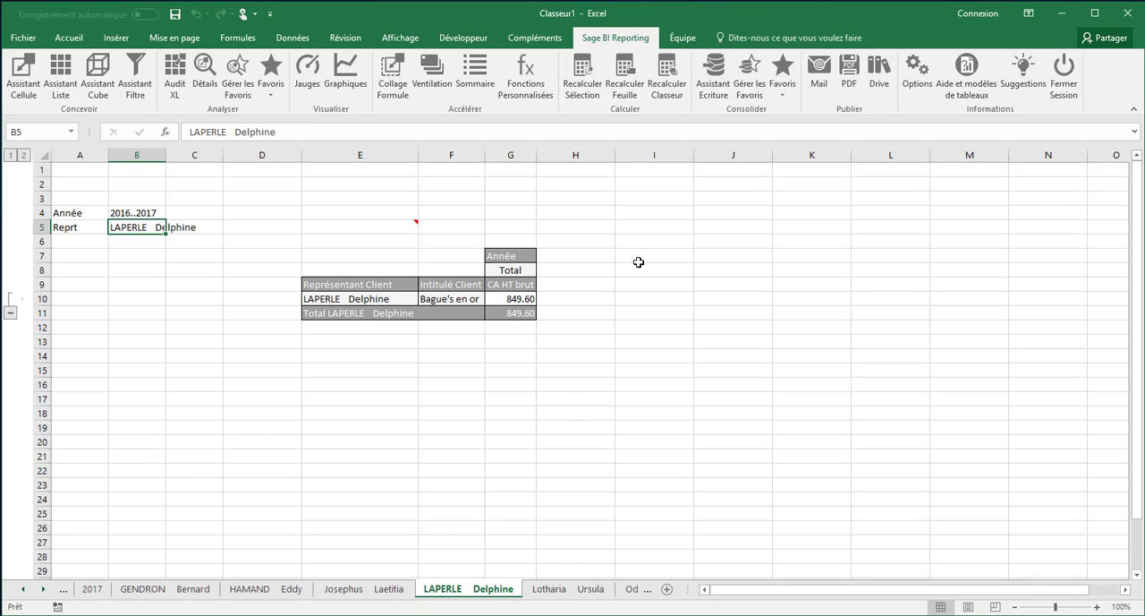
Close the Classeur1 workbook and open the Démo Sage BI Reporting workbook from the desktop
left_click(1125, 16)
left_click(577, 341)
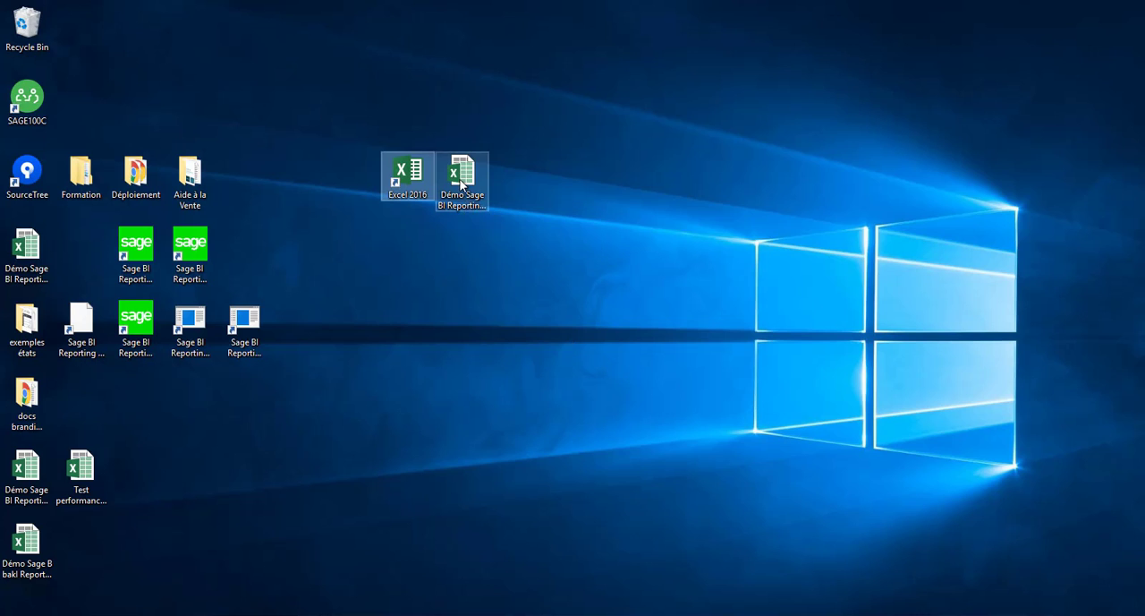
double_click(461, 184)
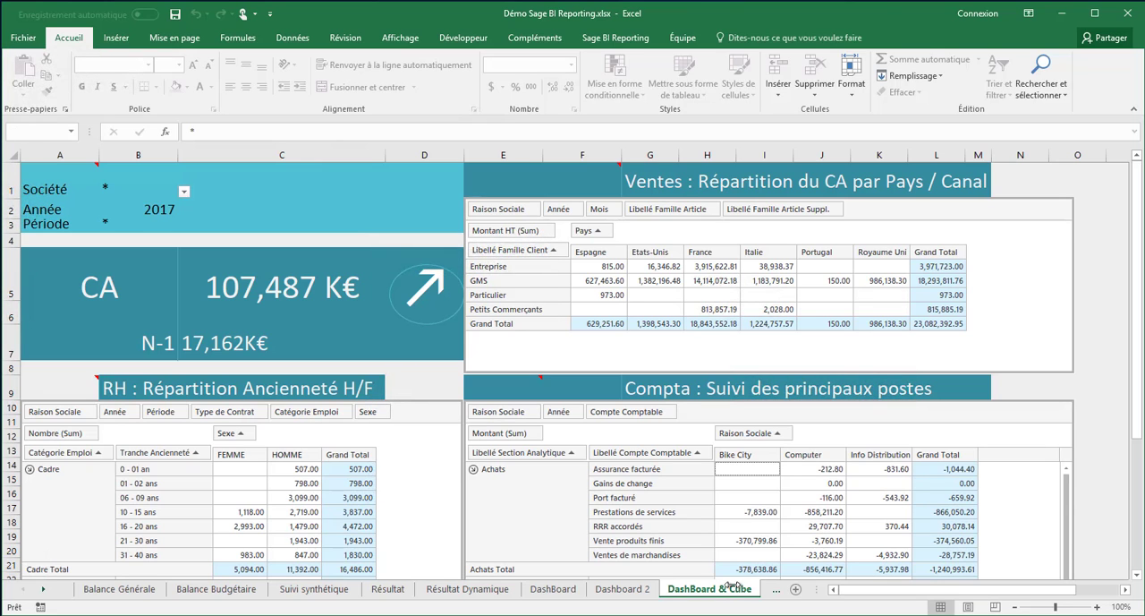
Show the Rapport Financier sheet, switch to Rapport Financier vide (2) and select the first Réalisé cell, D10
left_click(775, 590)
left_click(775, 592)
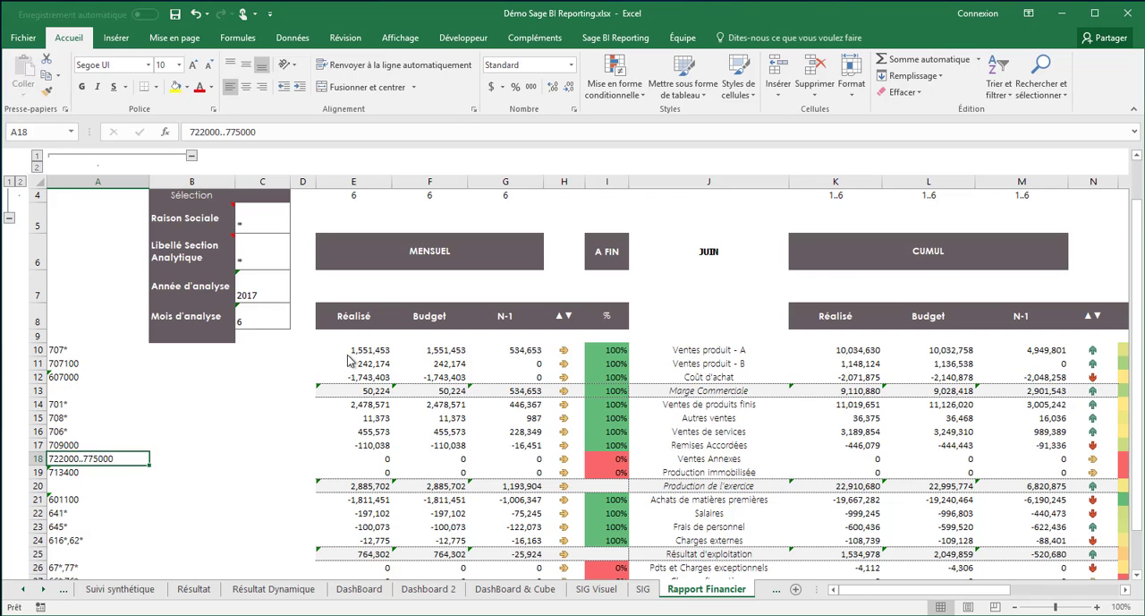
left_click(769, 589)
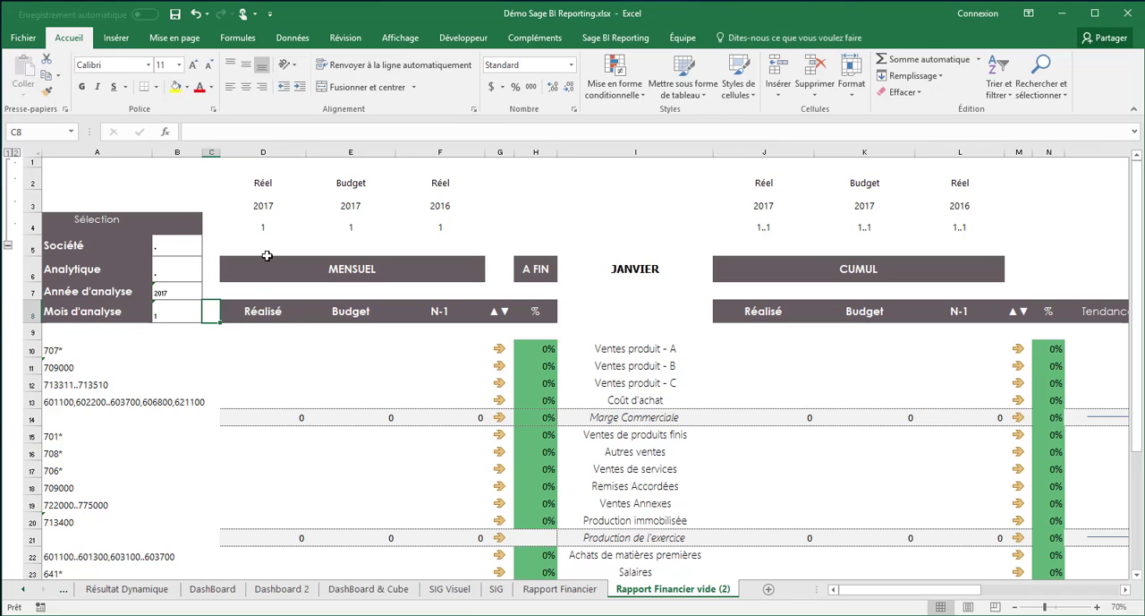
left_click(164, 314)
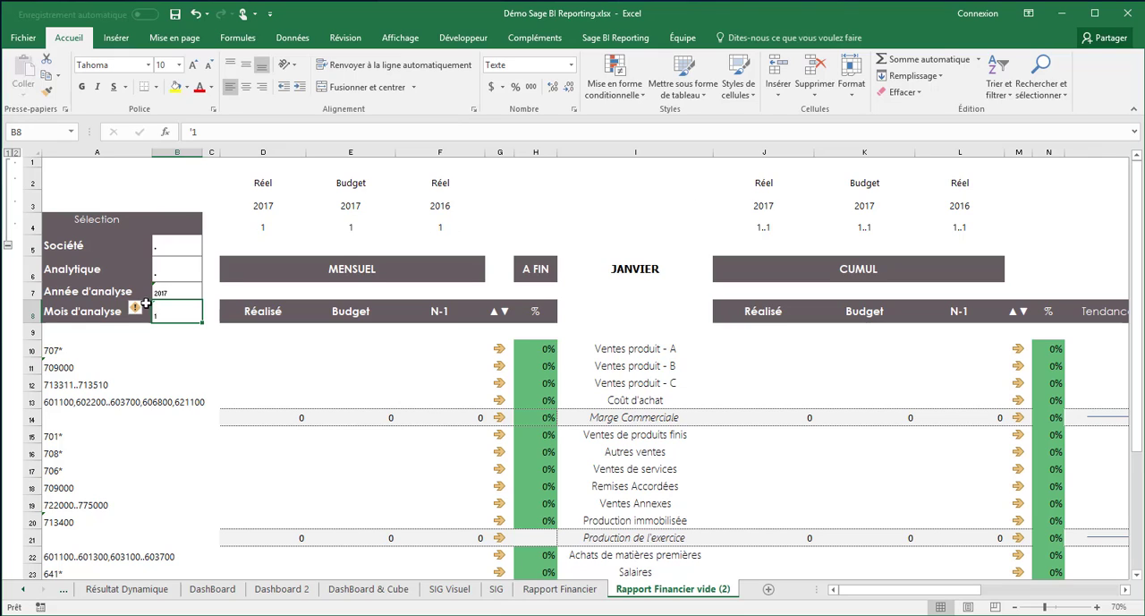
left_click(253, 354)
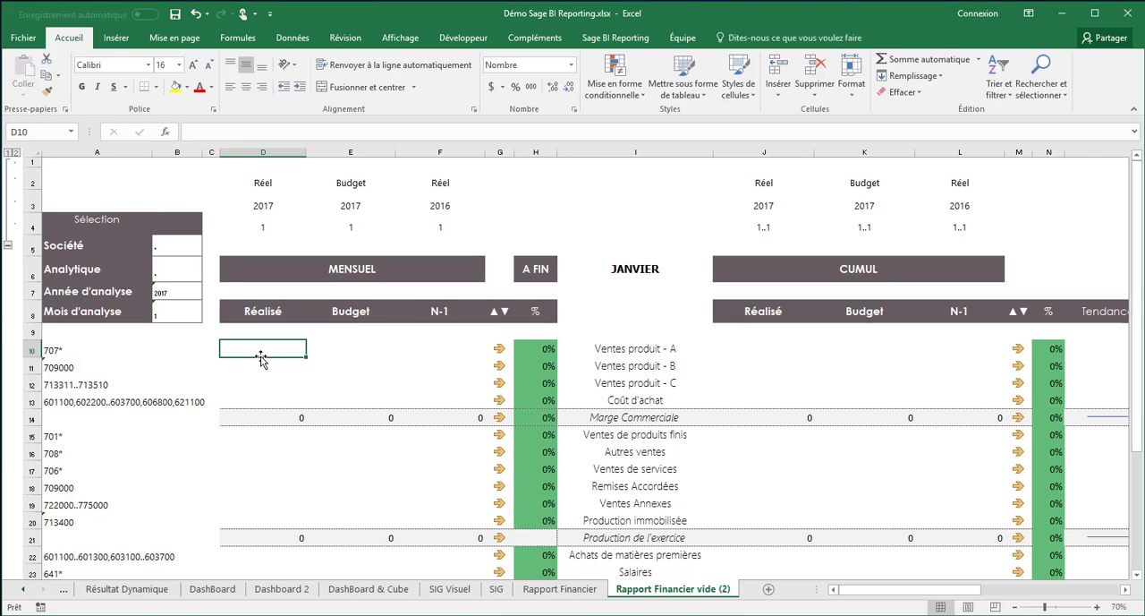
Sign in to the Sage BI Reporting session by entering the account password
left_click(614, 40)
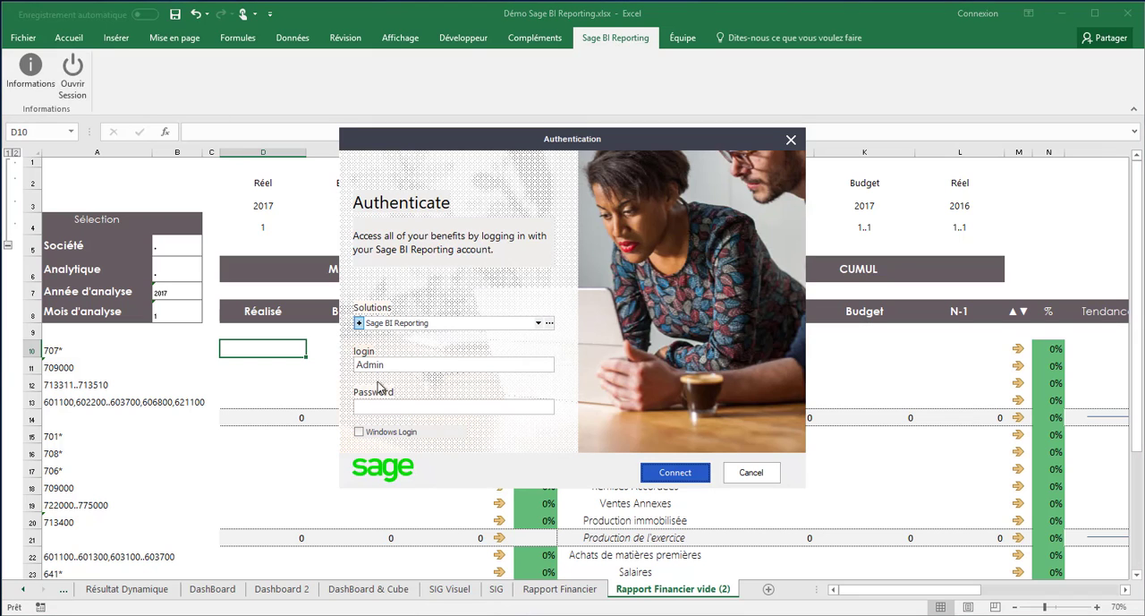
left_click(396, 405)
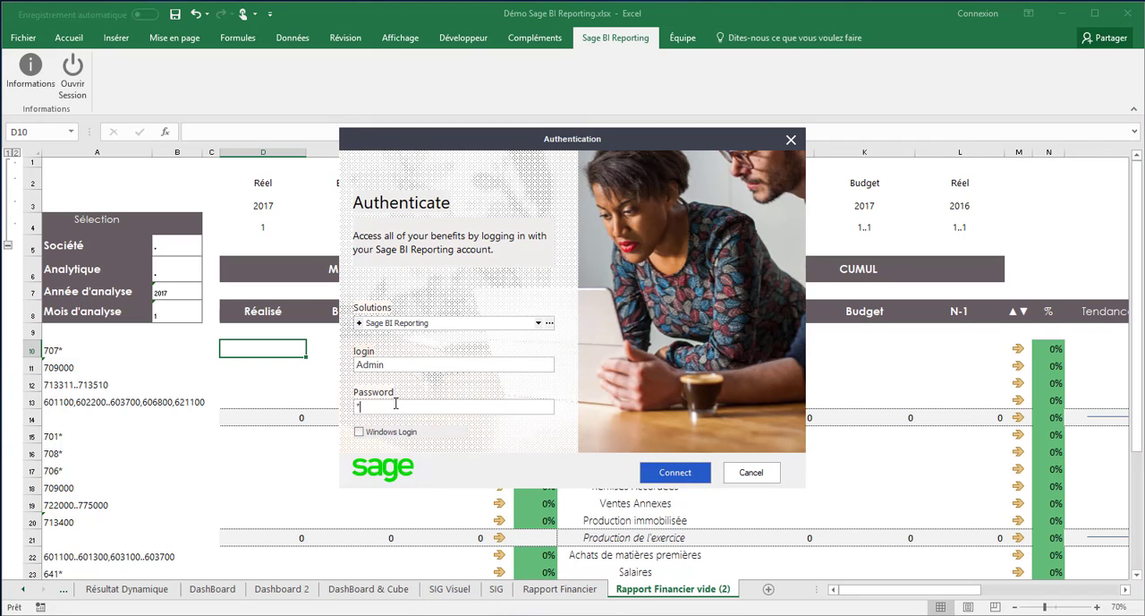
key("Return")
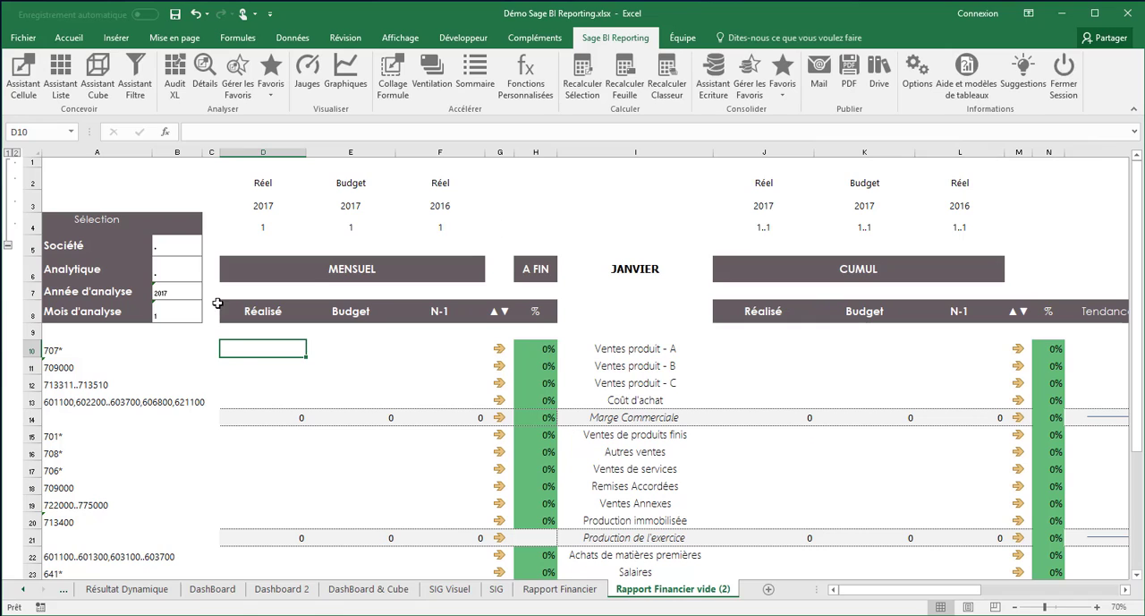
Start the Assistant Cellule for D10 and choose the Grand Livre Général model of Sage Comptabilité 100 as its source
left_click(16, 79)
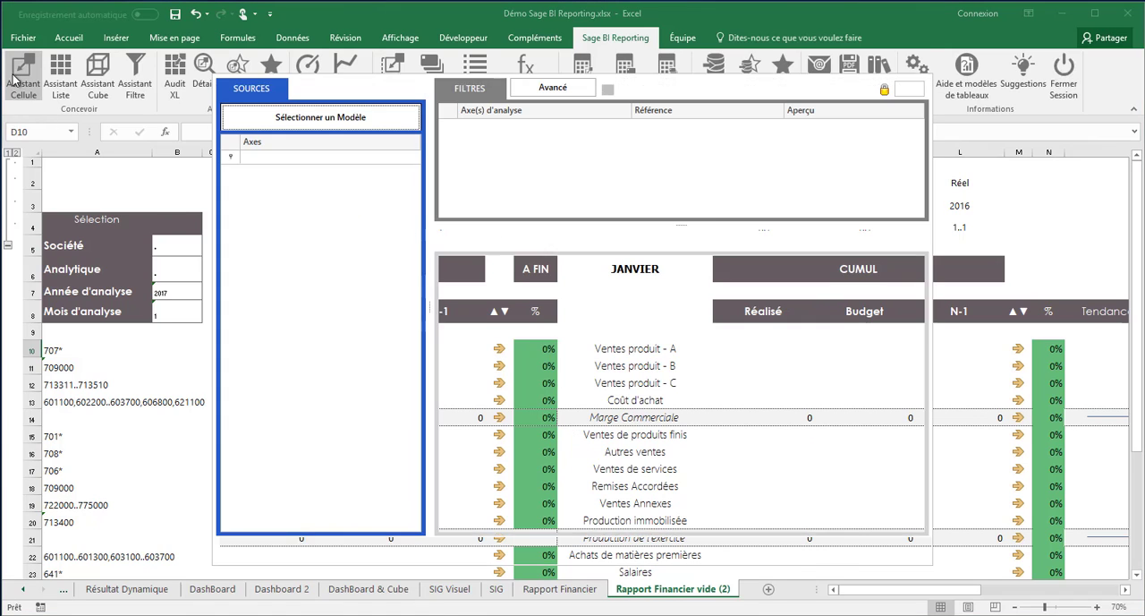
left_click(326, 125)
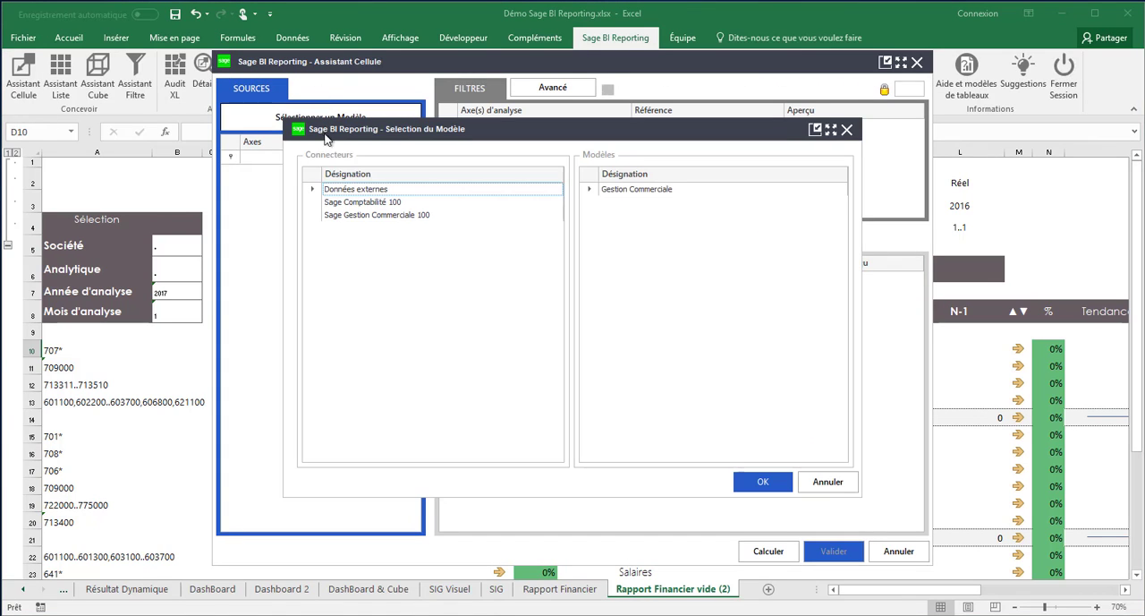
left_click(347, 206)
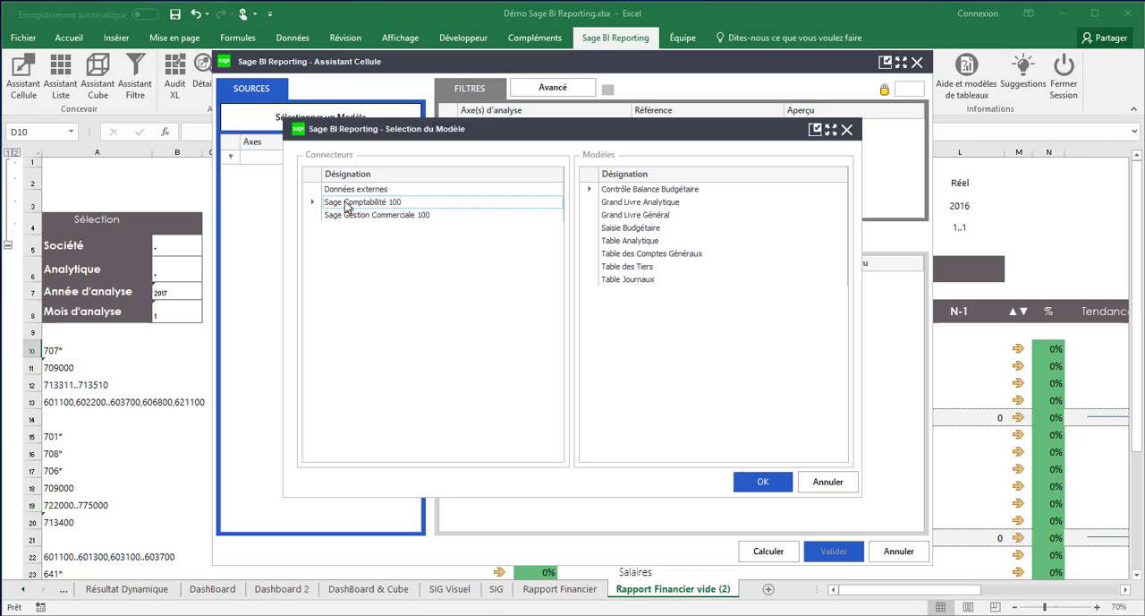
left_click(641, 219)
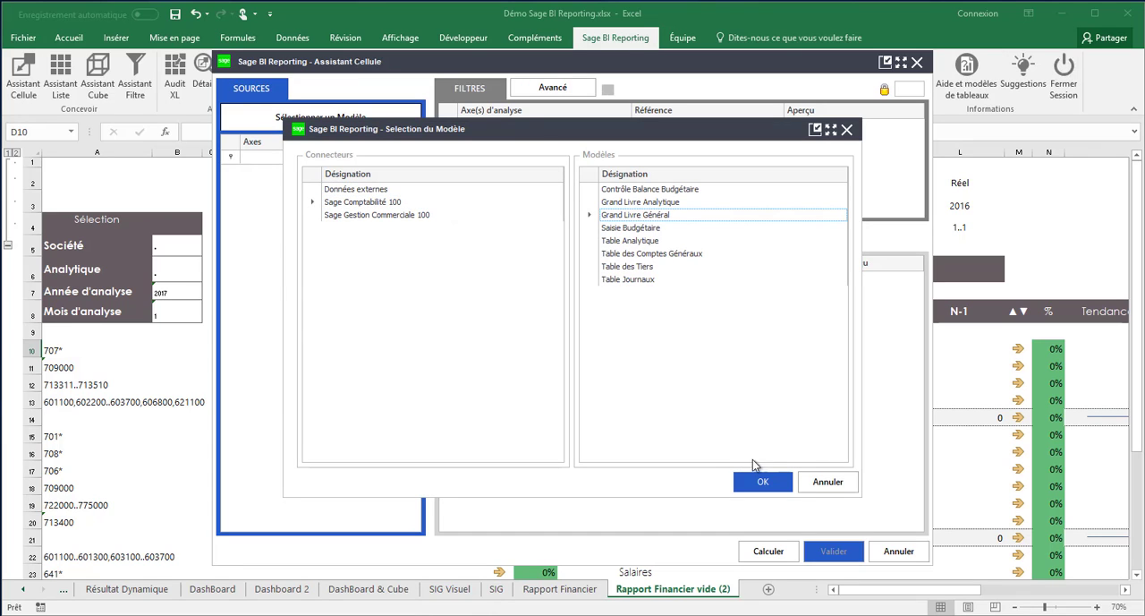
left_click(762, 487)
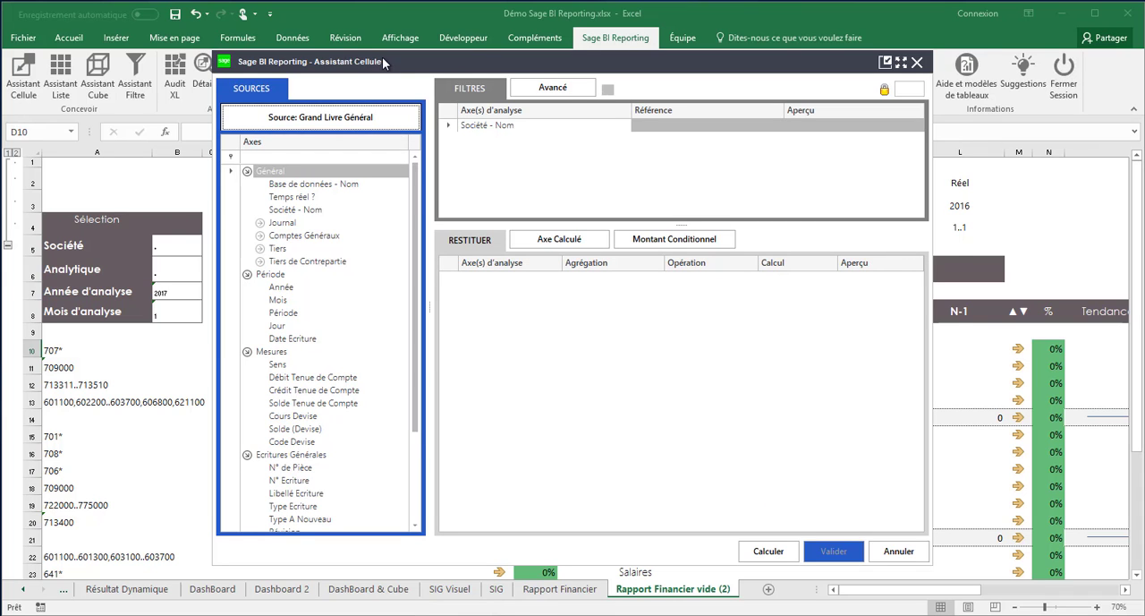
Add Mois to the cell formula's filters and link it to the month in cell D4 (D$4)
left_click_drag(351, 61, 488, 81)
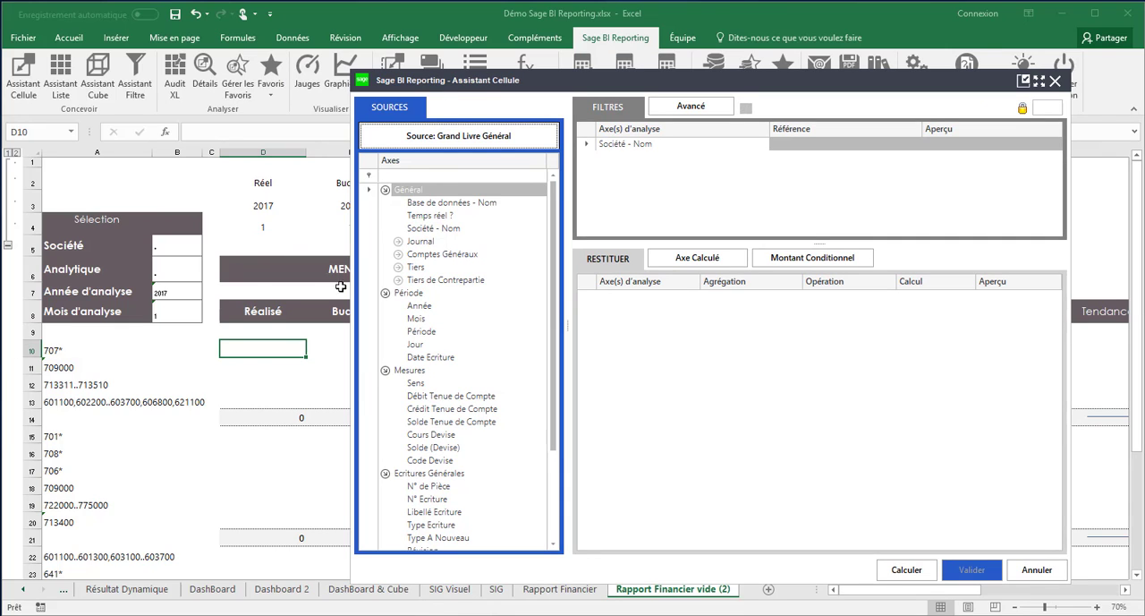
left_click_drag(414, 318, 658, 170)
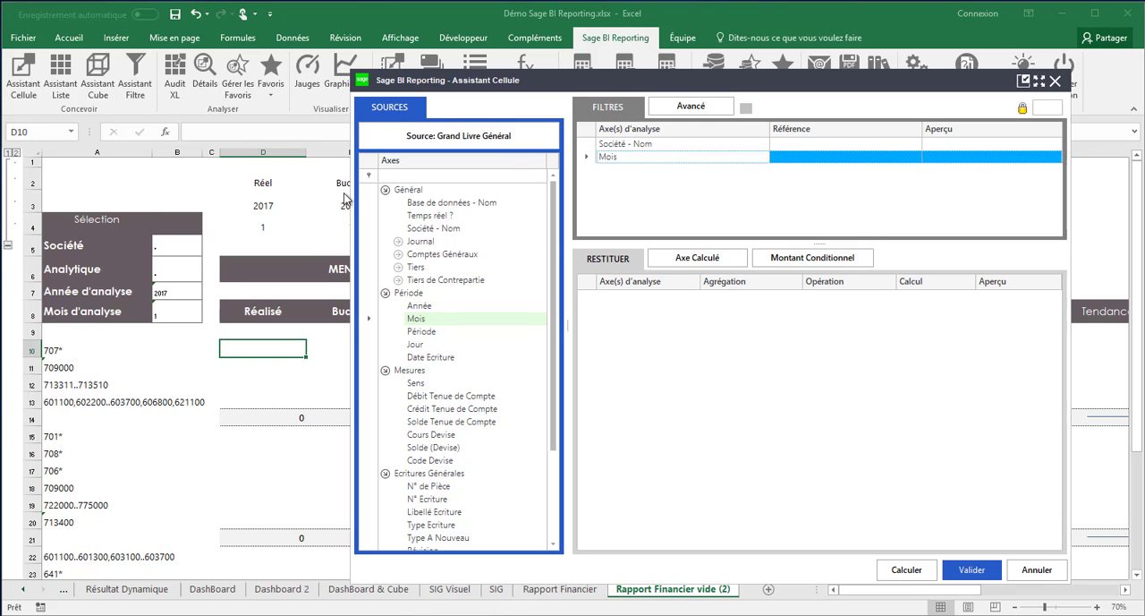
left_click(264, 227)
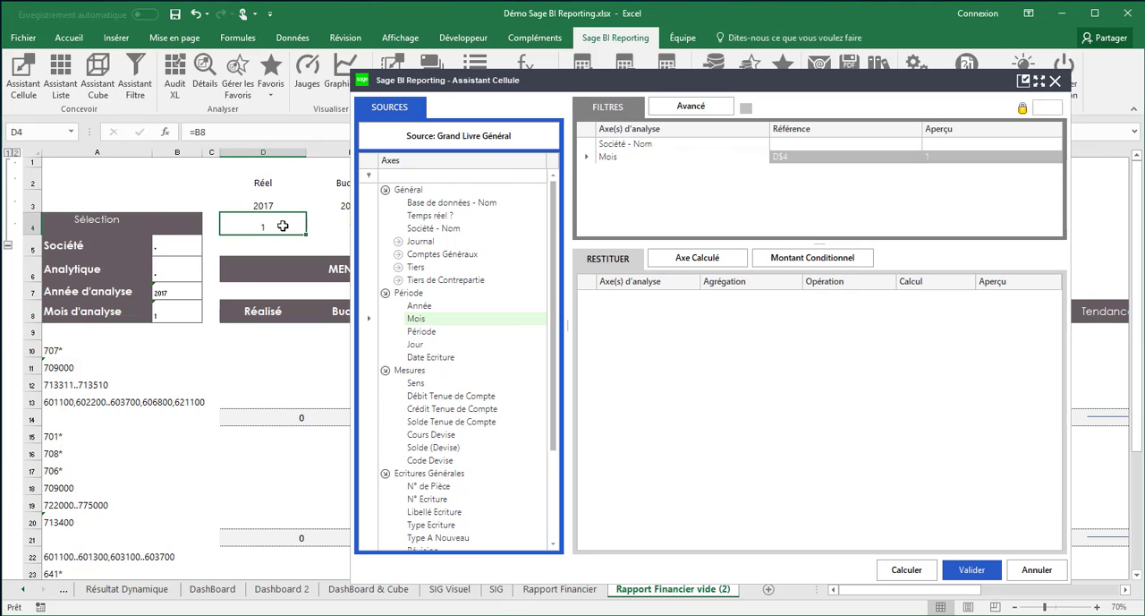
Add Compte Général - Code to the filters, delete the duplicate Mois filter and link the account code to cell A10 ($A10)
left_click(398, 254)
left_click(411, 267)
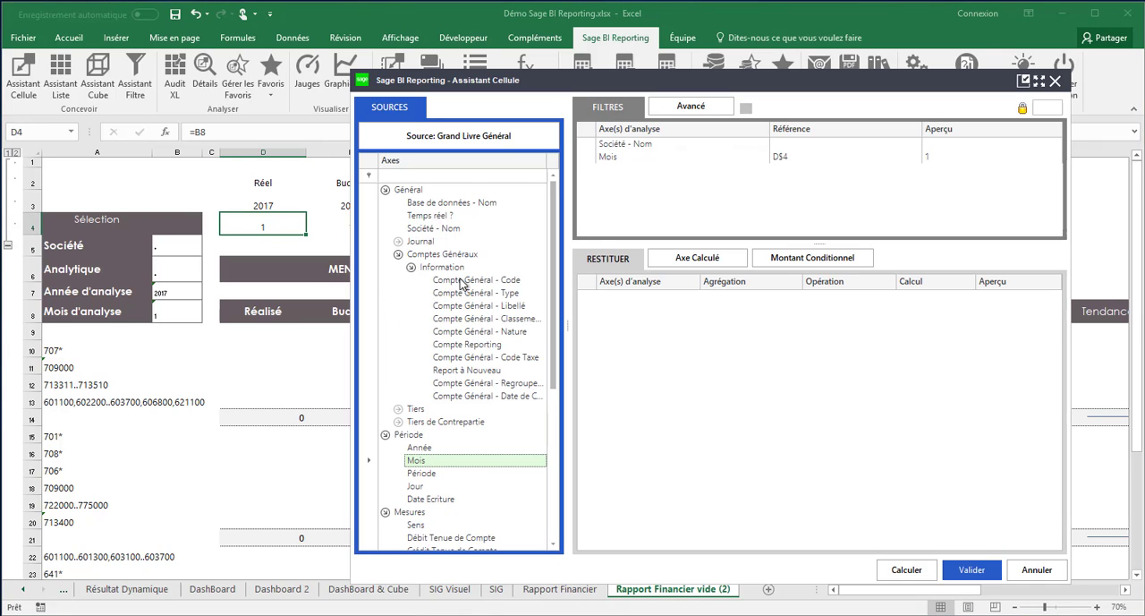
left_click_drag(460, 284, 611, 182)
left_click_drag(447, 282, 604, 192)
left_click(605, 172)
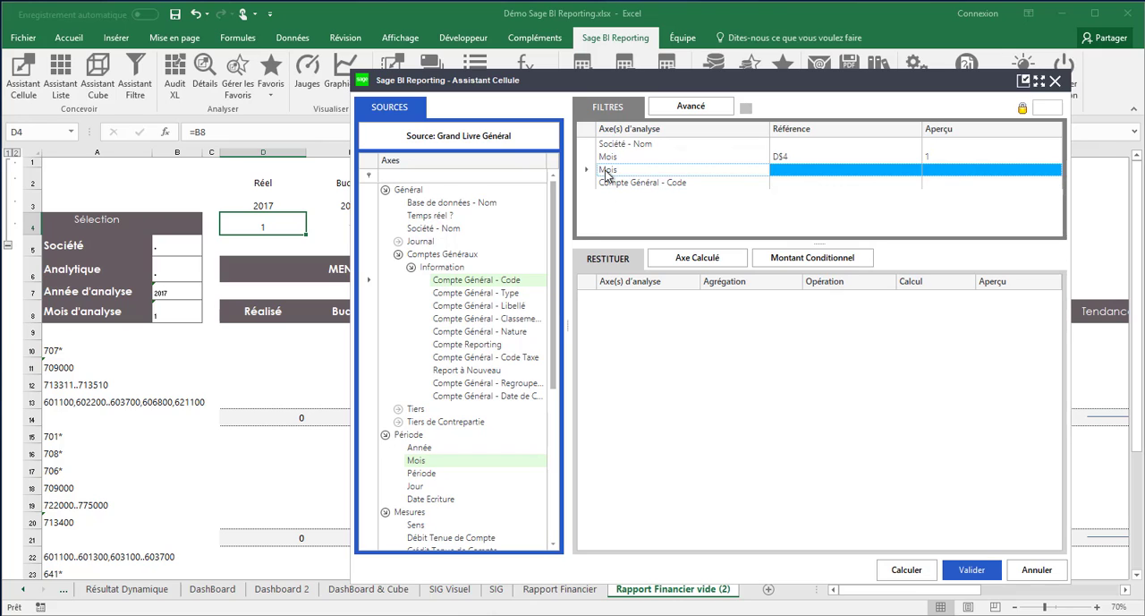
key("Delete")
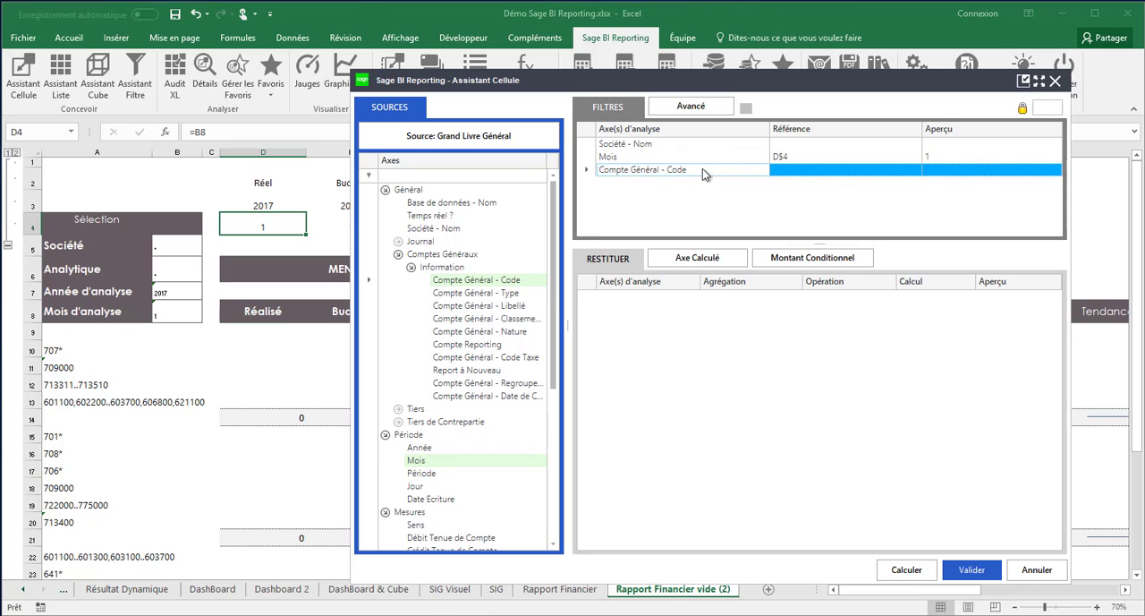
left_click(56, 349)
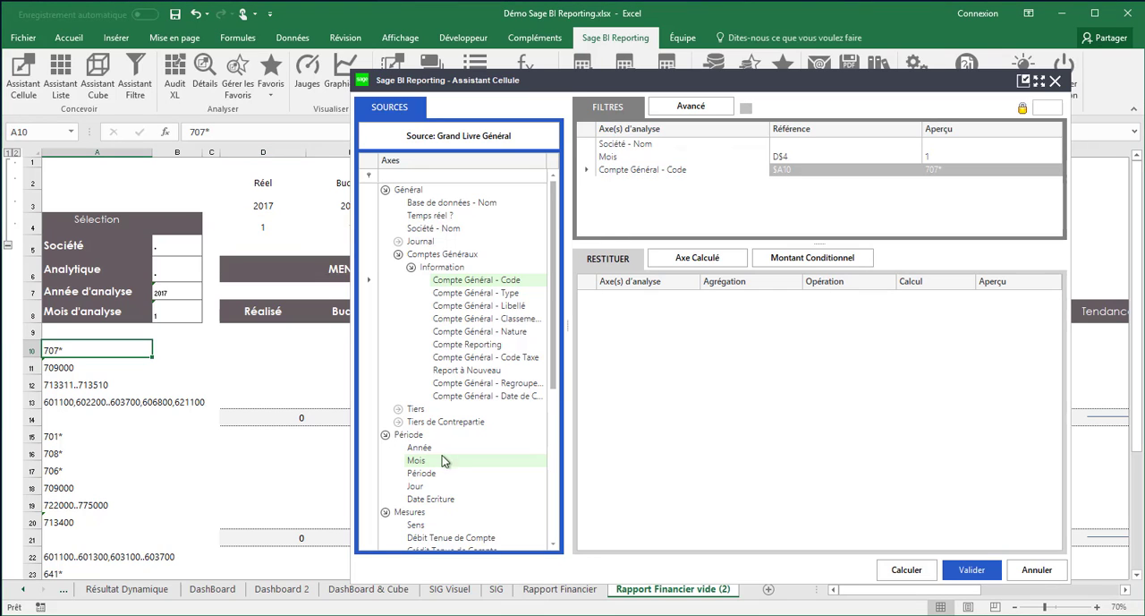
Add the Solde Tenue de Compte measure as the value returned by the cell formula
left_click_drag(552, 371, 552, 524)
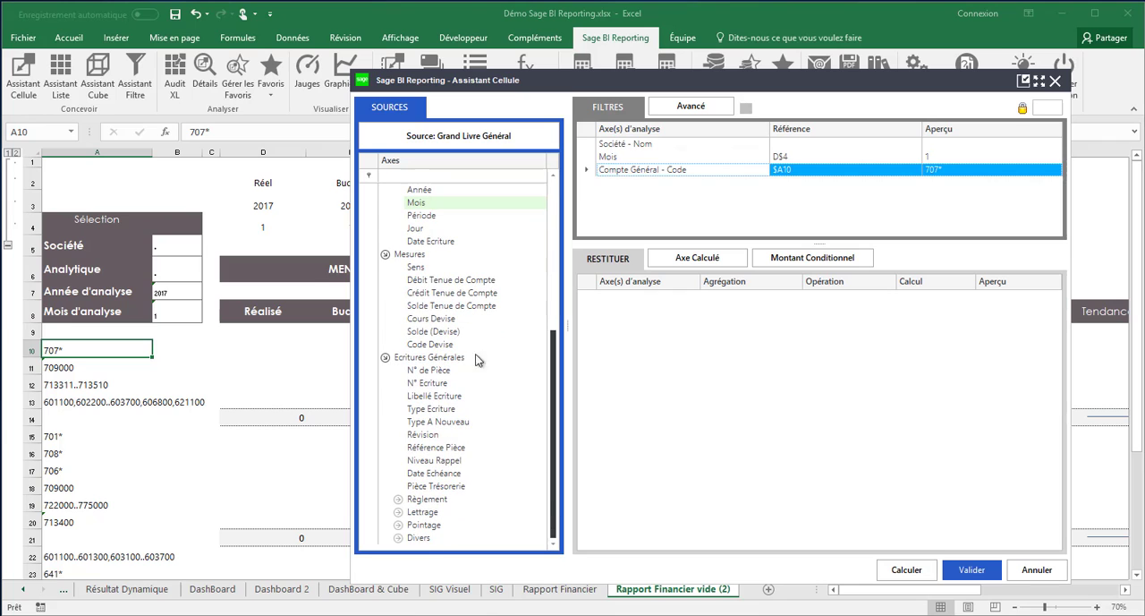
left_click_drag(419, 313, 609, 319)
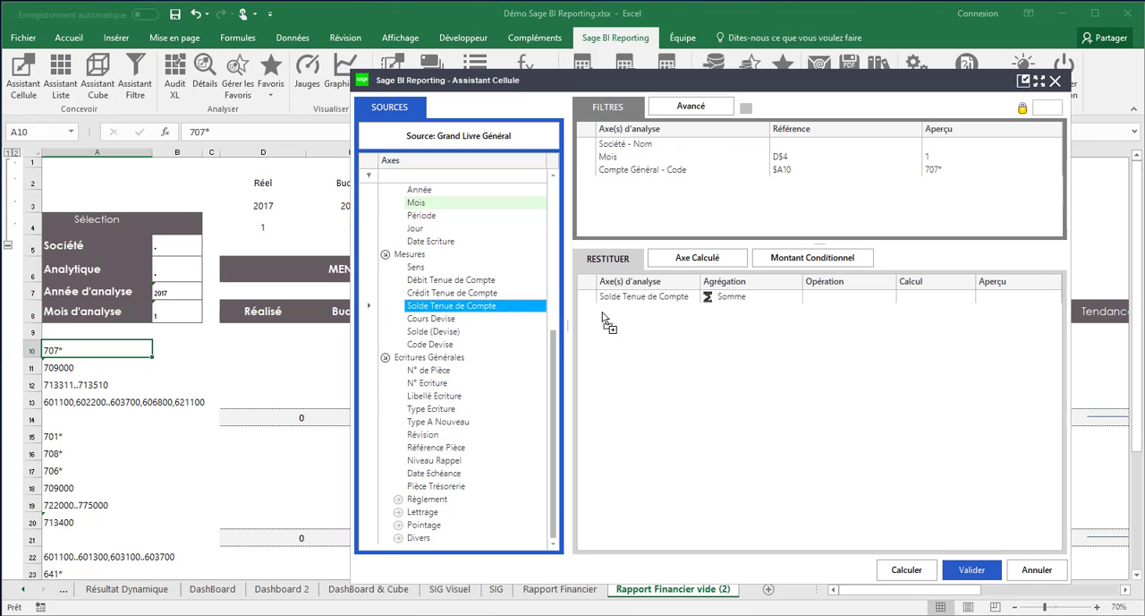
Validate the cell formula and inspect its result in D10 for the Ventes produit - A row
left_click(964, 565)
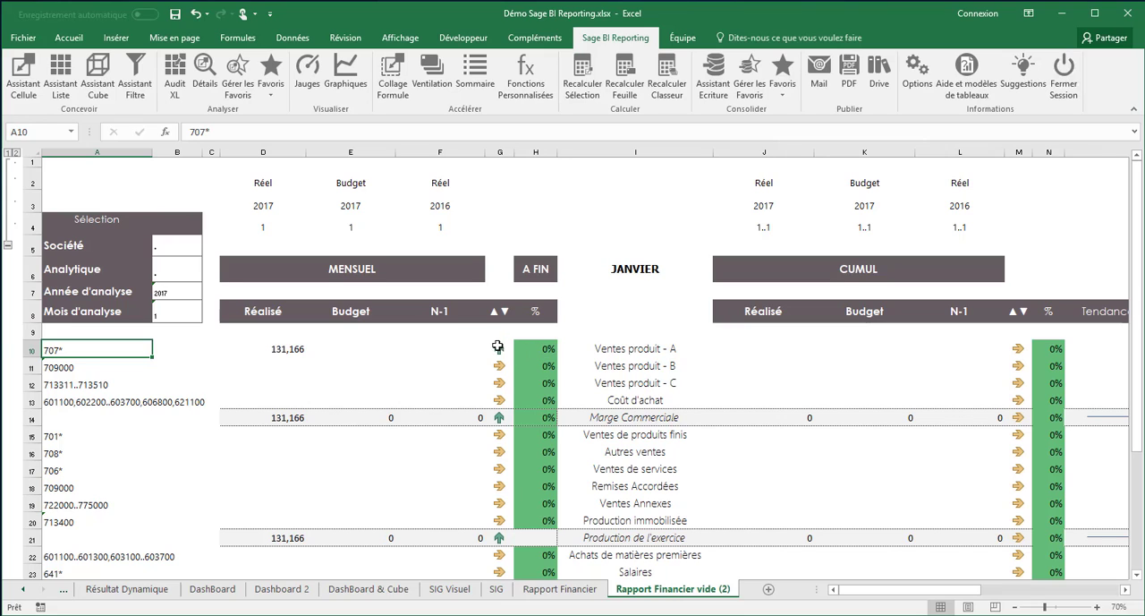
left_click(610, 353)
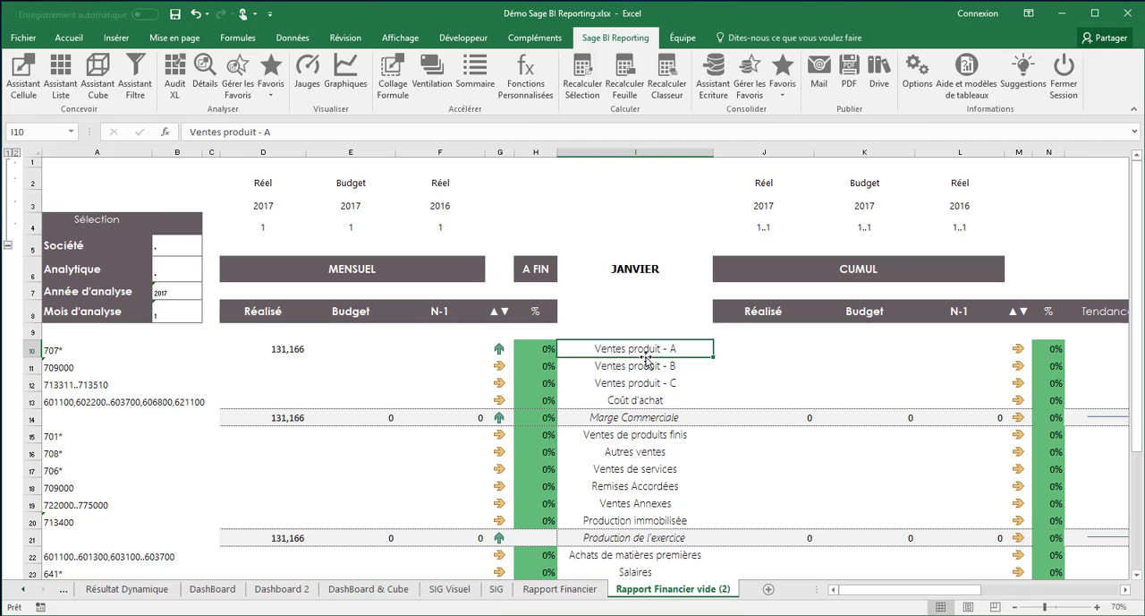
left_click(280, 350)
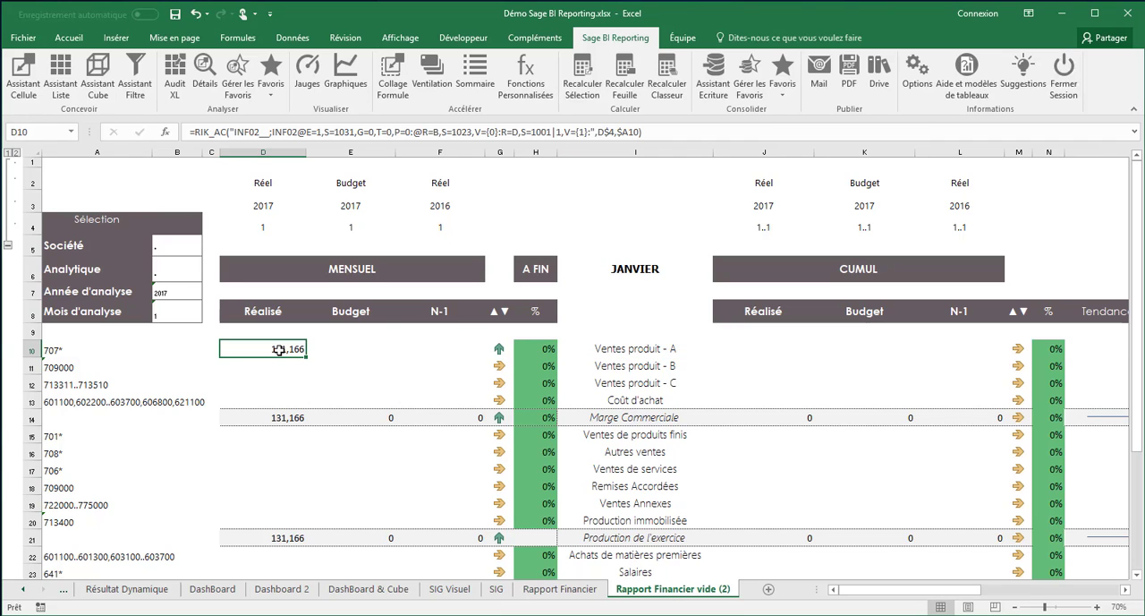
Copy the D10 cell formula and apply it across columns D to O, rows 10 to 36, with Collage Formule
right_click(280, 350)
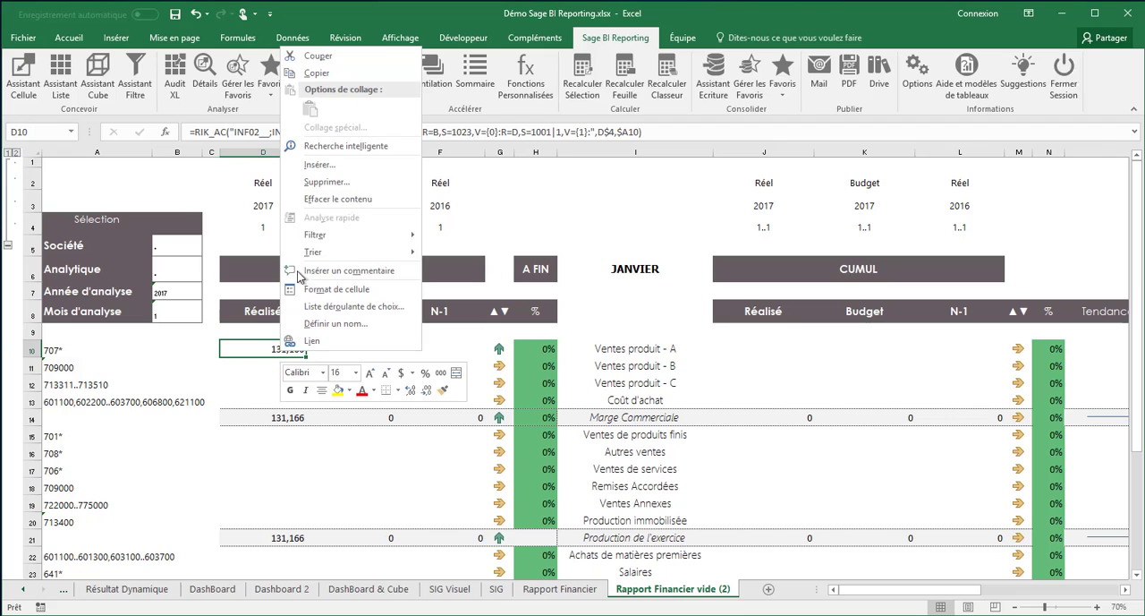
left_click(320, 80)
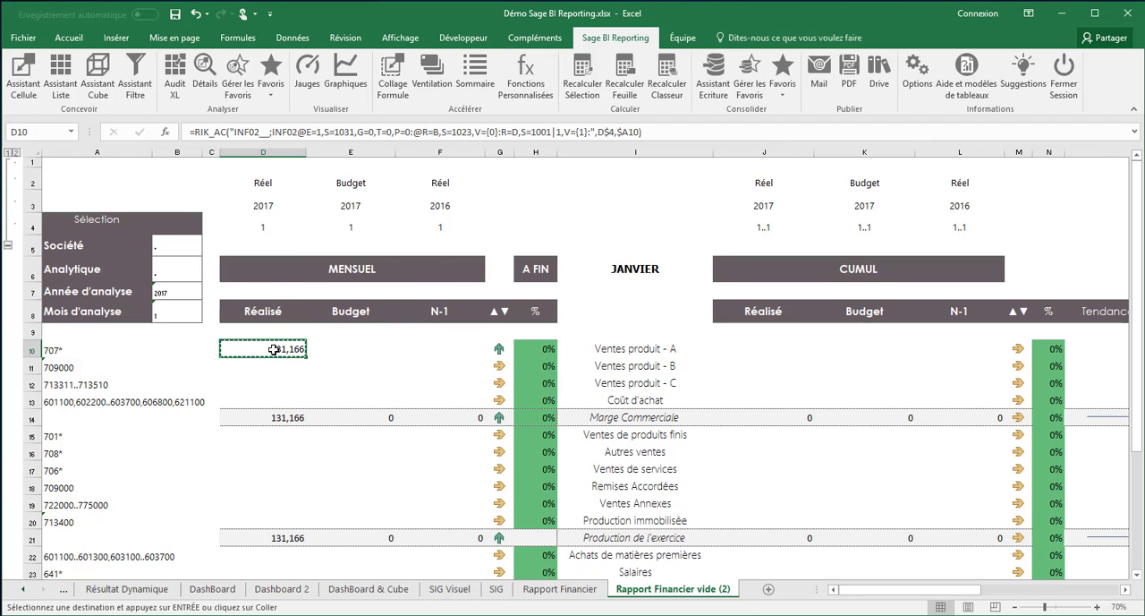
key("shift+Right")
key("shift+Right")
key("shift+Right")
key("shift+Right")
key("shift+Right")
key("shift+Right")
key("shift+Right")
key("shift+Right")
key("shift+Right")
key("shift+Right")
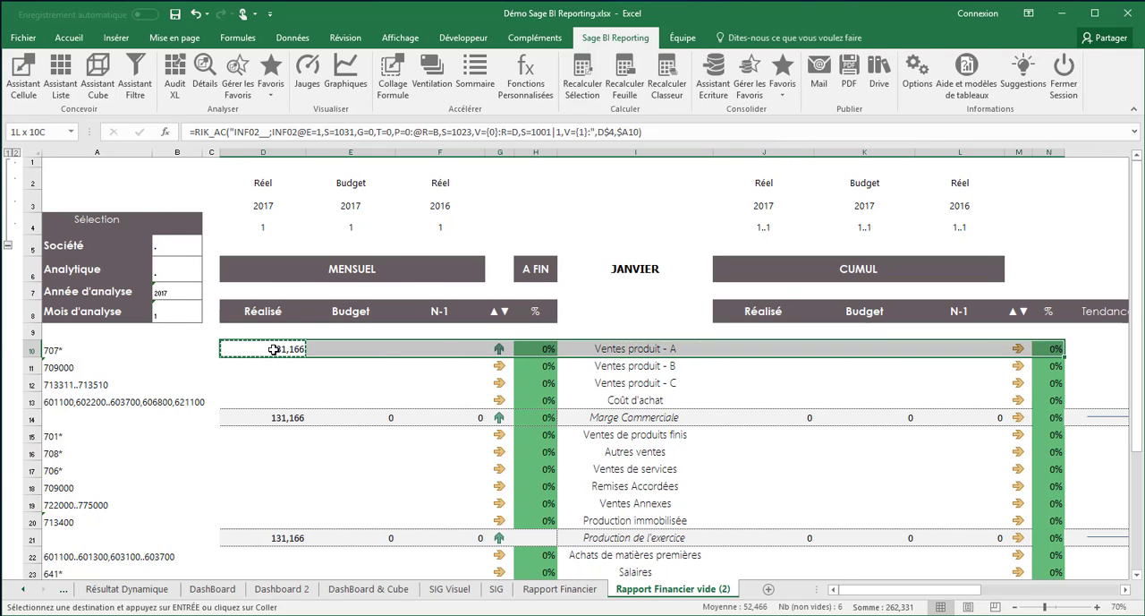
key("shift+Right")
key("shift+Right")
key("shift+Down")
key("shift+Down")
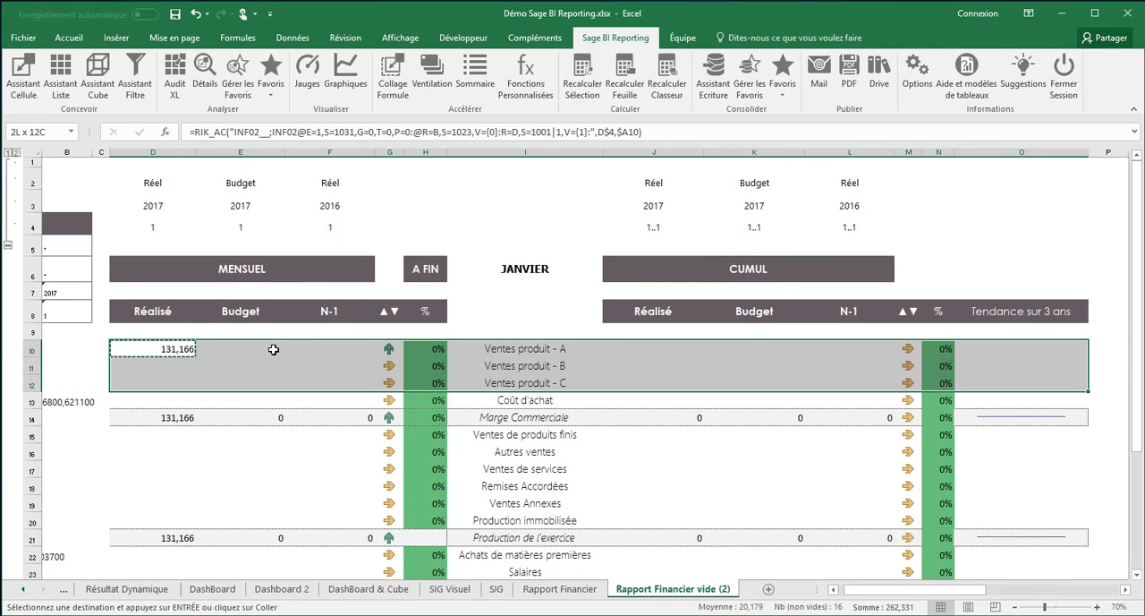
key("shift+Down")
key("shift+Down")
key("shift+Down")
key("shift+Down")
key("shift+Down")
key("shift+Down")
key("shift+Down")
key("shift+Down")
key("shift+Down")
key("shift+Down")
key("shift+Down")
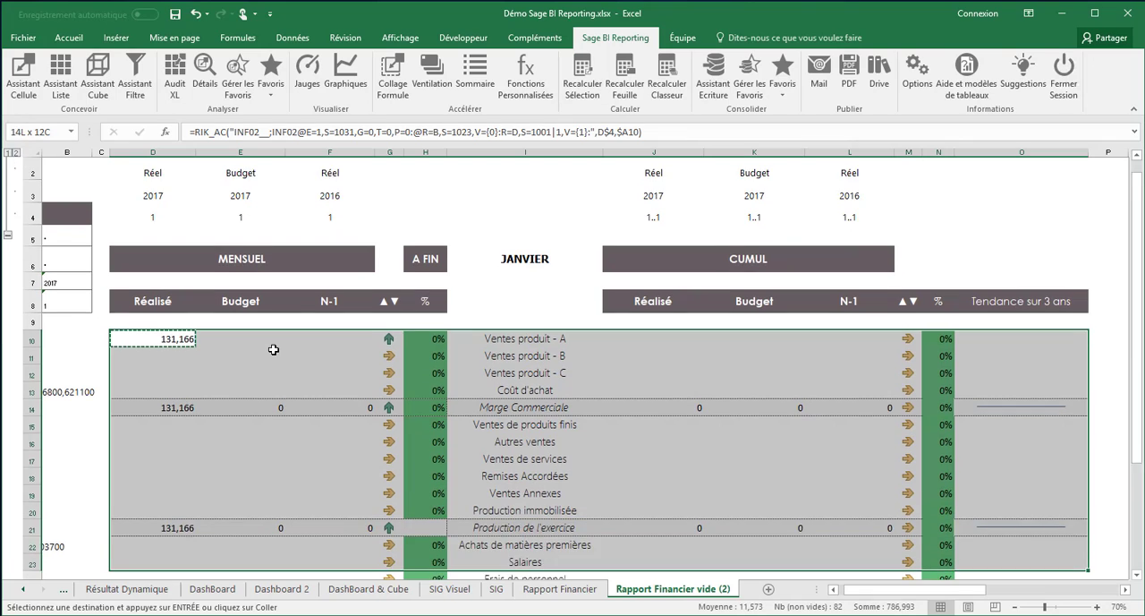
key("shift+Down")
key("shift+Down")
key("shift+Down")
key("shift+Down")
key("shift+Down")
key("shift+Down")
key("shift+Down")
key("shift+Down")
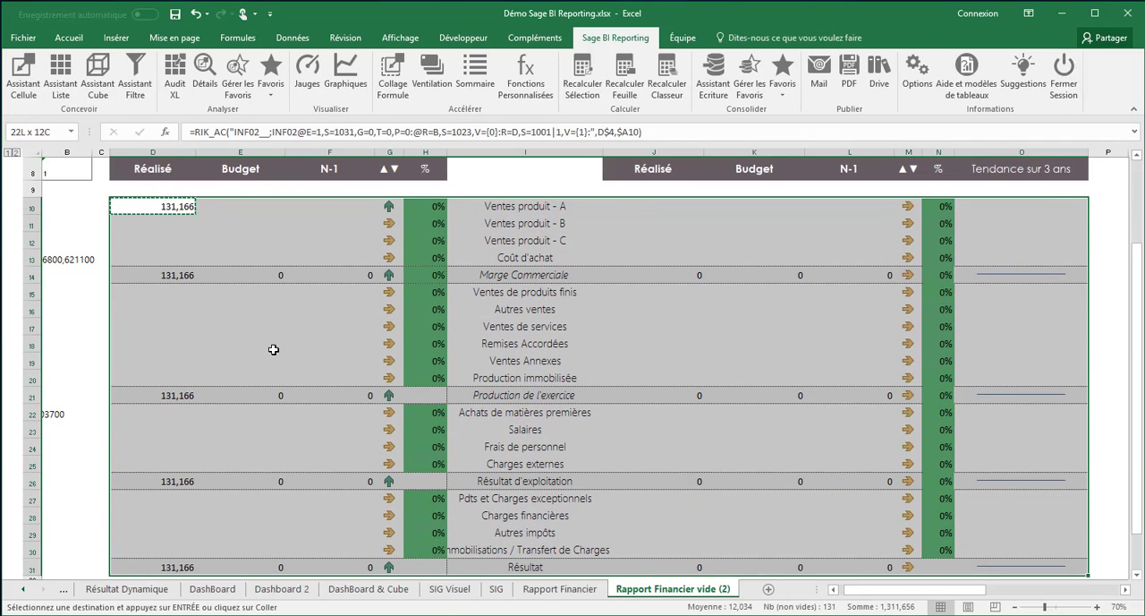
key("shift+Down")
key("shift+Down")
key("shift+Down")
key("shift+Down")
key("shift+Down")
key("shift+Down")
key("shift+Down")
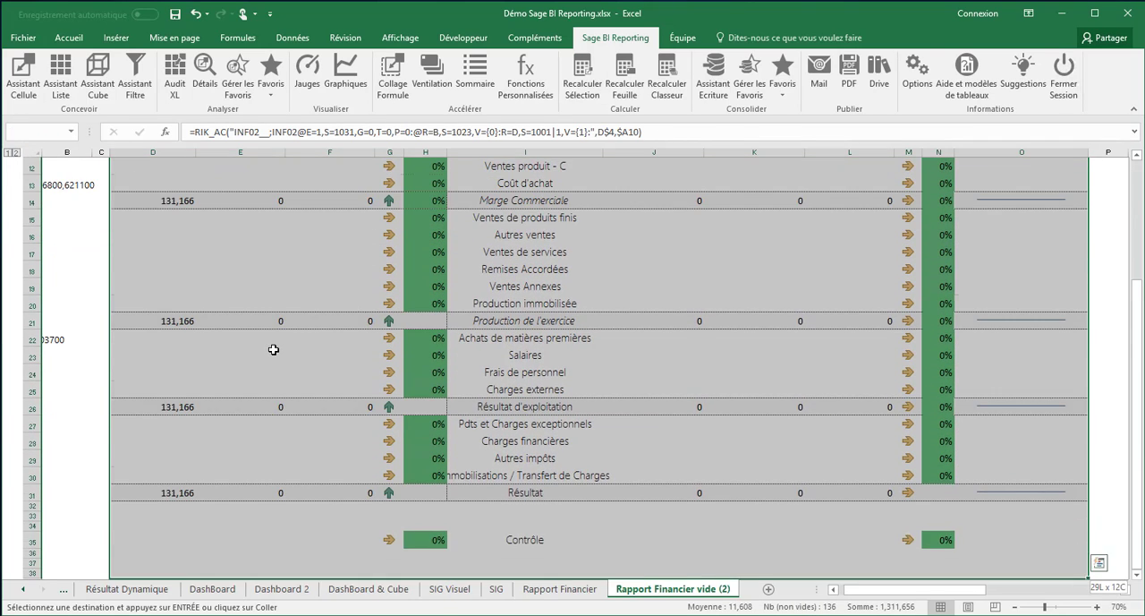
key("shift+Down")
key("shift+Up")
key("shift+Up")
key("shift+Up")
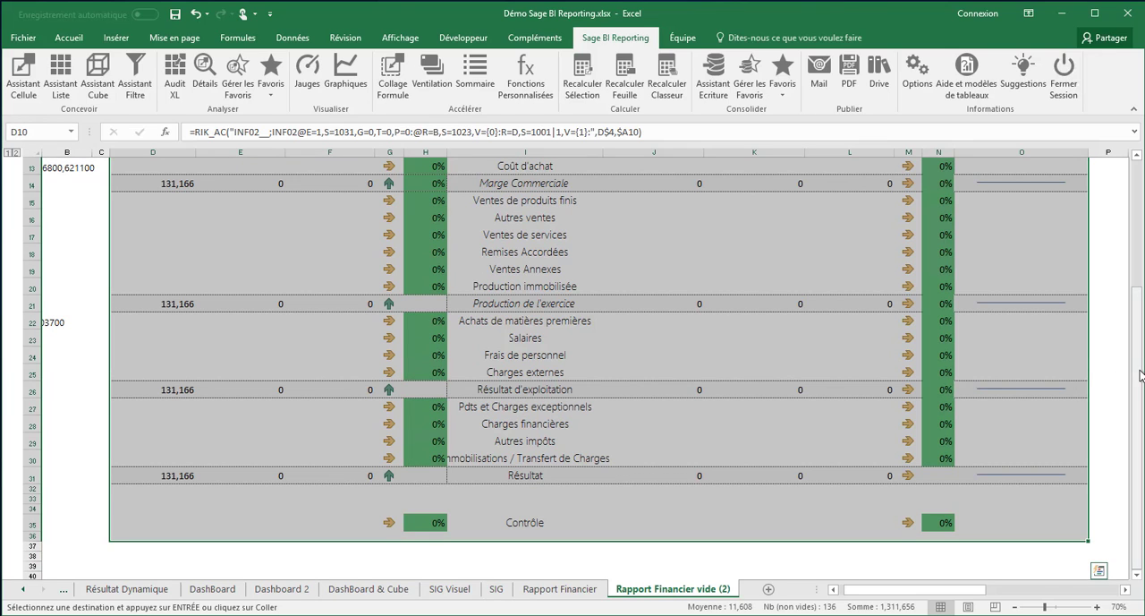
left_click_drag(1140, 374, 1141, 249)
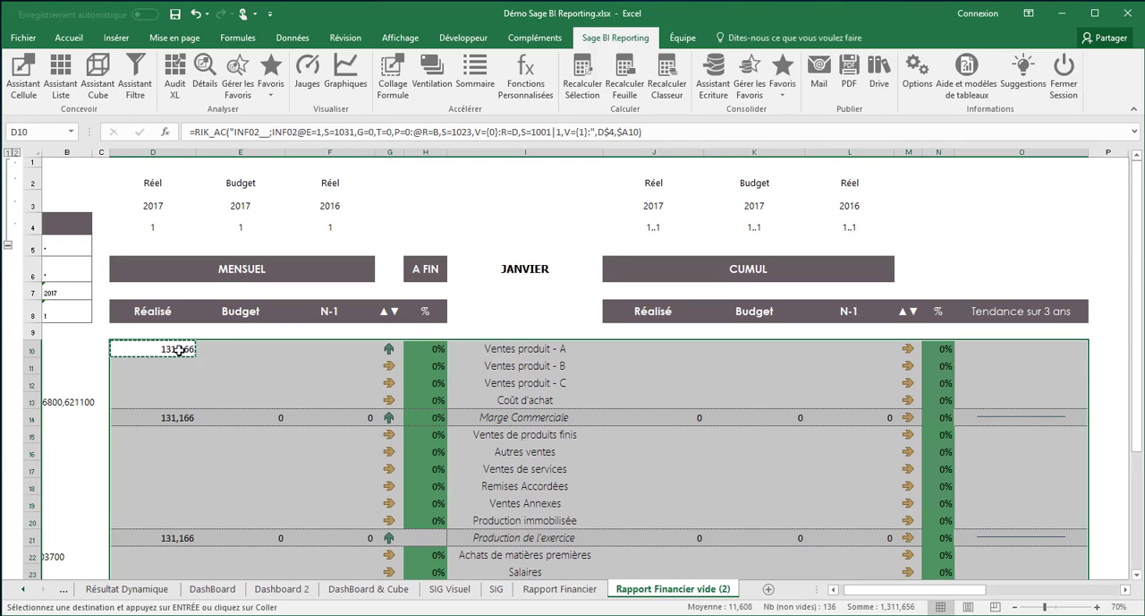
left_click(390, 83)
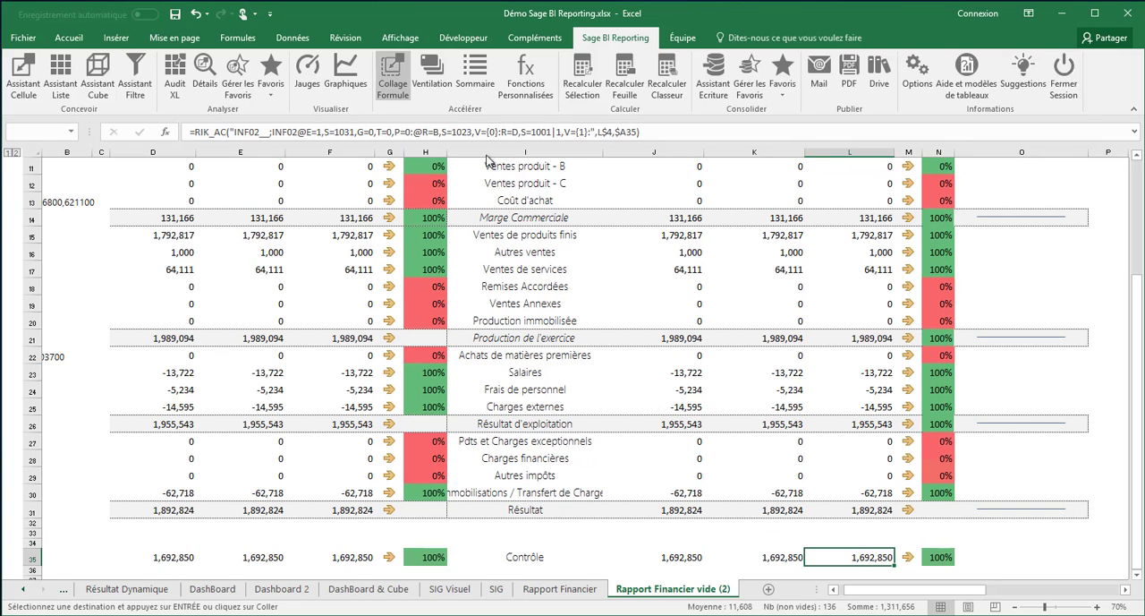
Examine the formulas filled into D15 and D16 alongside their account codes in column A
left_click_drag(1137, 316, 1137, 208)
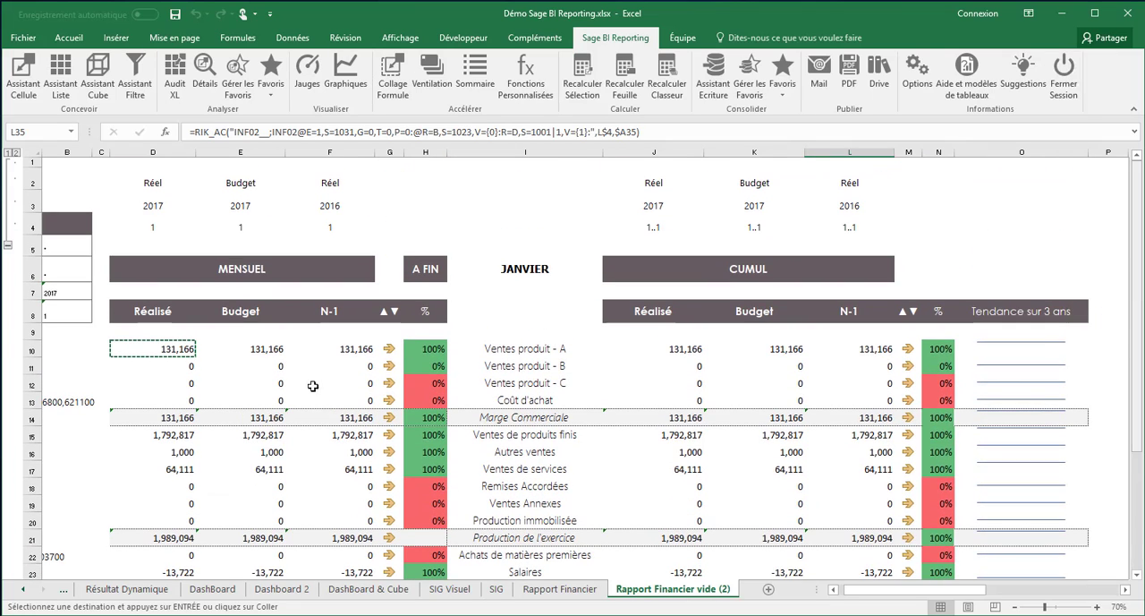
left_click(175, 433)
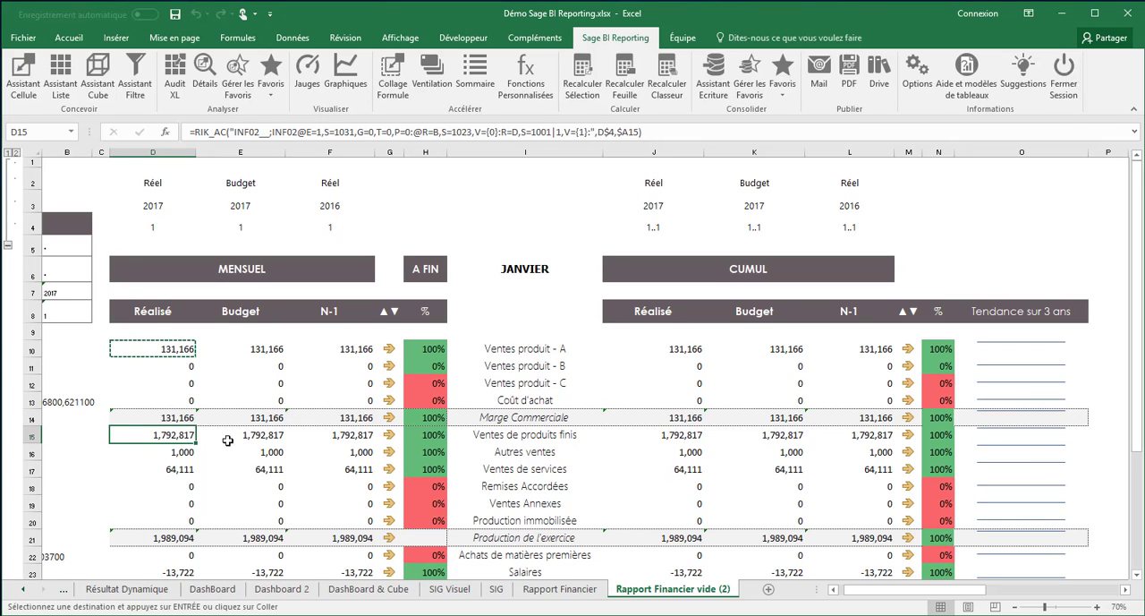
left_click(183, 454)
left_click_drag(182, 455, 598, 554)
left_click_drag(857, 591, 820, 587)
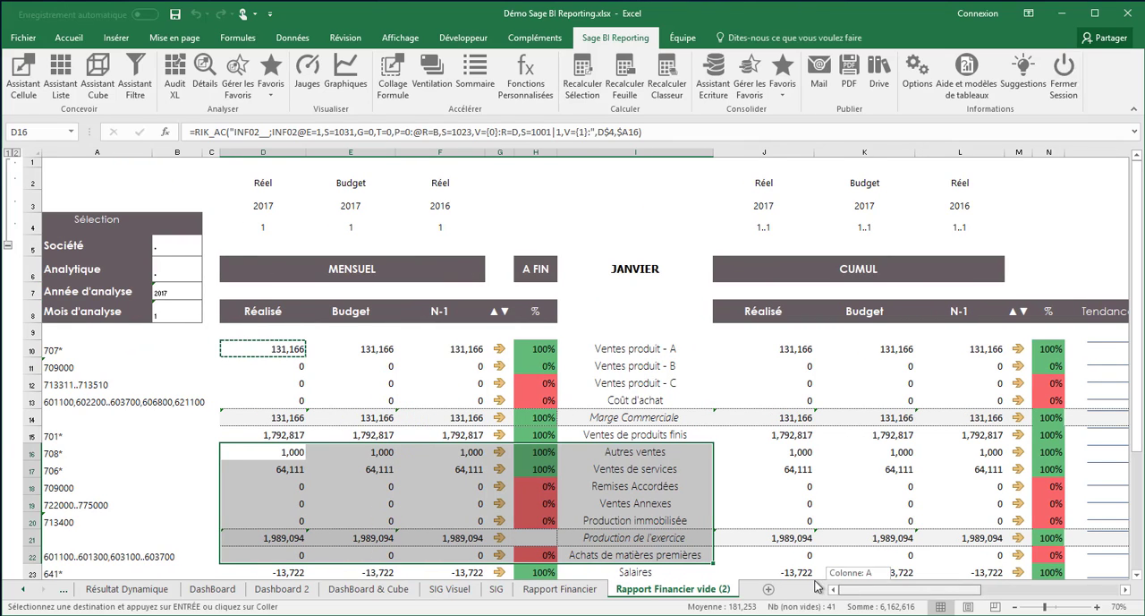
left_click(284, 433)
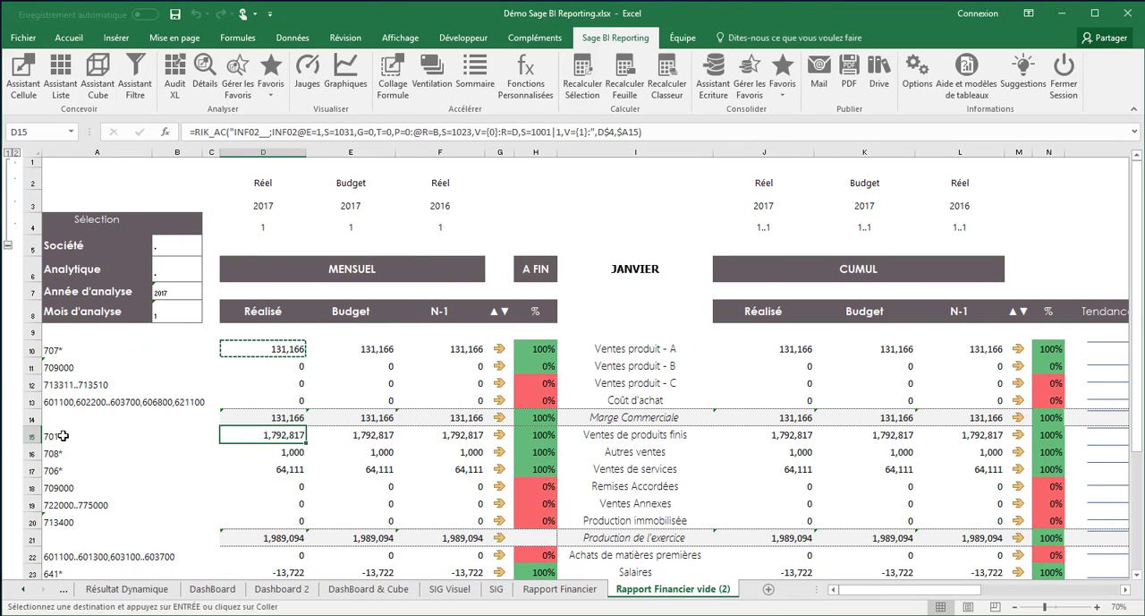
Set the Mois d'analyse in B8 to 2
left_click(168, 315)
type("2")
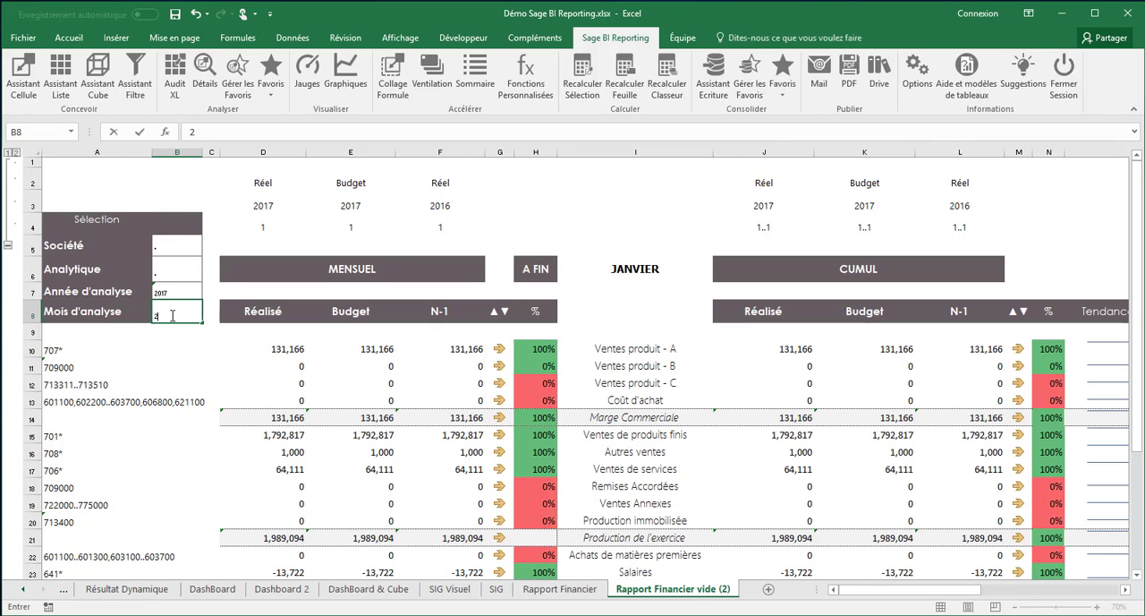
key("Tab")
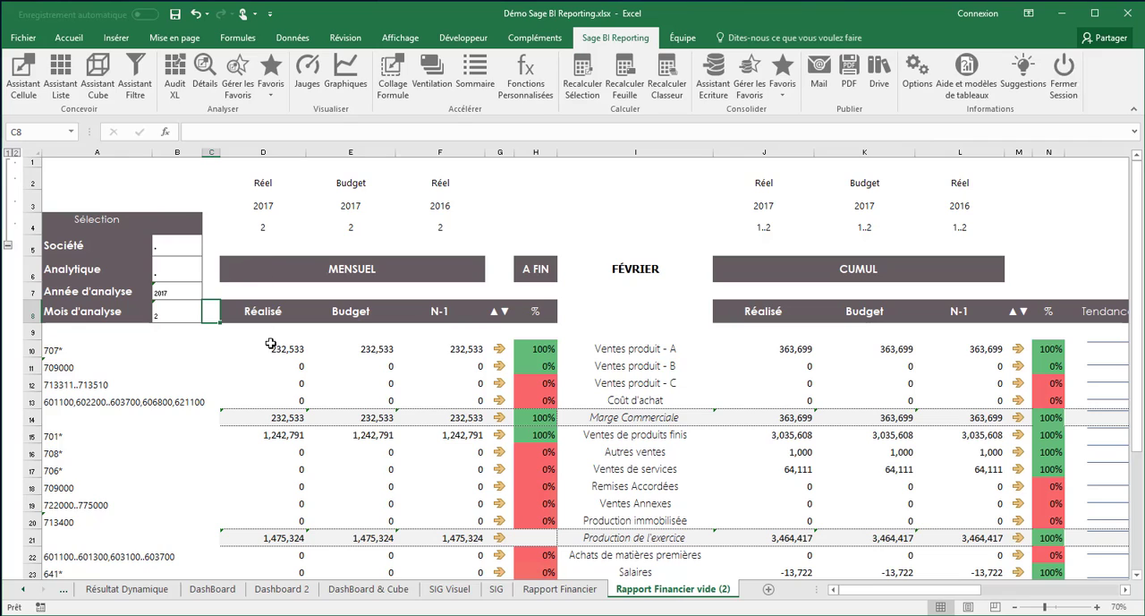
Set the Mois d'analyse in B8 to 3
left_click(172, 313)
type("3")
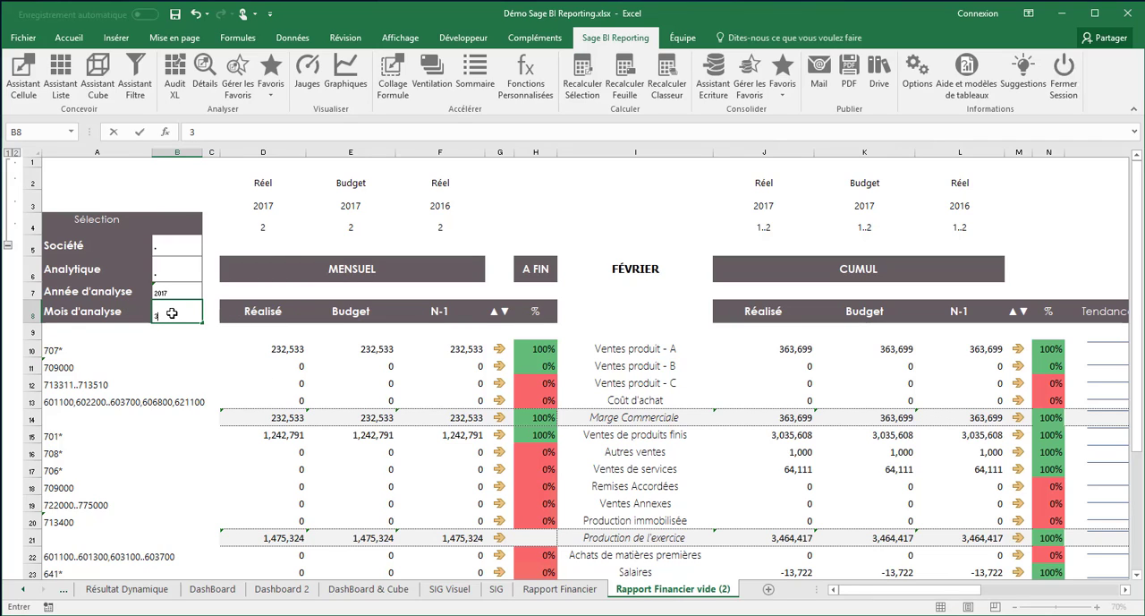
key("Tab")
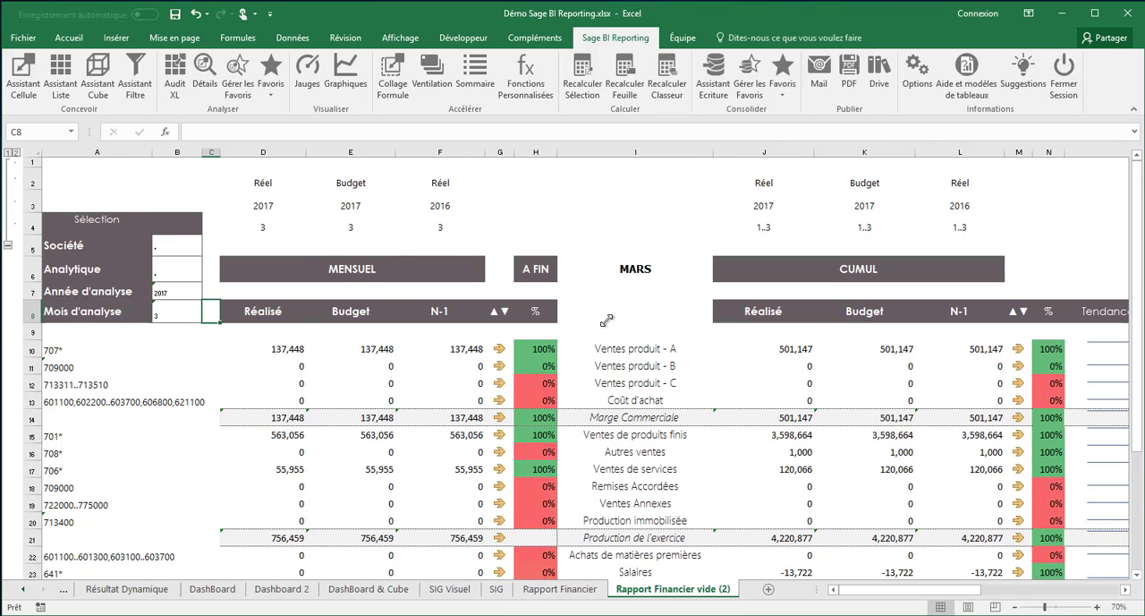
left_click(632, 218)
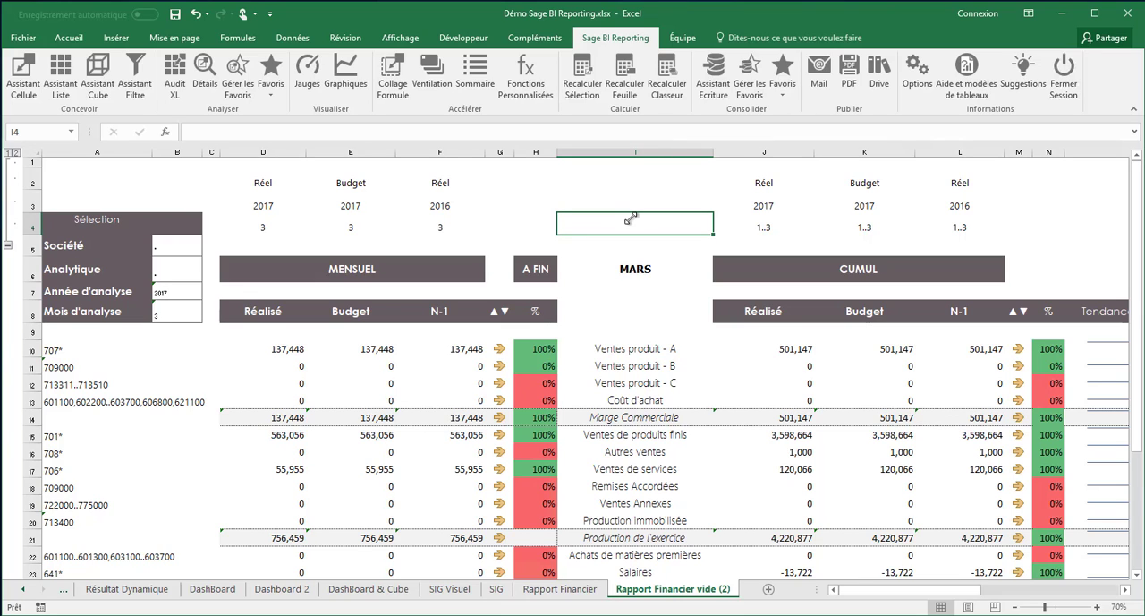
Review Sage BI Reporting's document commands for opening, saving and sharing files, and return to the worksheet
left_click(24, 40)
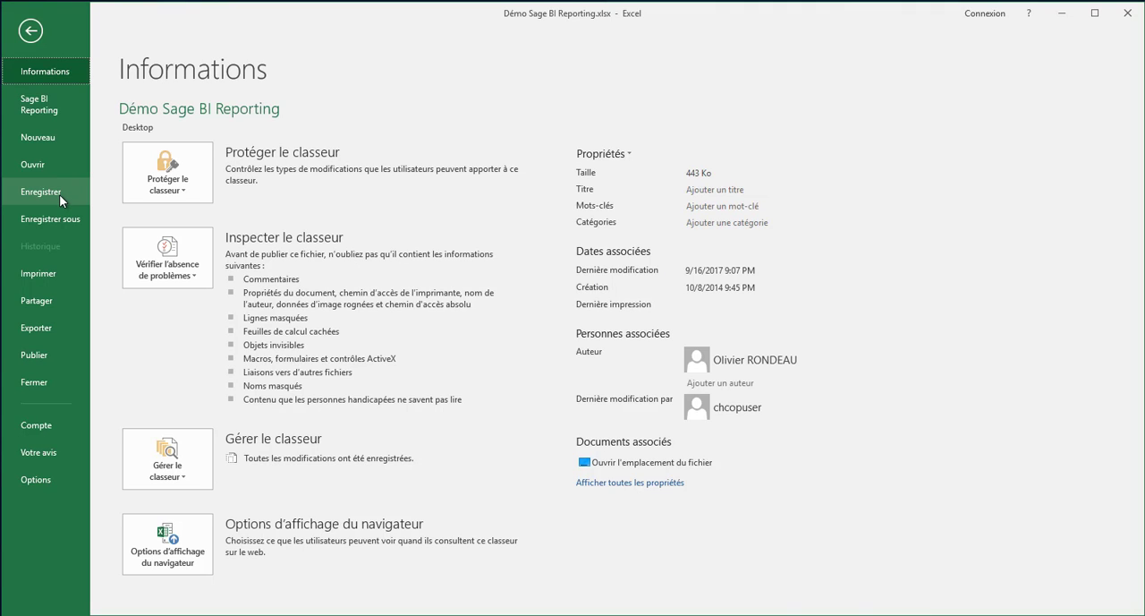
left_click(37, 113)
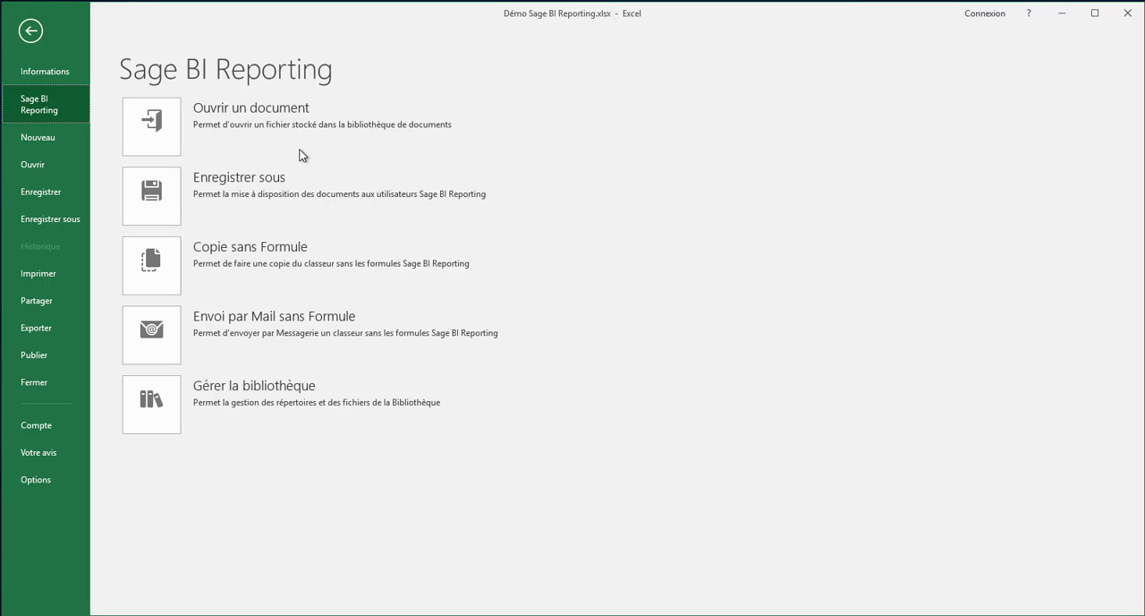
left_click(172, 123)
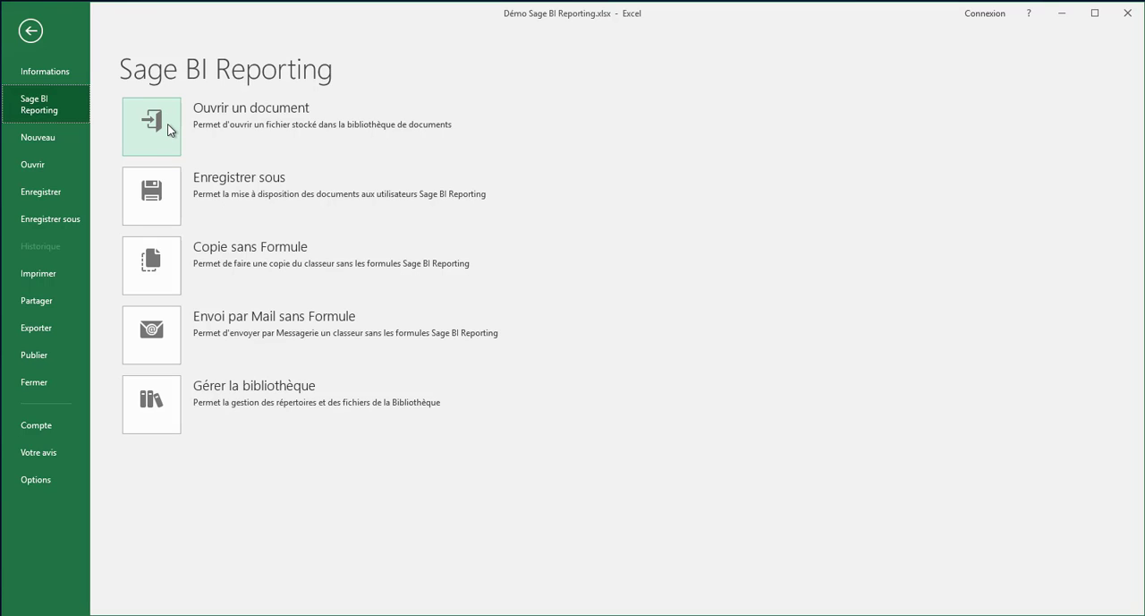
left_click(30, 33)
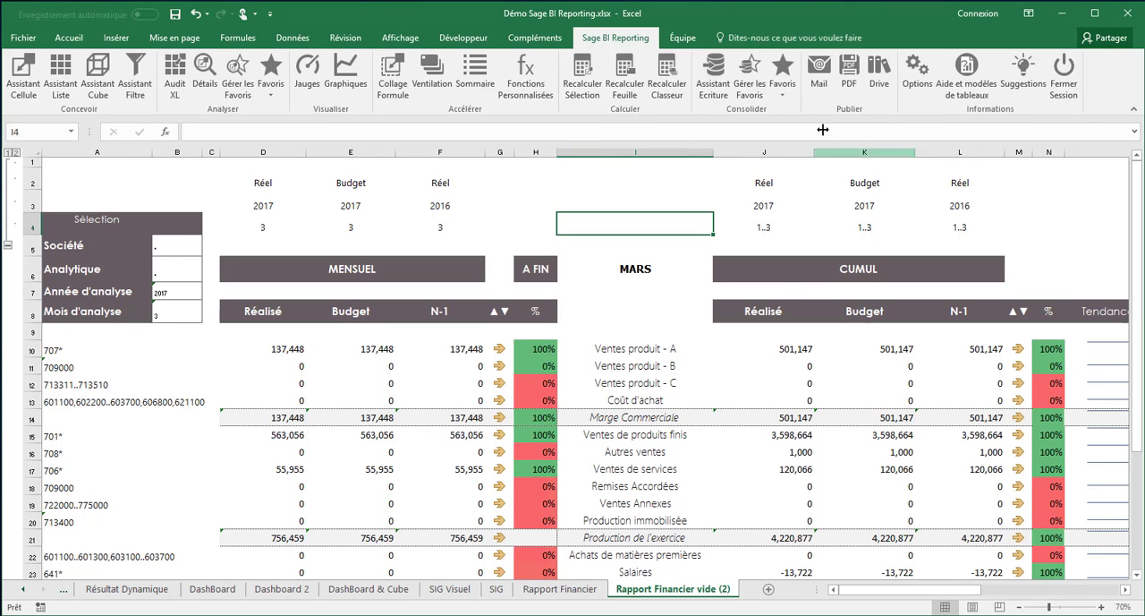
Examine the Etats distribués folder and save options of the Drive's Enregistrer sous window, and cancel without saving
left_click(880, 85)
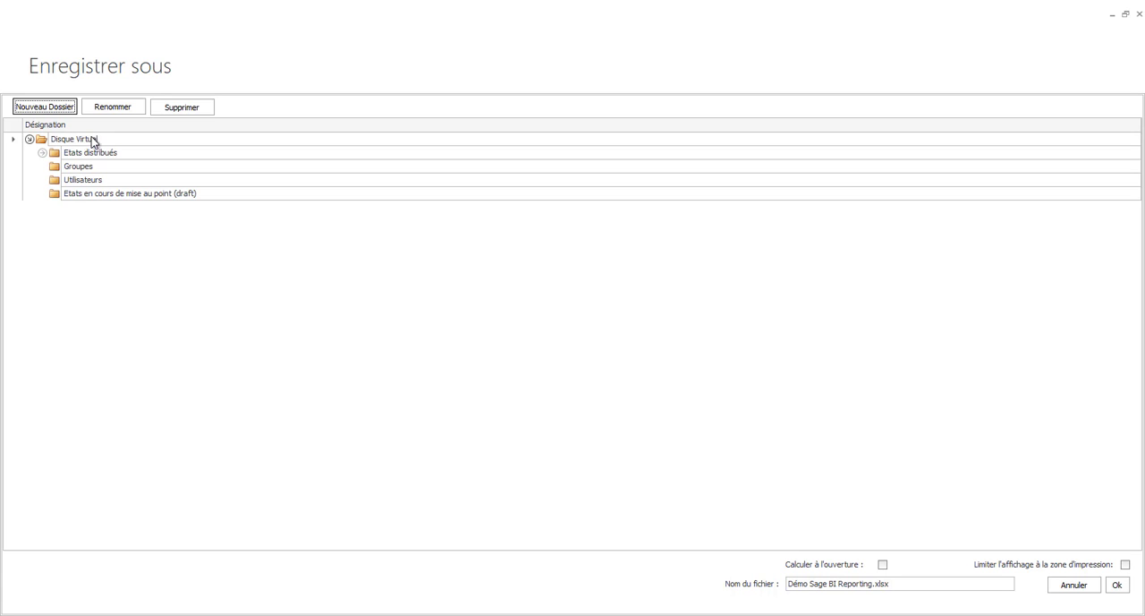
left_click(42, 153)
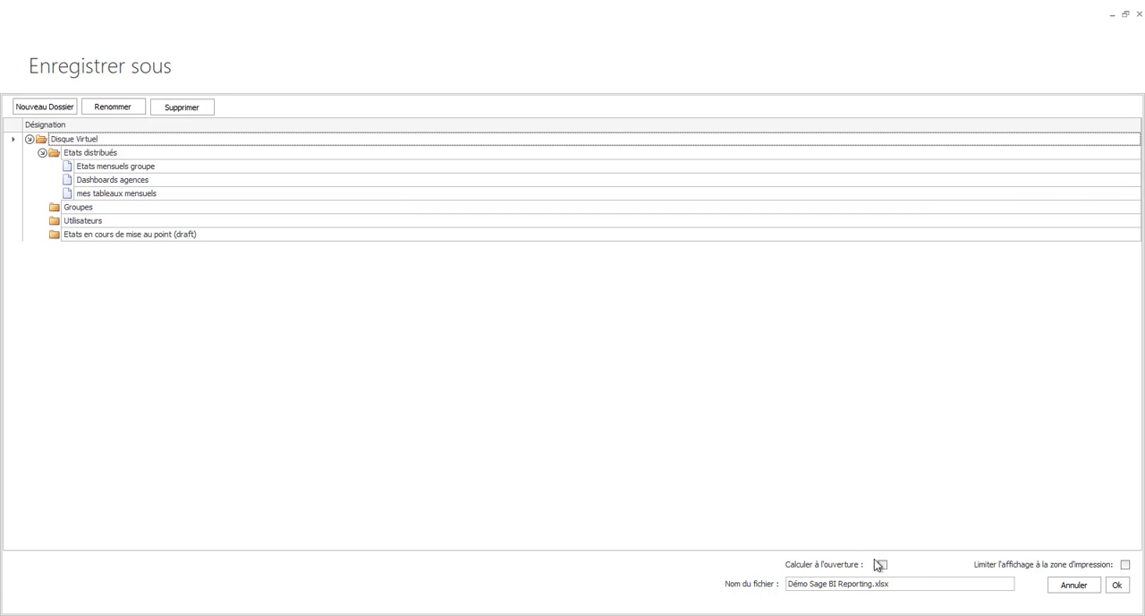
left_click(899, 581)
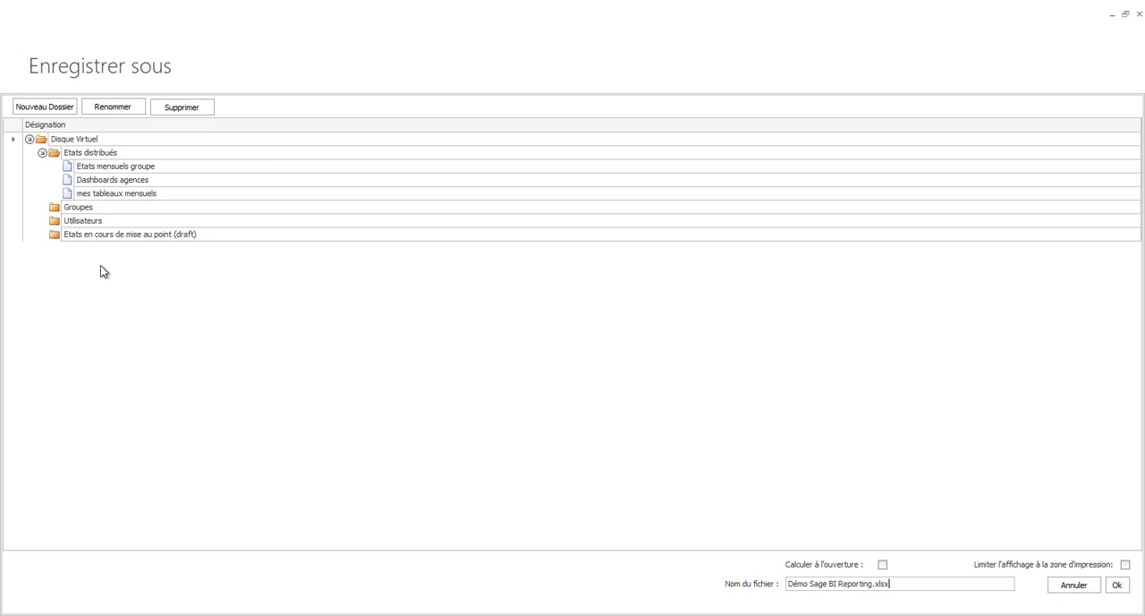
left_click(1059, 582)
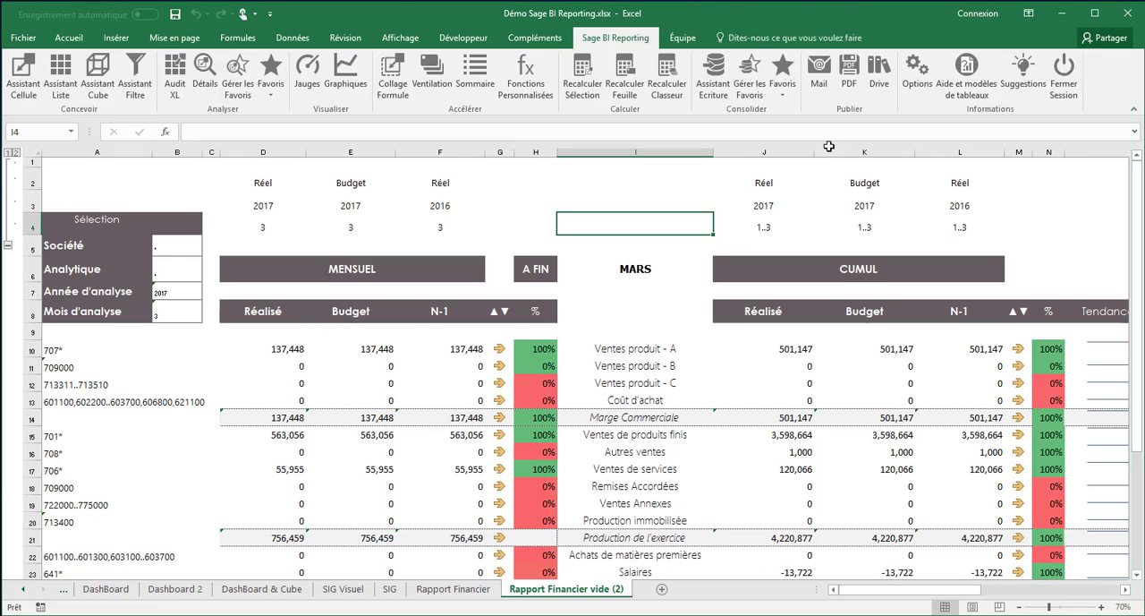
Prepare an e-mail with the workbook attached without Excel and Sage BI Reporting formulas
left_click(819, 88)
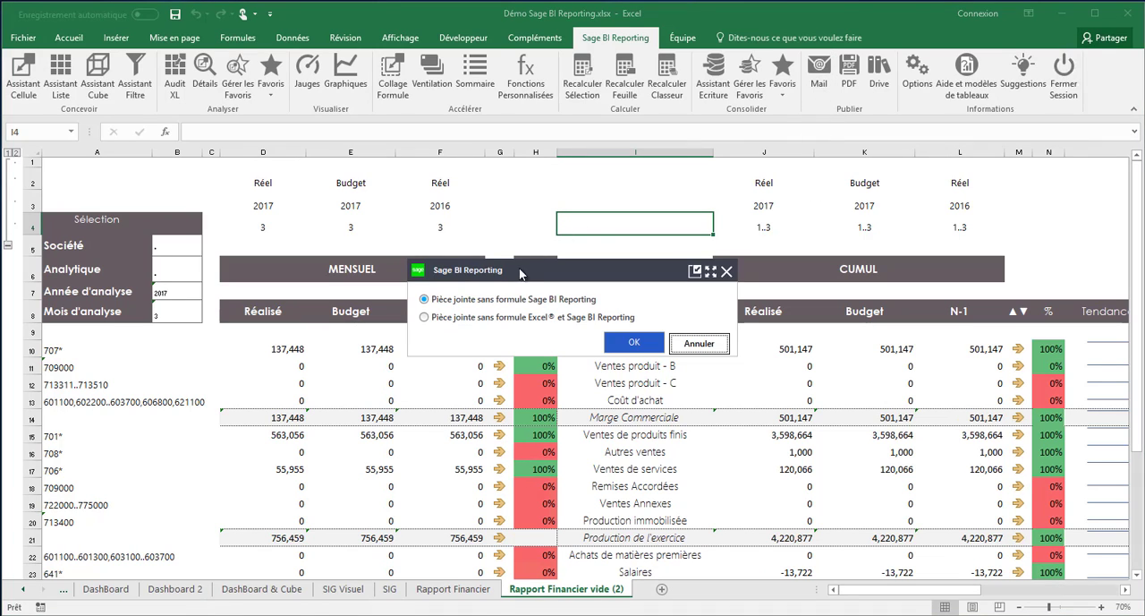
left_click(426, 317)
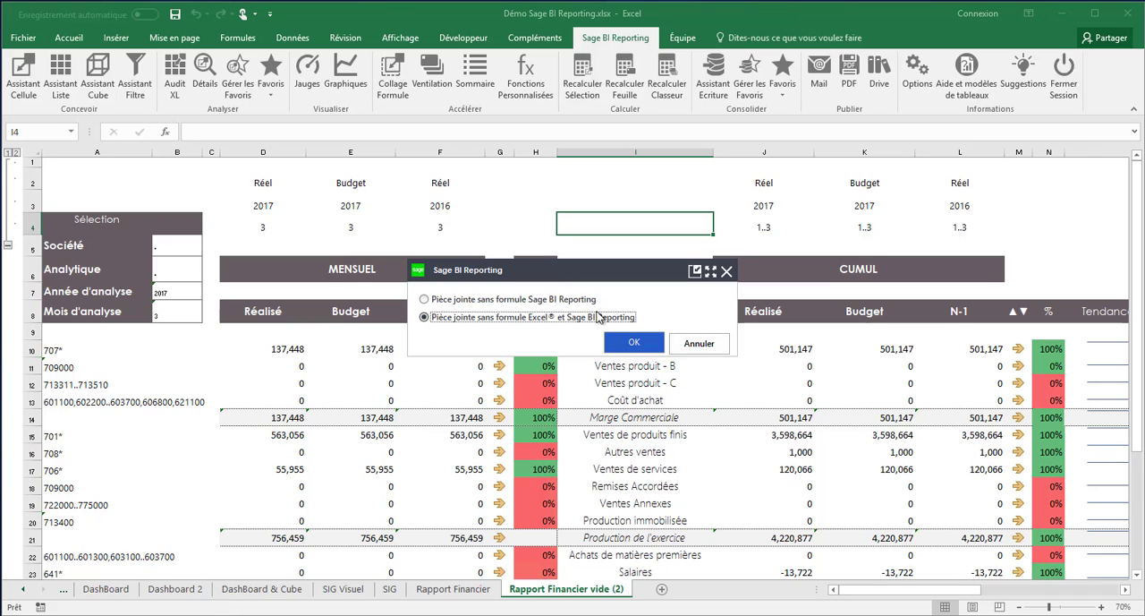
left_click(624, 347)
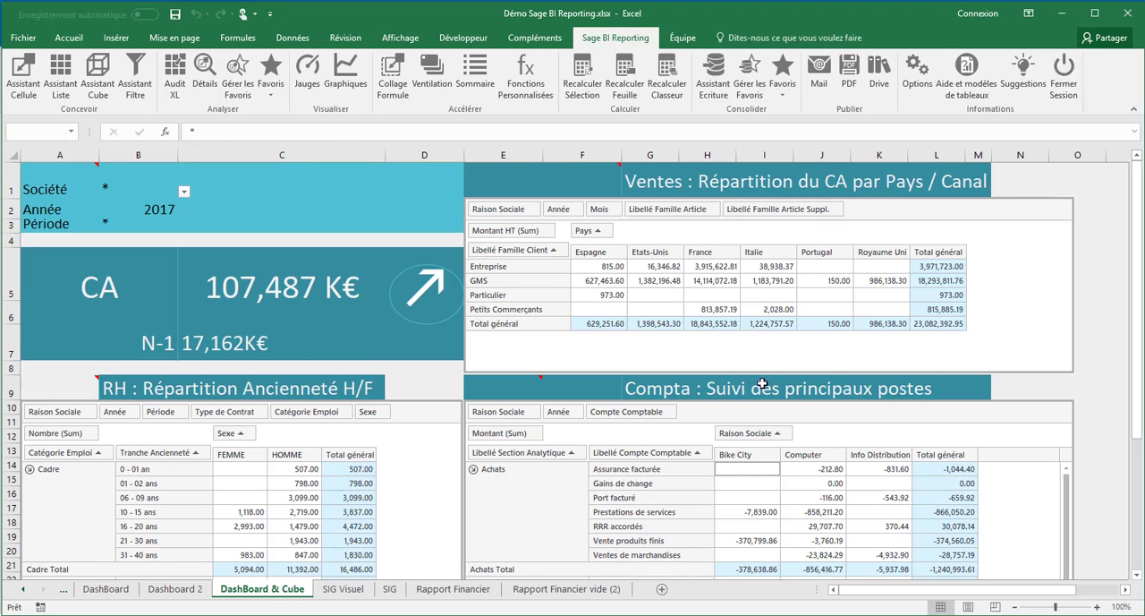
Close the workbook without saving and open the Démo Sage BI Reporting.xlsx attachment from the Outlook message
left_click(1125, 14)
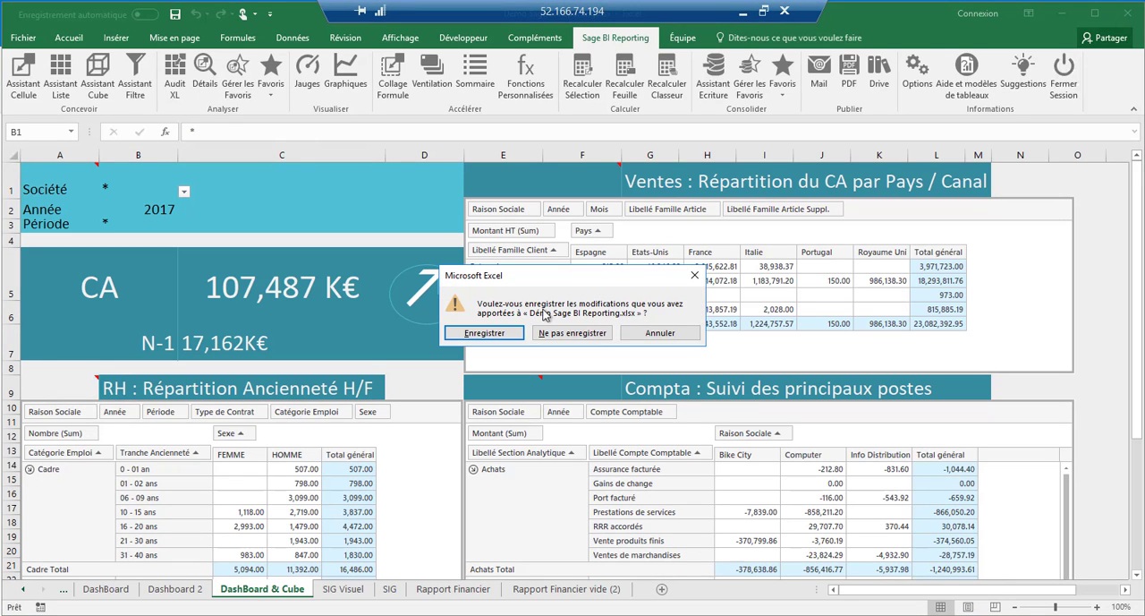
left_click(587, 334)
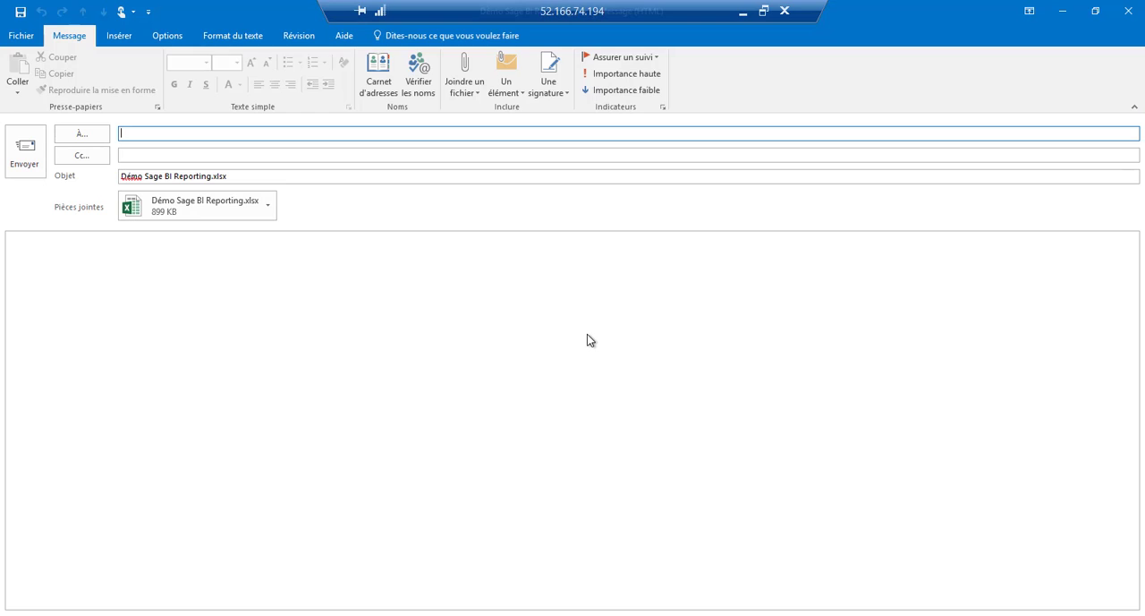
left_click(186, 211)
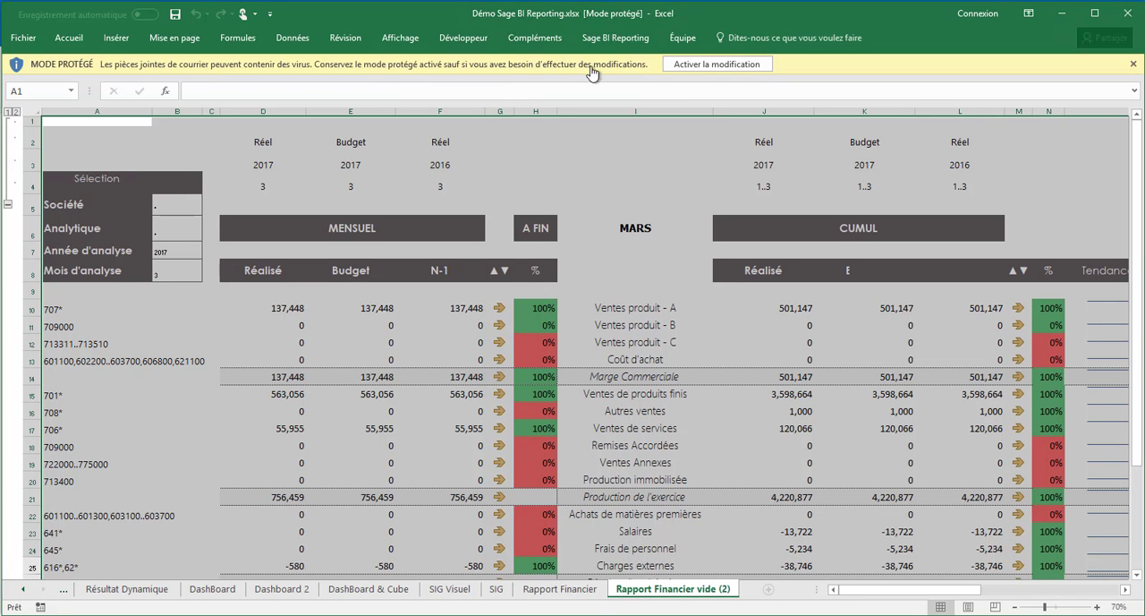
Enable editing of the received attachment and check the content of cells D10 and D15 for formulas
left_click(677, 66)
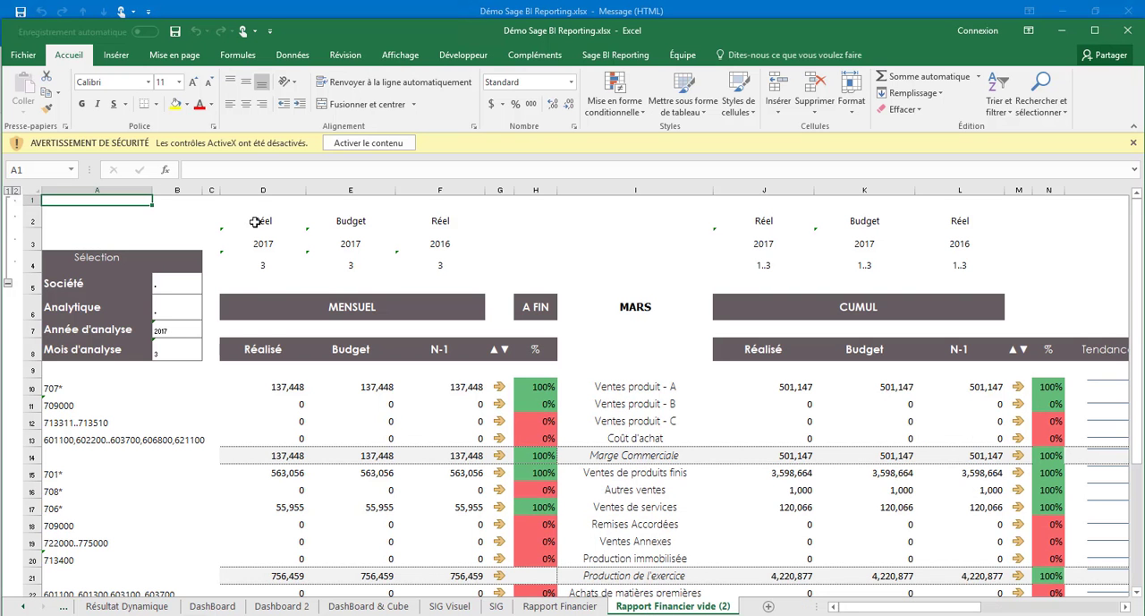
left_click(279, 390)
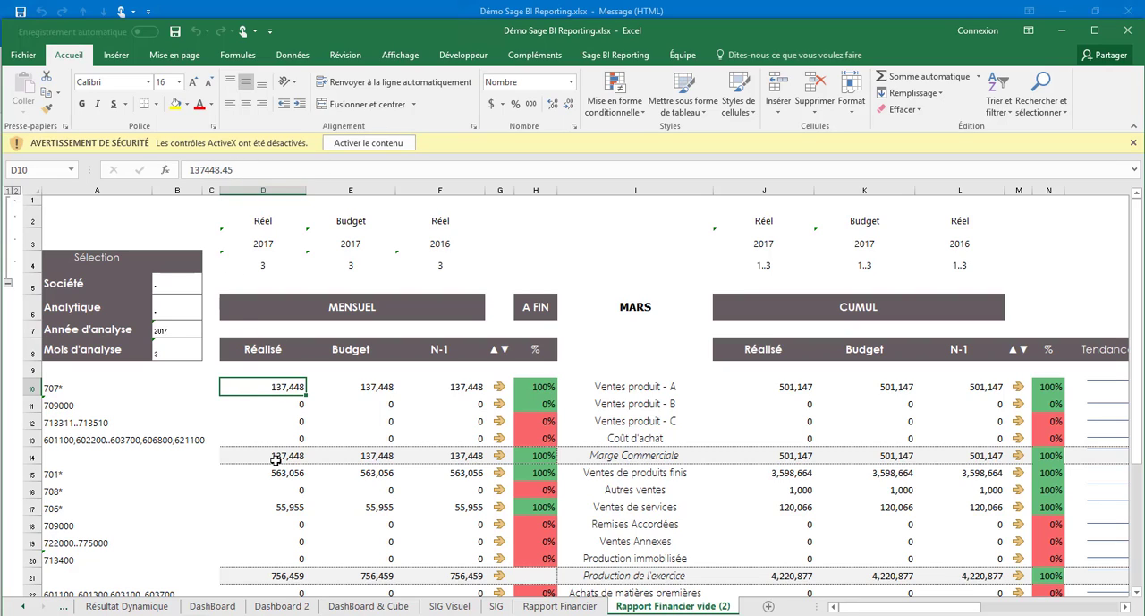
left_click(280, 476)
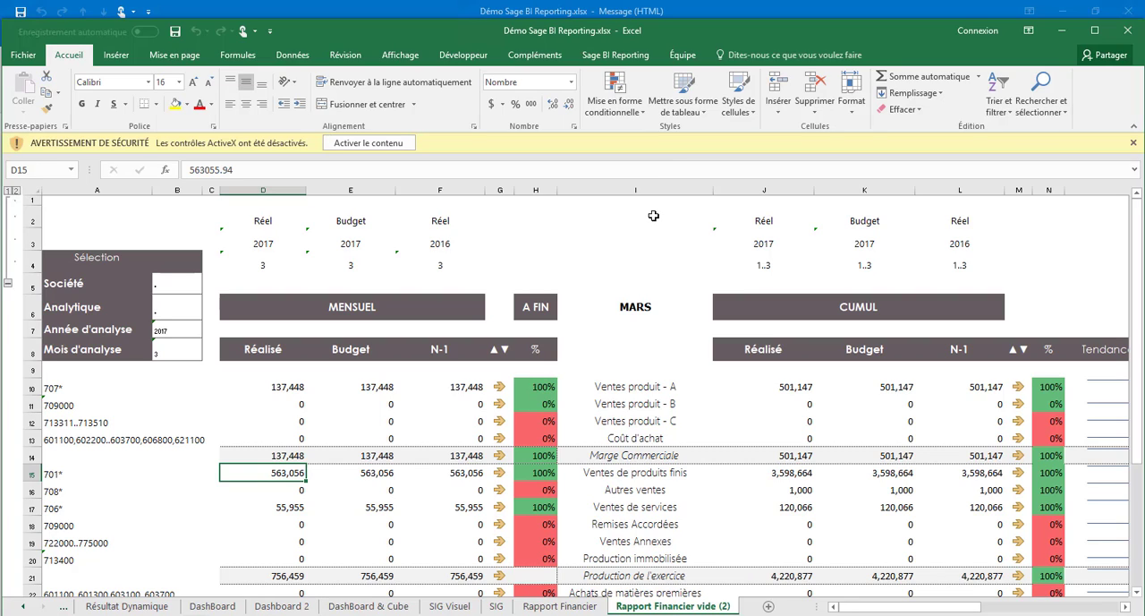
Open a Sage BI Reporting session by entering the user's login and account password
left_click(615, 54)
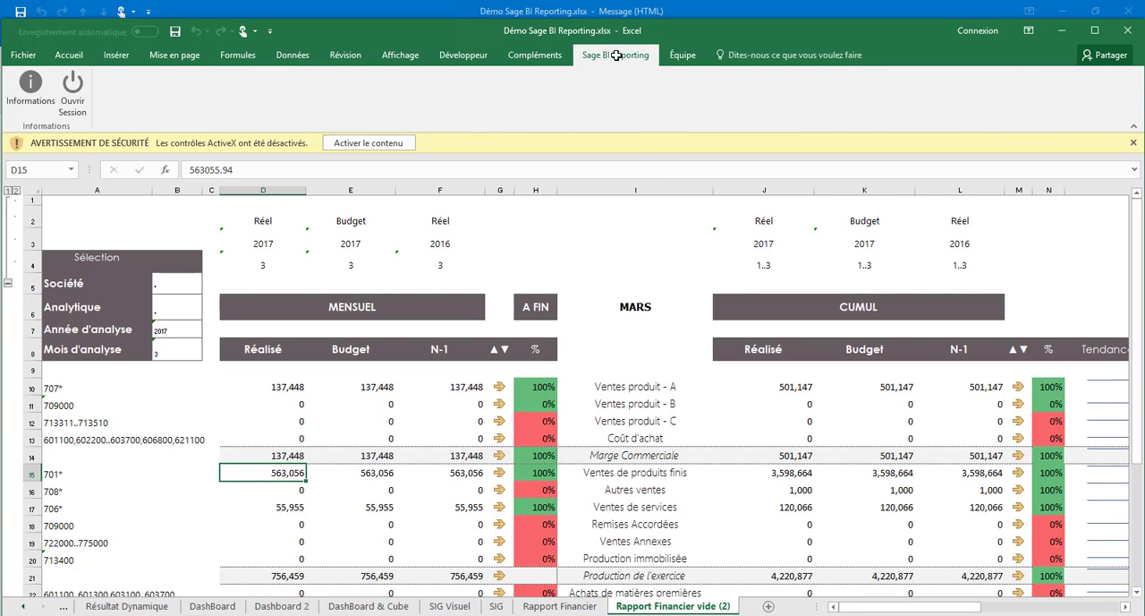
left_click(74, 90)
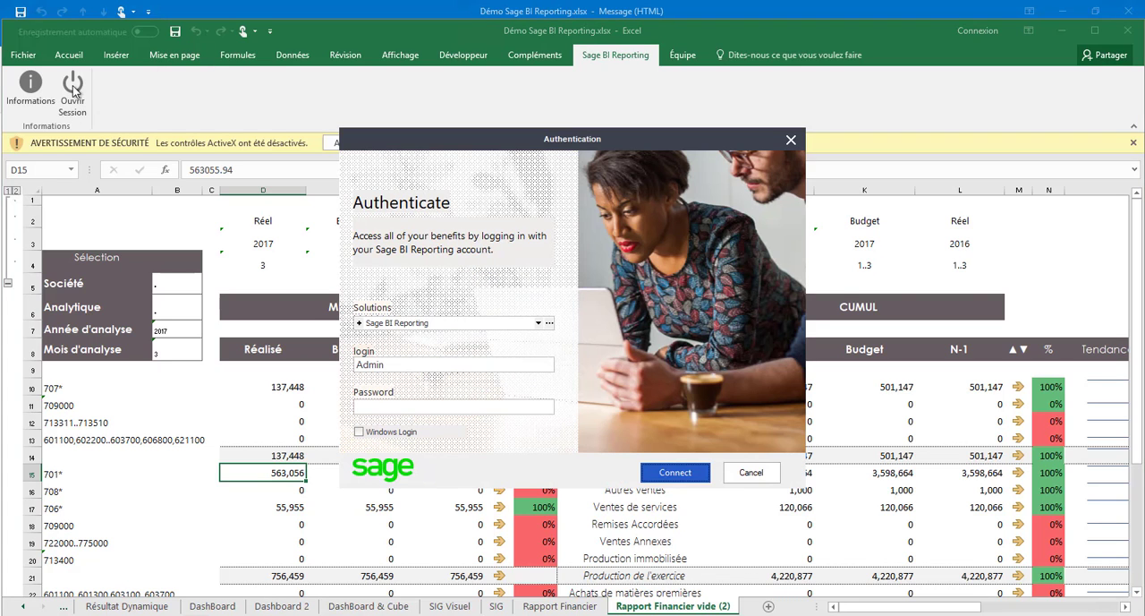
left_click_drag(395, 362, 340, 361)
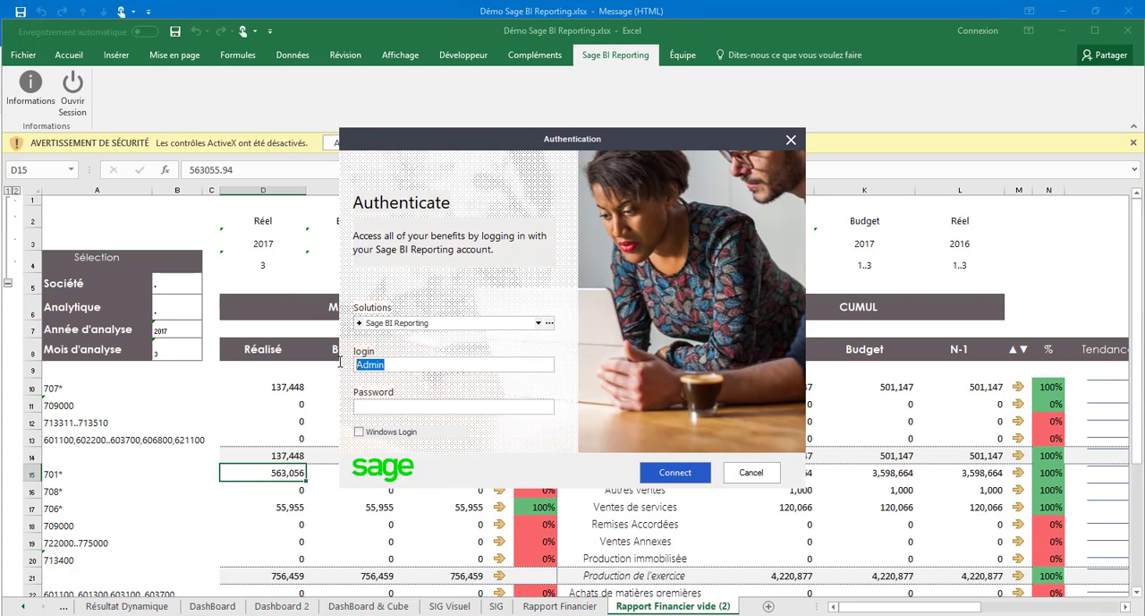
type("Olivier")
key("Tab")
type("*******")
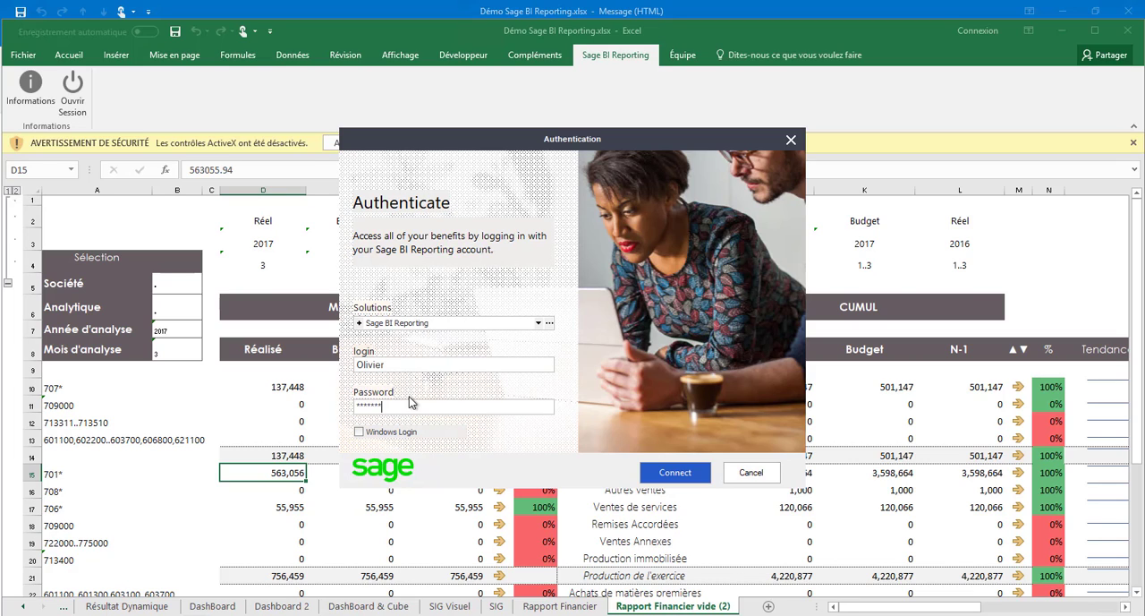
left_click(675, 472)
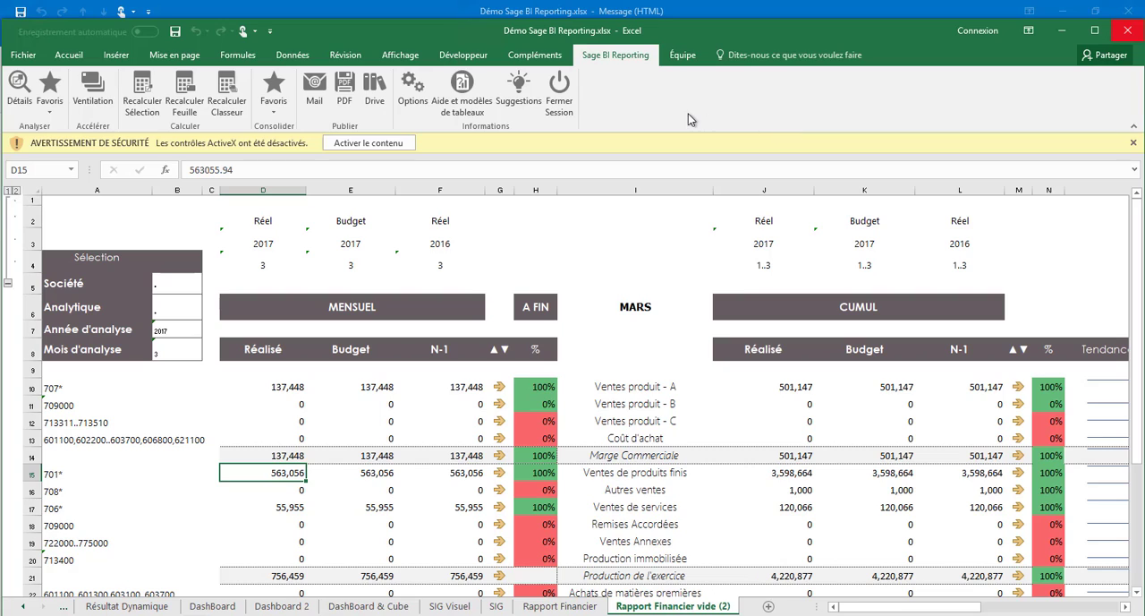
Close the workbook without saving and launch Sage BI Reporting Studio
left_click(1127, 33)
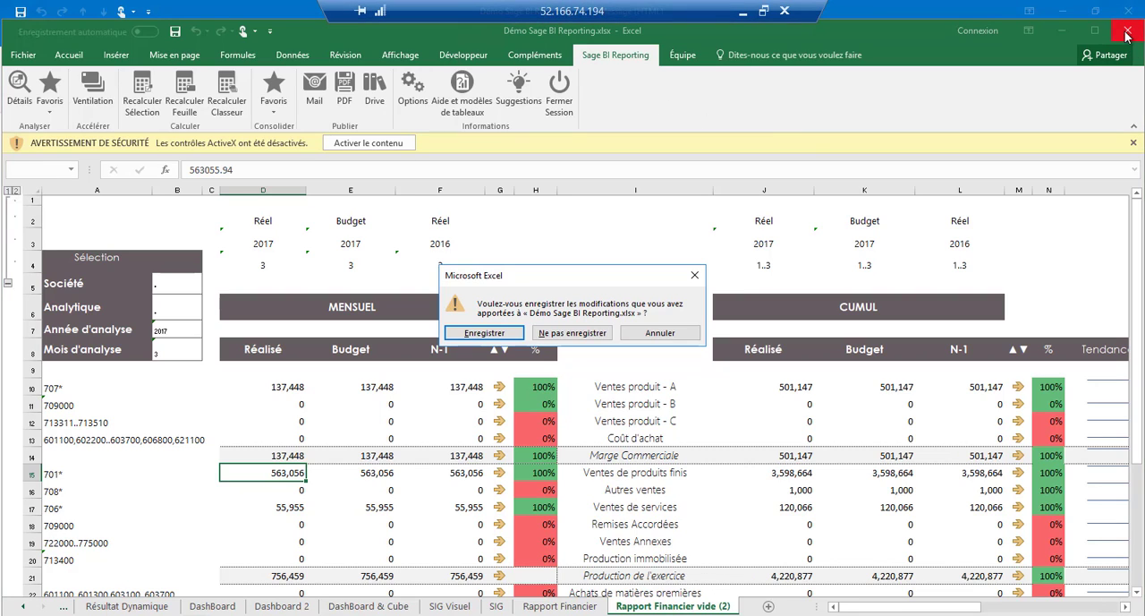
left_click(588, 333)
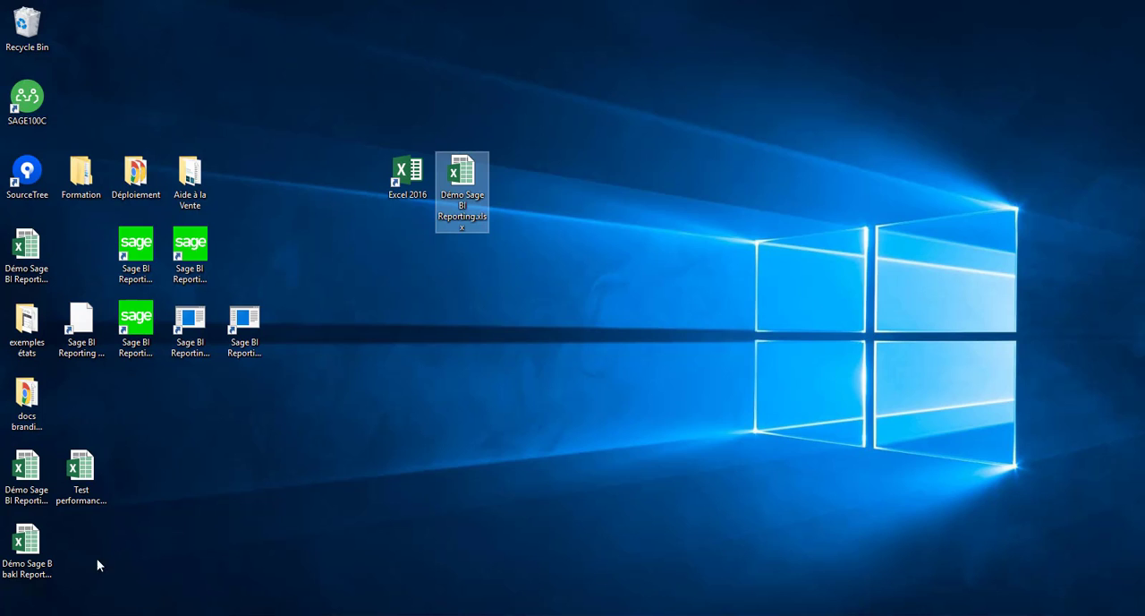
left_click(46, 615)
type("studio")
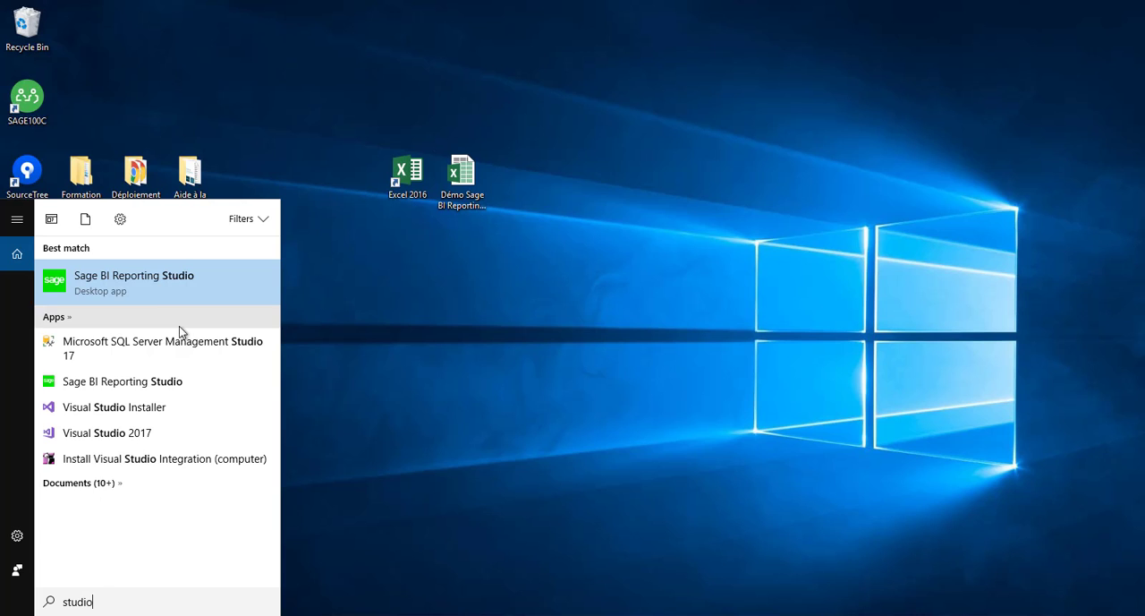
left_click(143, 289)
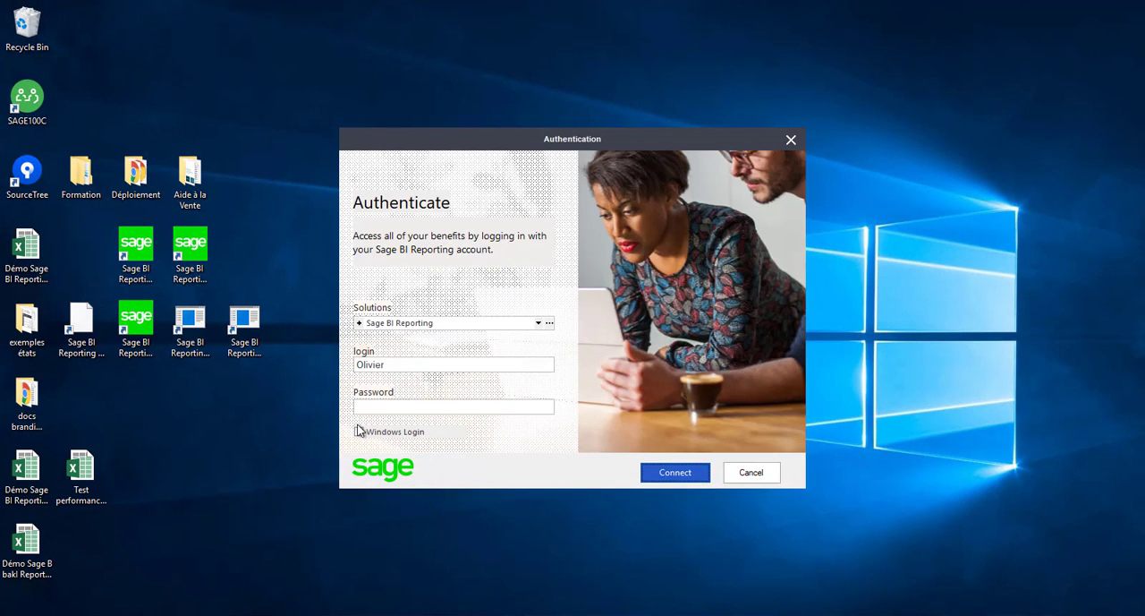
Sign in with the Admin login and enter the account password
left_click(431, 366)
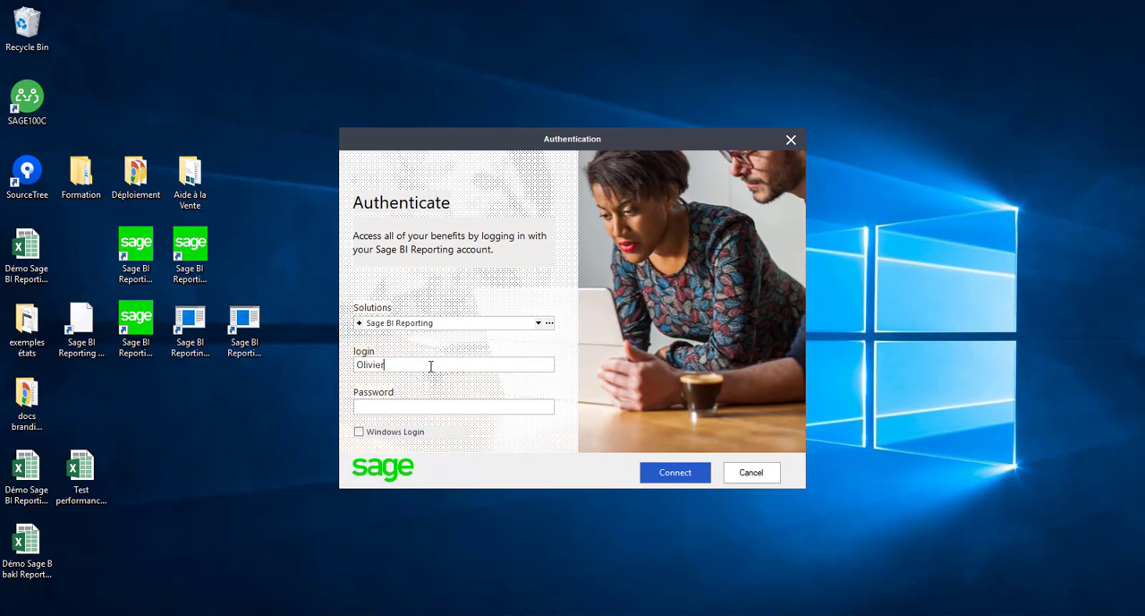
double_click(430, 365)
type("Admin")
key("Tab")
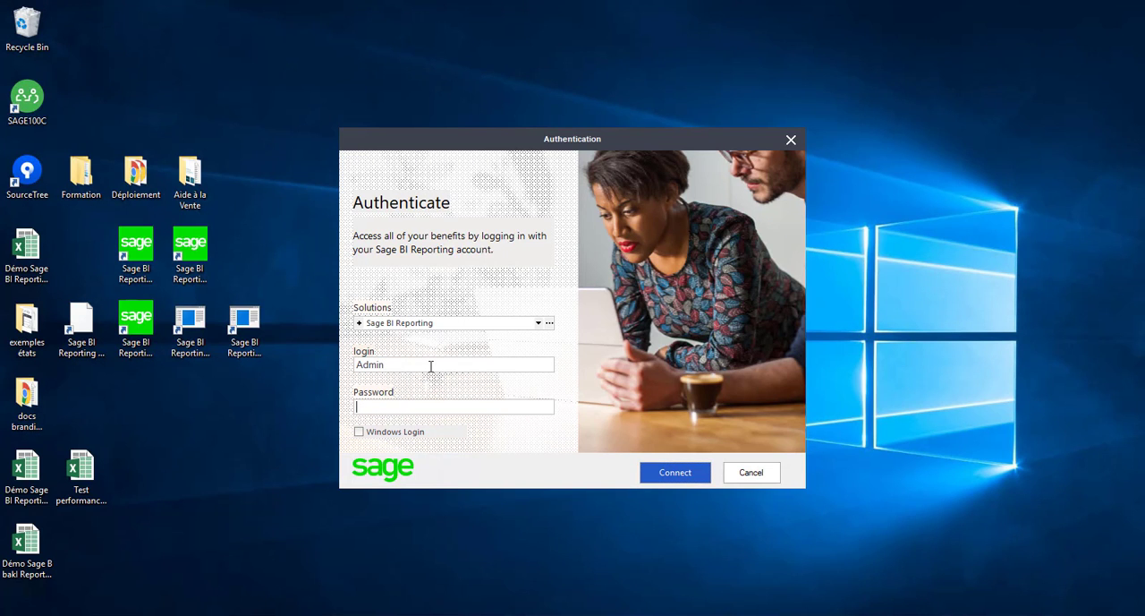
type("*****")
left_click(674, 474)
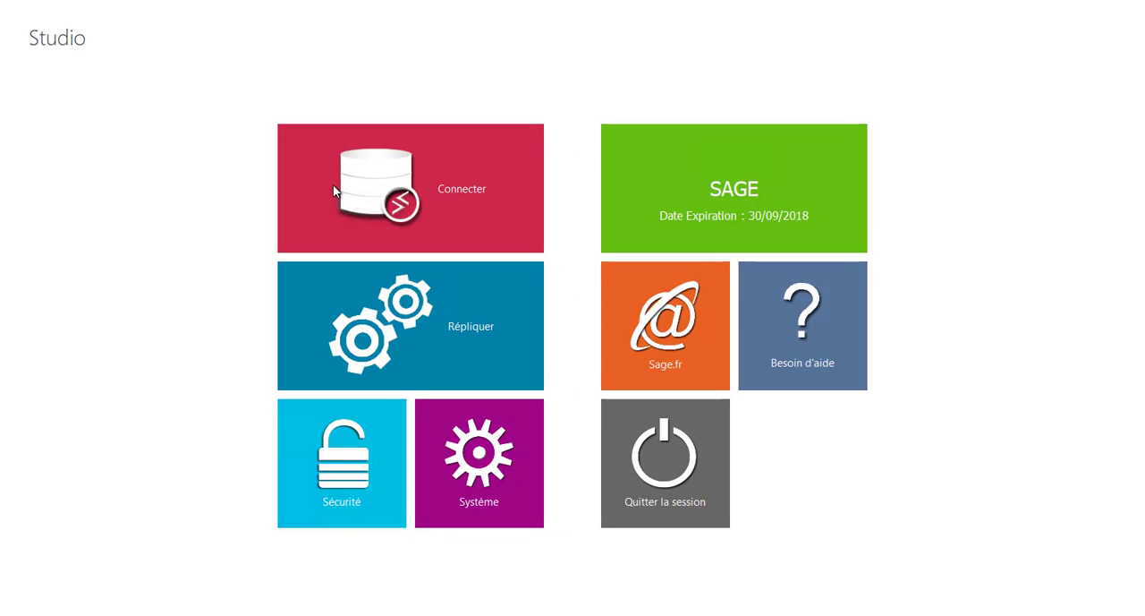
Review the Sage Comptabilité 100 and Sage Gestion Commerciale 100 connectors, and open the Ventes model's schema and dictionary
left_click(333, 191)
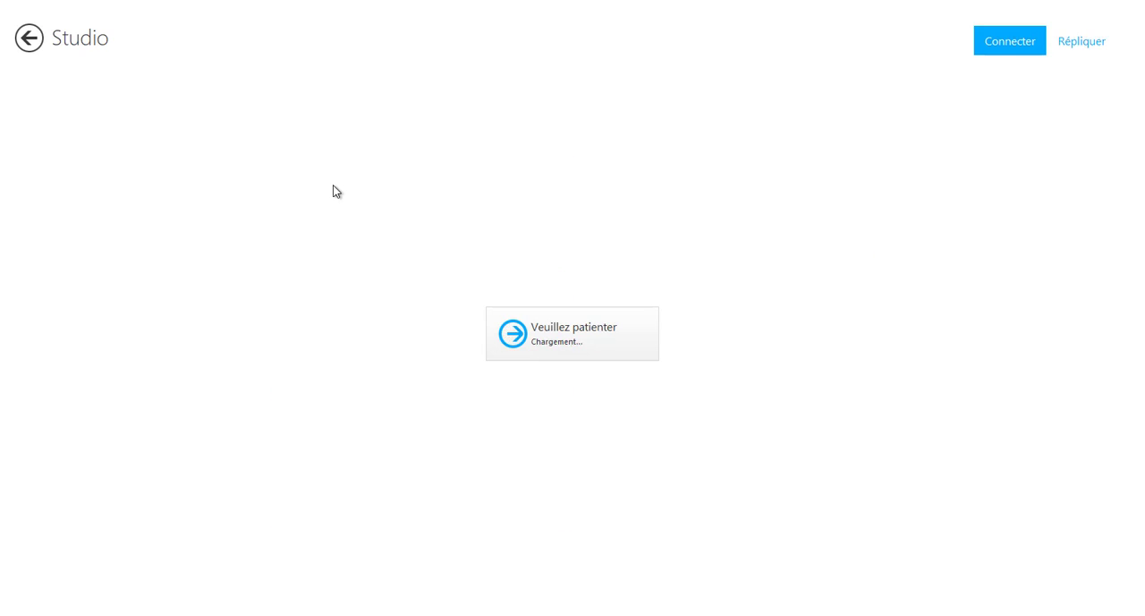
left_click(100, 103)
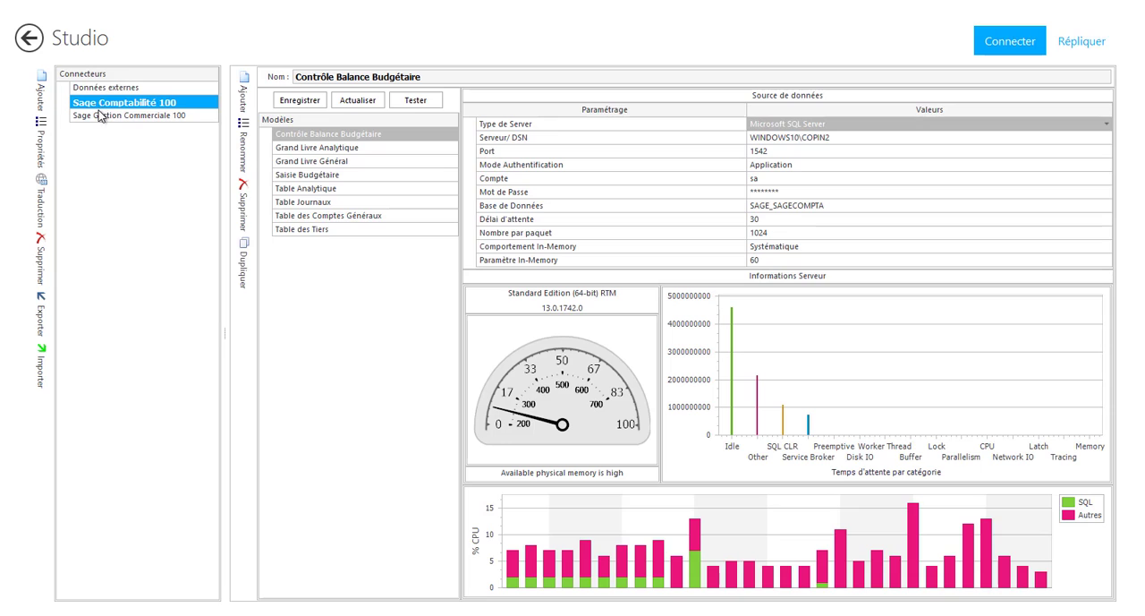
left_click(116, 120)
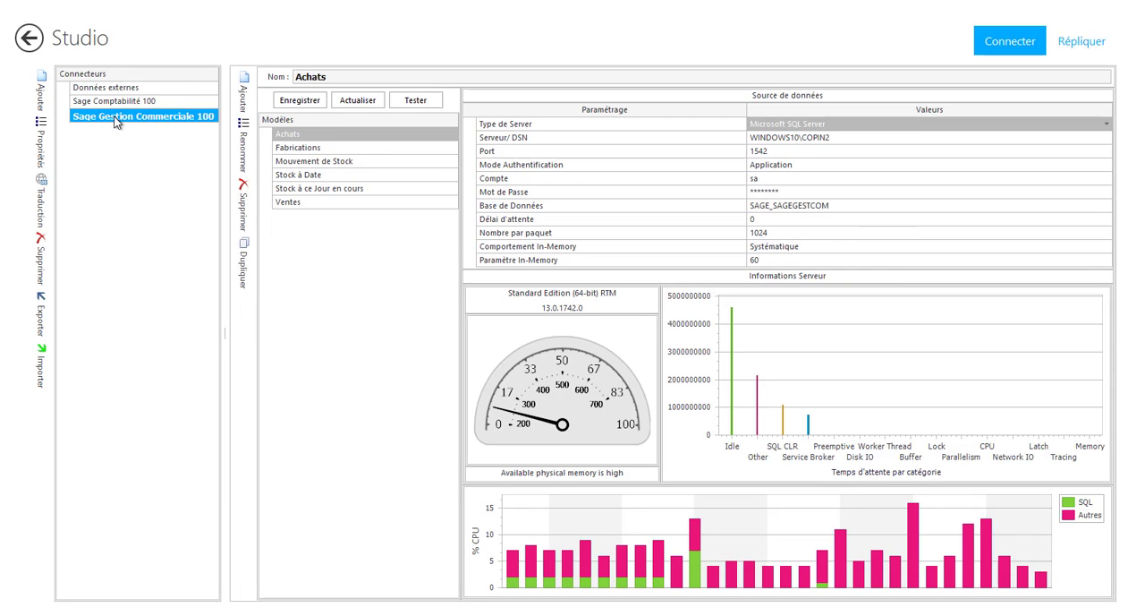
left_click(299, 209)
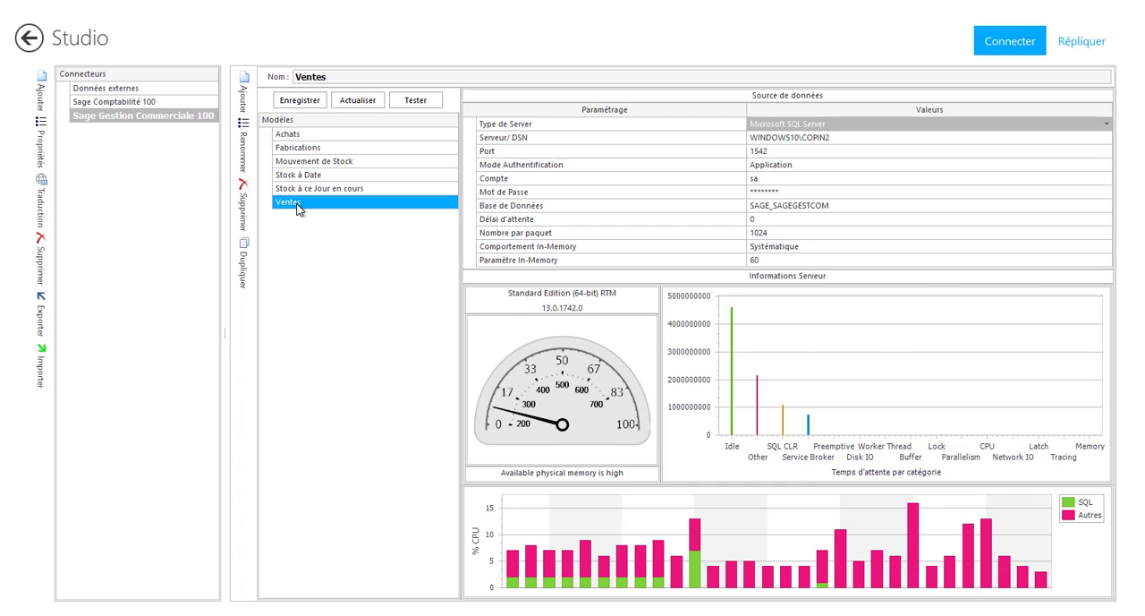
double_click(299, 202)
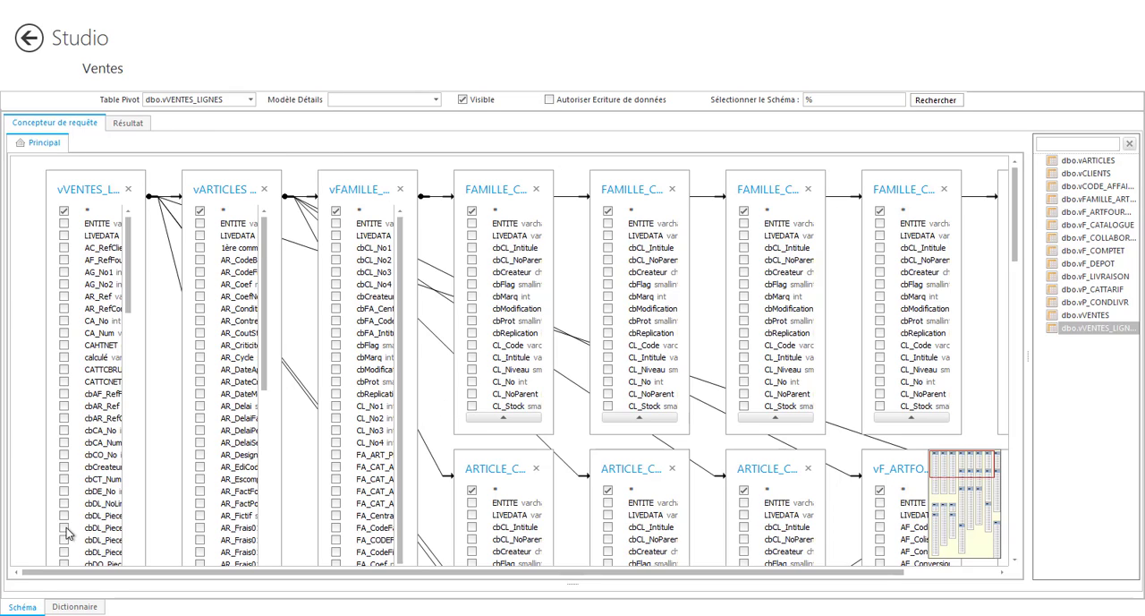
left_click(75, 607)
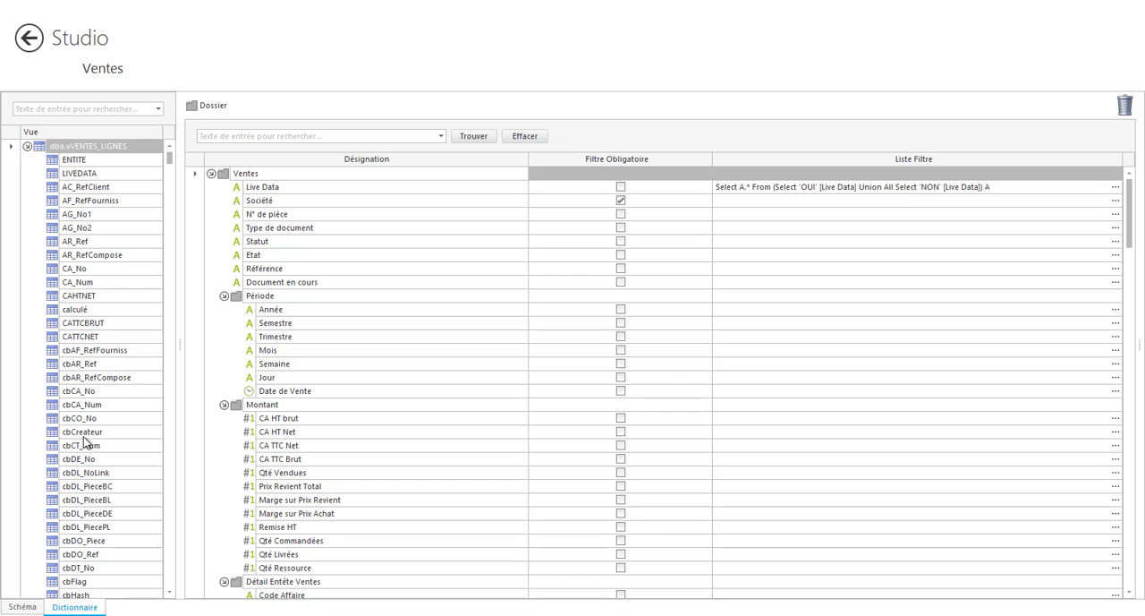
mouse_move(170, 161)
left_mouse_down()
mouse_move(169, 289)
mouse_move(170, 159)
left_mouse_up()
Examine the type options and field expression of CA HT brut under Montant, leaving its mandatory filter off and cancelling the Expression Editor
right_click(340, 422)
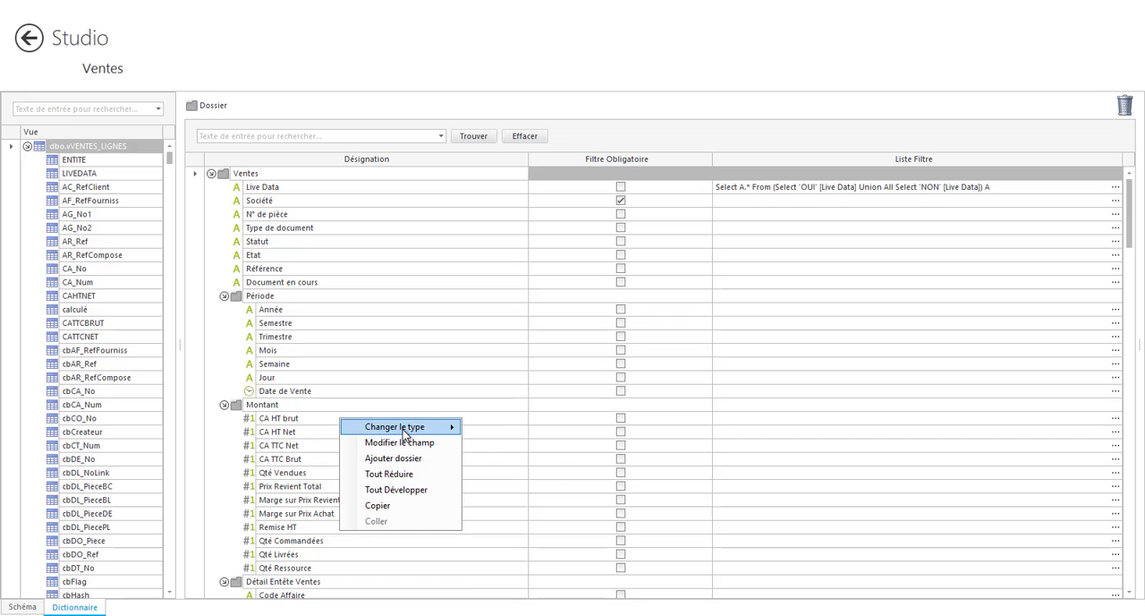
mouse_move(399, 429)
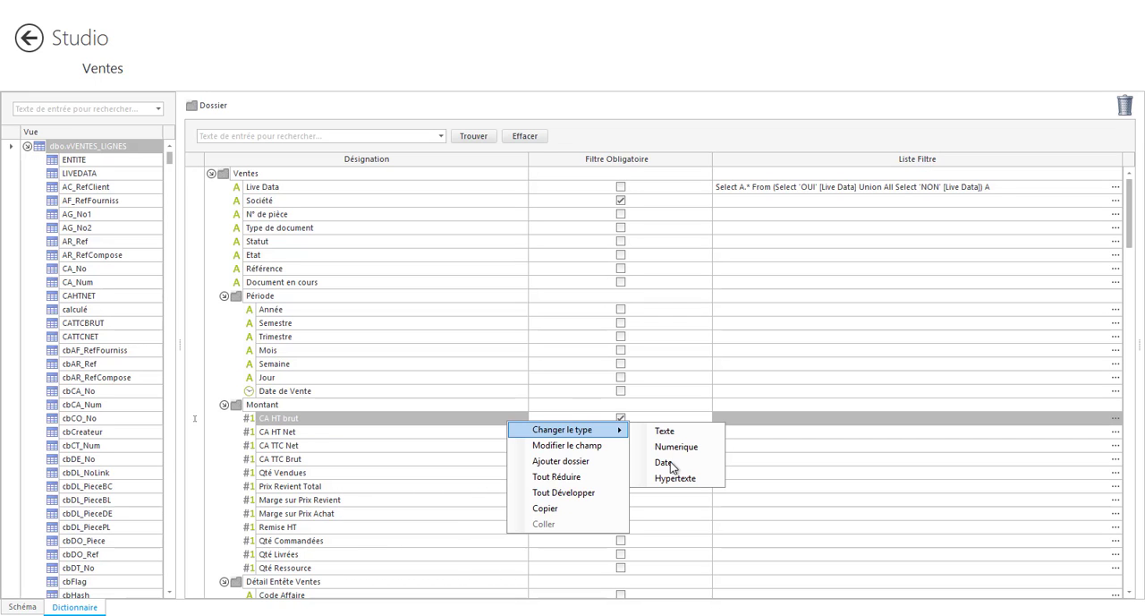
left_click(495, 417)
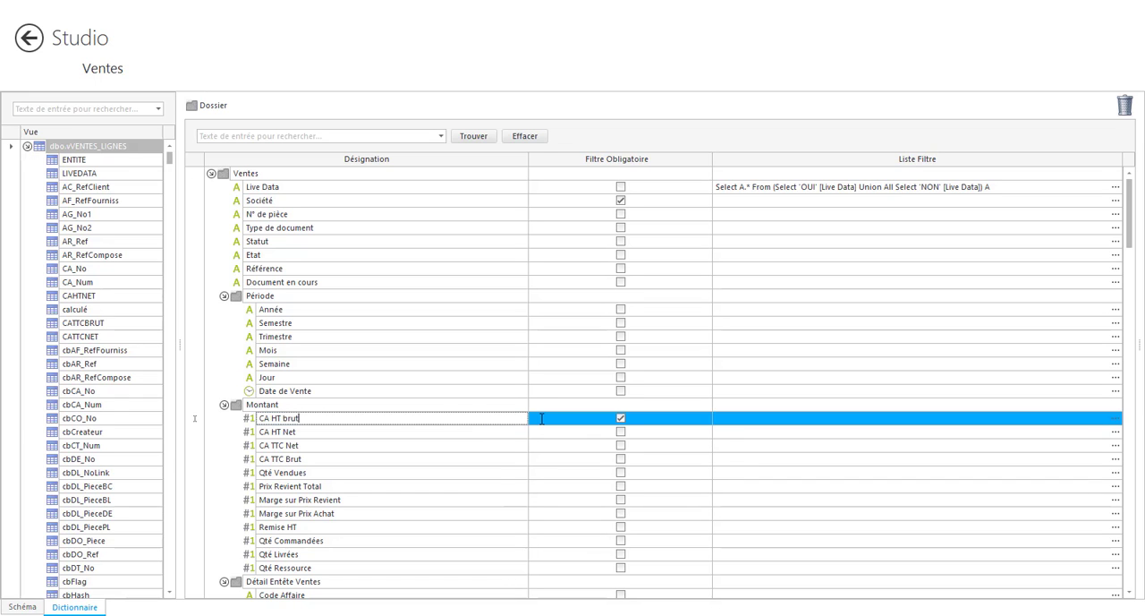
left_click(542, 418)
right_click(538, 418)
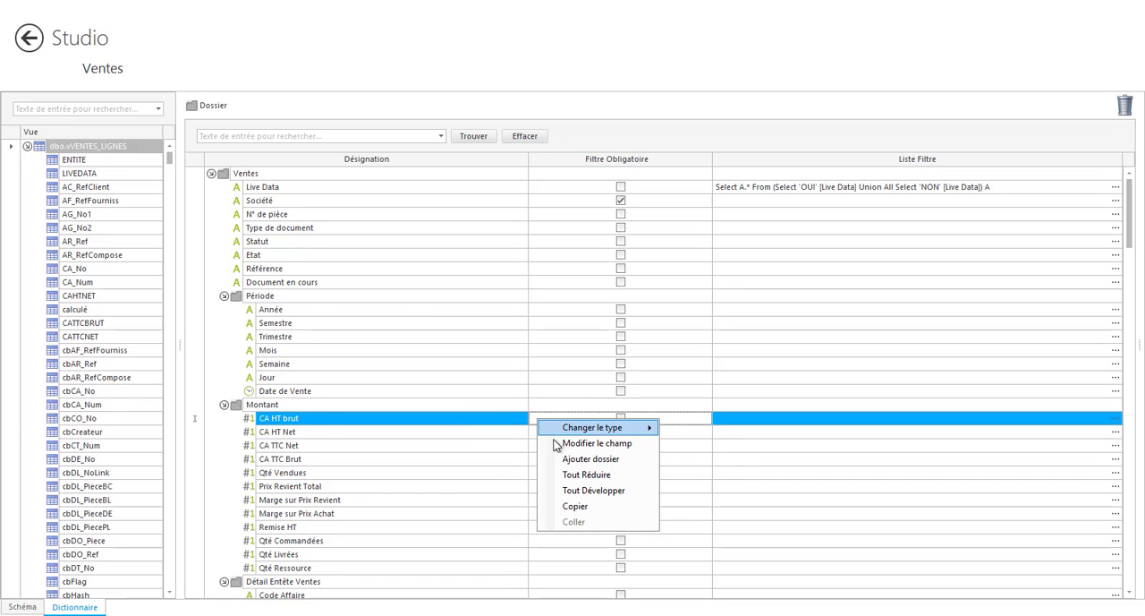
left_click(556, 443)
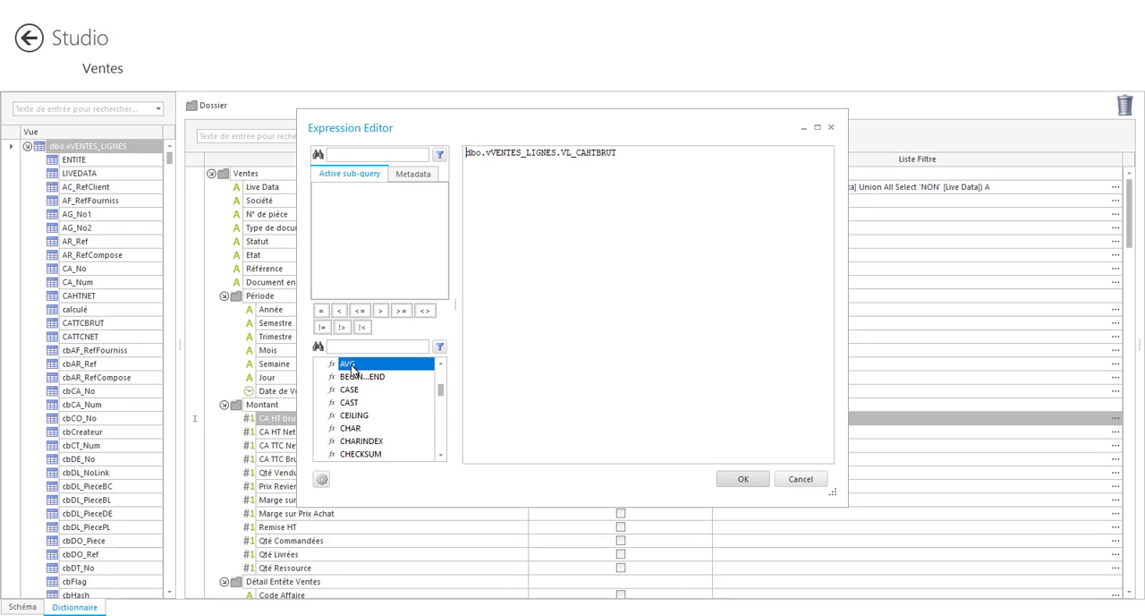
mouse_move(358, 451)
left_click(805, 479)
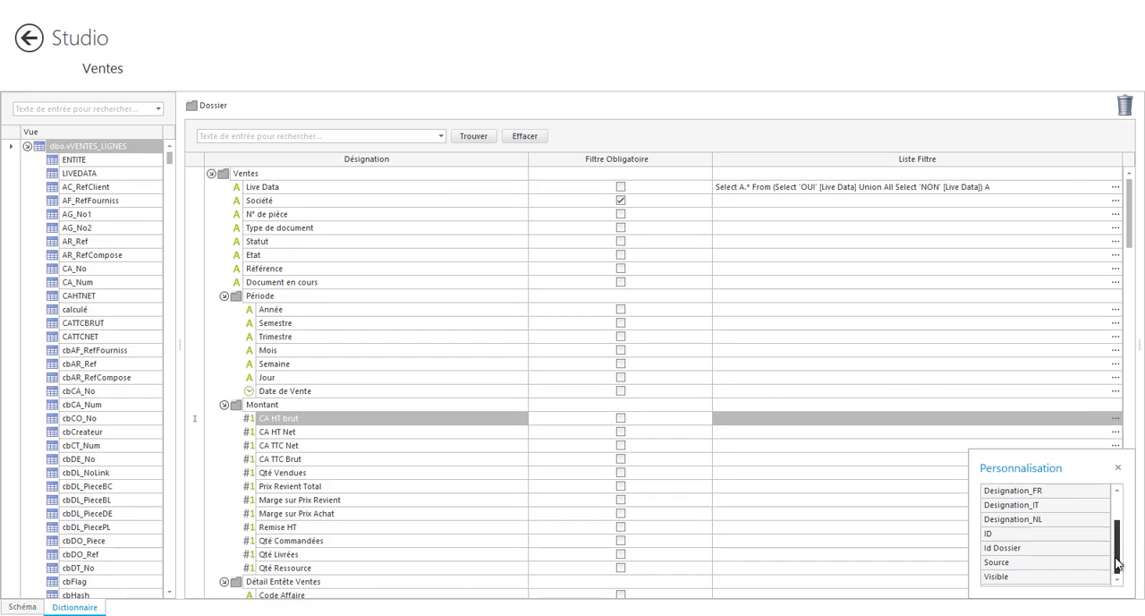
Add the Visible column to the Ventes dictionary grid and close the column customization window
double_click(991, 578)
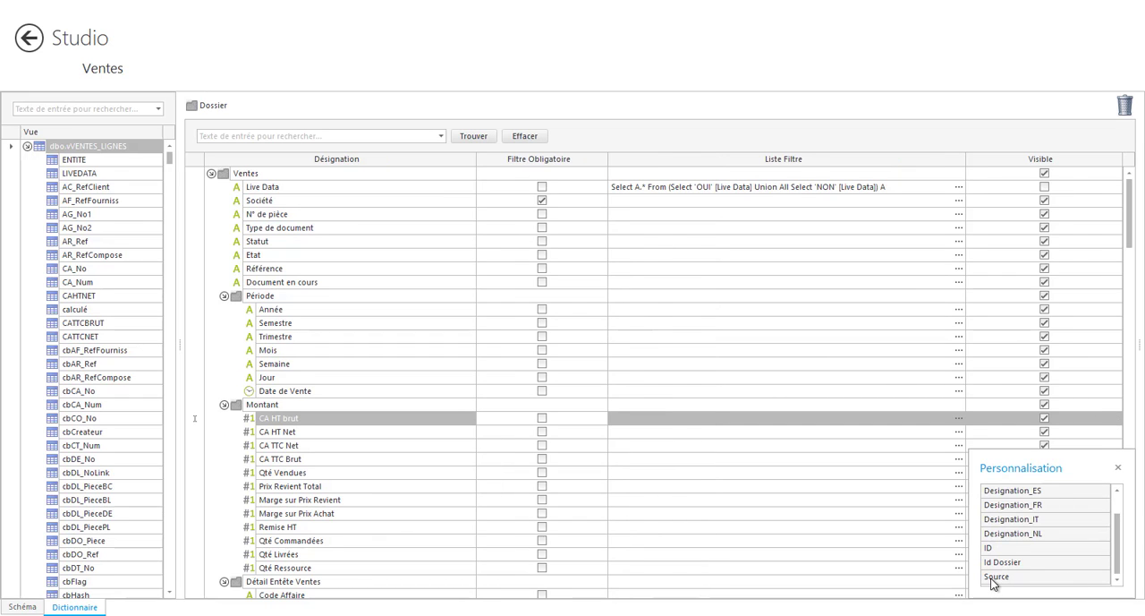
left_click(1117, 468)
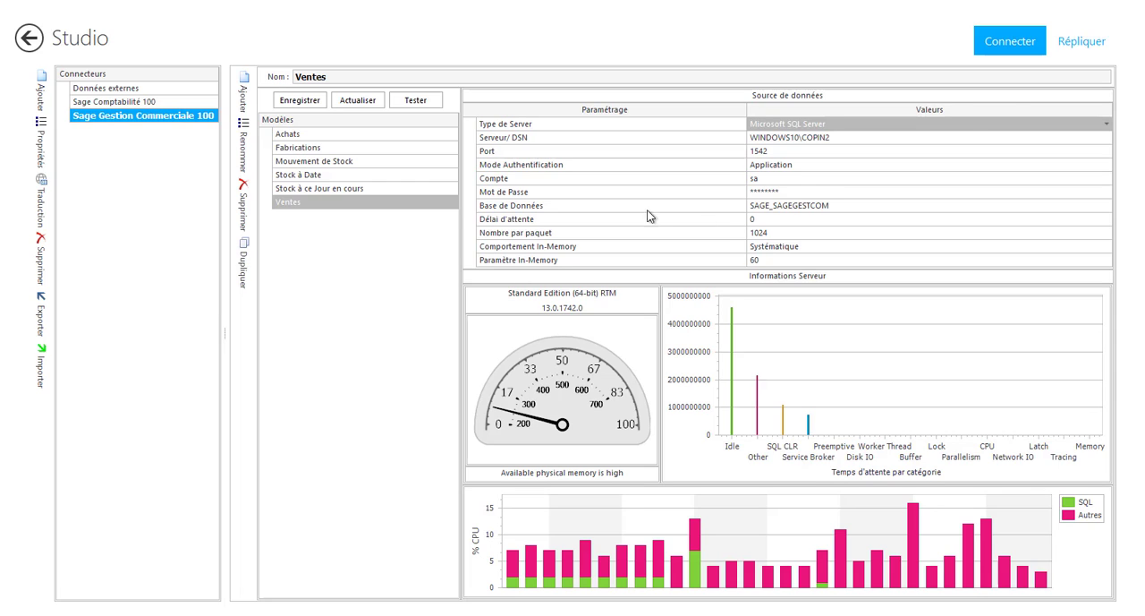
Open the Gestion Commerciale replication process and review the file, content and field settings of its Extraction depuis Fichier step
left_click(1073, 51)
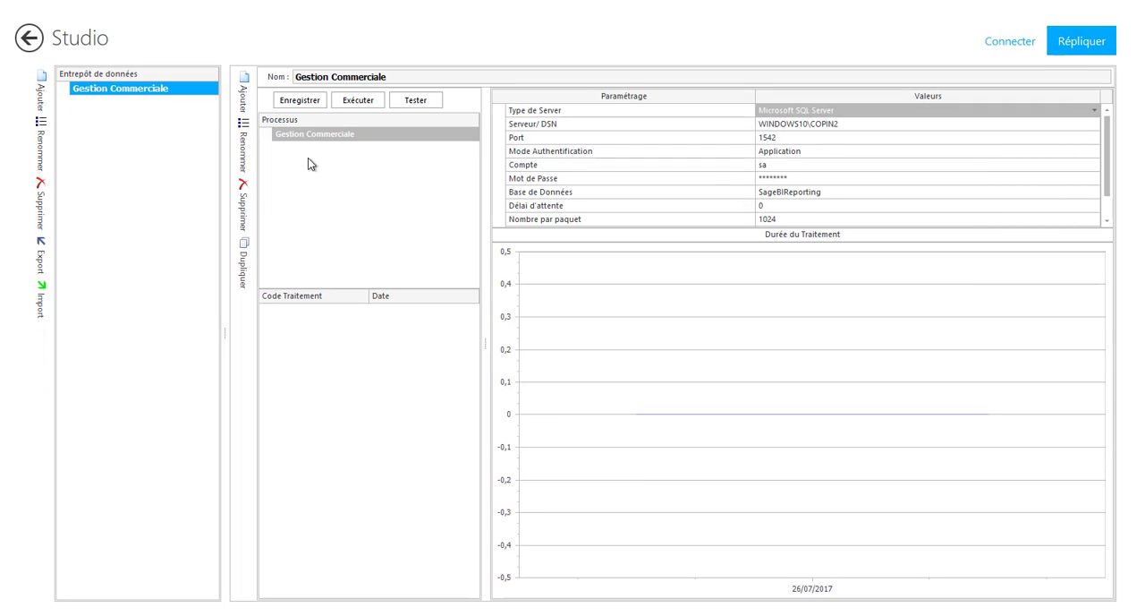
double_click(305, 135)
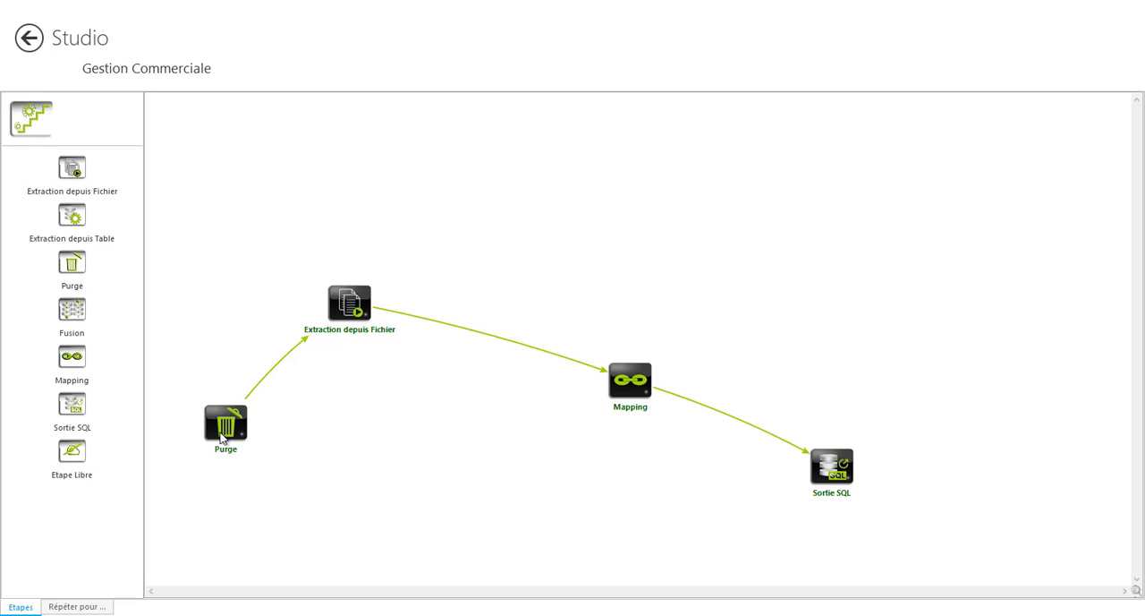
double_click(356, 310)
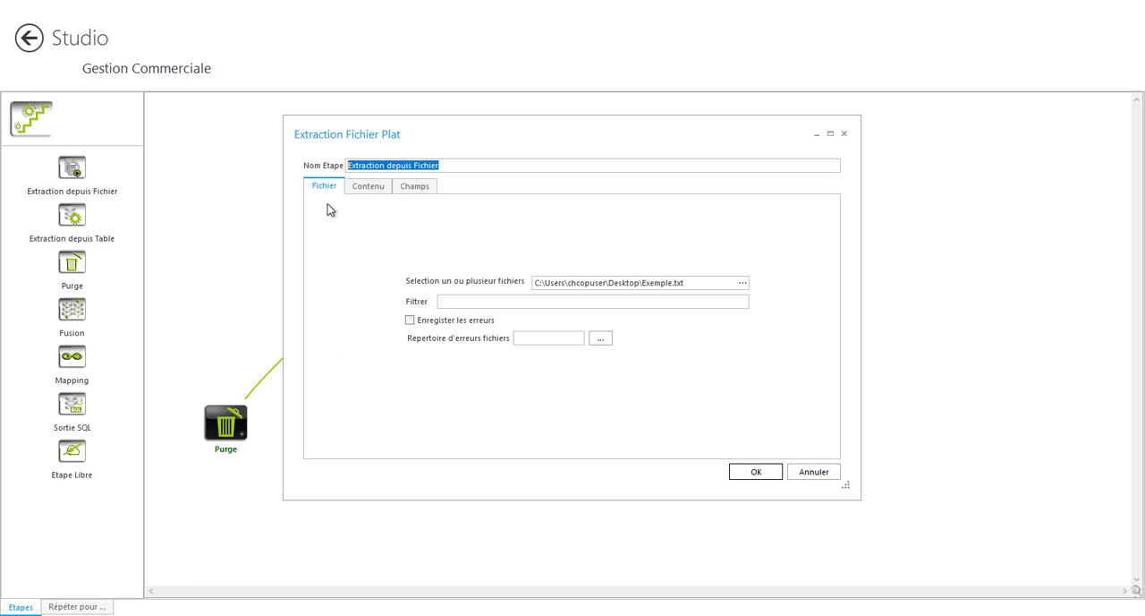
left_click(359, 188)
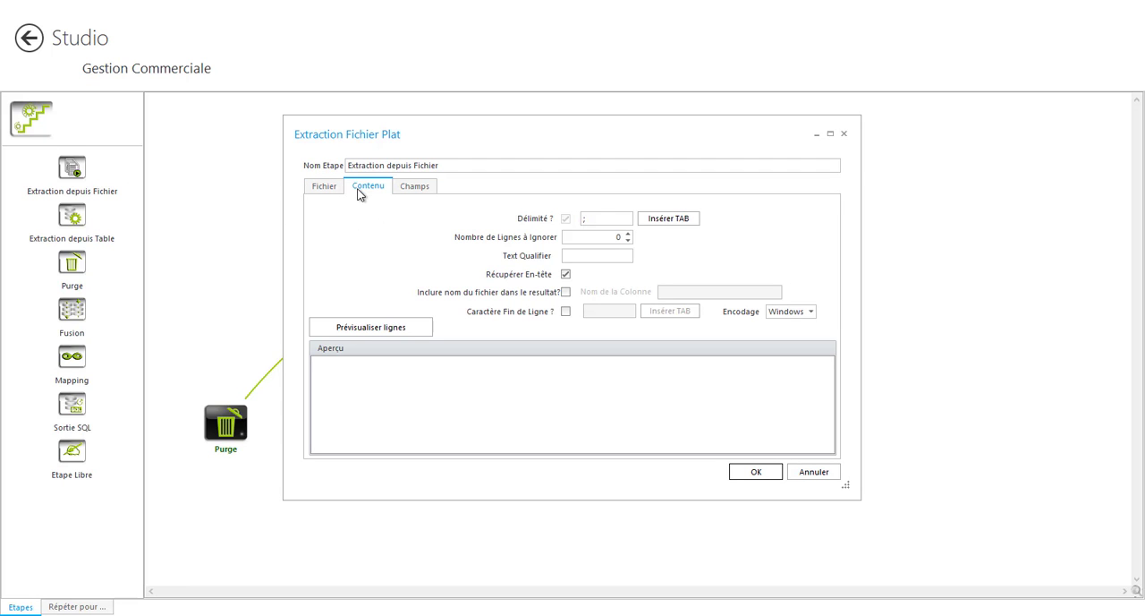
left_click(405, 190)
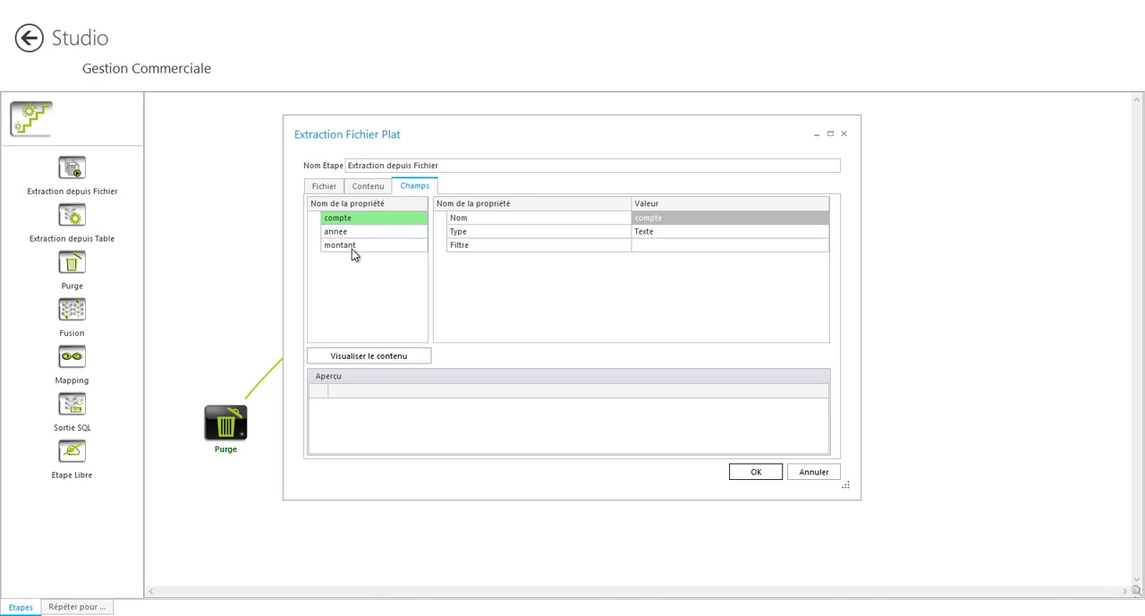
left_click(756, 472)
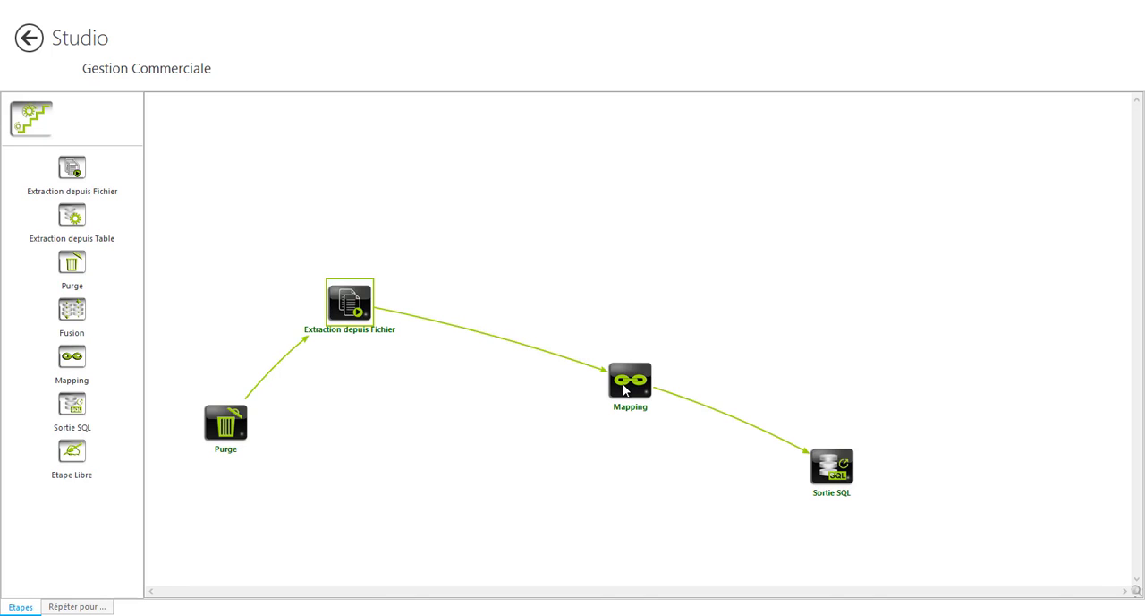
Review the destination fields and expressions of the Mapping step, cancel its dialog, and point out the Sortie SQL step
double_click(624, 387)
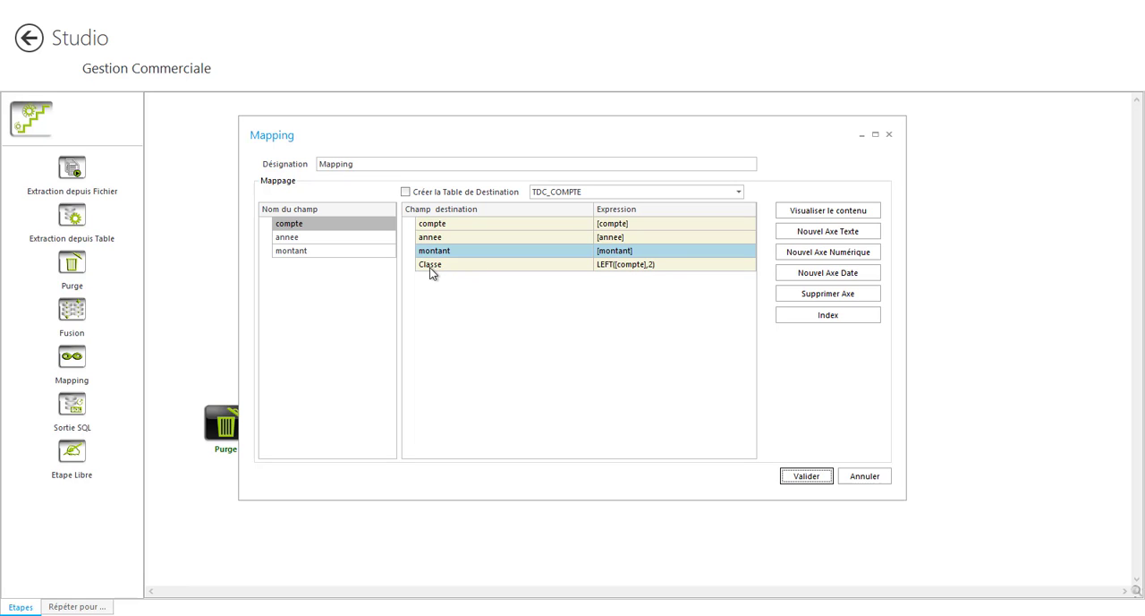
left_click(850, 476)
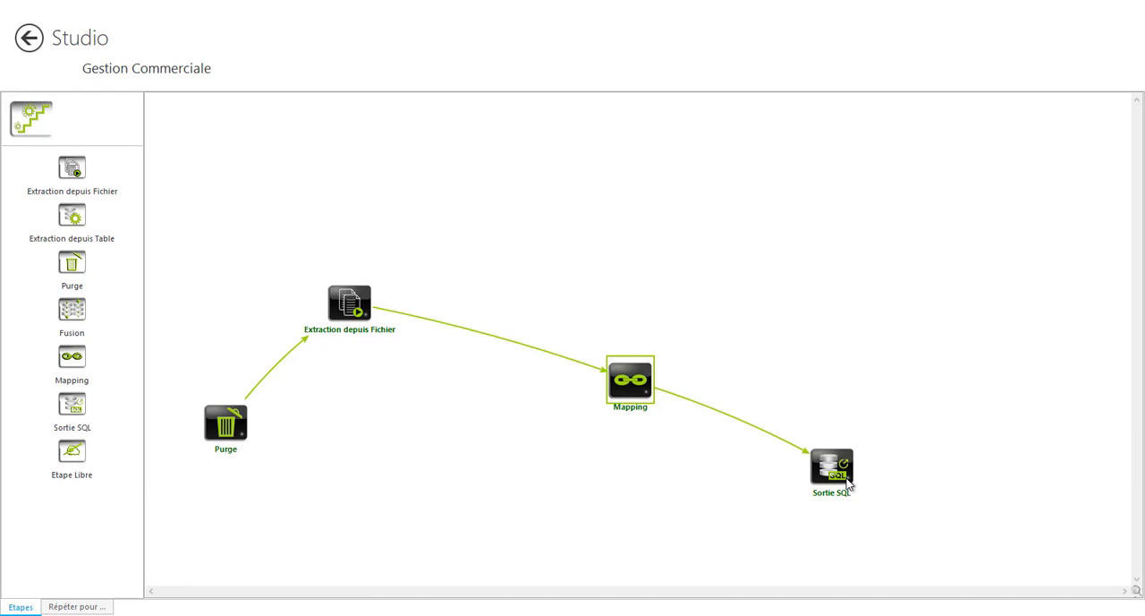
left_click_drag(829, 479, 820, 469)
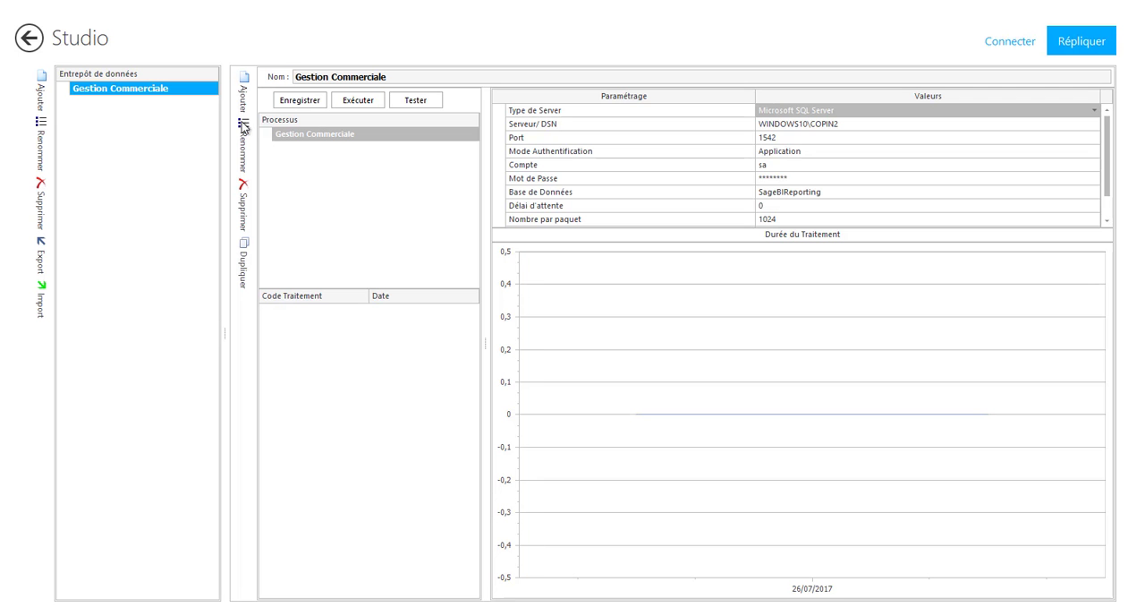
Review the schema and dictionary of the Gestion Commerciale model under the Données externes connector, and leave the model without saving changes
left_click(993, 45)
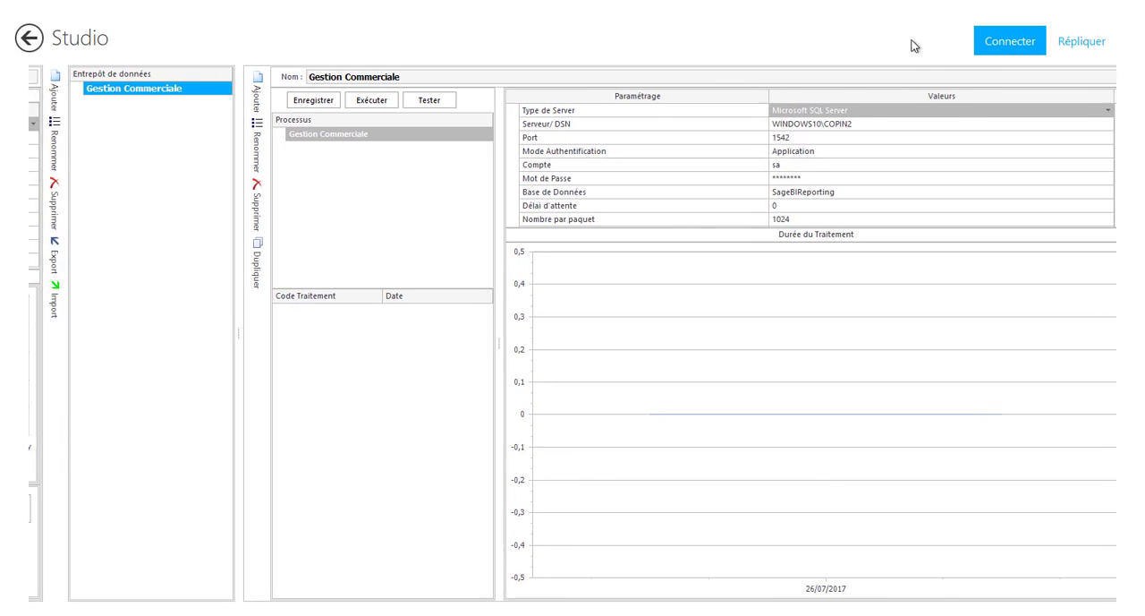
left_click(89, 92)
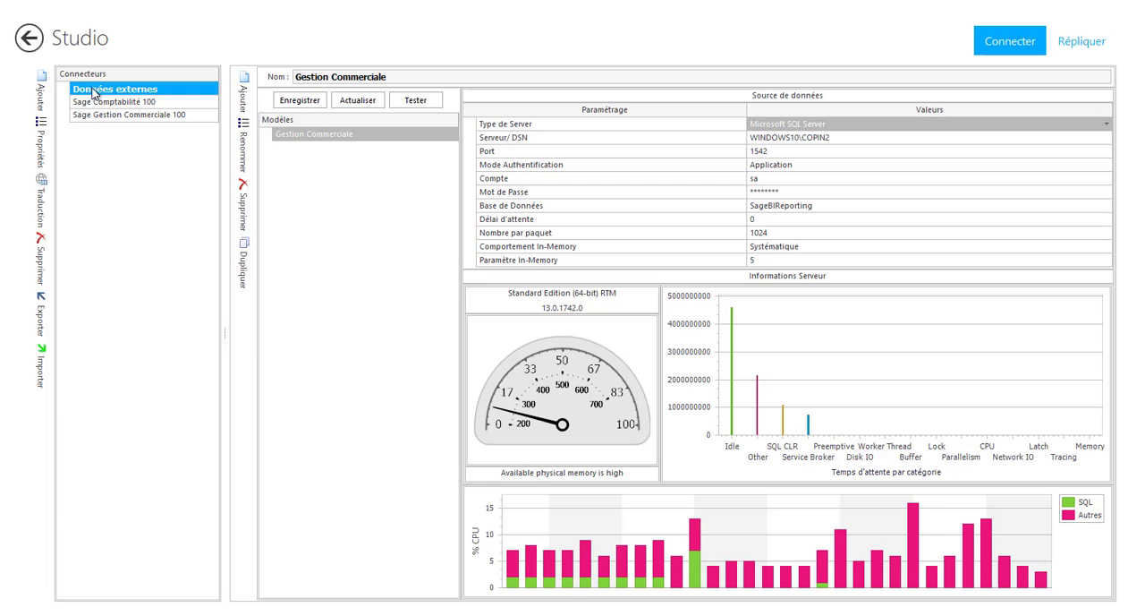
double_click(293, 134)
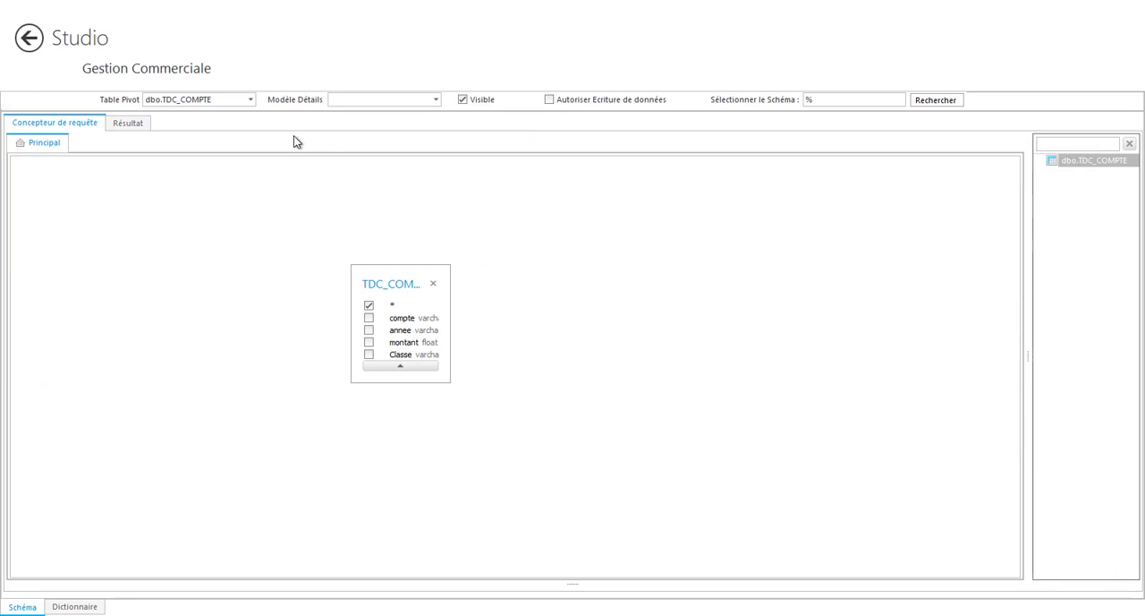
left_click(85, 608)
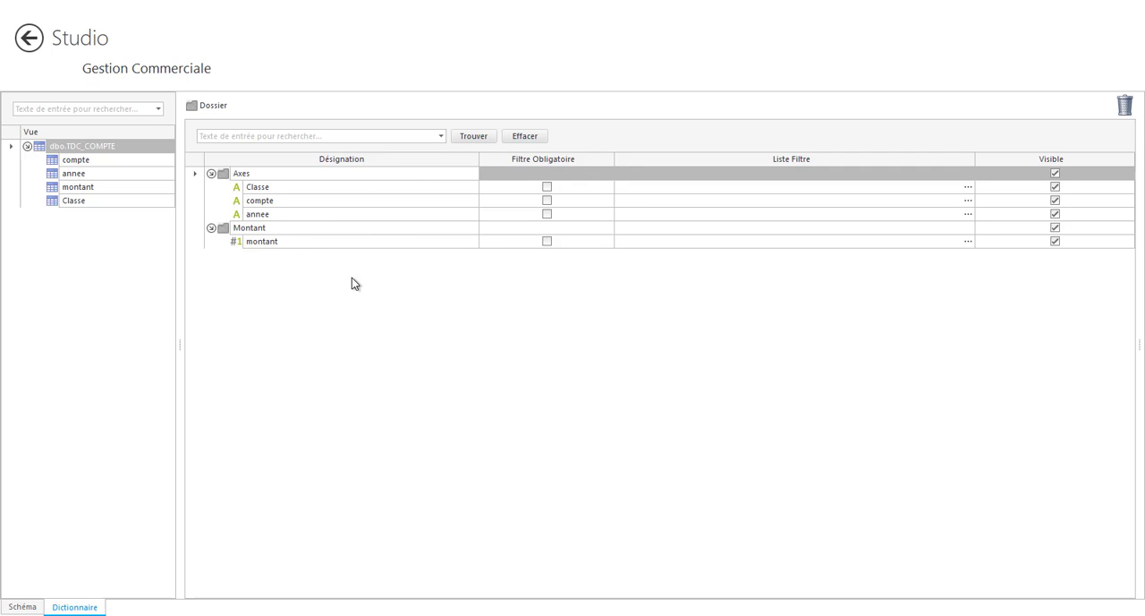
left_click(29, 37)
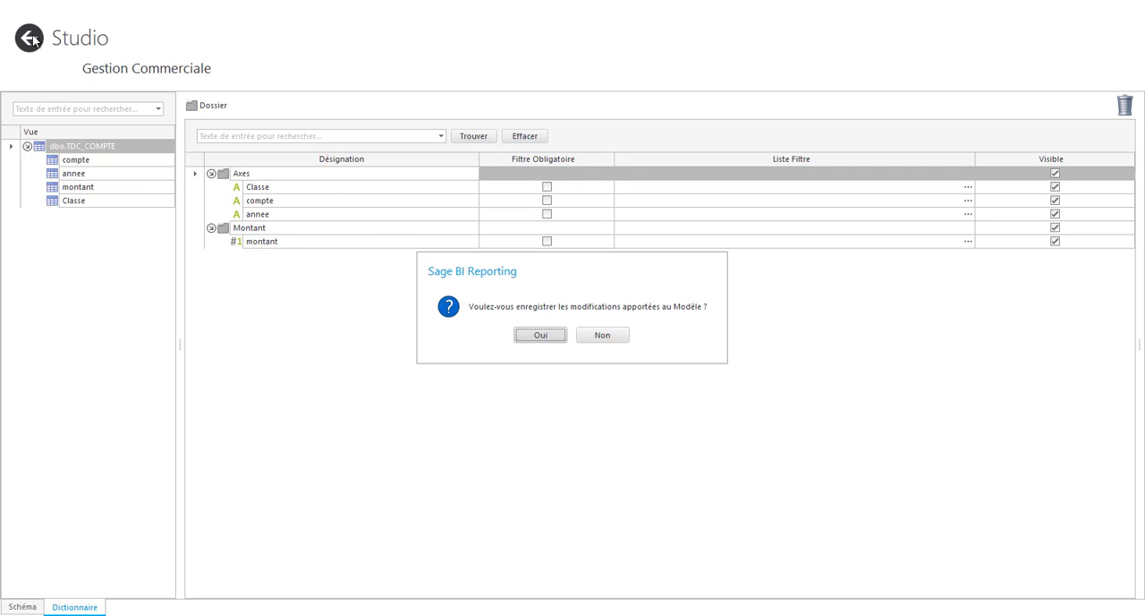
left_click(582, 340)
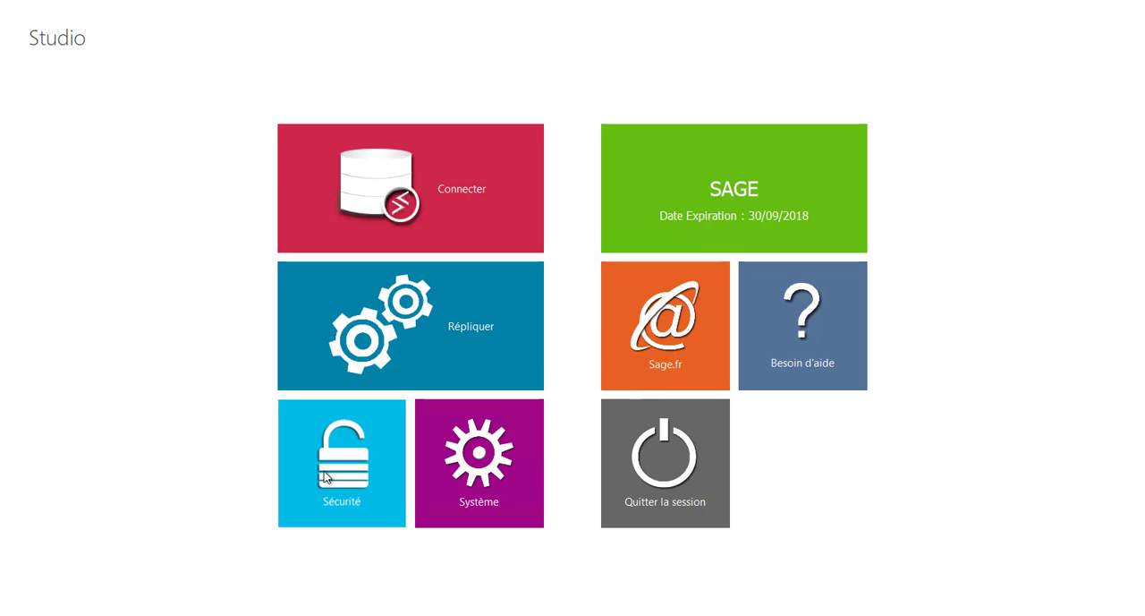
Examine the Comptabilité group's automation, application and connector rights in the Sécurité settings
left_click(324, 471)
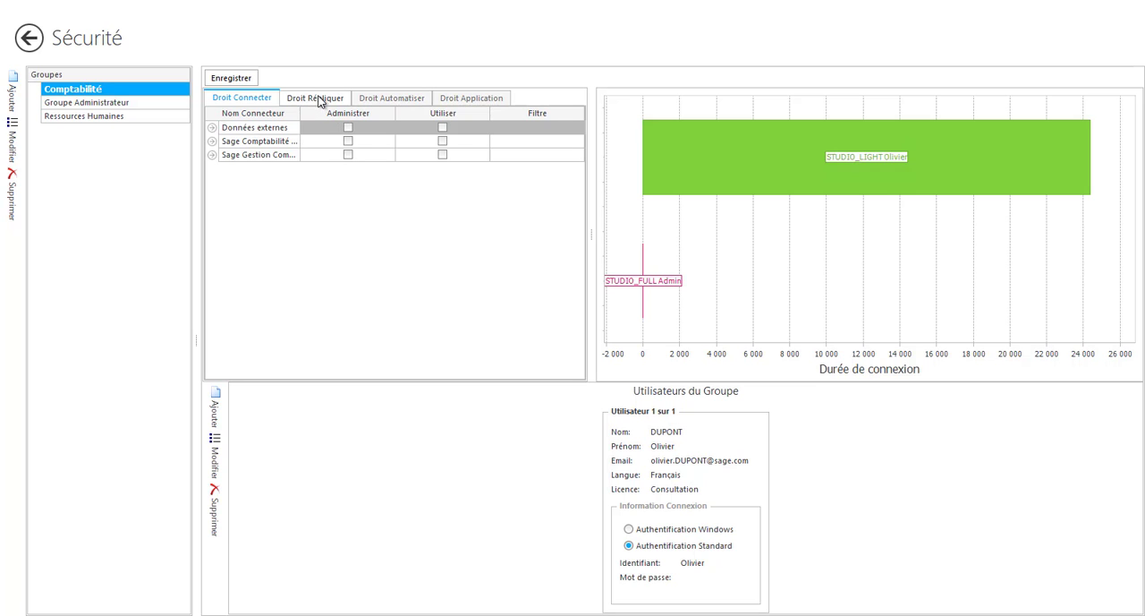
left_click(387, 102)
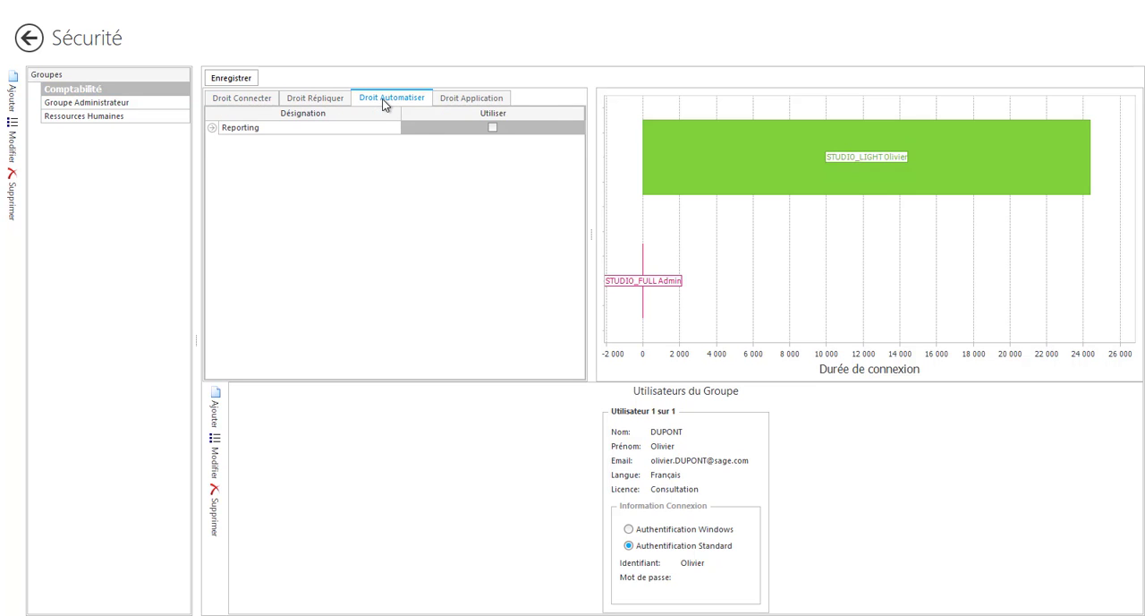
left_click(453, 102)
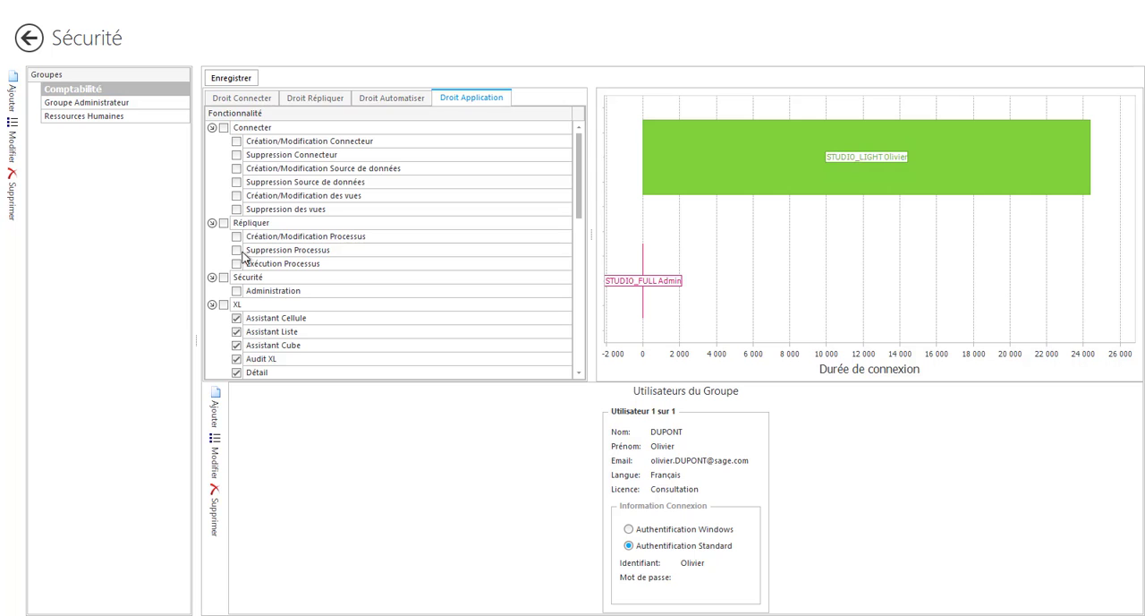
left_click_drag(577, 191, 238, 252)
left_click(242, 98)
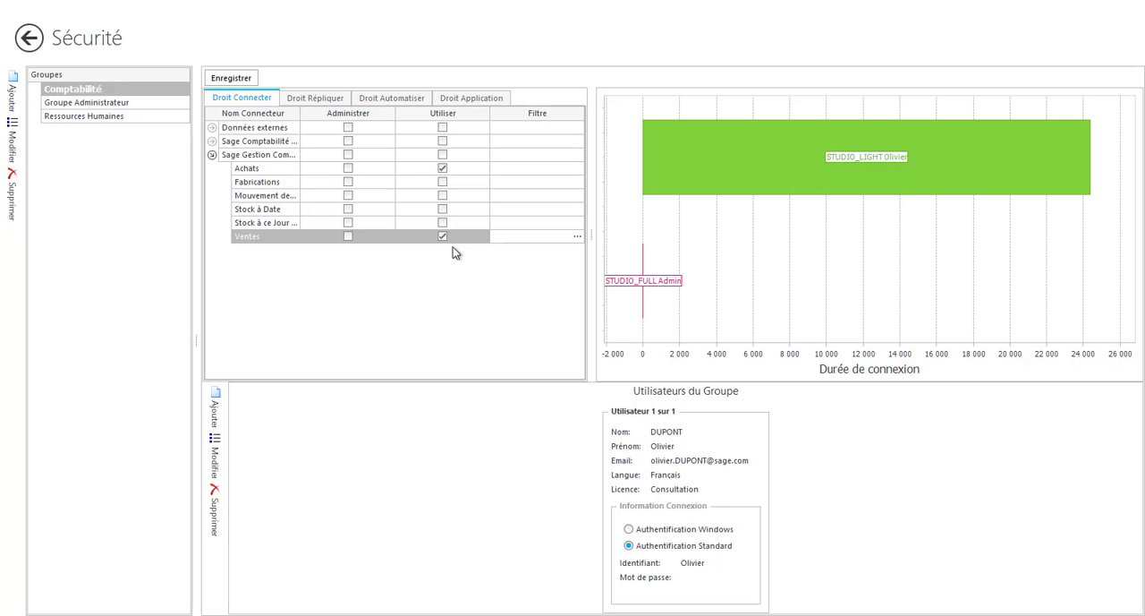
Open the axis filters of the Ventes model for the Comptabilité group and look through the available axes
left_click(577, 236)
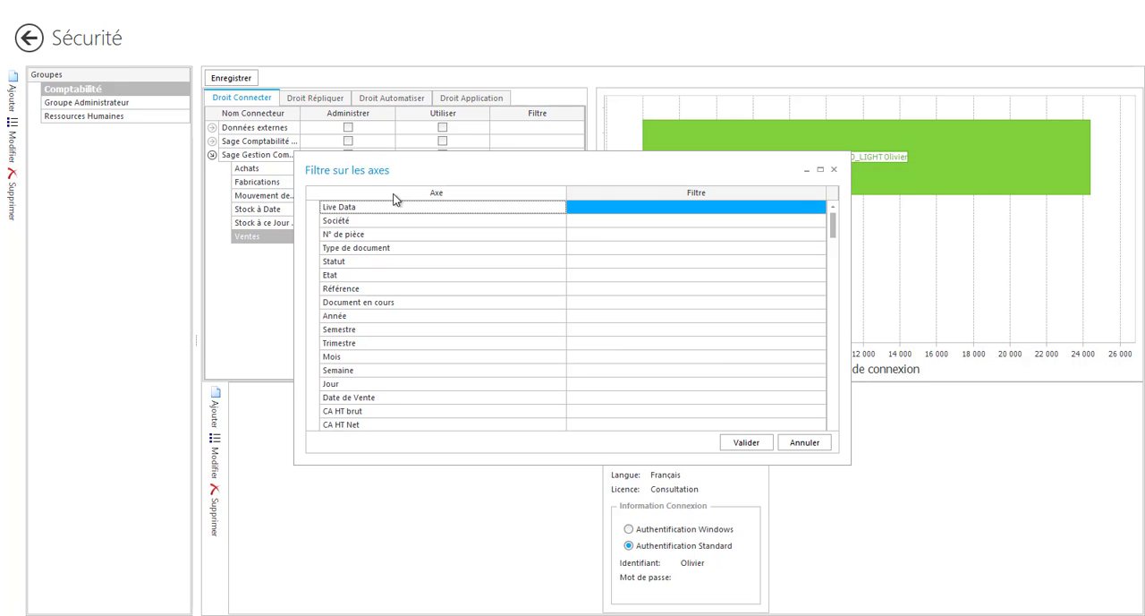
left_click_drag(832, 231, 840, 386)
left_click_drag(841, 426, 832, 227)
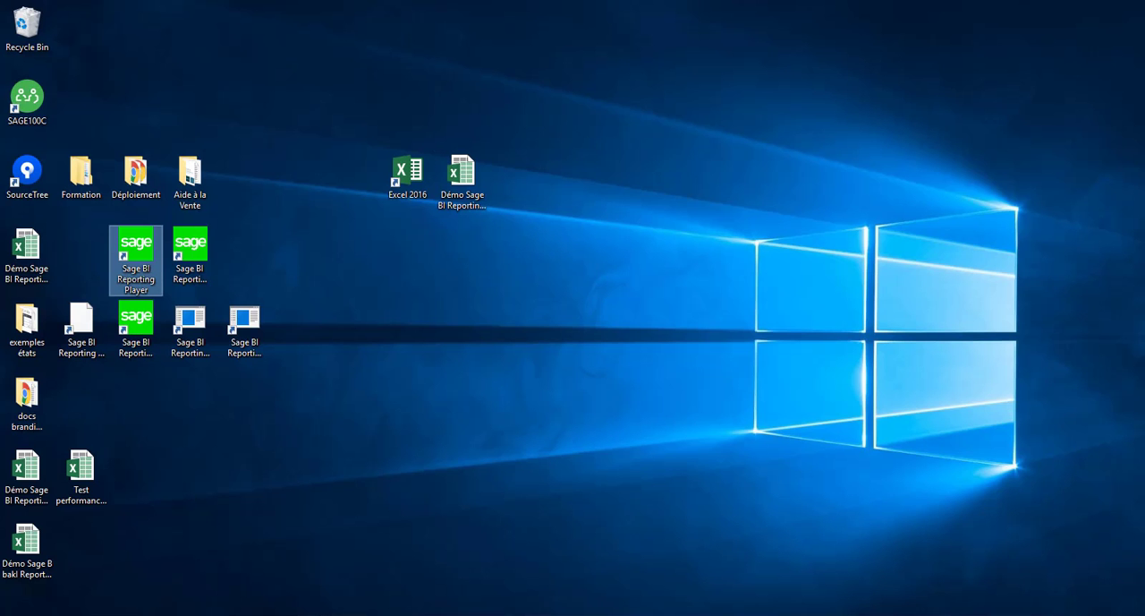
Launch Sage BI Reporting Automate and sign in to the Sage BI Reporting solution with the account password
key("super")
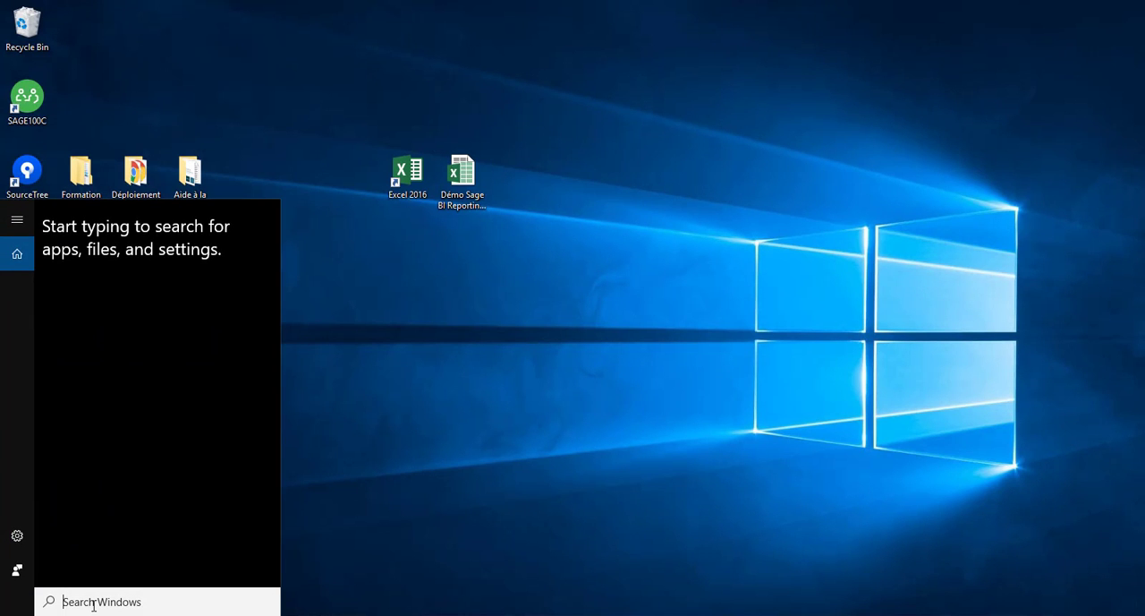
type("automat")
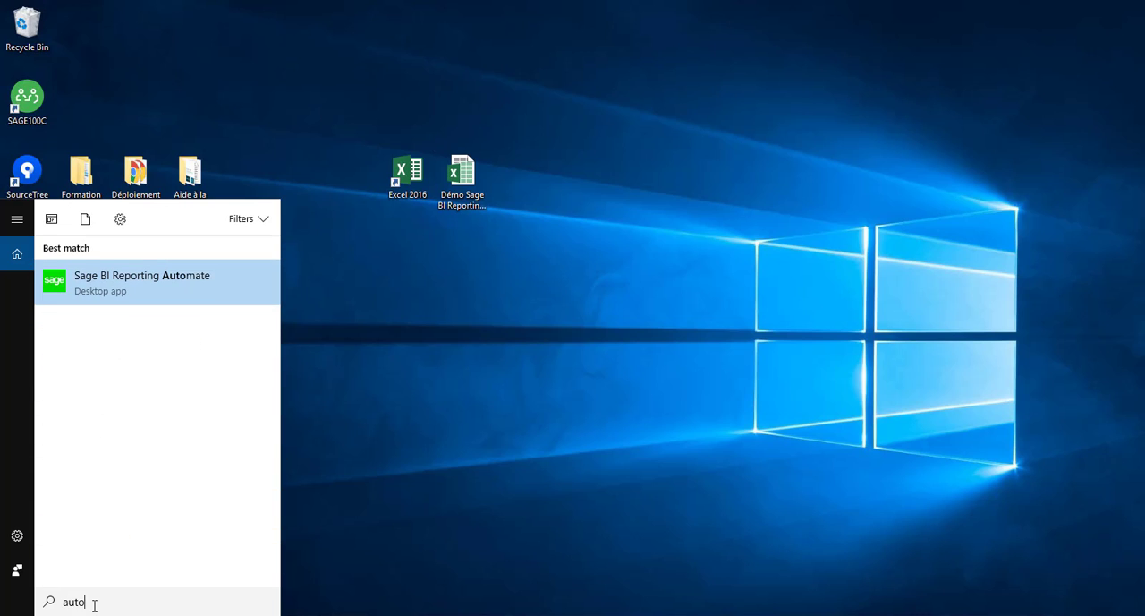
left_click(135, 284)
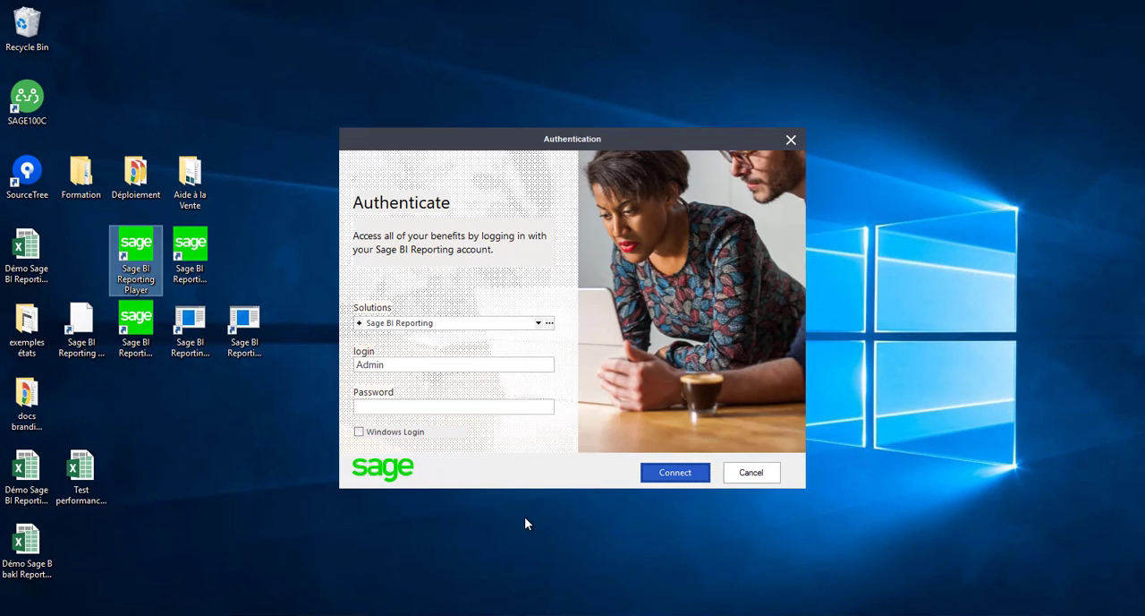
left_click(451, 406)
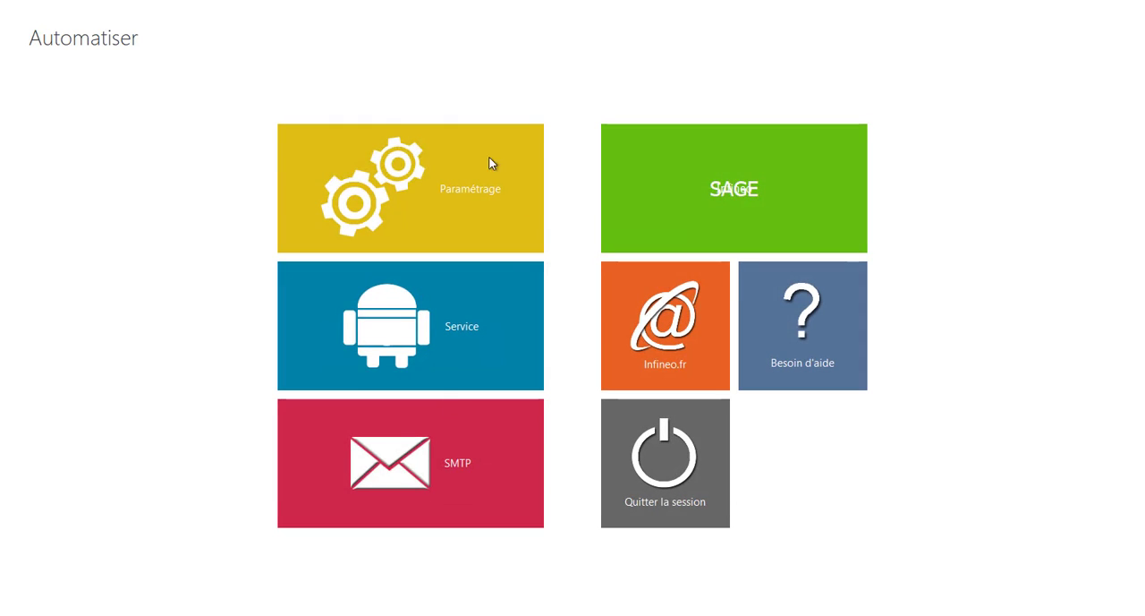
Open the Diffusion Agence action in the Reporting grouping and display the settings of its Calcul XL step
left_click(488, 165)
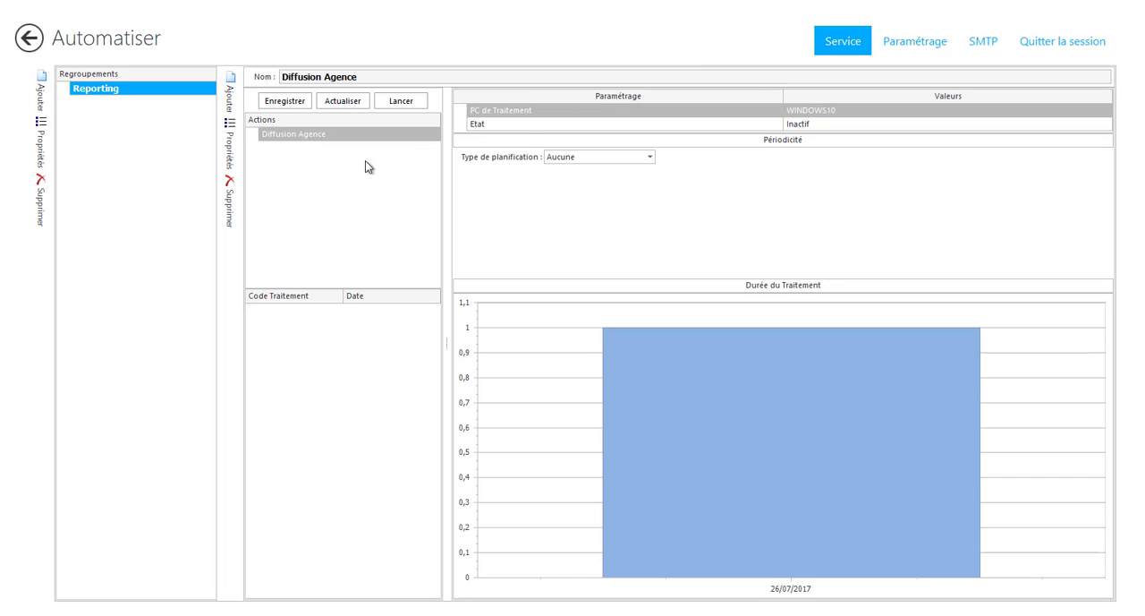
left_click(287, 136)
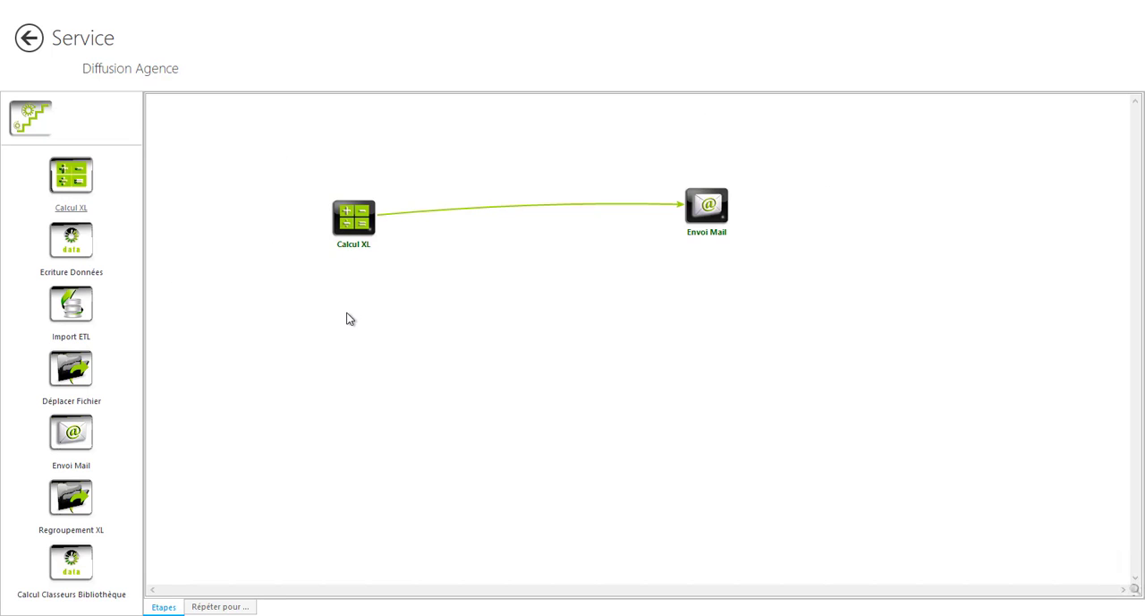
left_click(357, 231)
double_click(355, 230)
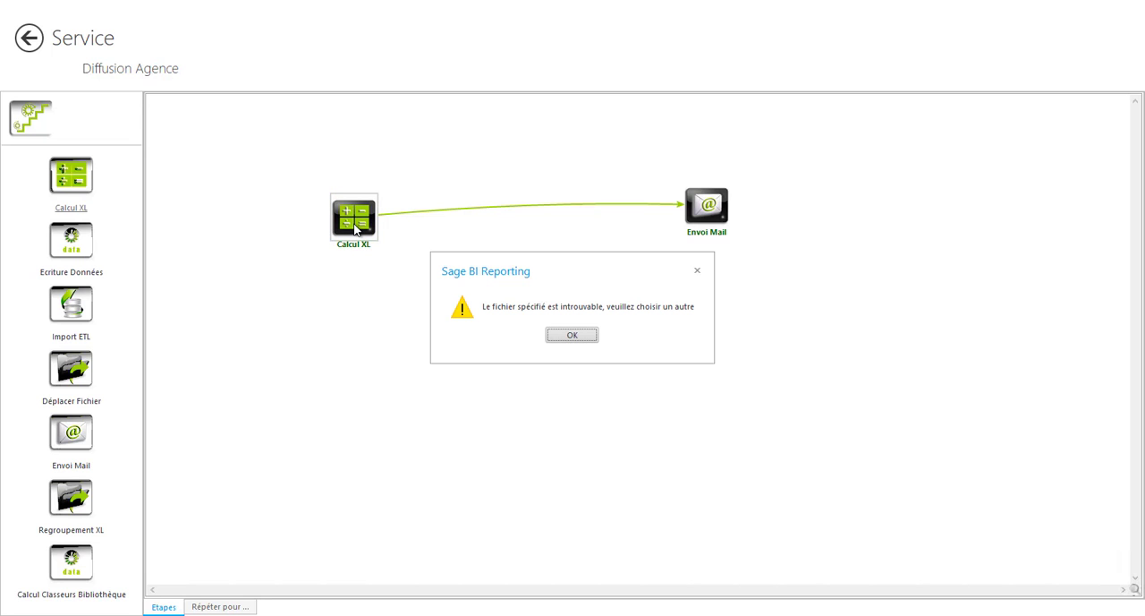
left_click(572, 336)
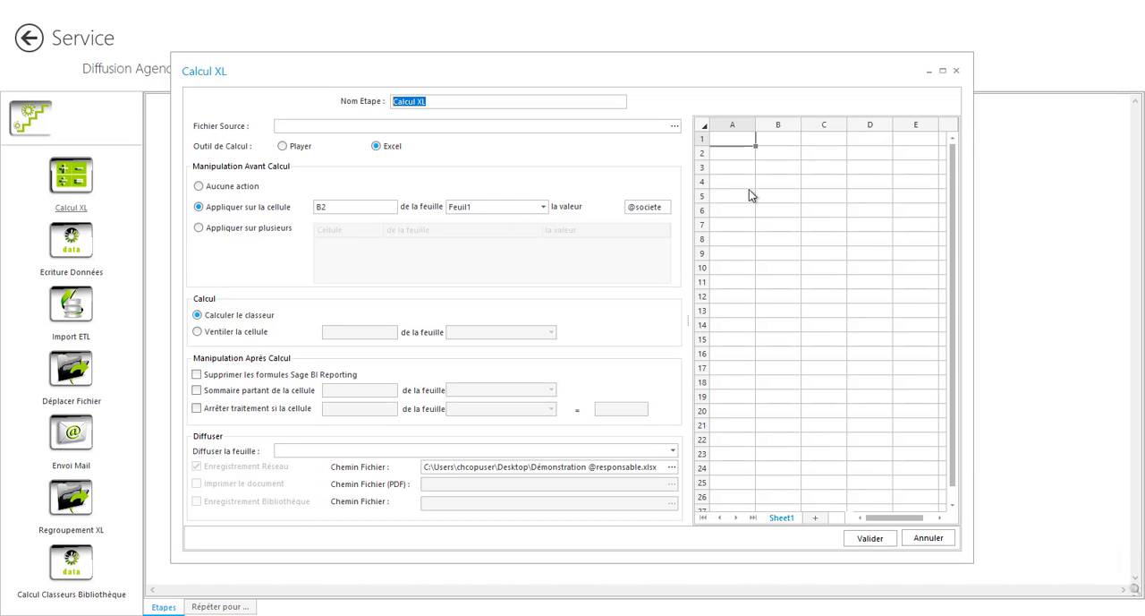
left_click(773, 168)
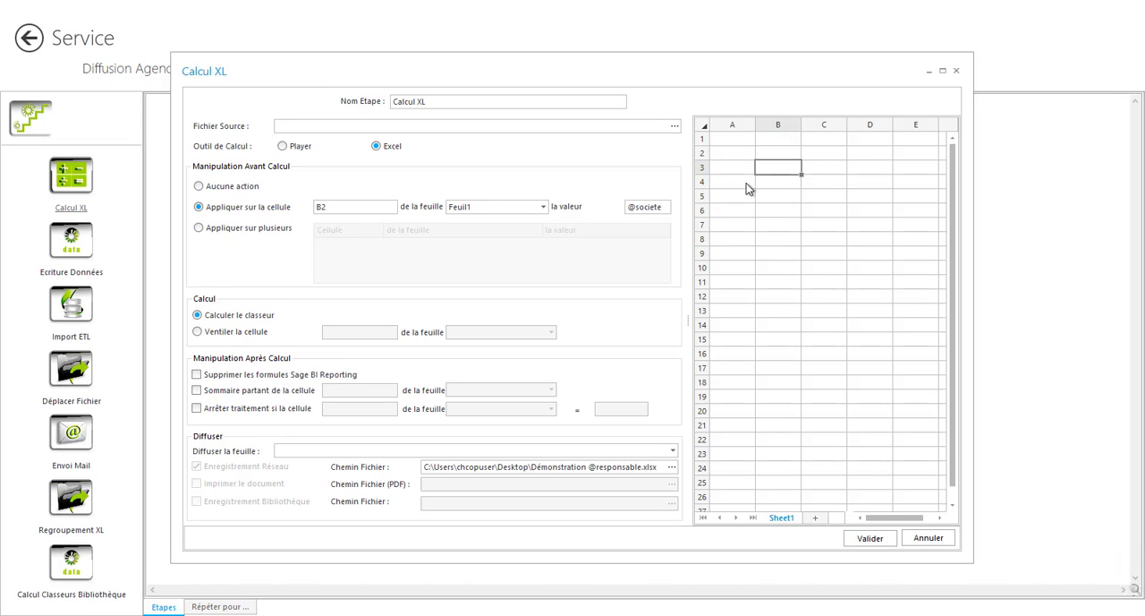
left_click(766, 185)
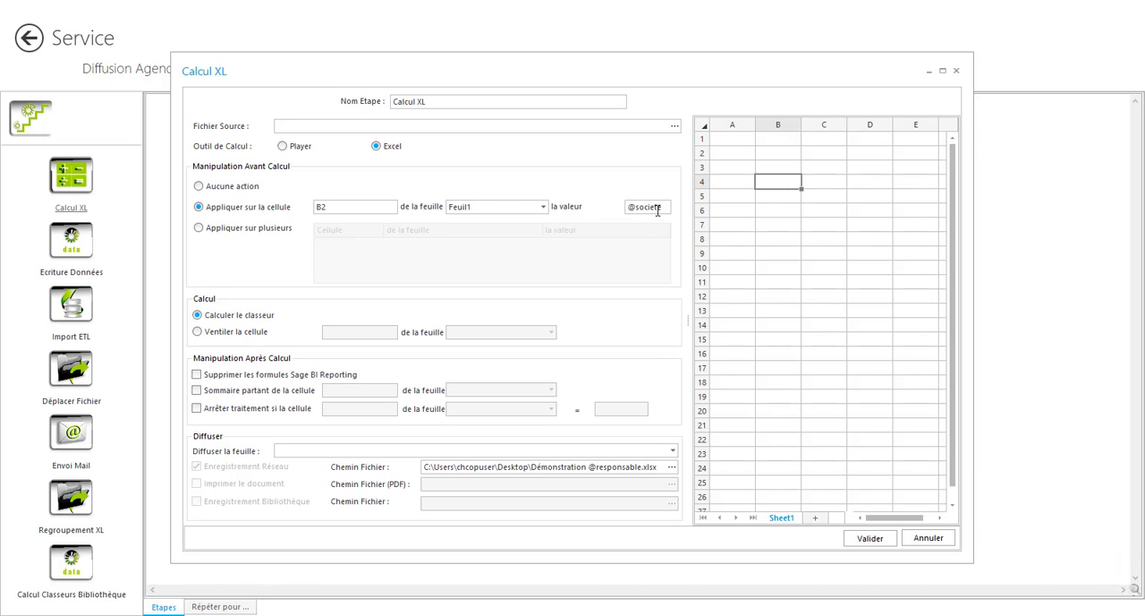
left_click_drag(663, 207, 625, 207)
left_click(927, 539)
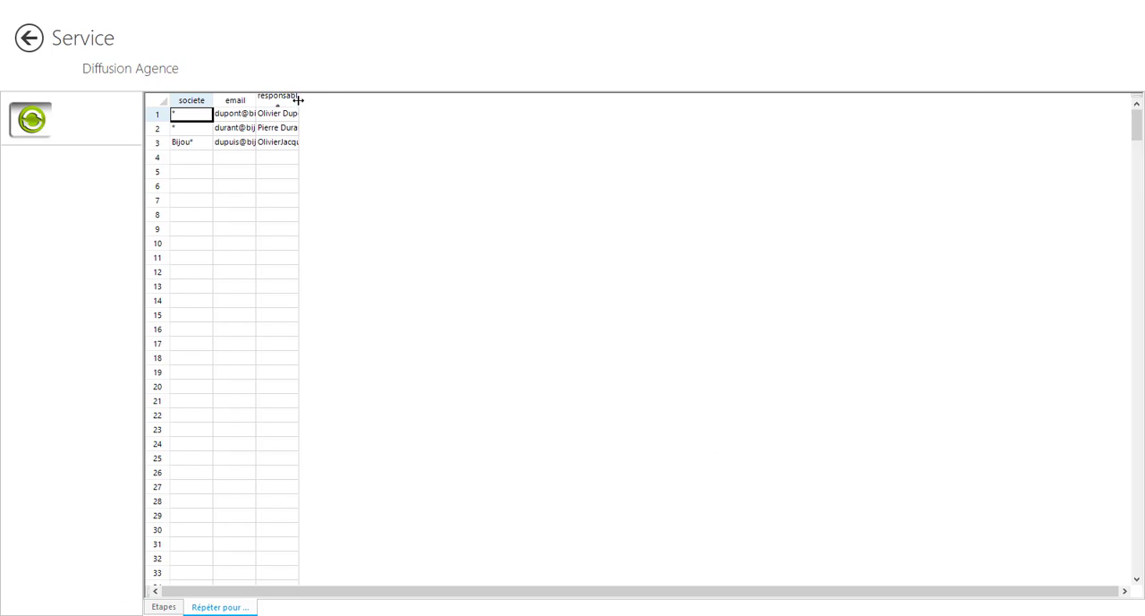
Widen the responsable and email columns of the Répéter pour list and review its column options and first row
left_click_drag(299, 101, 691, 134)
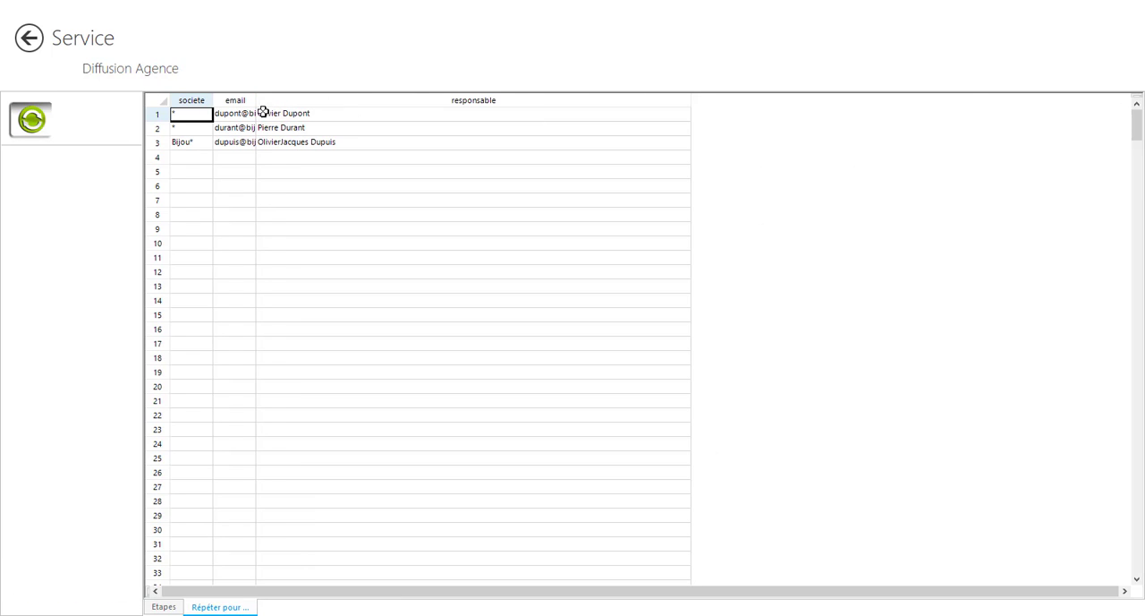
left_click_drag(258, 100, 402, 114)
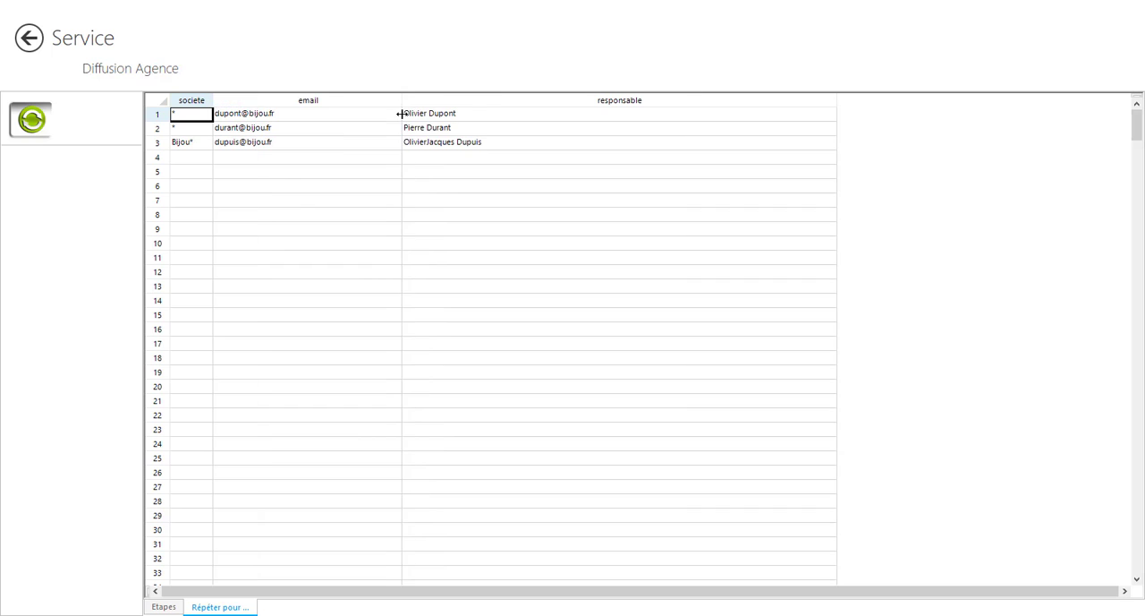
right_click(680, 117)
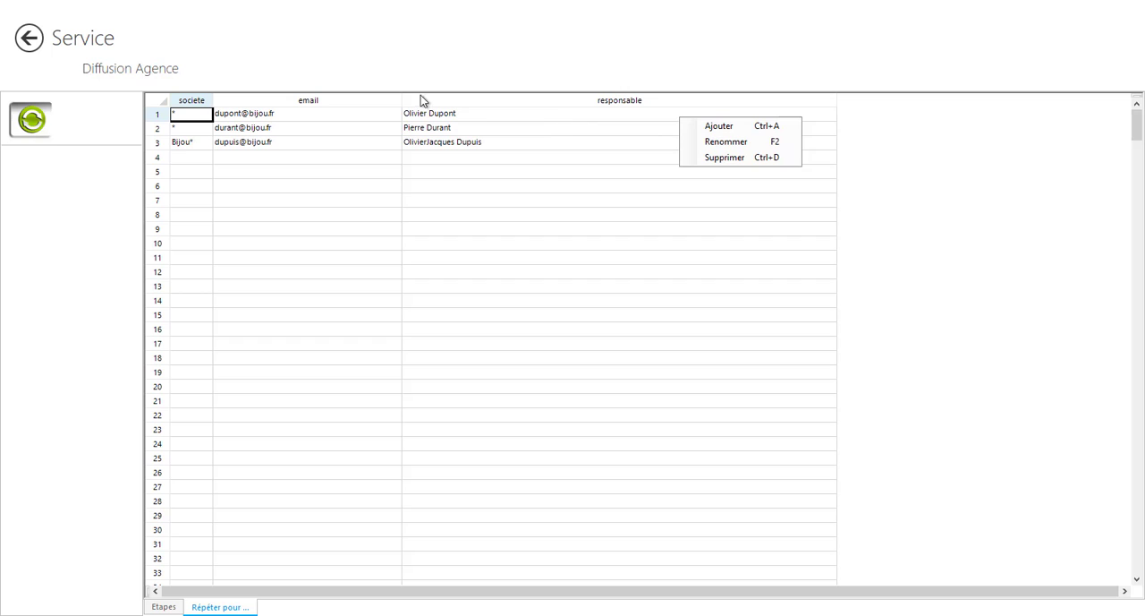
left_click(926, 179)
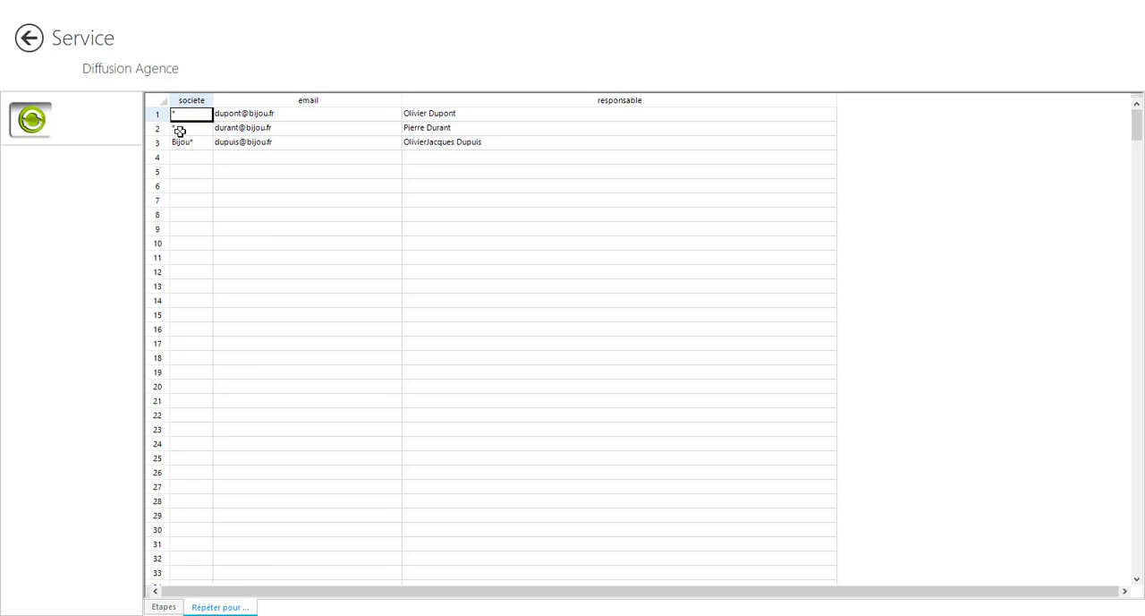
key("Tab")
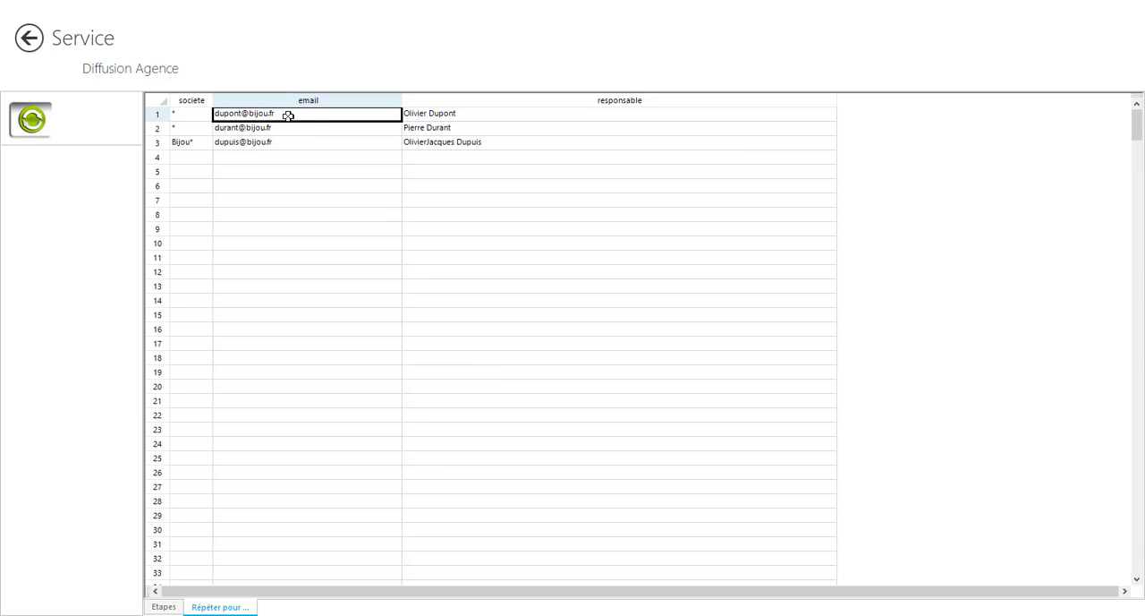
left_click(441, 114)
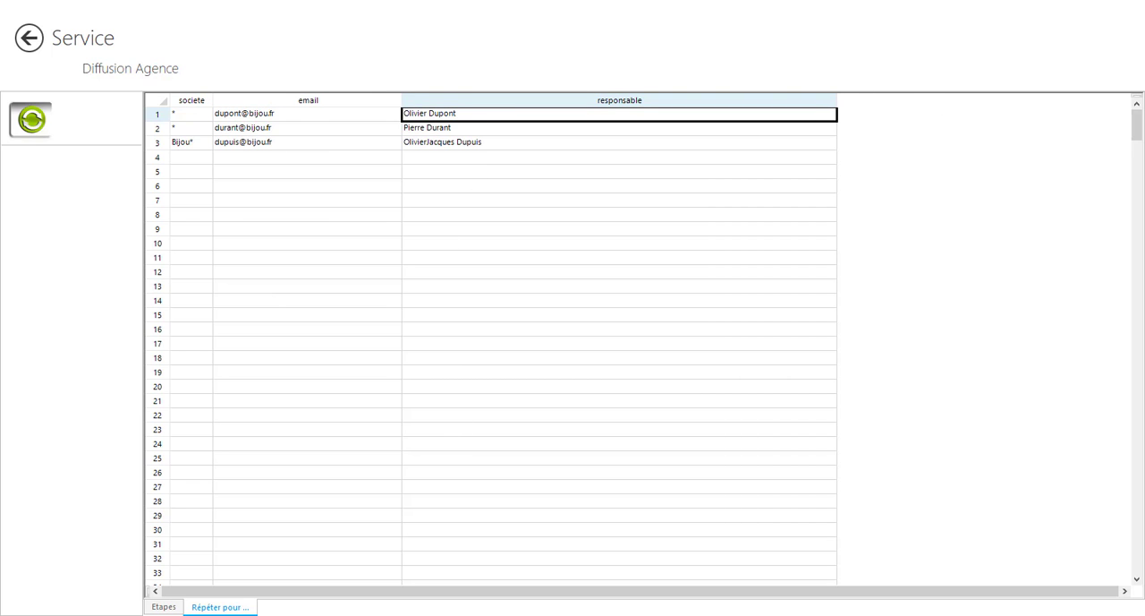
left_click(164, 606)
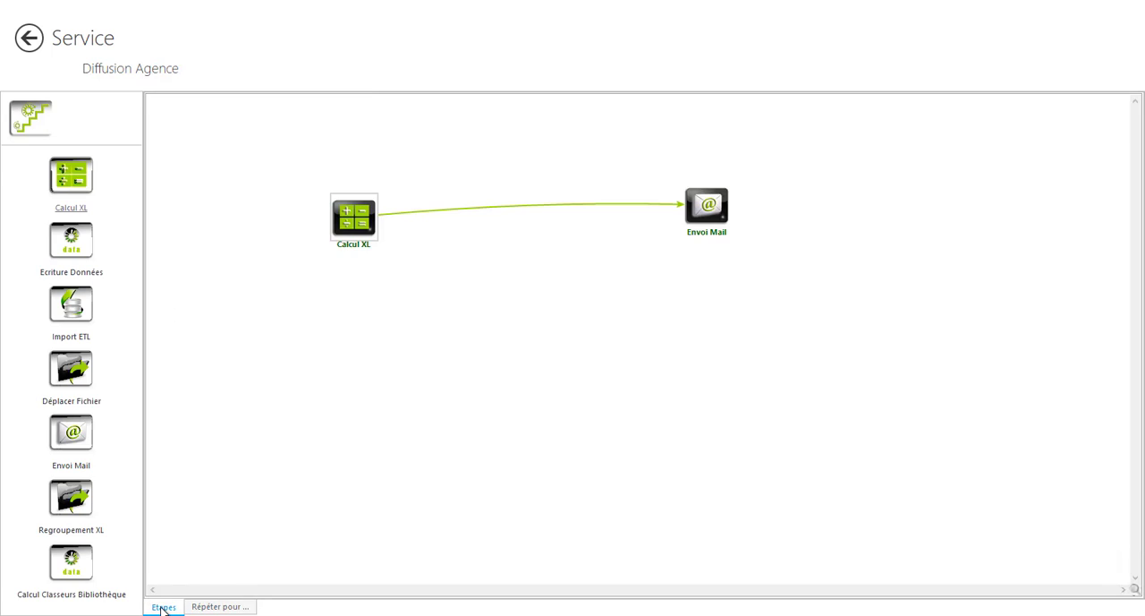
double_click(356, 224)
left_click(579, 335)
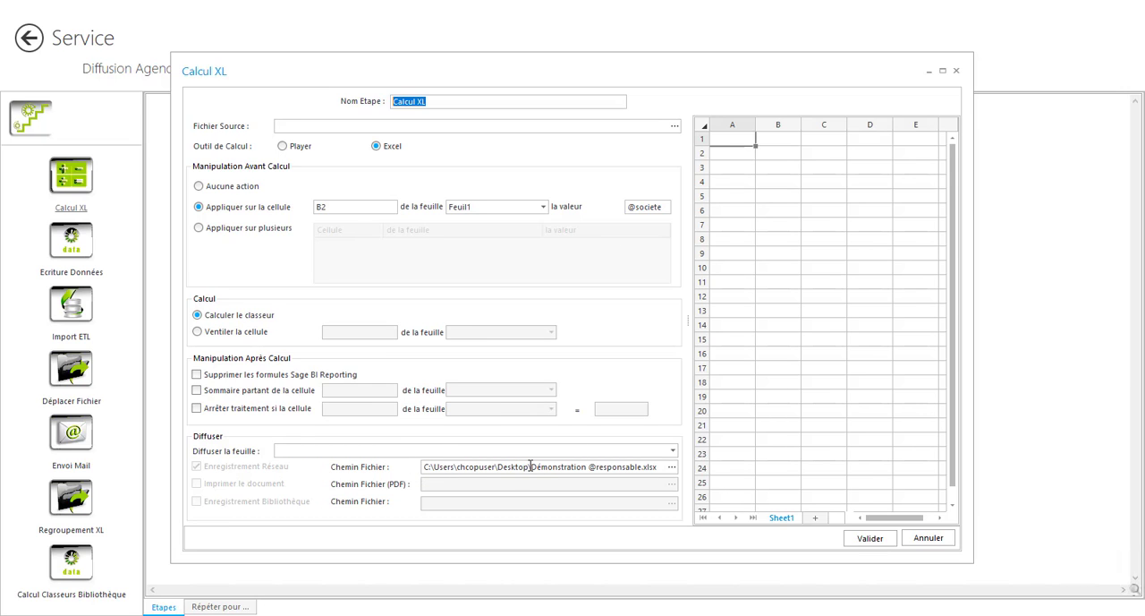
left_click_drag(531, 466, 584, 466)
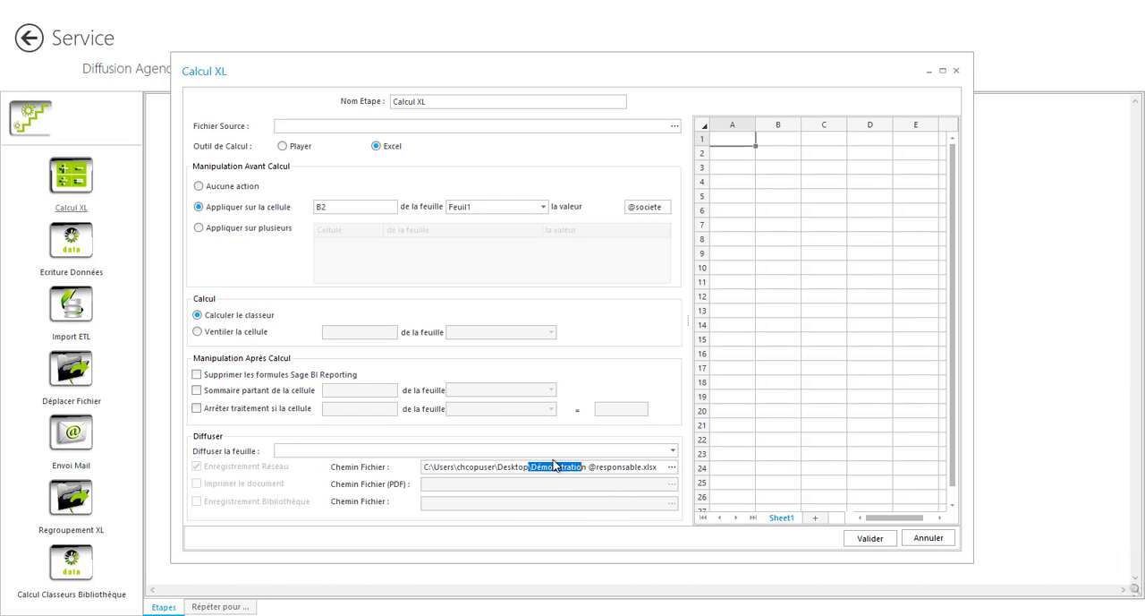
left_click(919, 540)
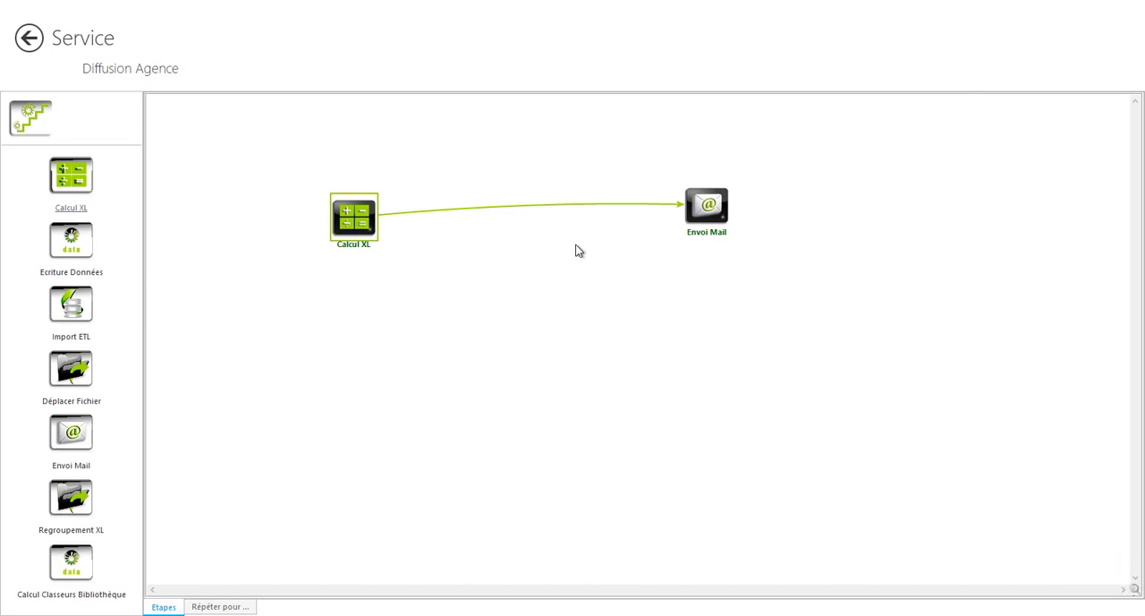
left_click(706, 215)
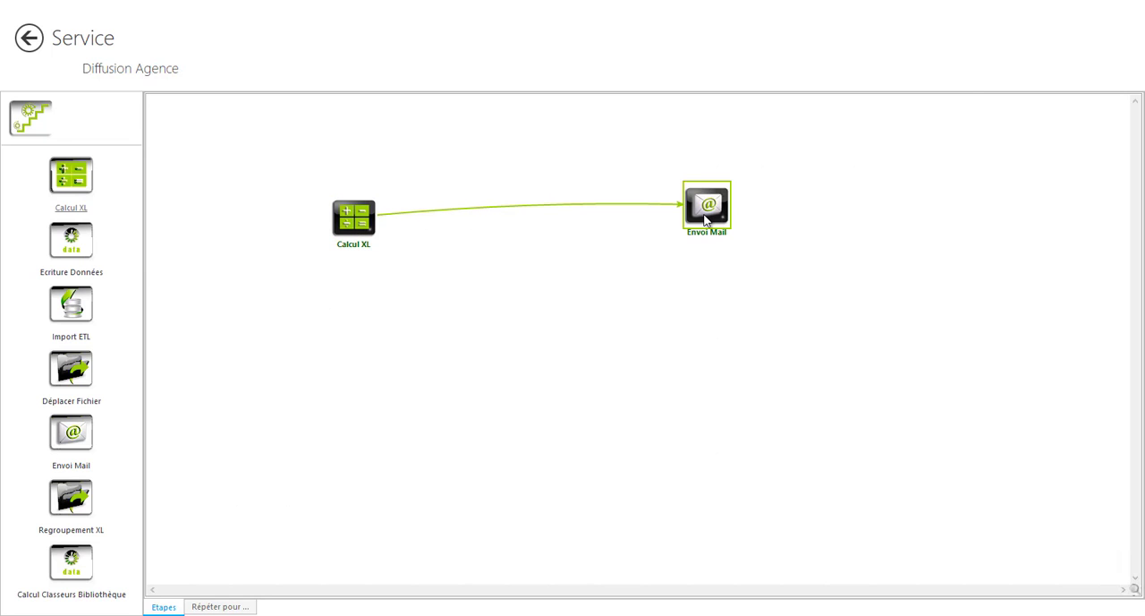
double_click(706, 215)
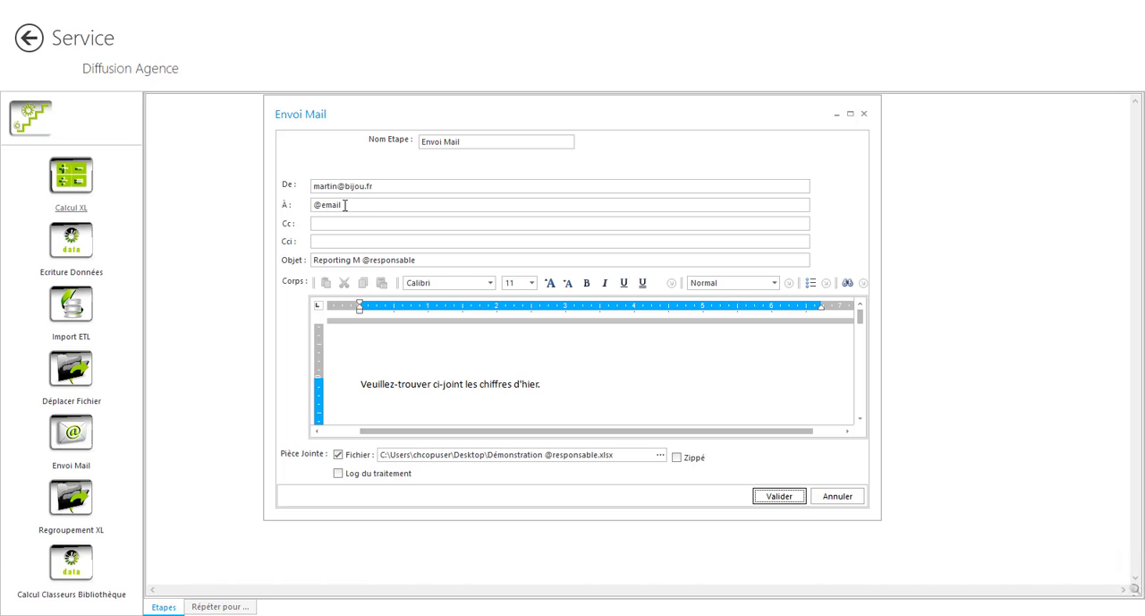
left_click_drag(346, 206, 315, 205)
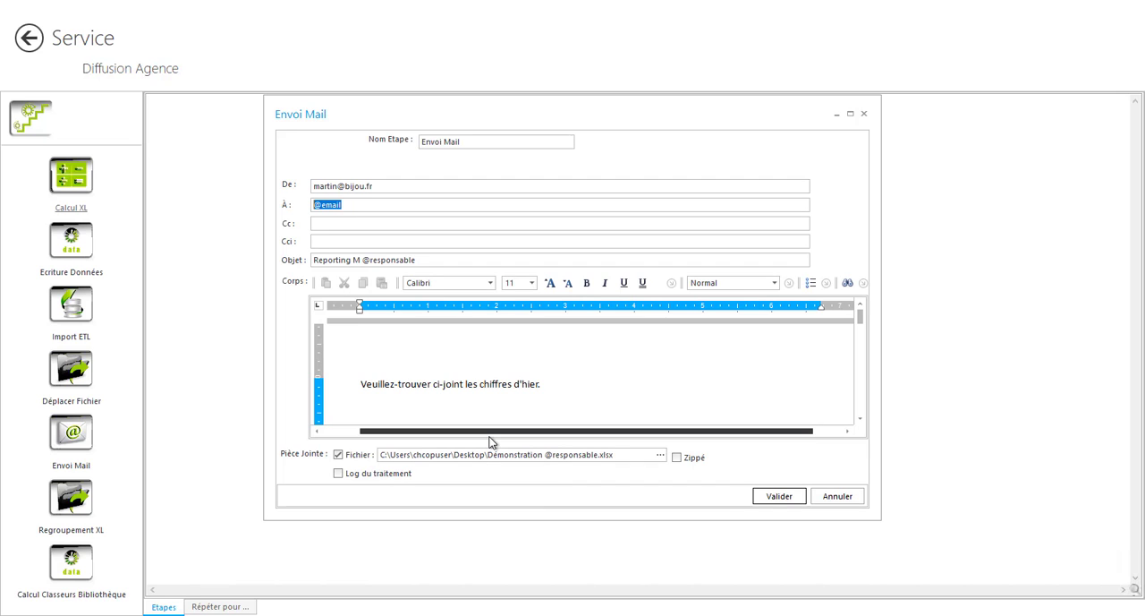
left_click(826, 497)
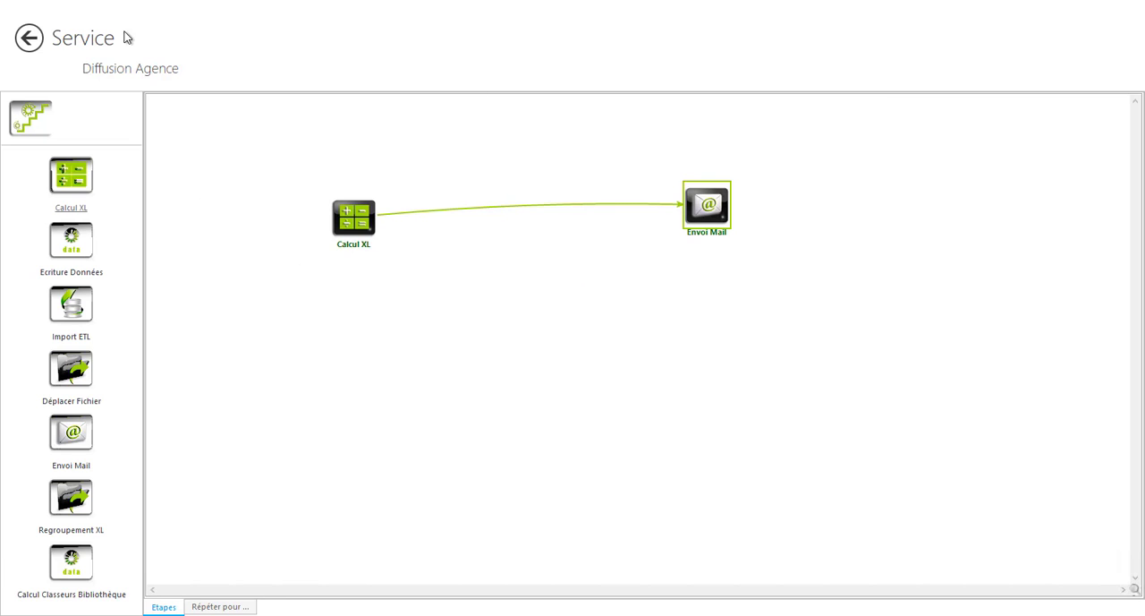
left_click(31, 38)
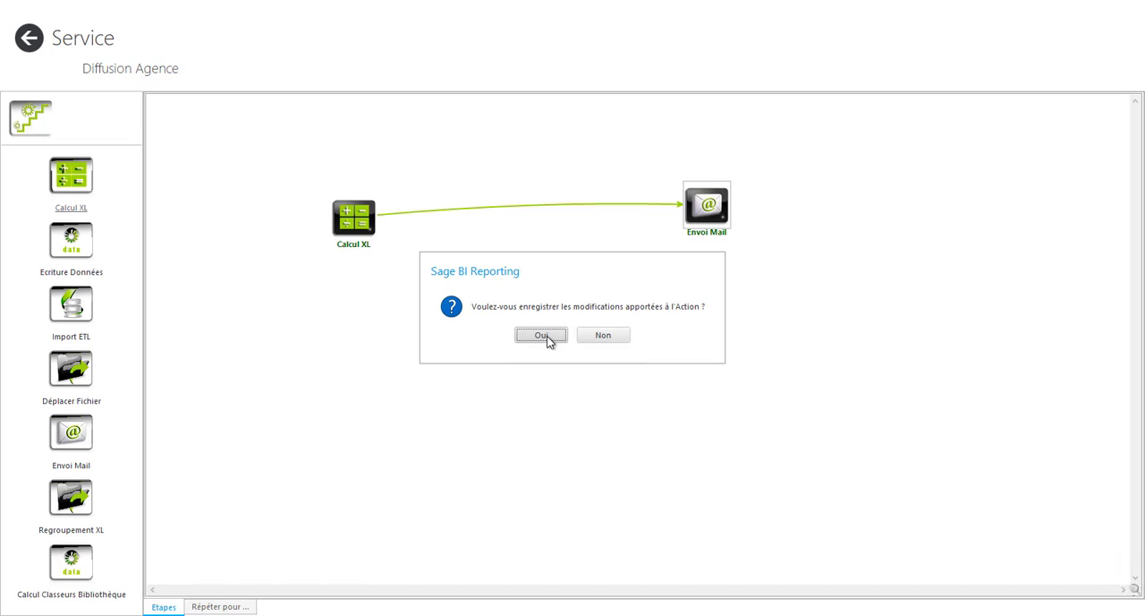
left_click(599, 336)
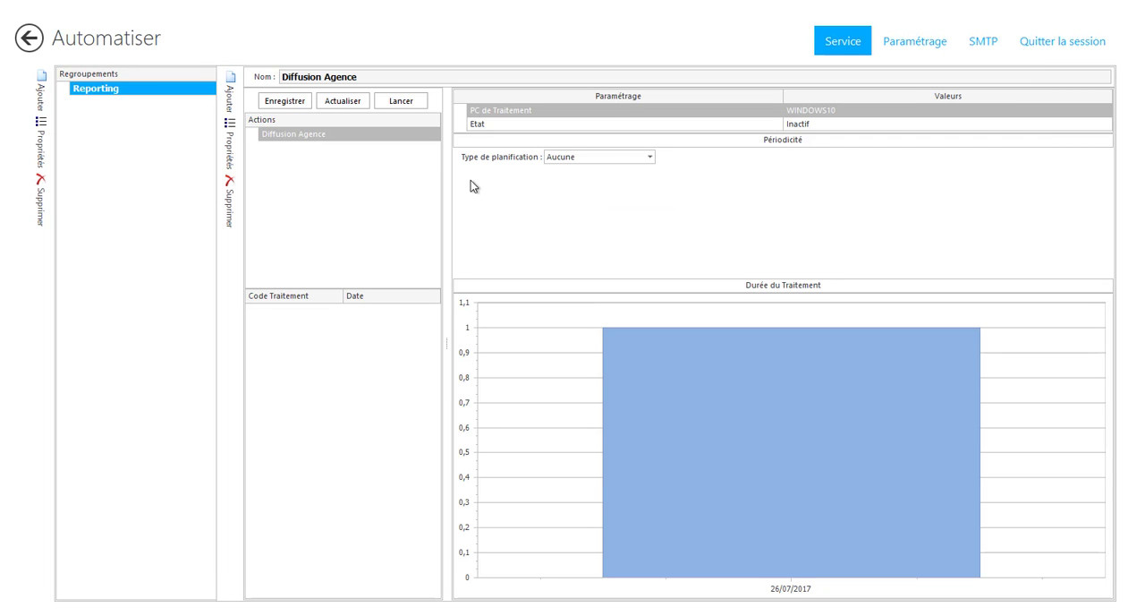
Set the planning type of the Diffusion Agence action to Journalière and quit the Automatiser session
left_click(649, 159)
left_click(563, 180)
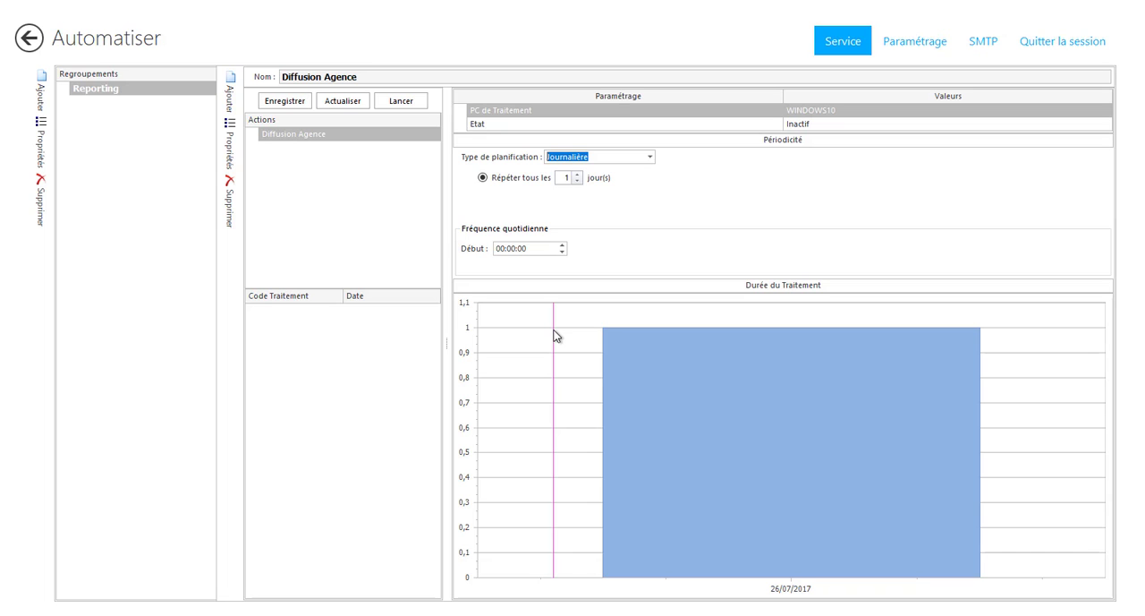
left_click(30, 37)
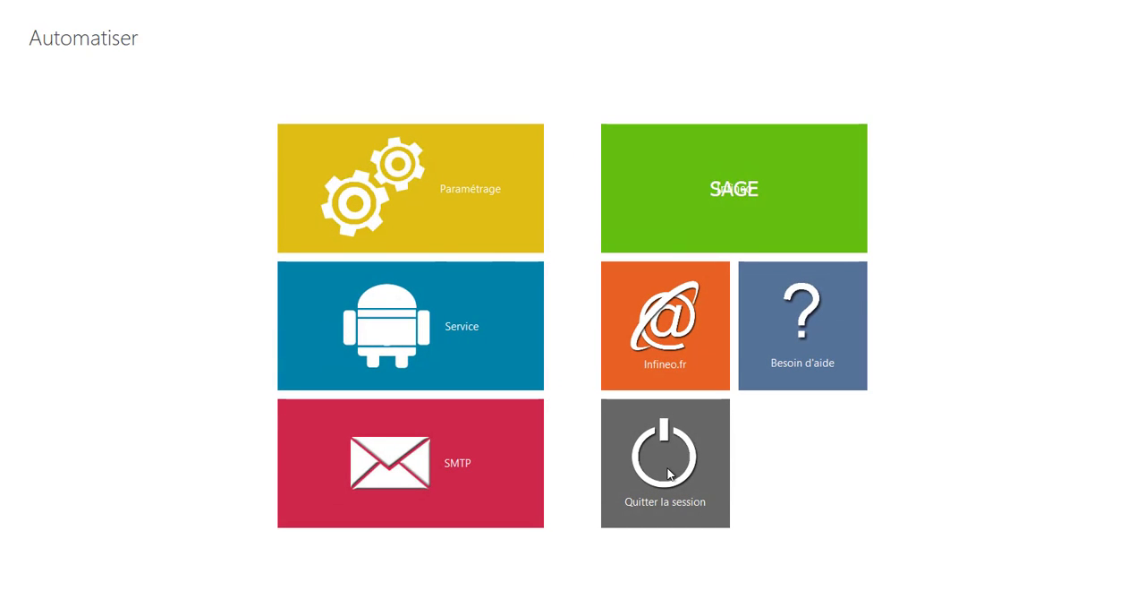
left_click(668, 472)
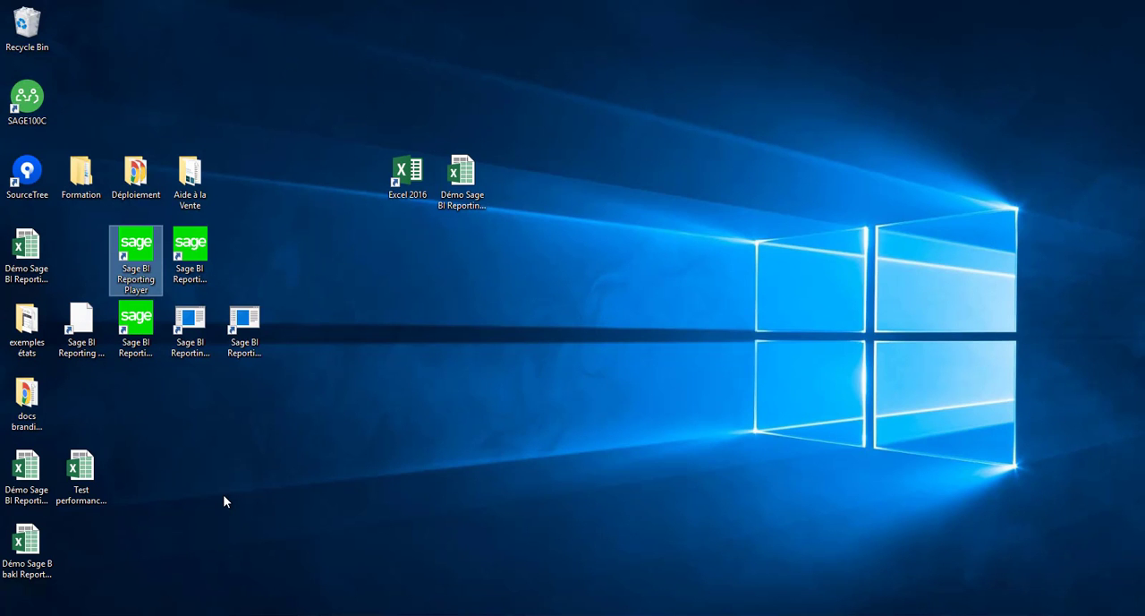